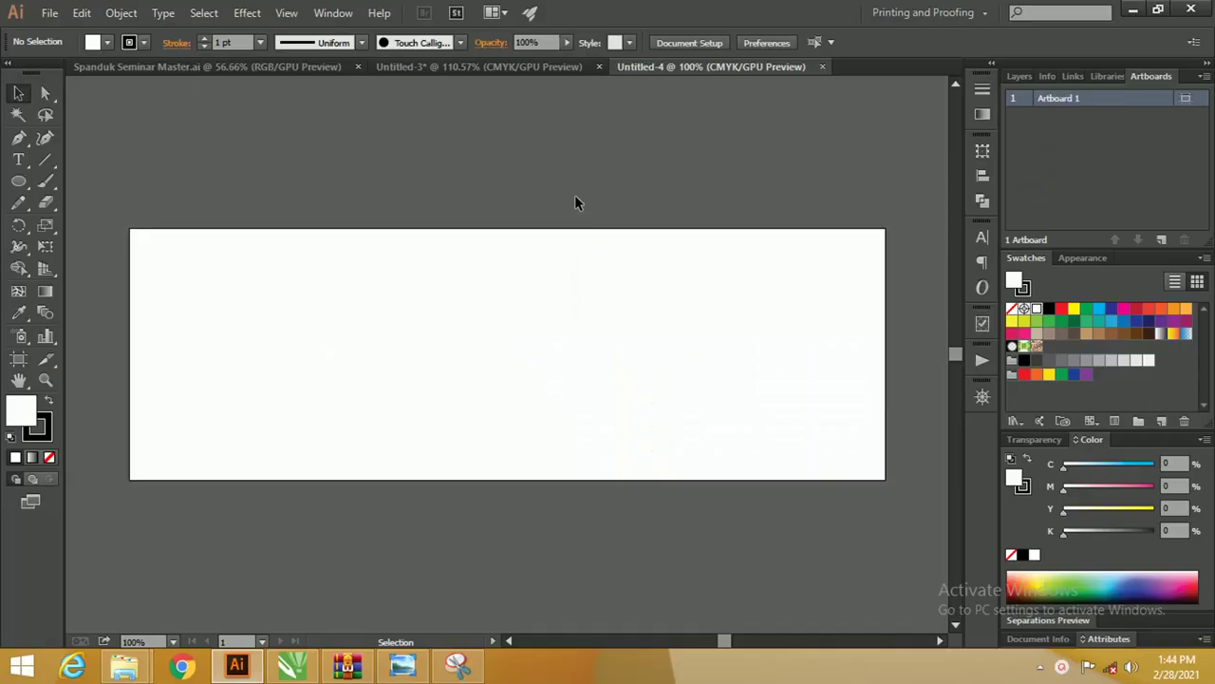
Create a new document, Untitled-5, with a 30 cm × 10 cm landscape artboard.
left_click(48, 13)
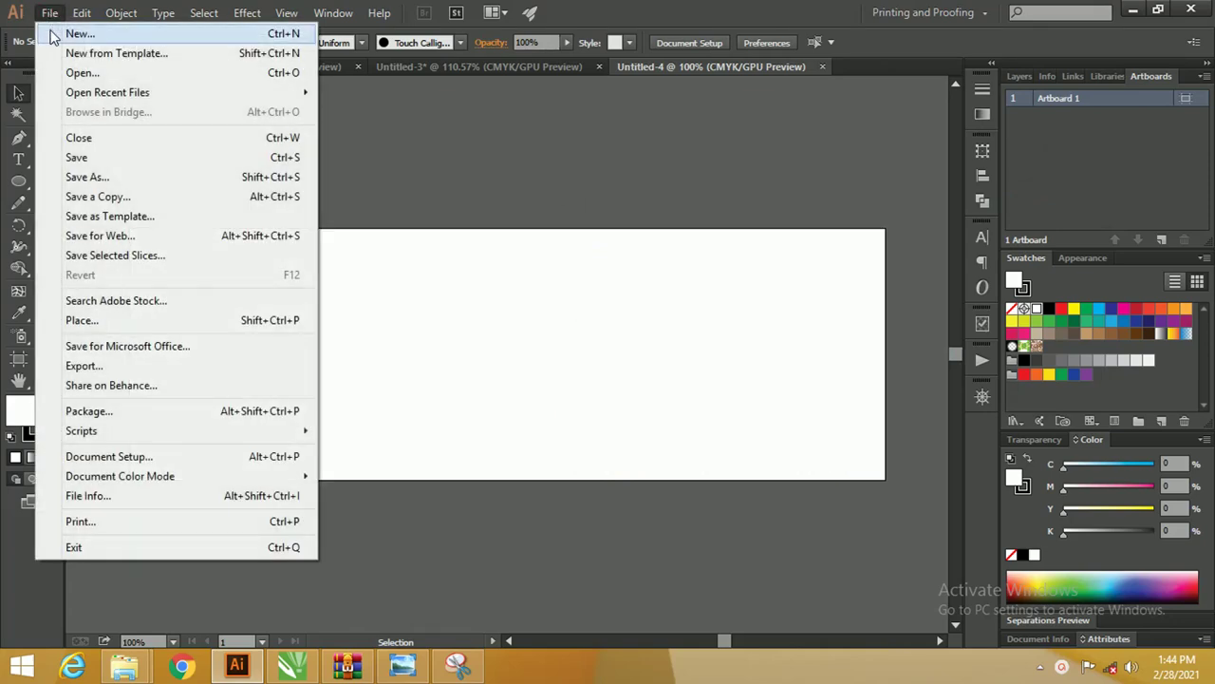
left_click(76, 33)
left_click_drag(309, 131, 365, 114)
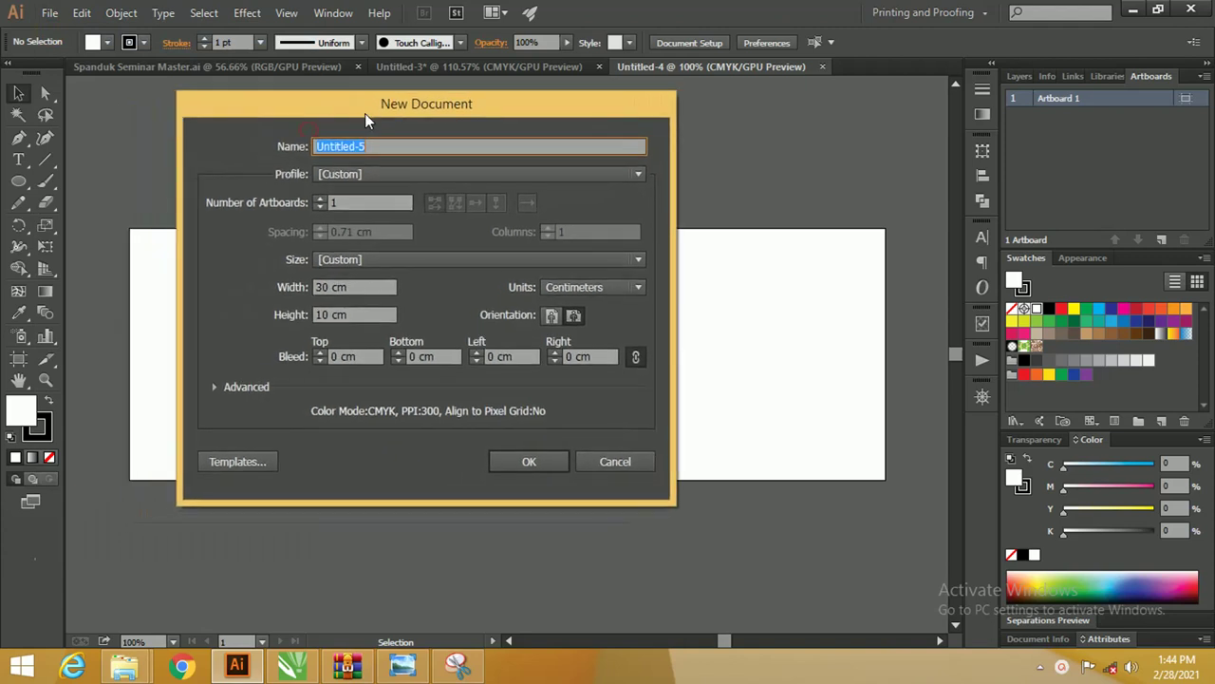
left_click(359, 289)
left_click(363, 316)
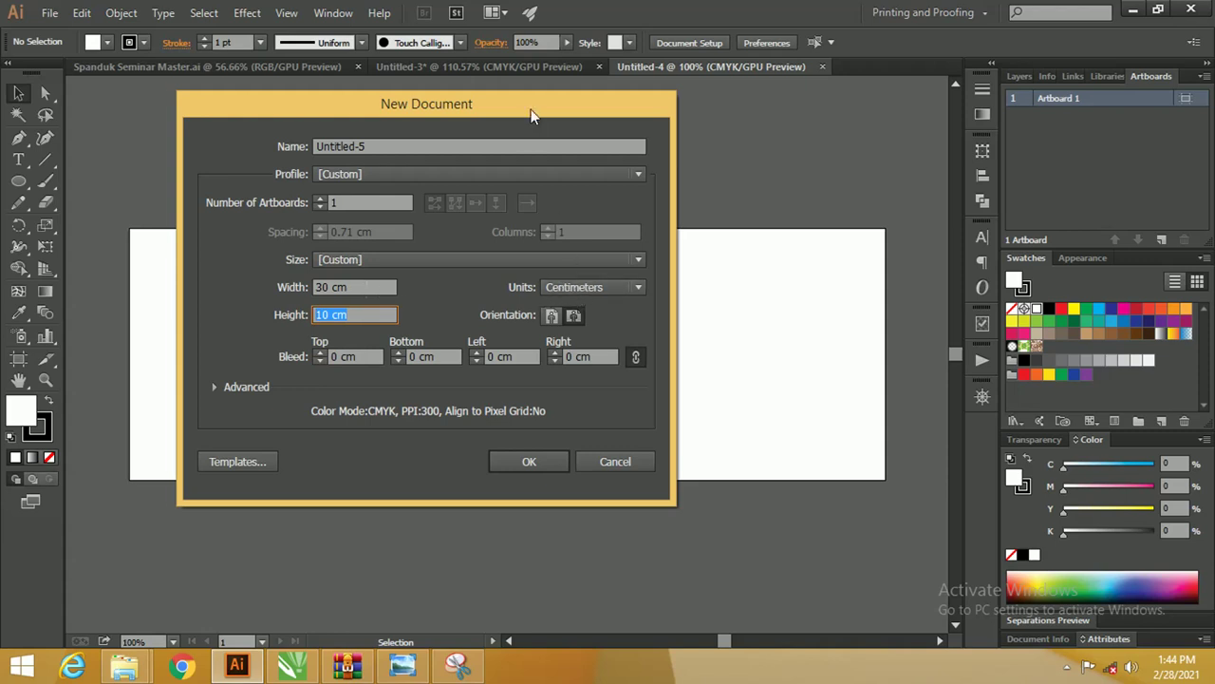
left_click_drag(530, 109, 507, 108)
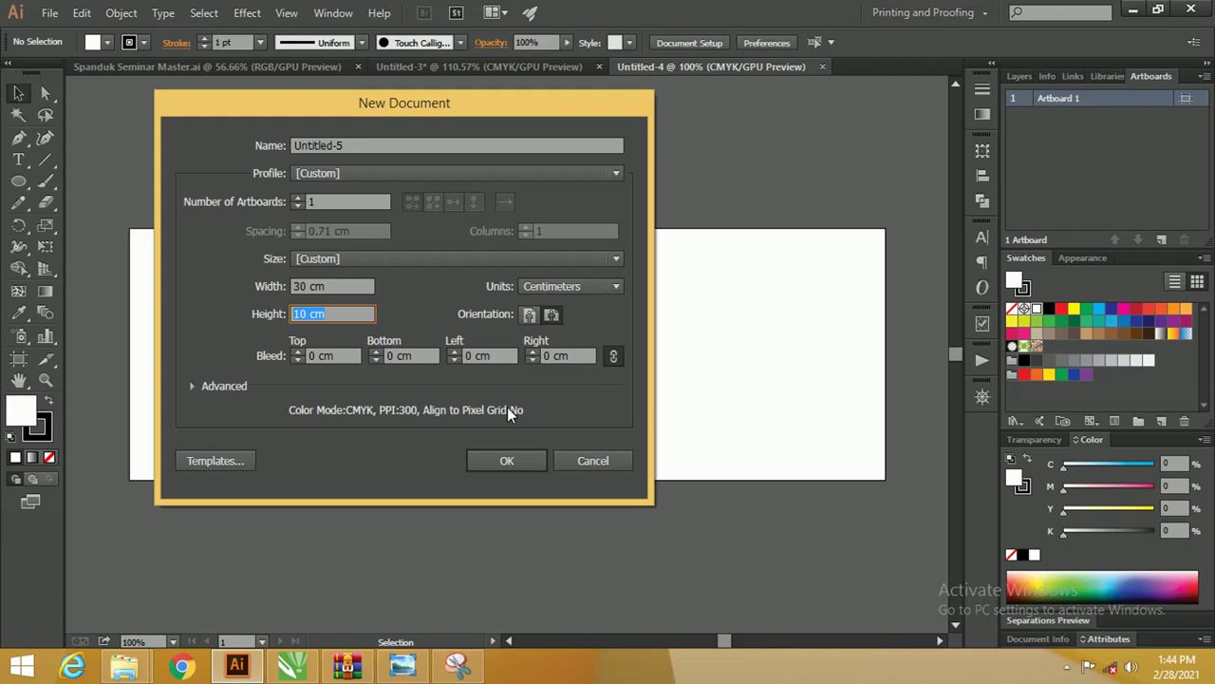
left_click(501, 462)
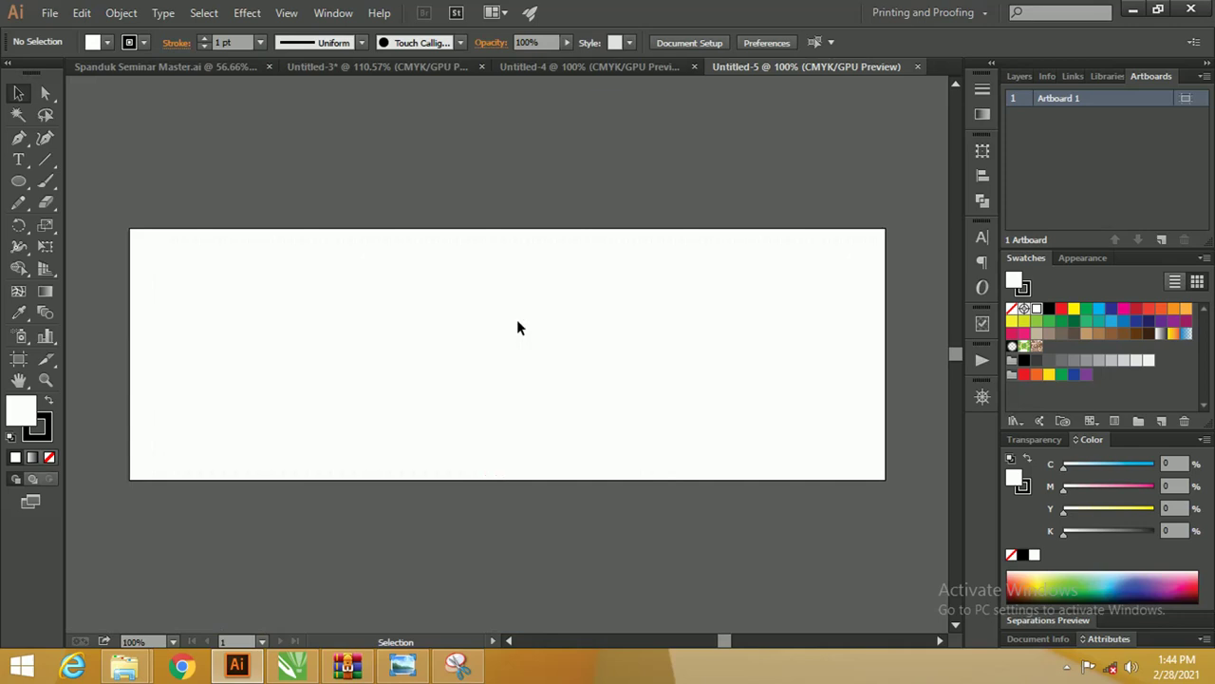
Draw a white rectangle covering the whole artboard.
left_click(22, 187)
left_click(90, 182)
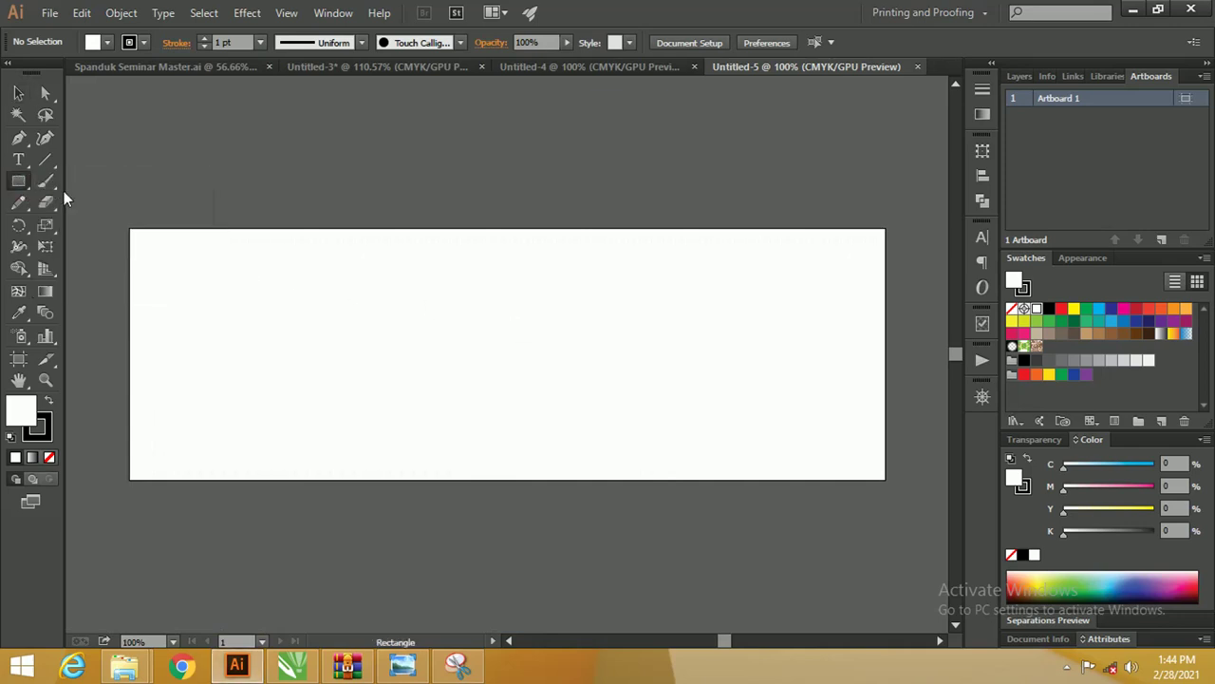
left_click_drag(130, 228, 883, 478)
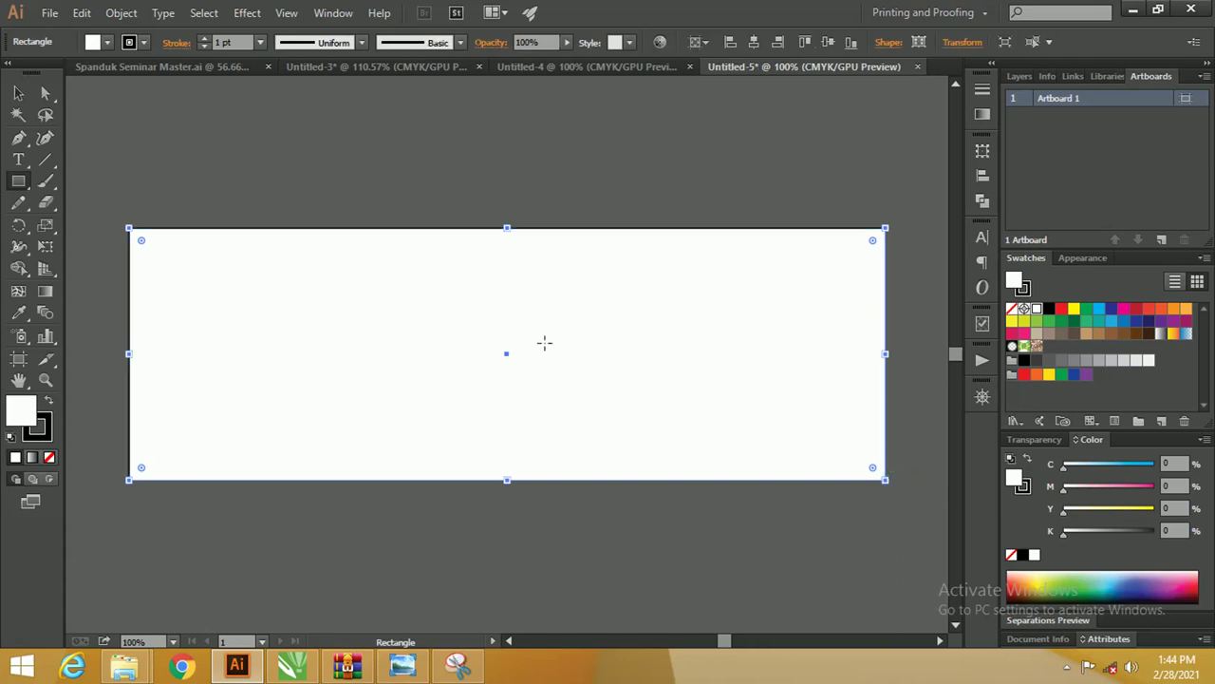
left_click(20, 97)
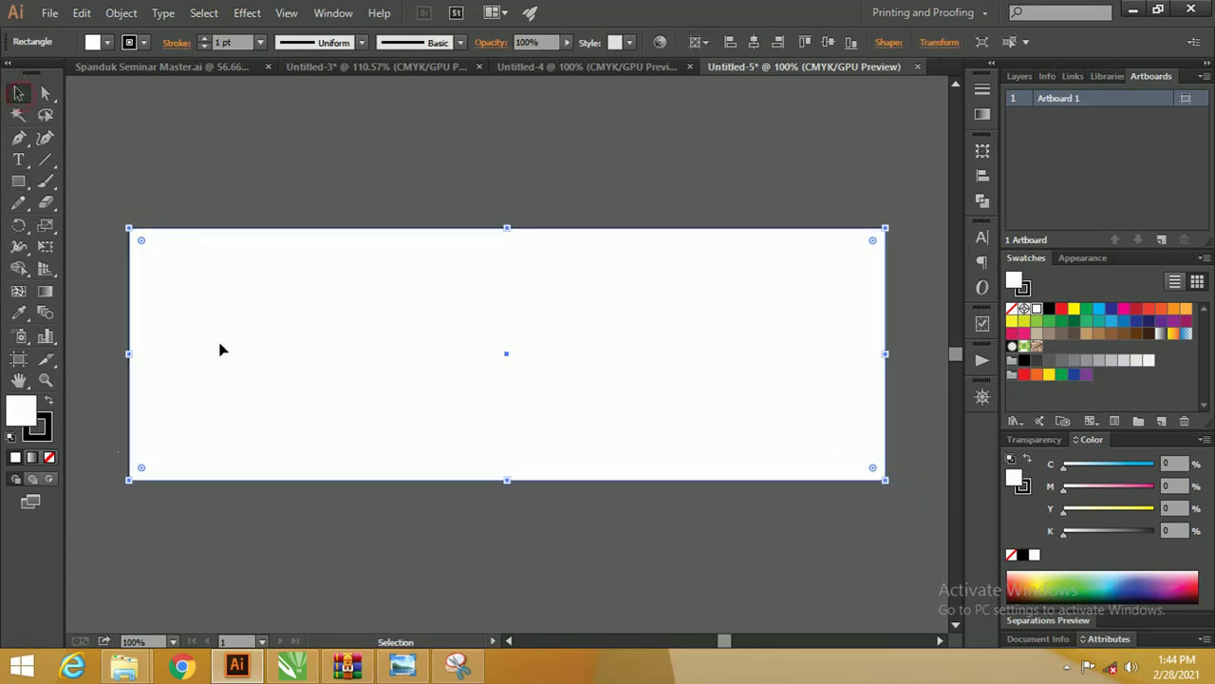
Duplicate the artboard rectangle in the Layers panel and hide the top copy.
left_click(1019, 76)
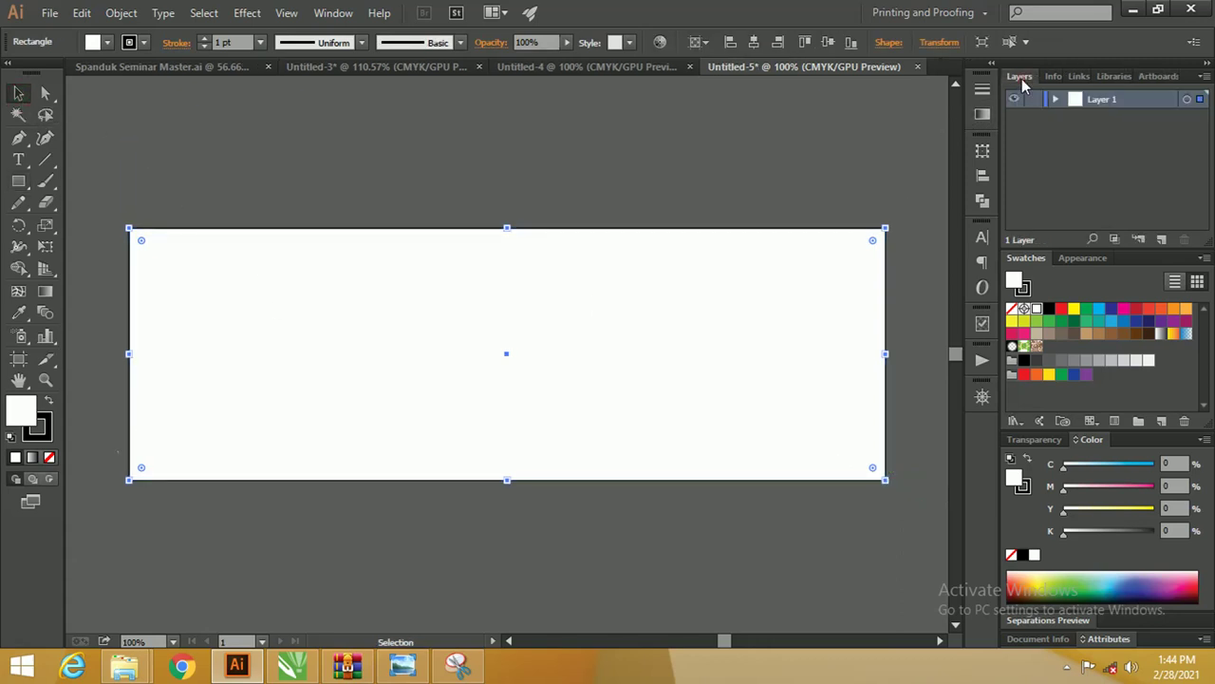
left_click_drag(1109, 101, 1161, 239)
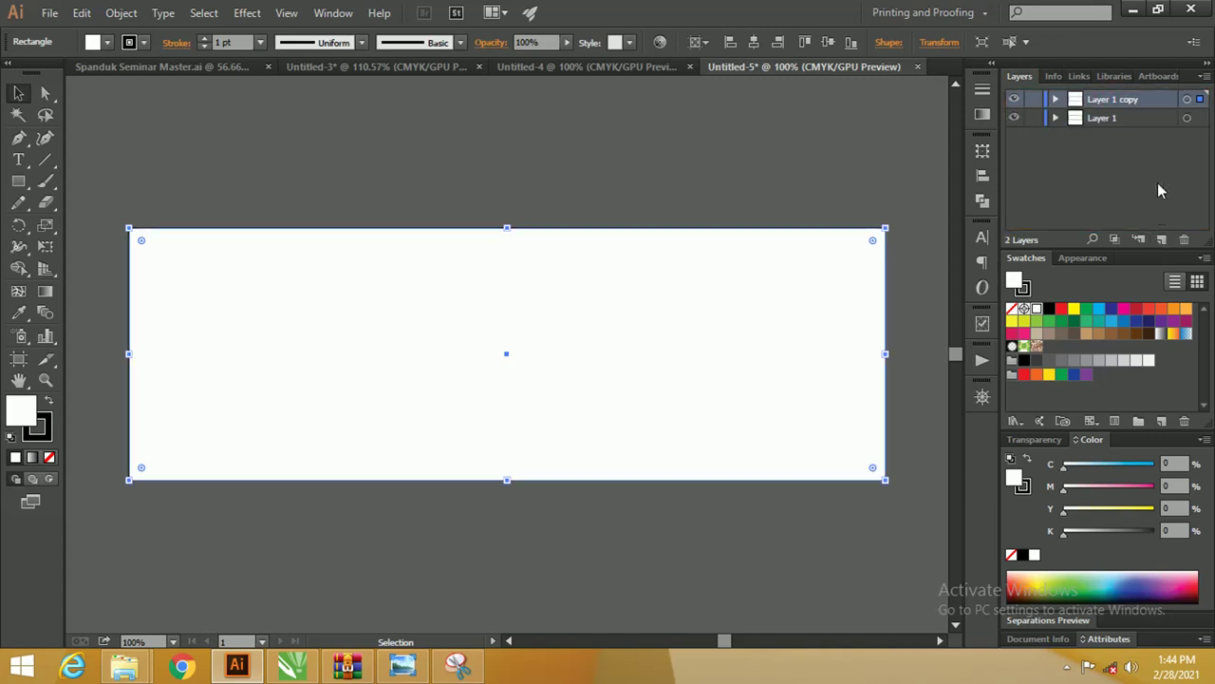
key("ctrl+z")
left_click(1055, 98)
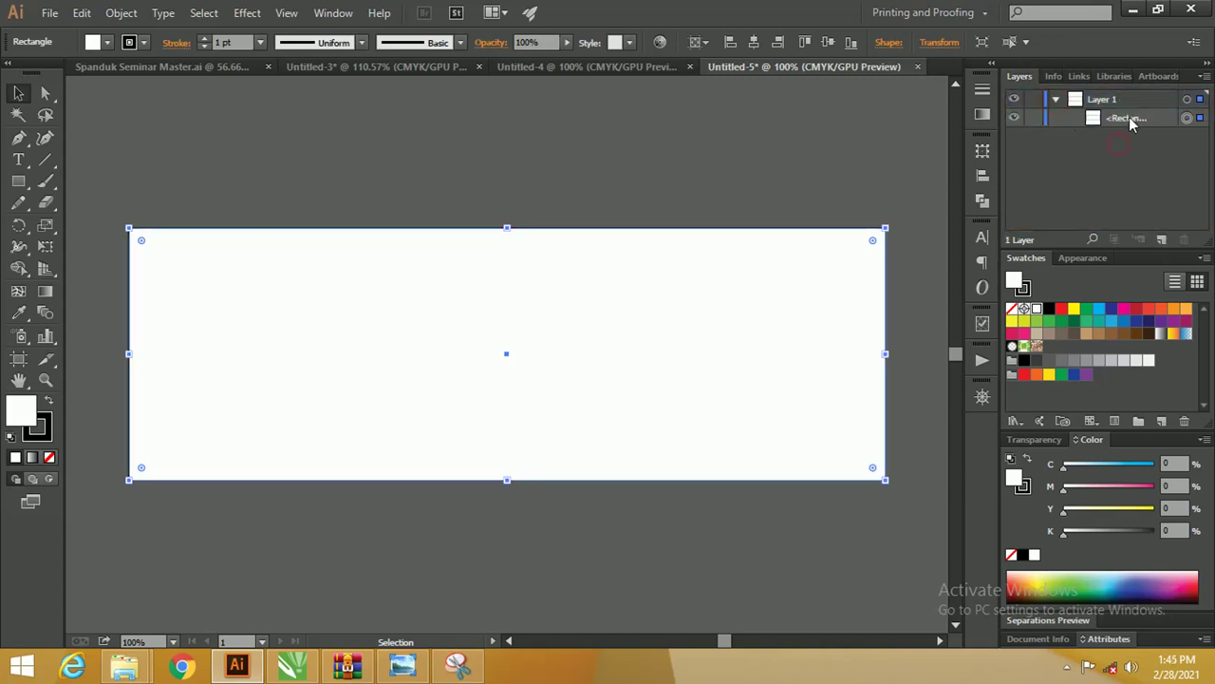
left_click_drag(1129, 117, 1163, 238)
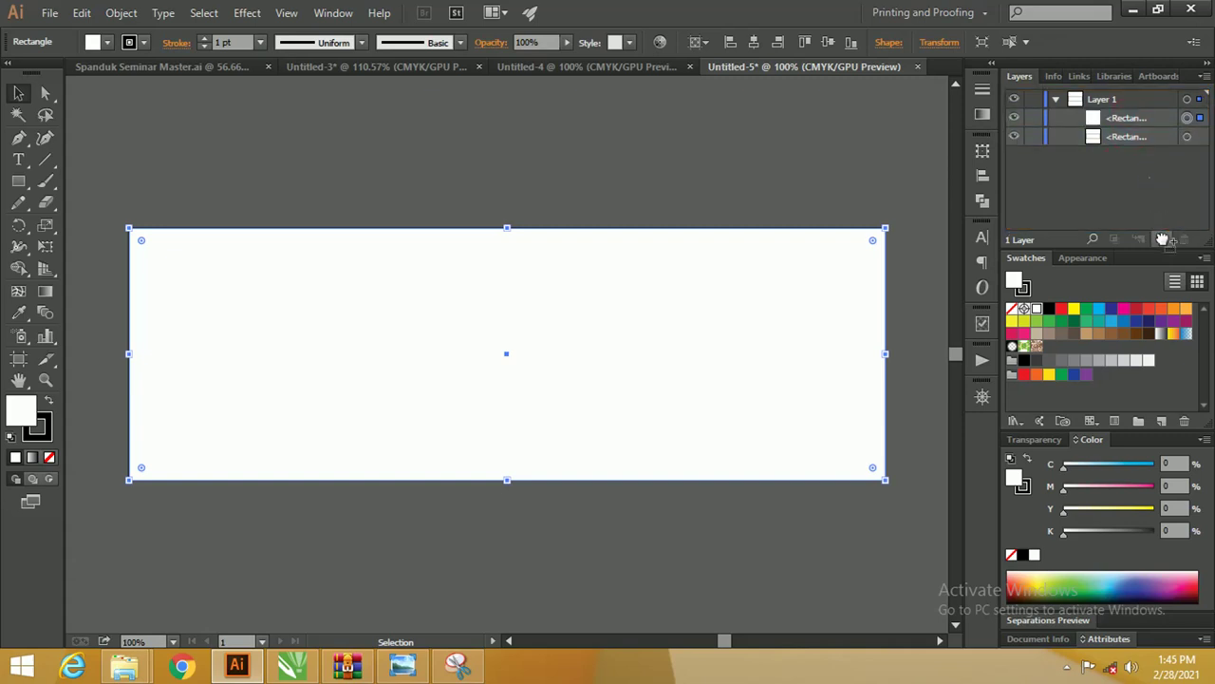
left_click(1014, 118)
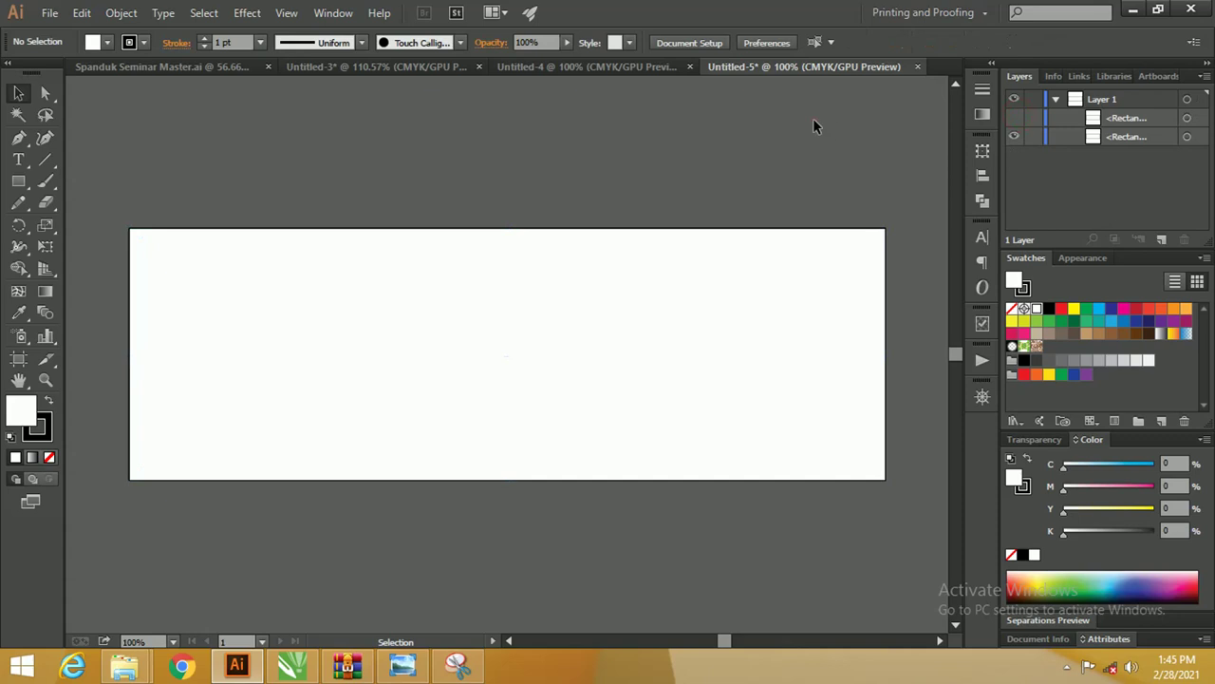
key("z")
left_click_drag(832, 168, 817, 168)
mouse_move(728, 206)
left_mouse_down()
mouse_move(620, 262)
mouse_move(667, 266)
left_mouse_up()
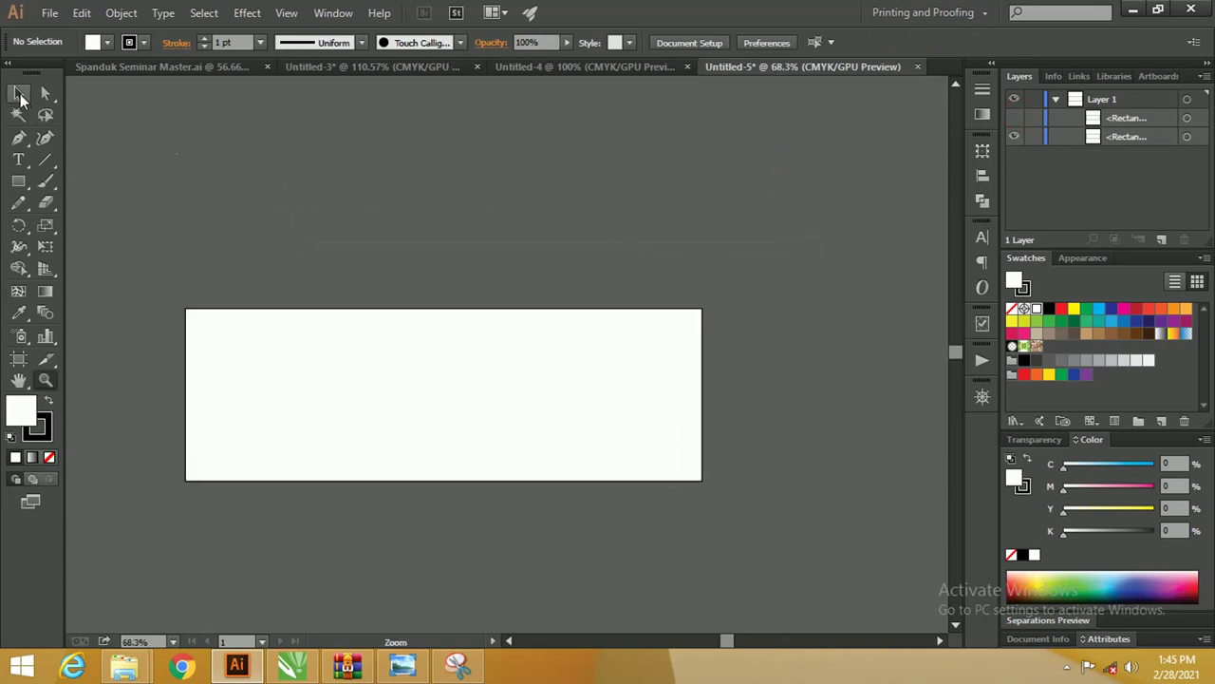
Draw a no-fill rectangle straddling the artboard's top edge near the middle.
left_click(19, 94)
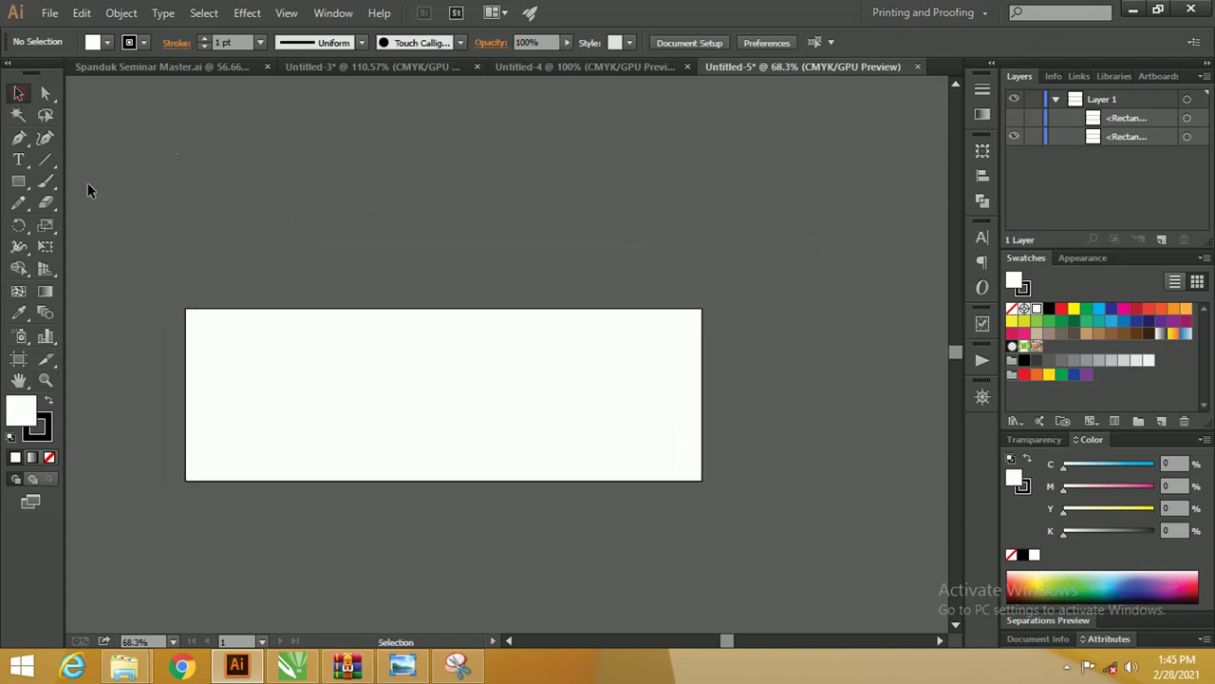
left_click(19, 183)
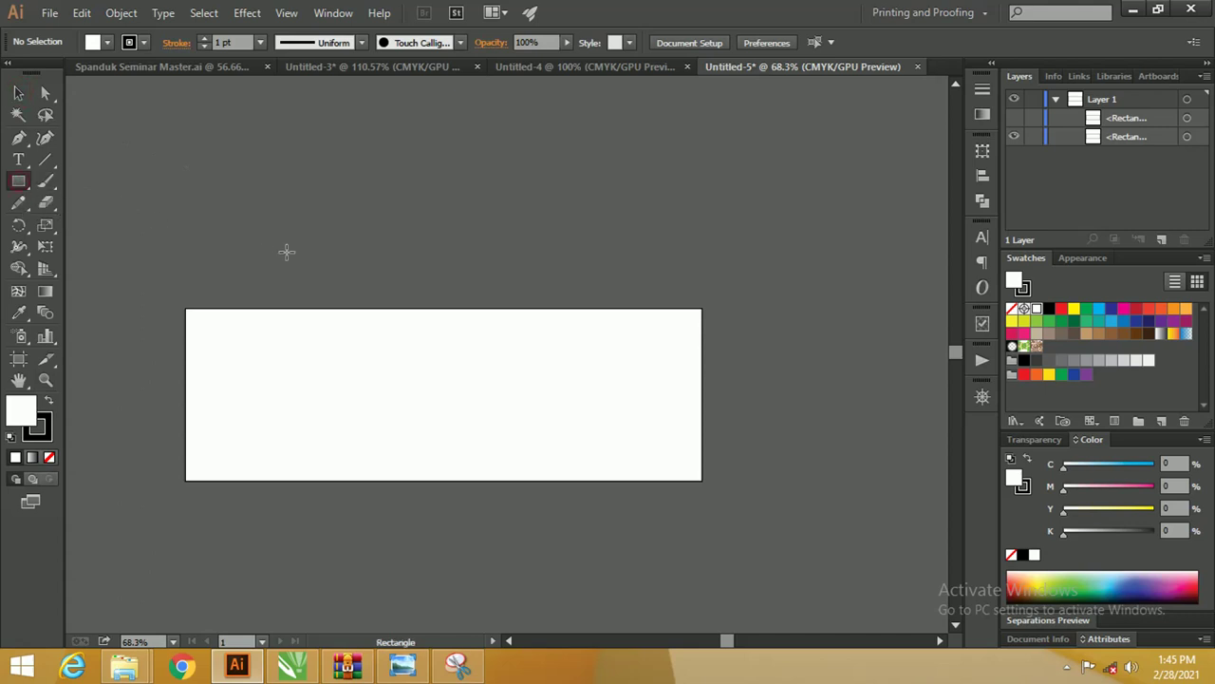
left_click_drag(370, 186, 634, 448)
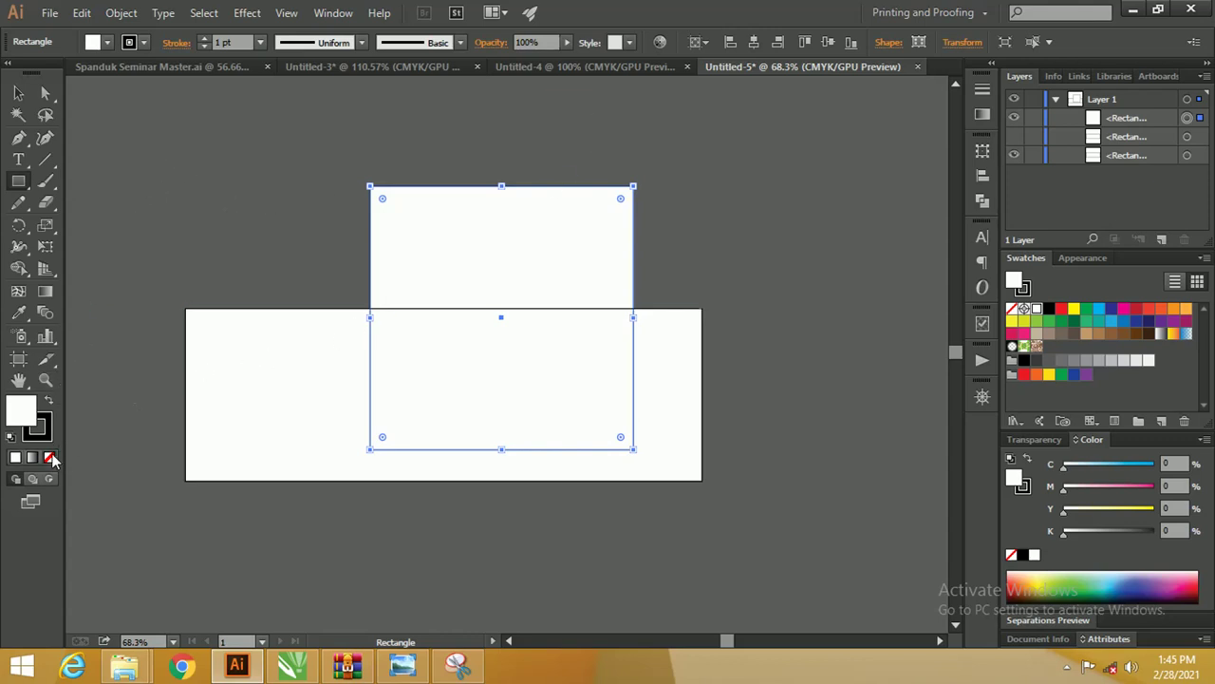
left_click(50, 457)
left_click(18, 94)
Rotate the unfilled rectangle 45° into a diamond.
left_click(159, 133)
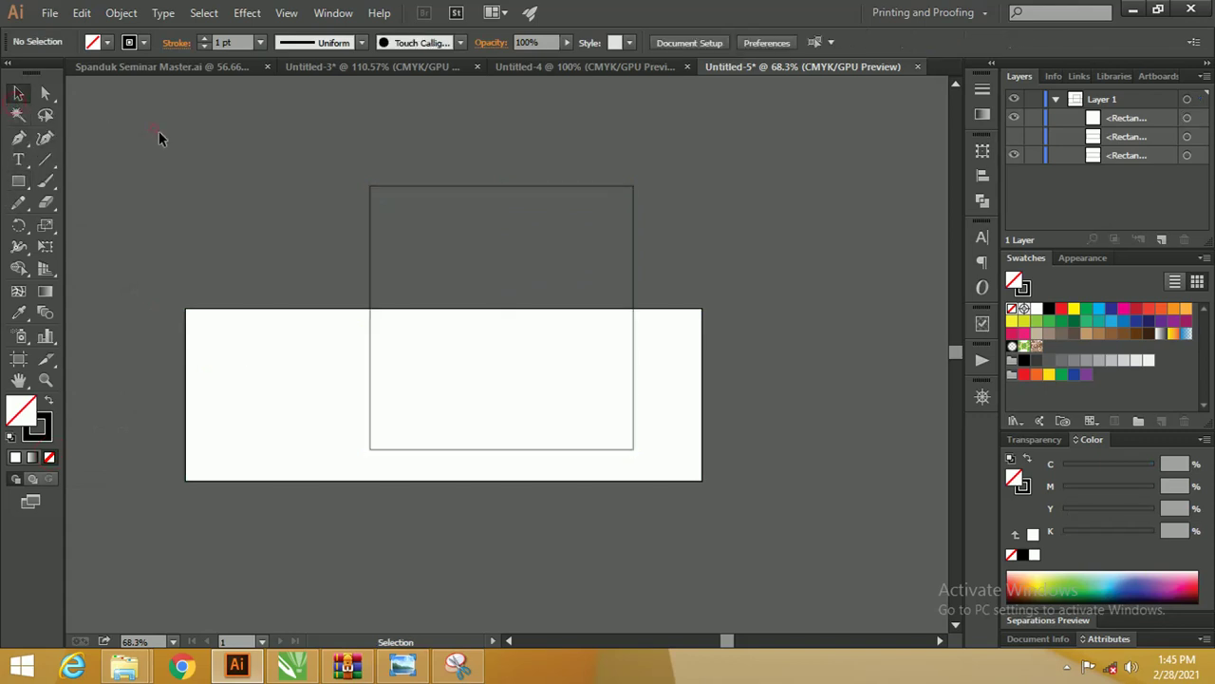
left_click(633, 195)
left_click_drag(641, 180, 686, 275)
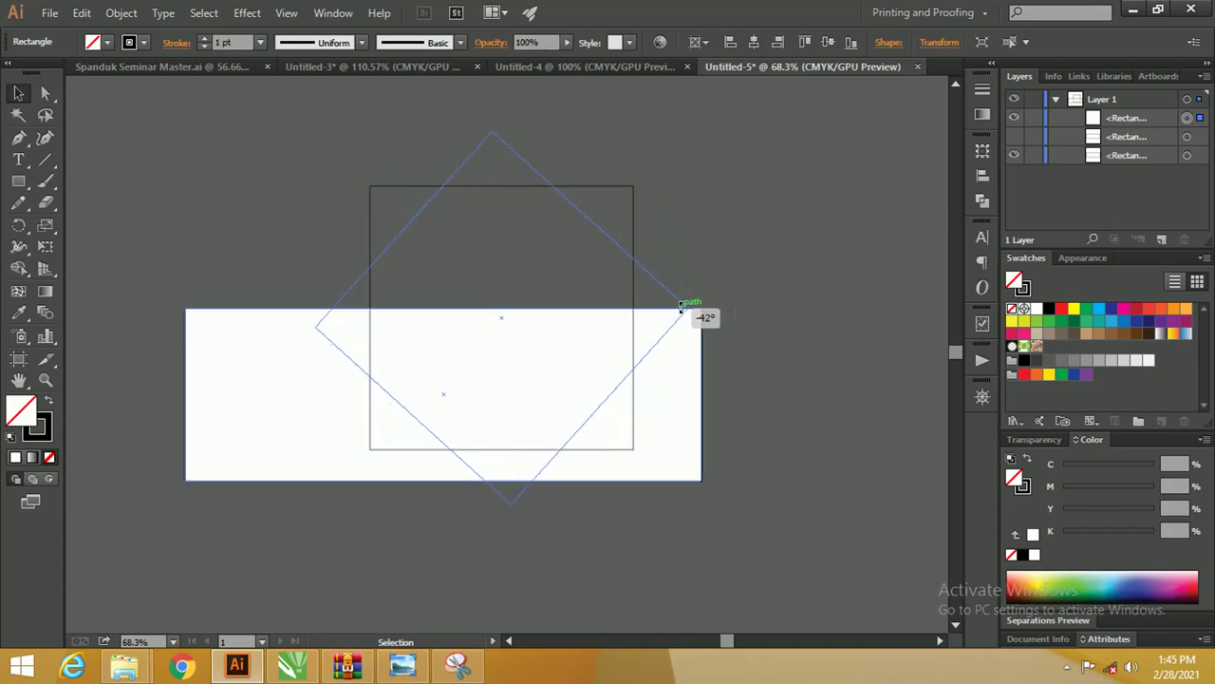
mouse_move(686, 275)
left_mouse_down()
mouse_move(681, 317)
mouse_move(708, 263)
mouse_move(699, 257)
left_mouse_up()
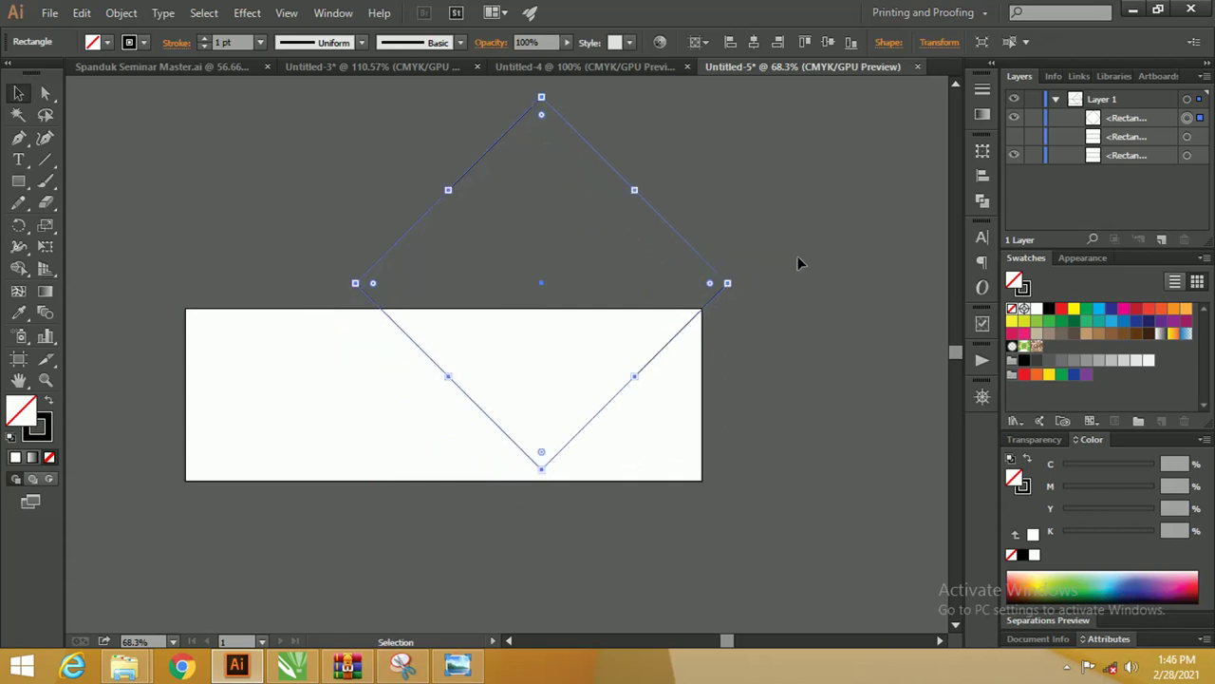
Centre the diamond vertically, aligned to the artboard.
left_click(699, 42)
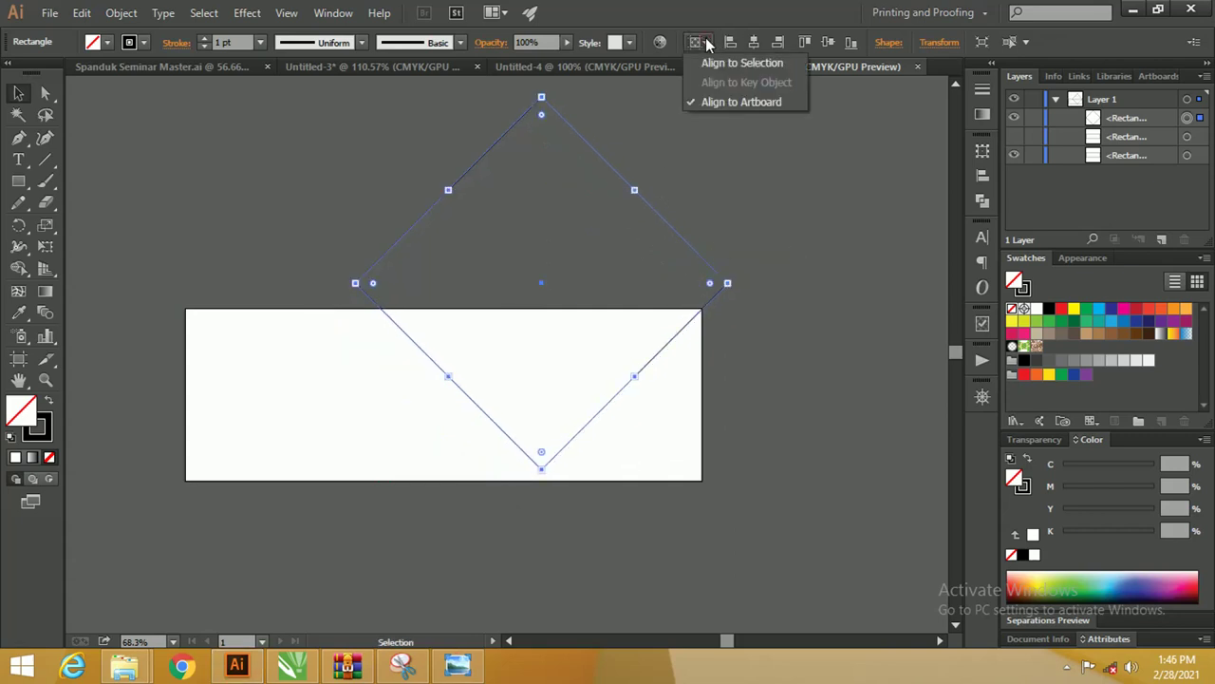
left_click(717, 100)
left_click(832, 42)
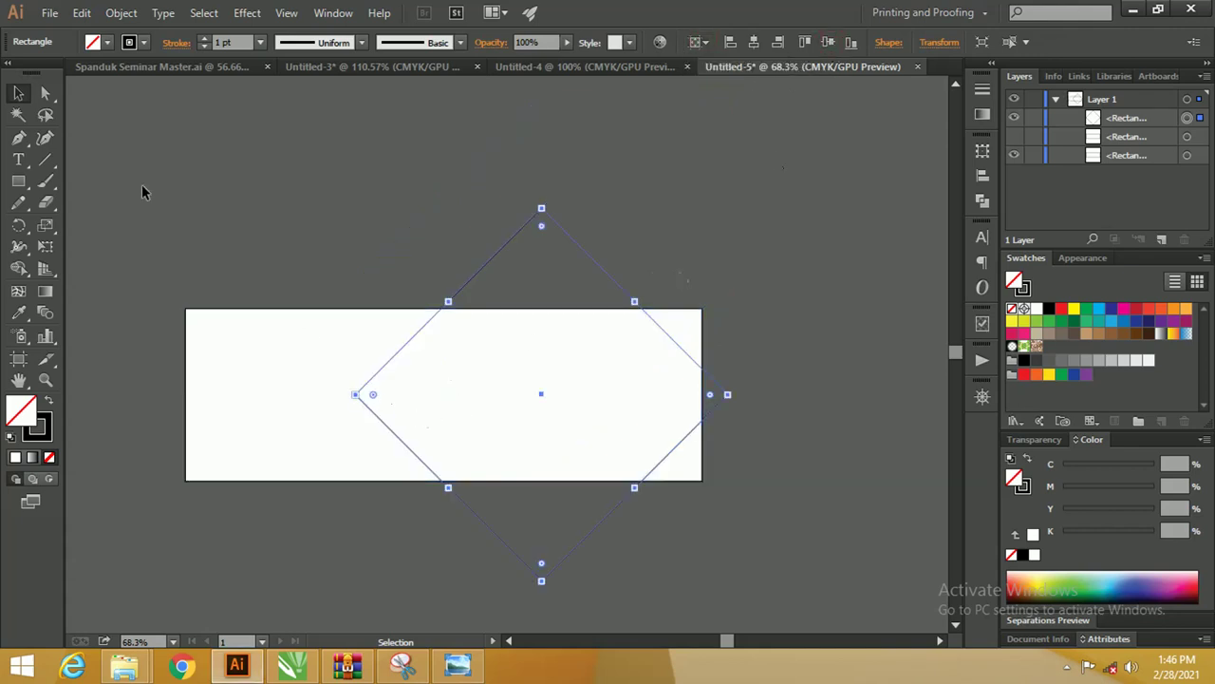
Round the diamond's corners to about a 2.4 cm radius.
left_click(45, 93)
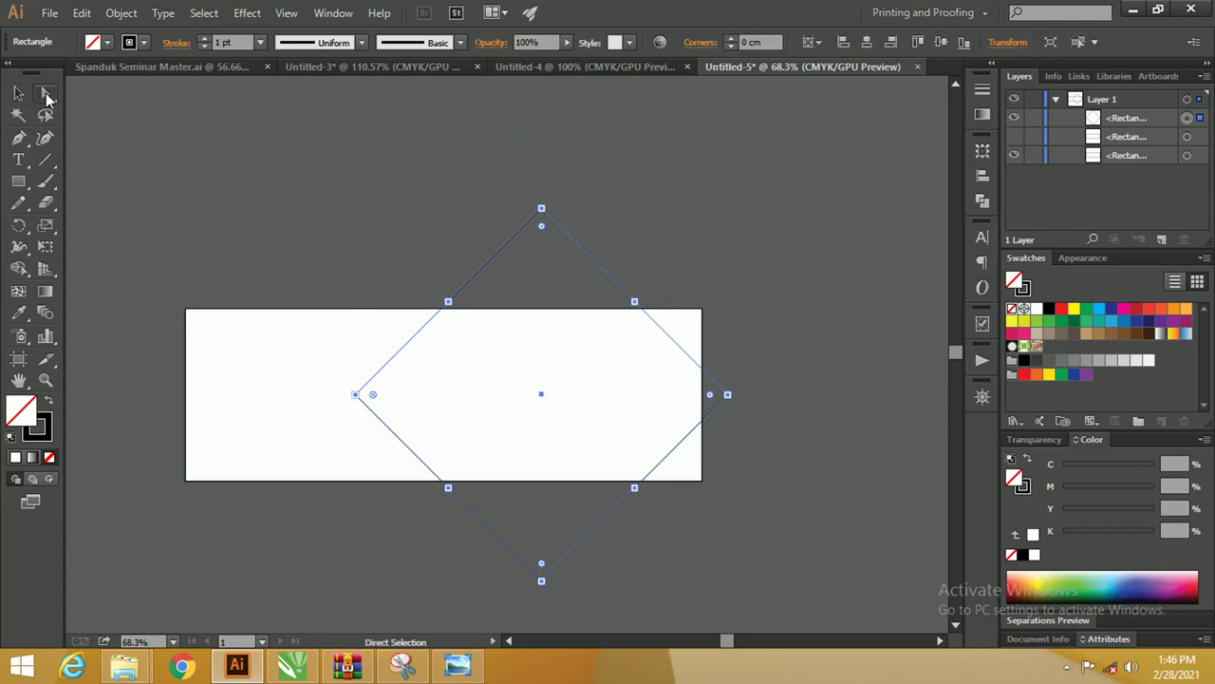
left_click_drag(370, 396, 411, 403)
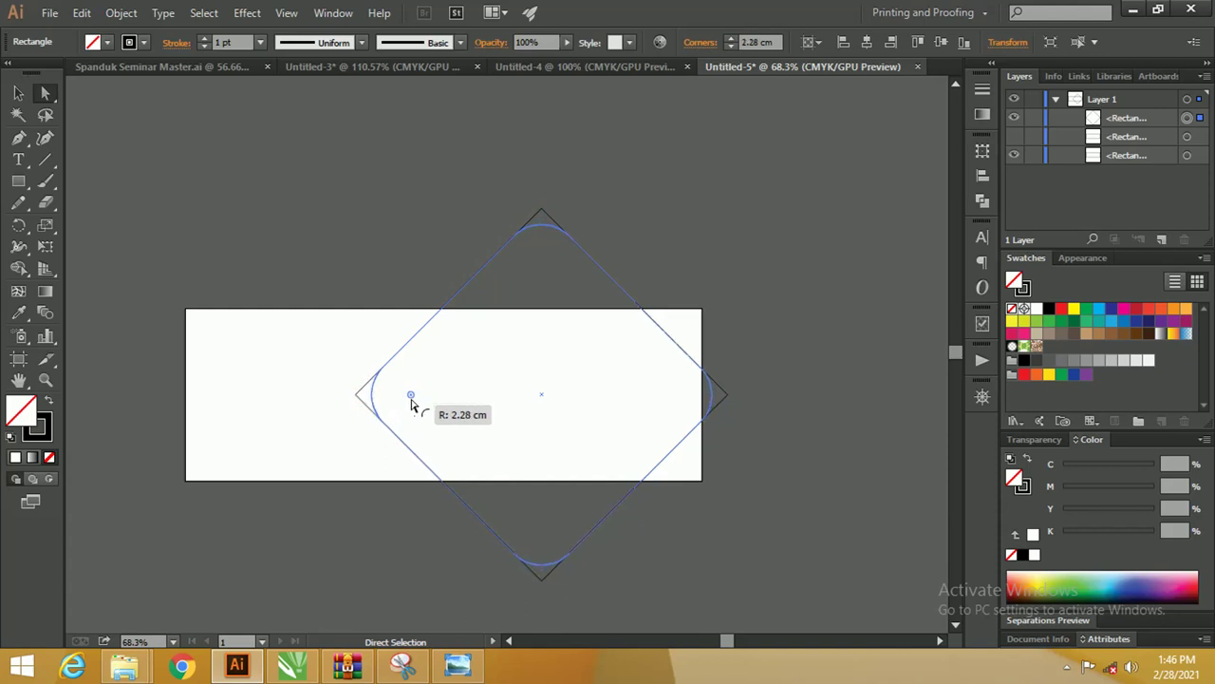
left_click(18, 93)
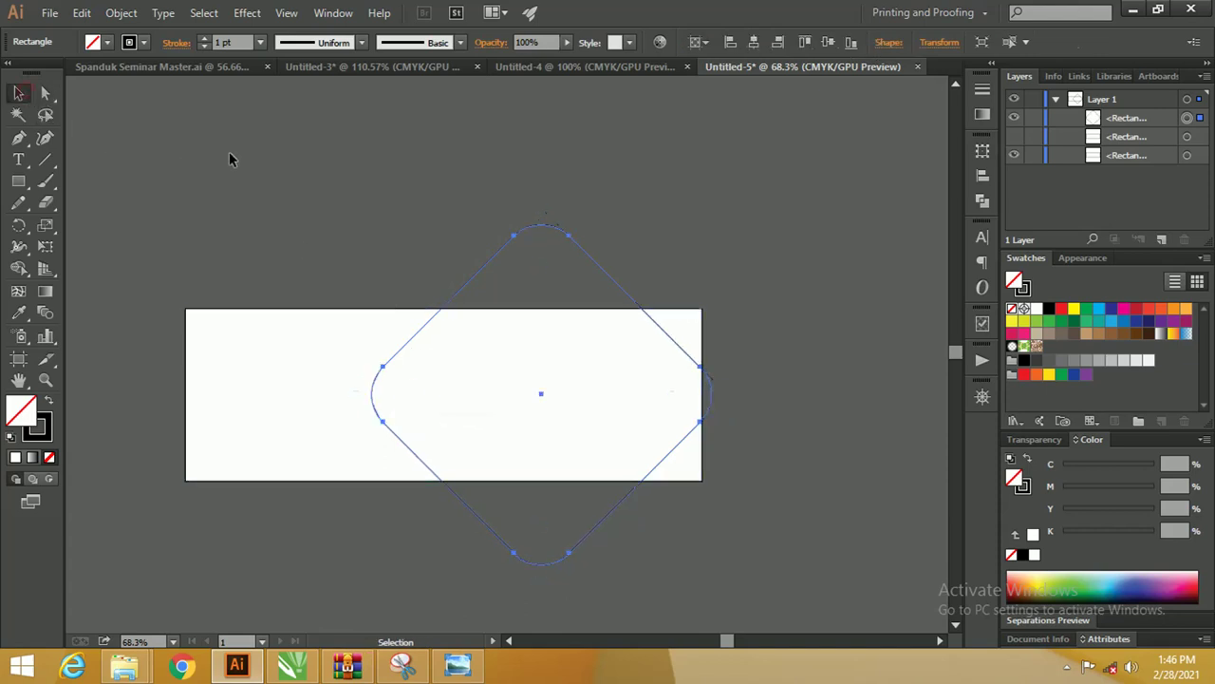
left_click(228, 151)
Move the rounded diamond right so it overhangs the artboard's right side.
mouse_move(490, 275)
left_mouse_down()
mouse_move(595, 283)
mouse_move(586, 276)
left_mouse_up()
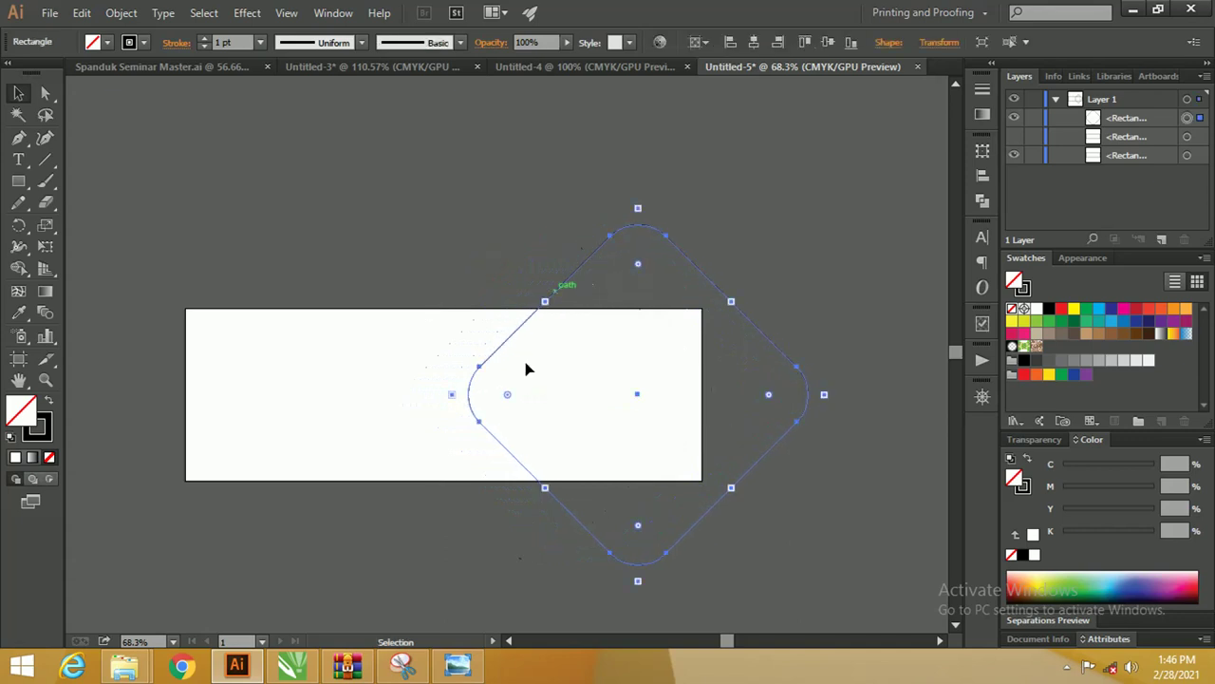
key("z")
left_click_drag(496, 352, 439, 344)
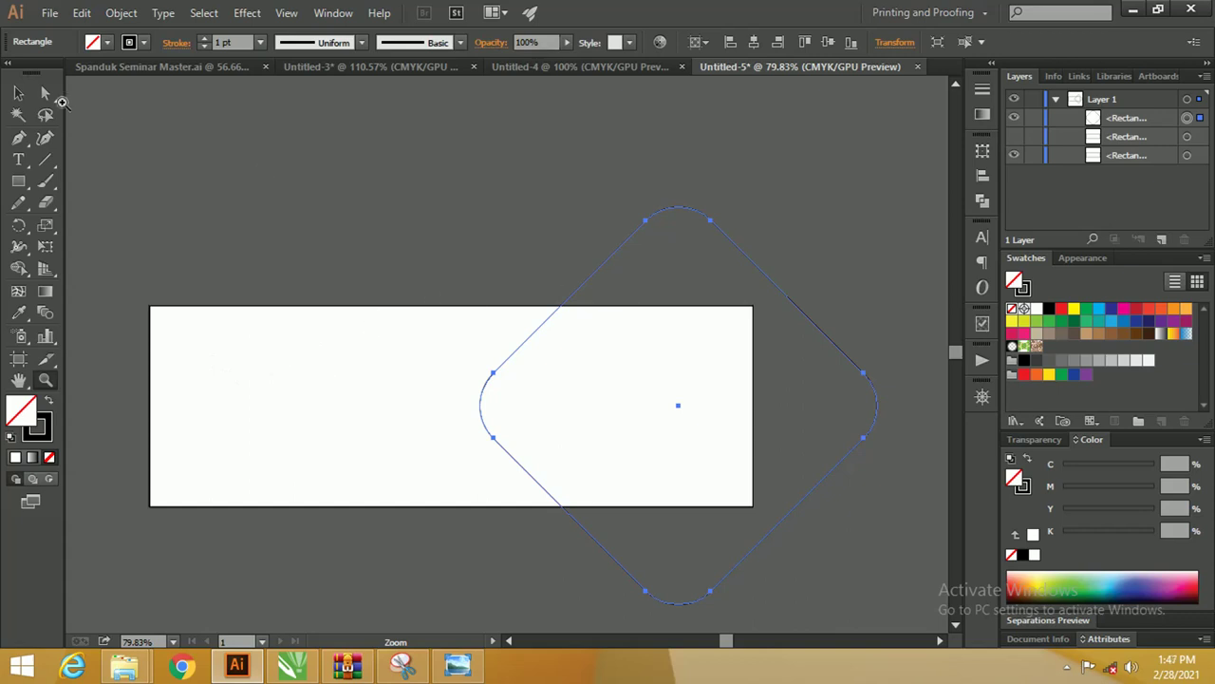
left_click(20, 95)
left_click(452, 242)
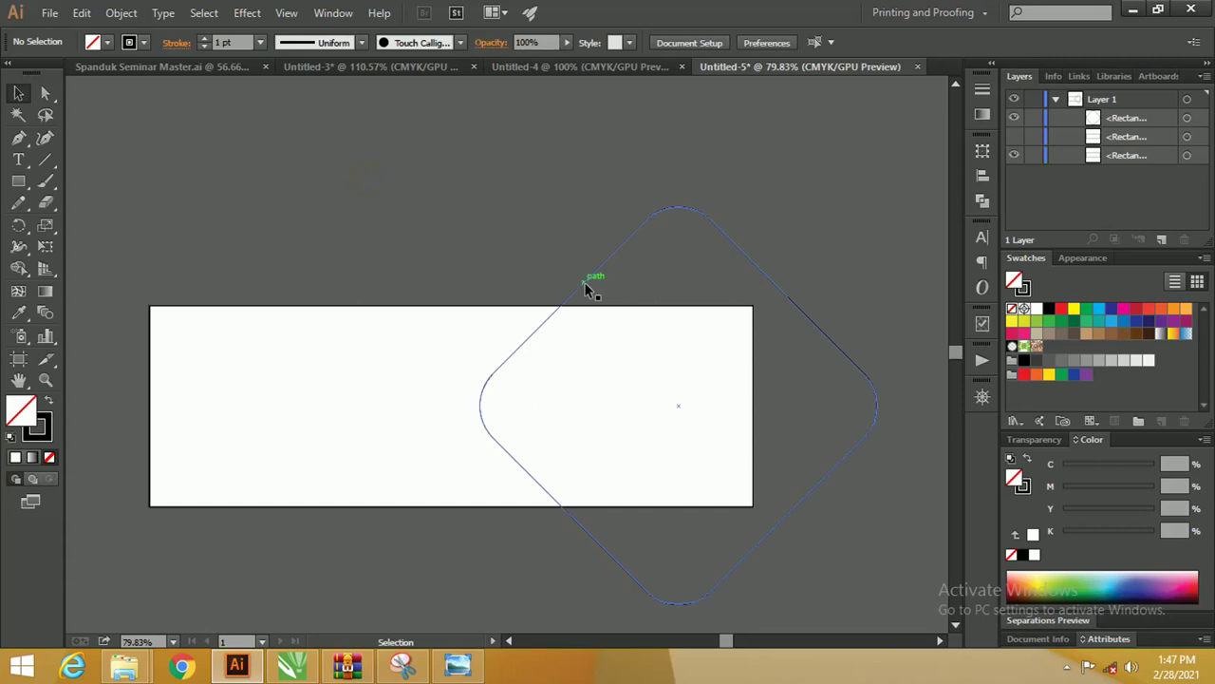
left_click_drag(589, 285, 604, 287)
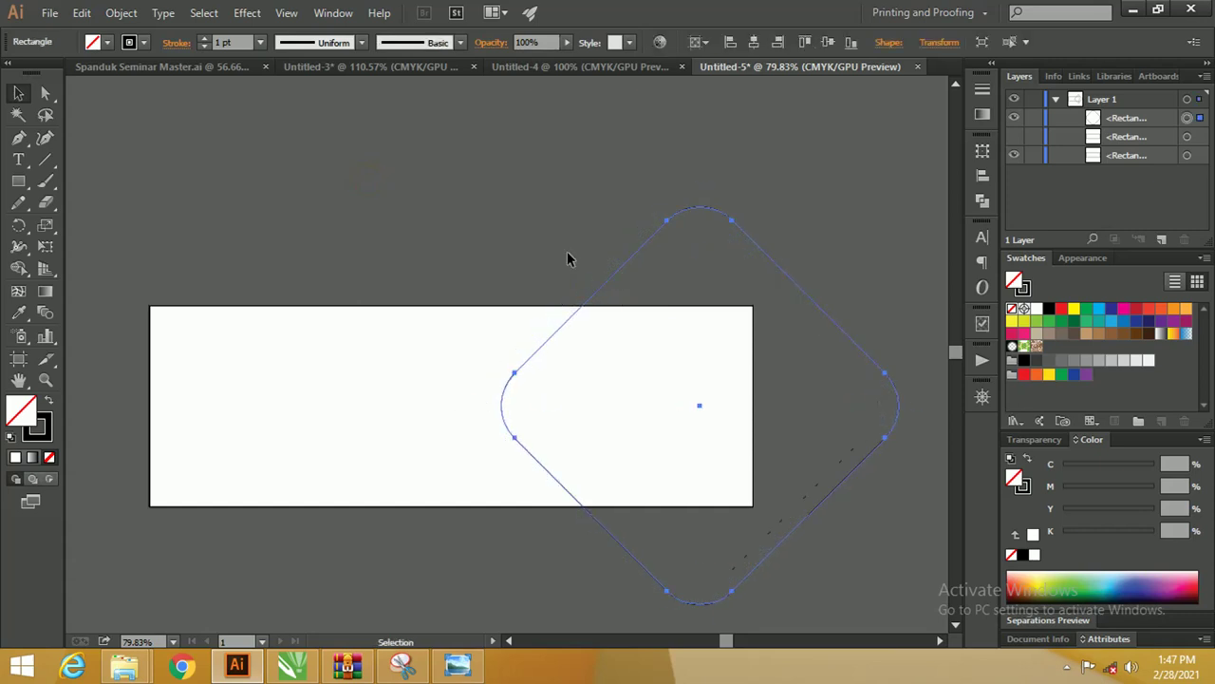
left_click(567, 252)
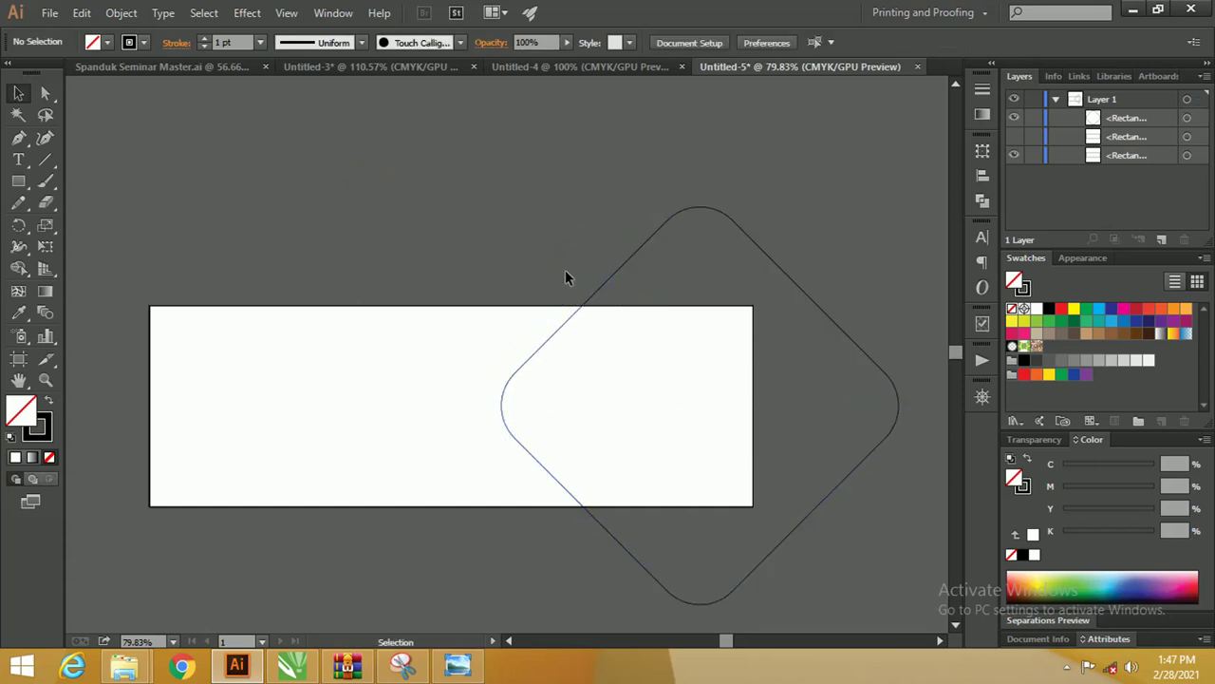
left_click(602, 298)
Draw a diagonal line across the banner and move it onto the rounded diamond's edge.
left_click(45, 162)
mouse_move(610, 221)
left_mouse_down()
mouse_move(496, 352)
mouse_move(372, 461)
mouse_move(330, 520)
left_mouse_up()
left_click(23, 94)
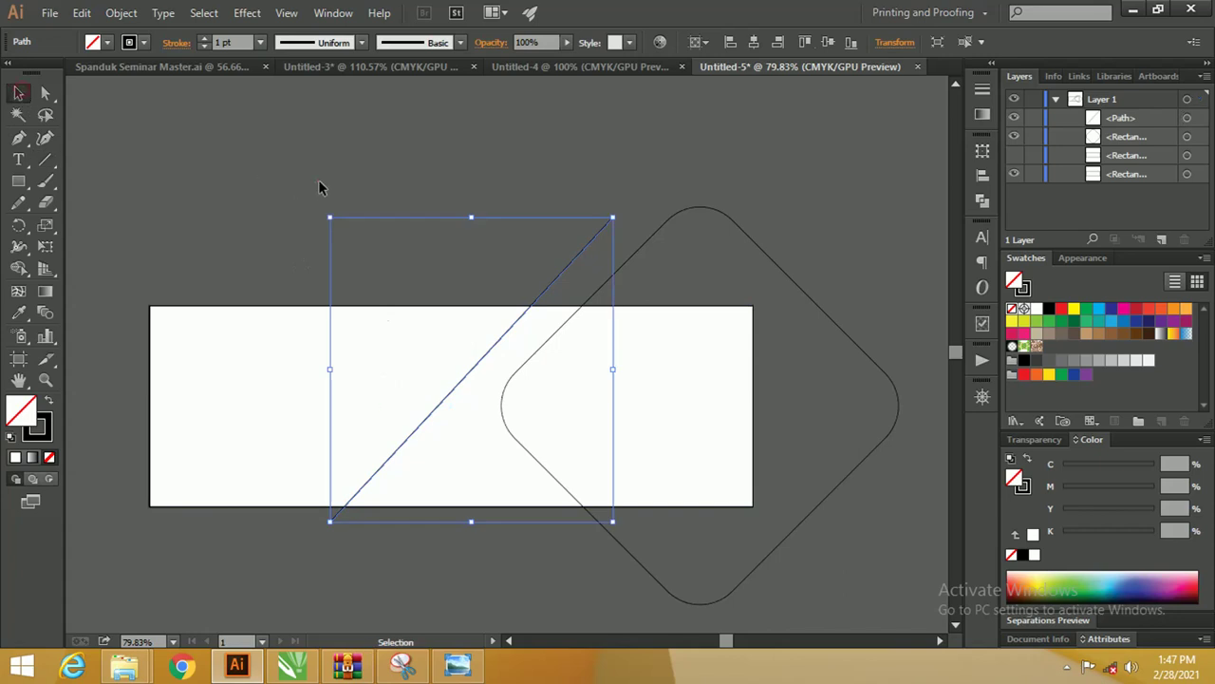
left_click(317, 184)
key("z")
left_click(503, 275)
key("v")
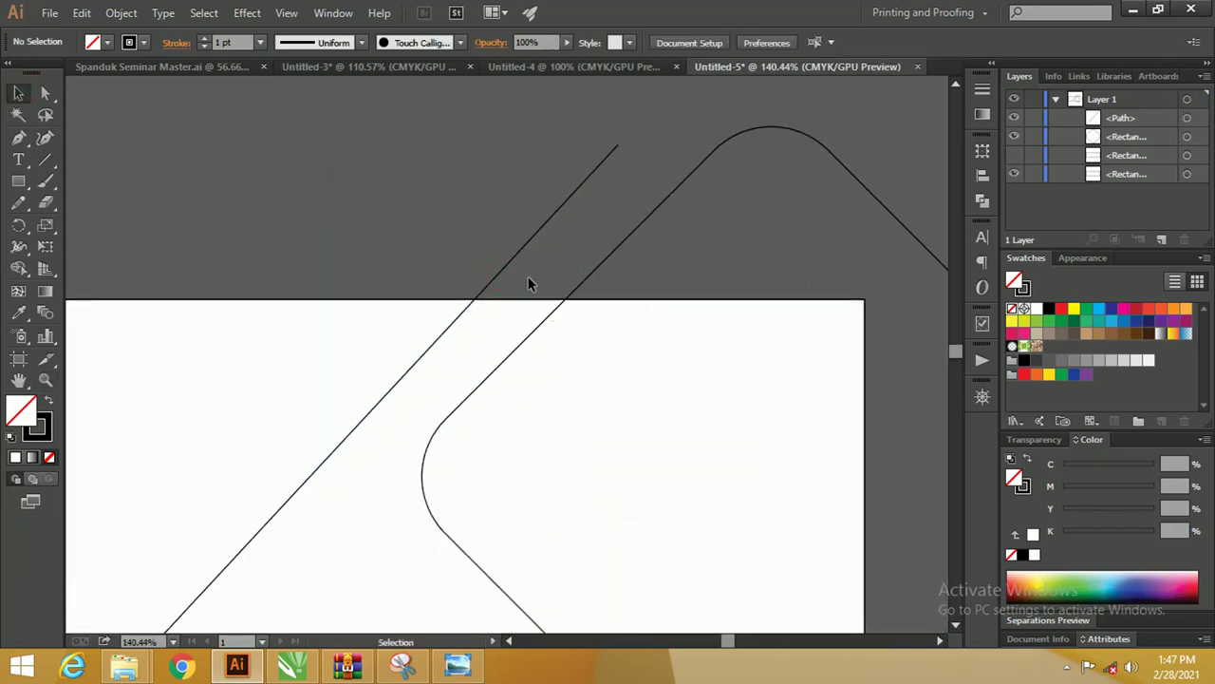
mouse_move(512, 254)
left_mouse_down()
mouse_move(581, 283)
mouse_move(677, 264)
left_mouse_up()
Adjust the line's top and bottom anchors to lie along the diamond's upper-left edge.
key("z")
left_click(538, 211)
left_click_drag(589, 241, 561, 239)
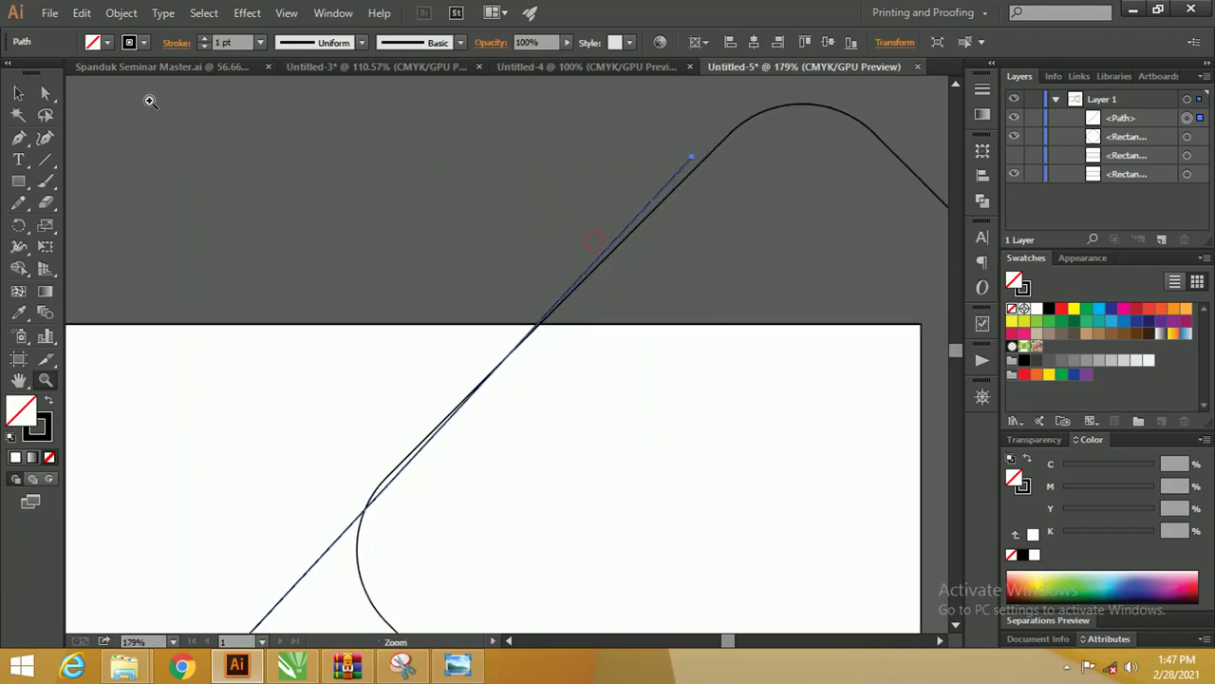
left_click(44, 93)
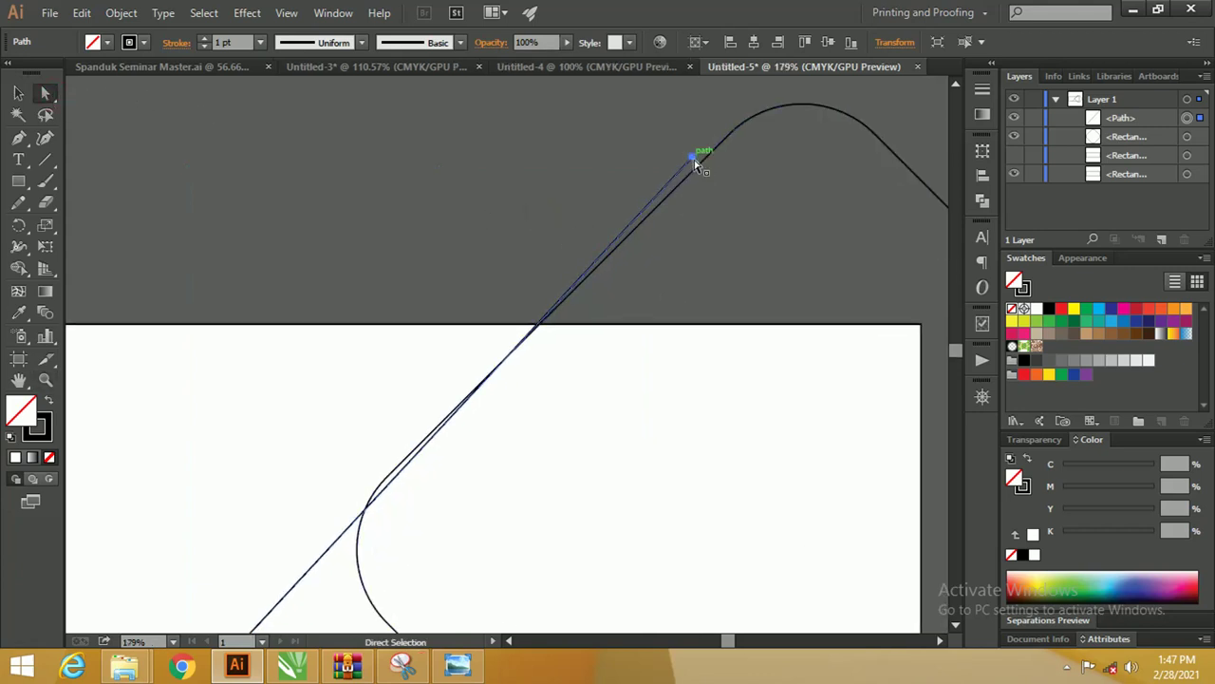
left_click_drag(693, 157, 710, 168)
scroll(557, 339, "down", 5)
scroll(555, 332, "down", 3)
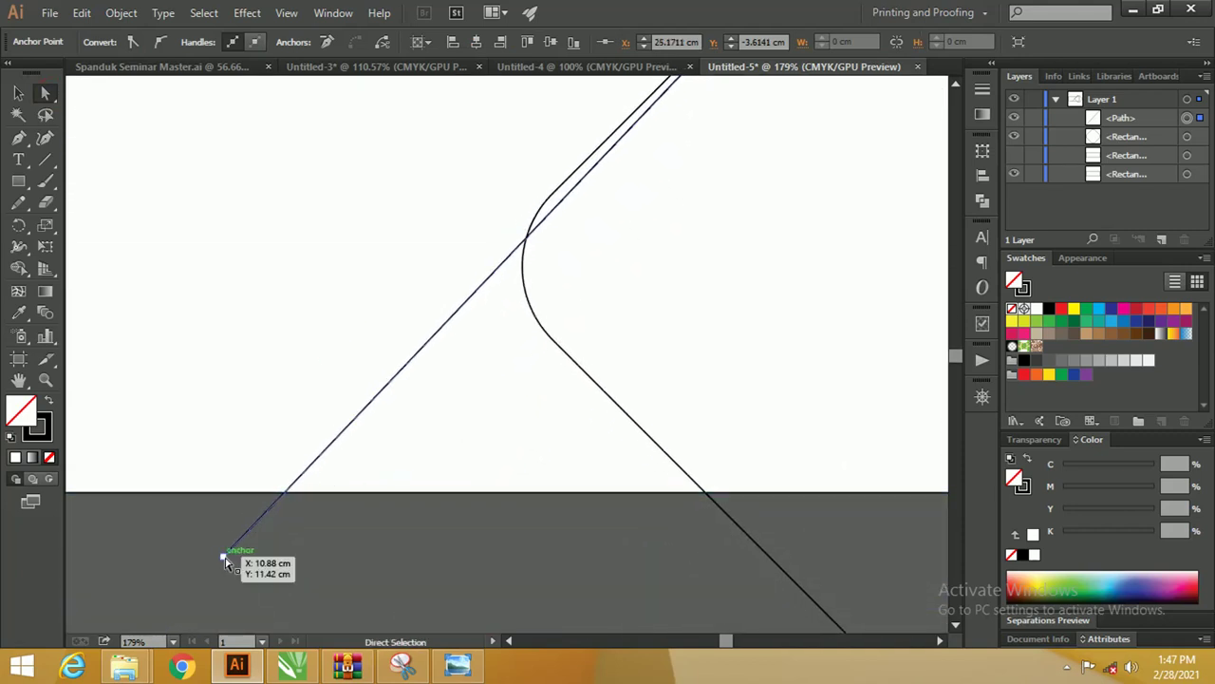
left_click_drag(225, 556, 201, 545)
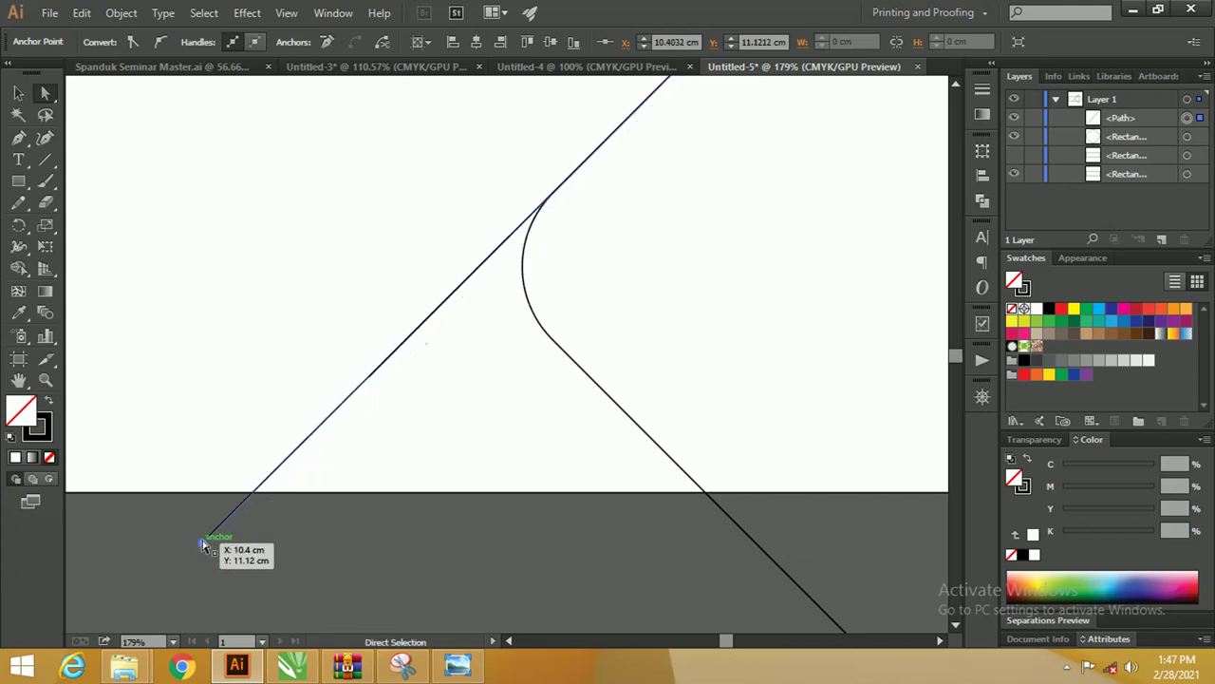
left_click_drag(508, 243, 699, 374)
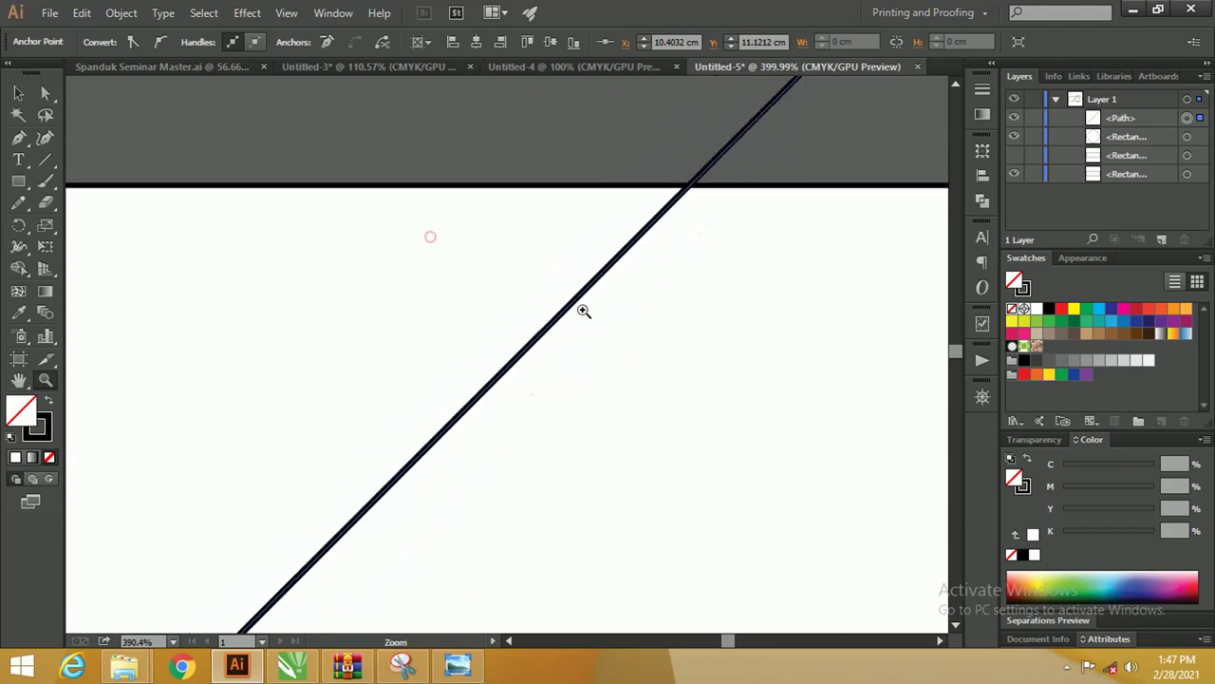
scroll(583, 310, "down", 3)
scroll(428, 285, "down", 3)
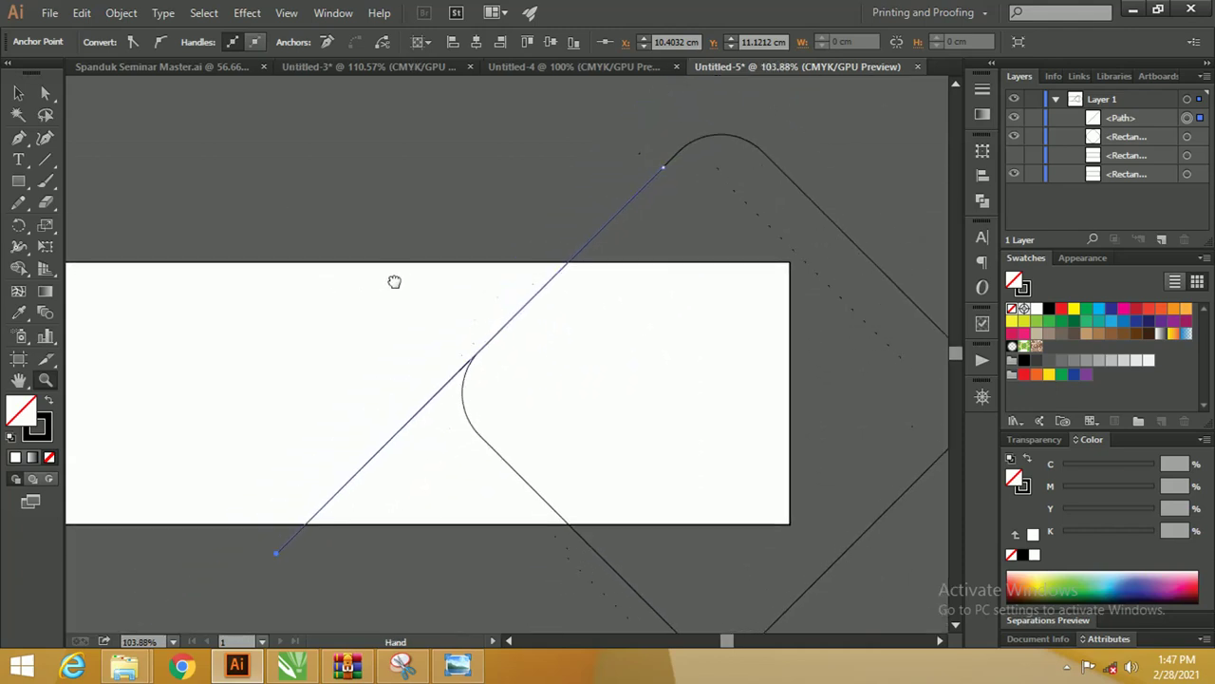
Alt-drag parallel copies of the diagonal line toward the lower left, making four lines.
left_click(18, 93)
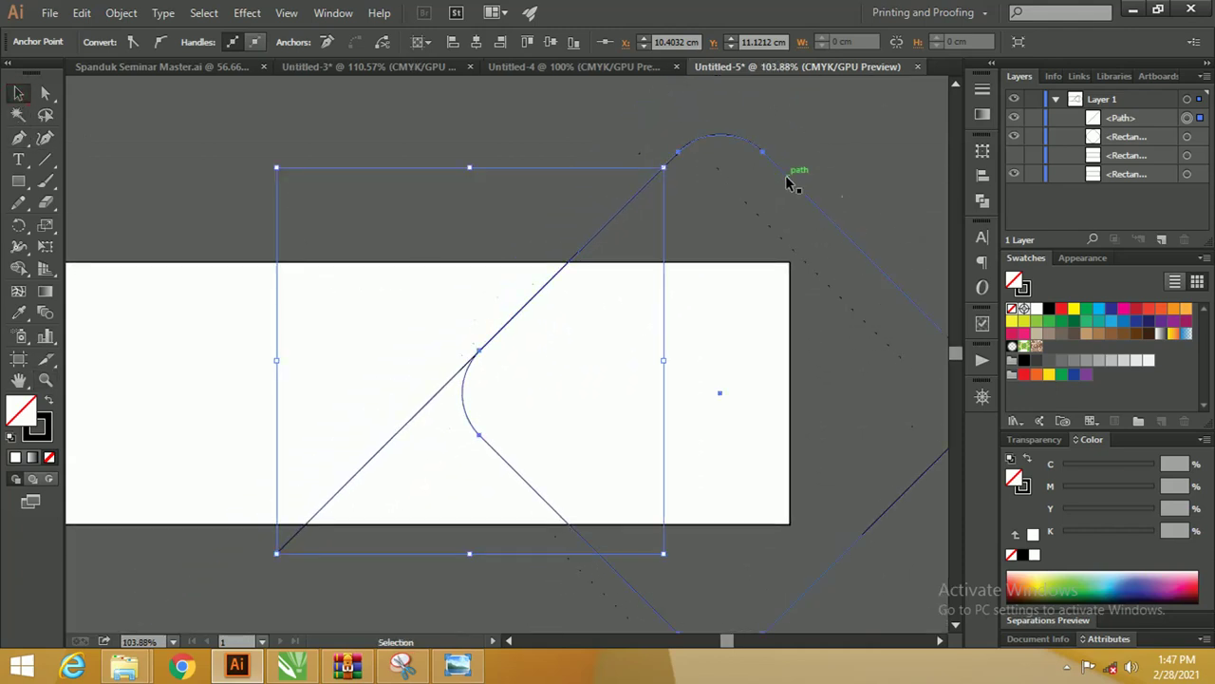
left_click(788, 180)
left_click(592, 142)
left_click_drag(552, 192, 588, 173)
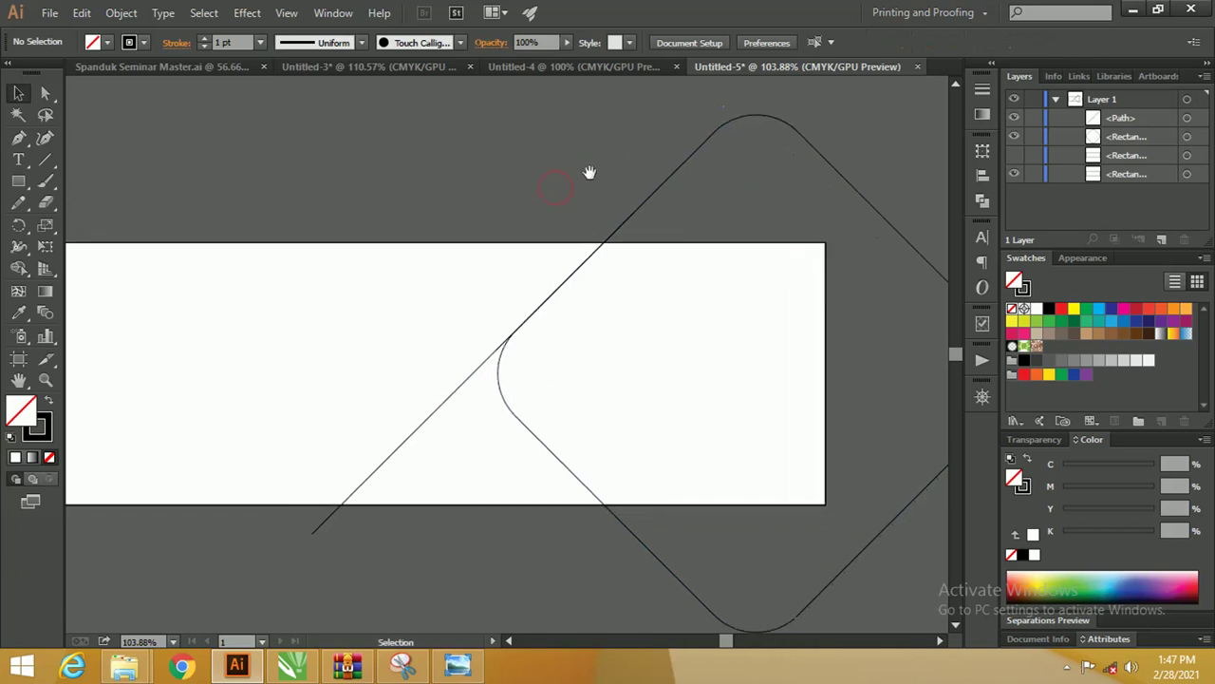
key("ctrl+minus")
key("ctrl+minus")
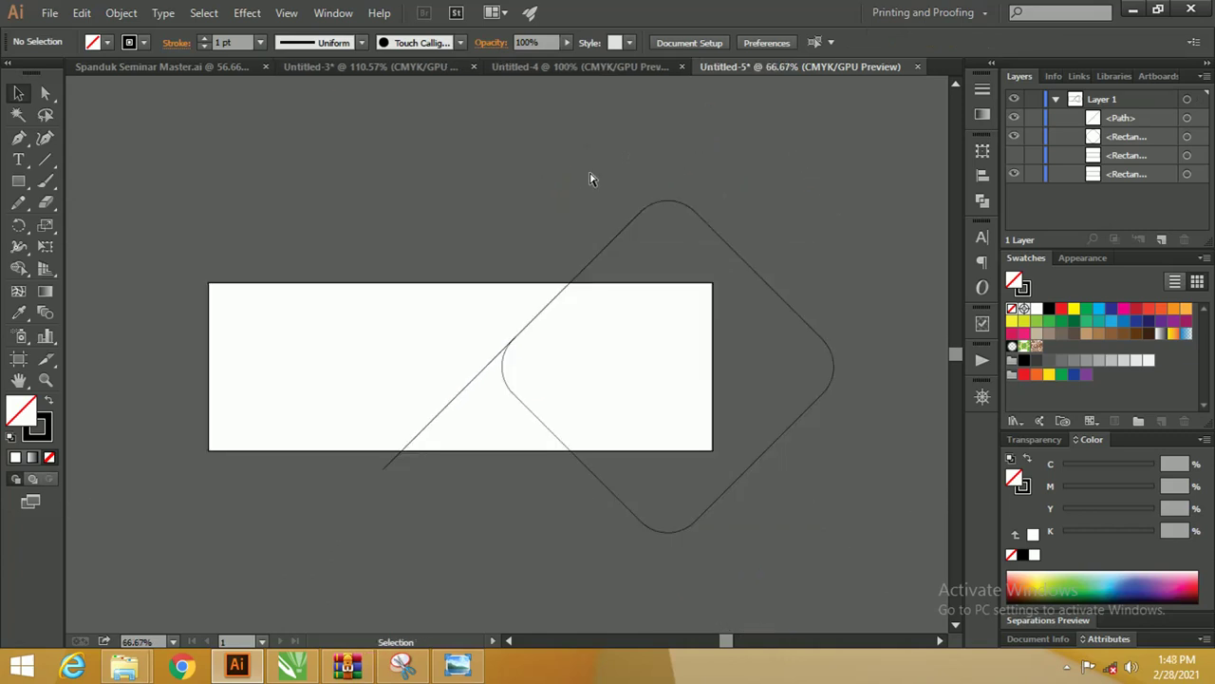
left_click(414, 441)
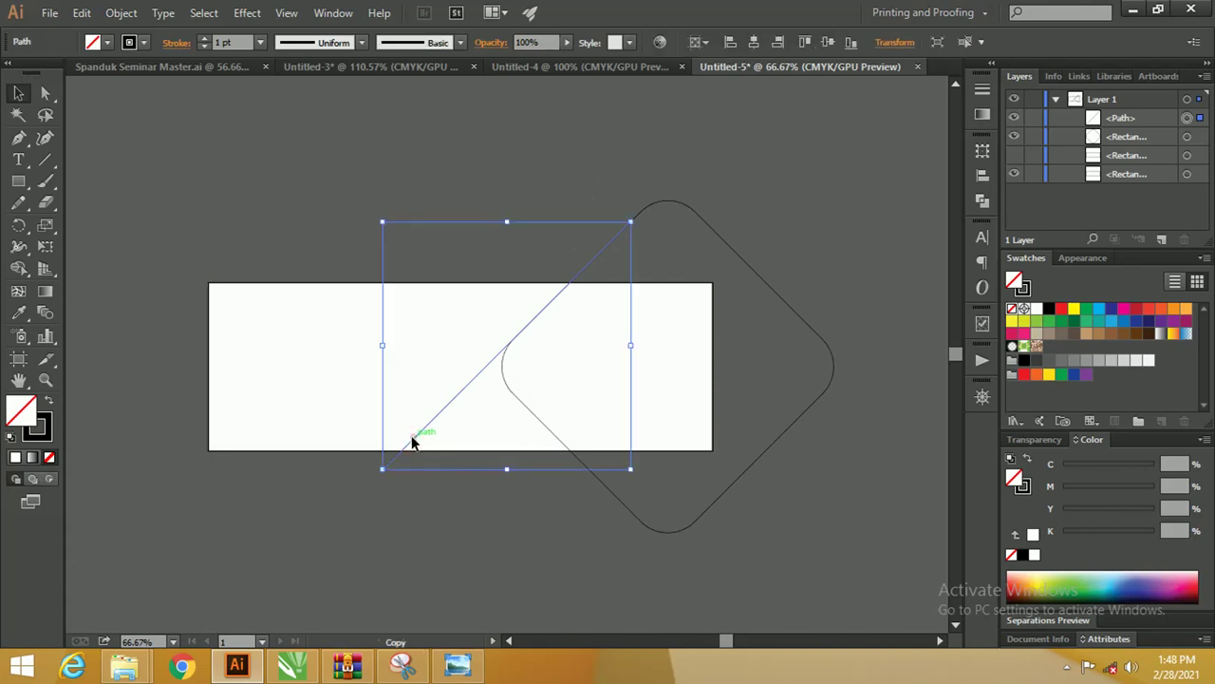
left_click_drag(414, 441, 375, 432)
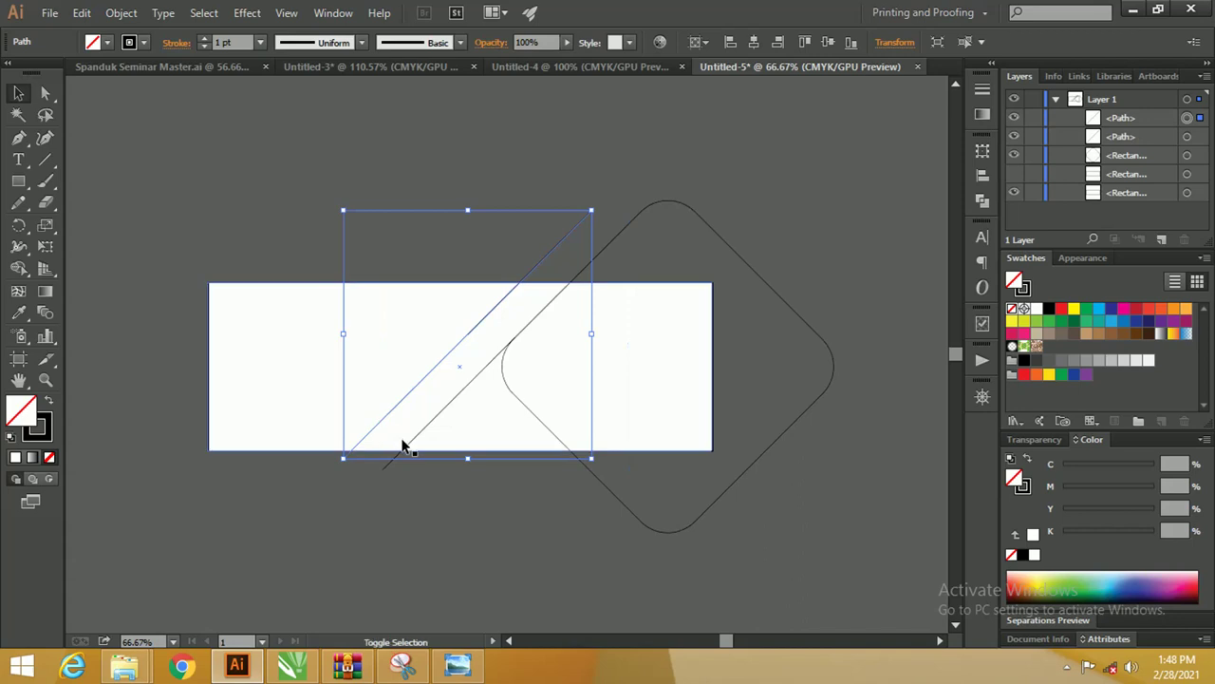
left_click(406, 449, "shift")
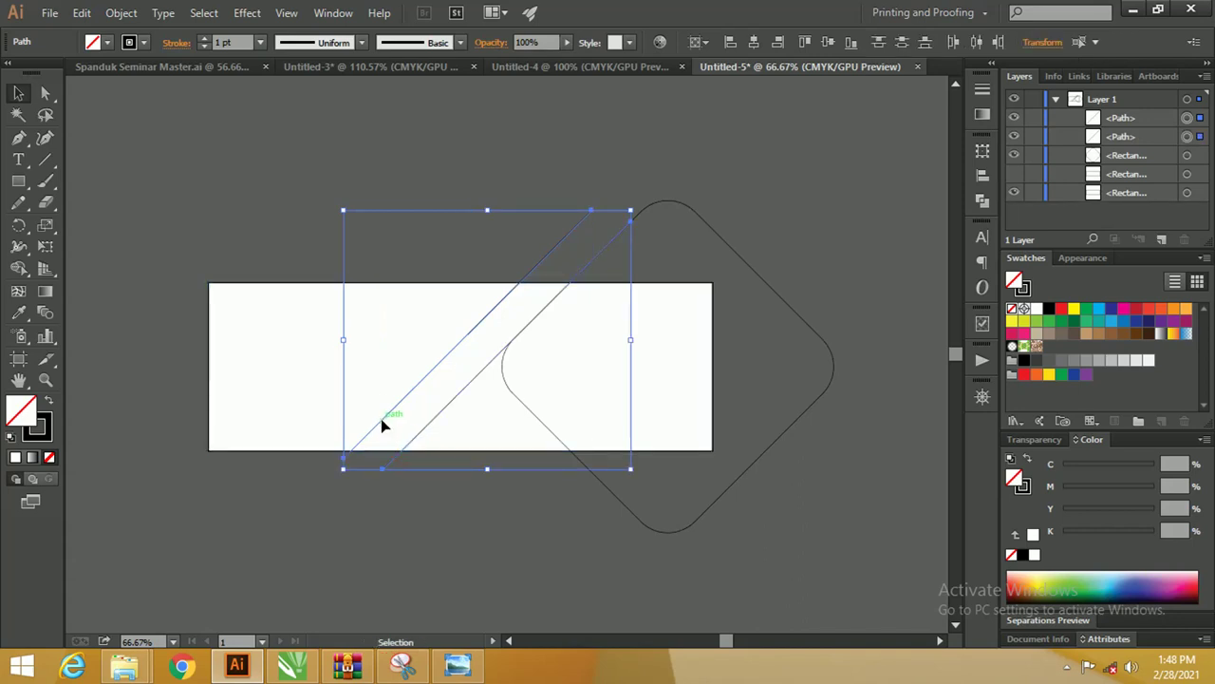
left_click_drag(383, 425, 301, 411)
Group the two leftmost diagonal lines.
key("a")
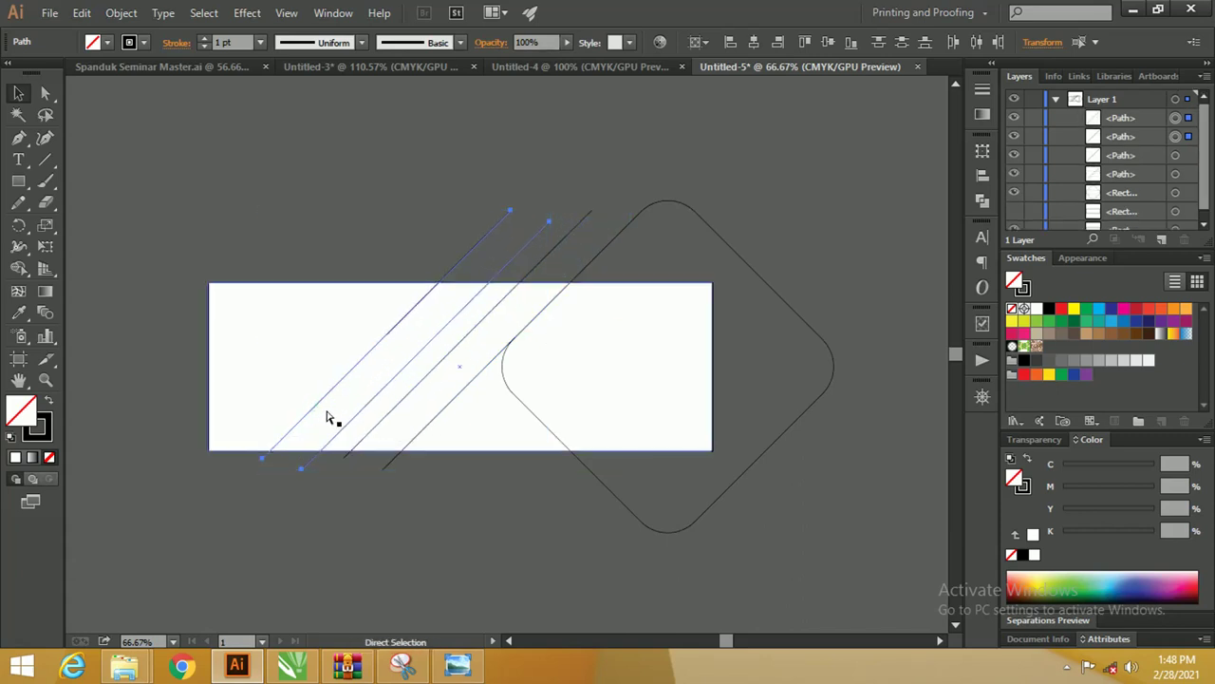
key("ctrl+g")
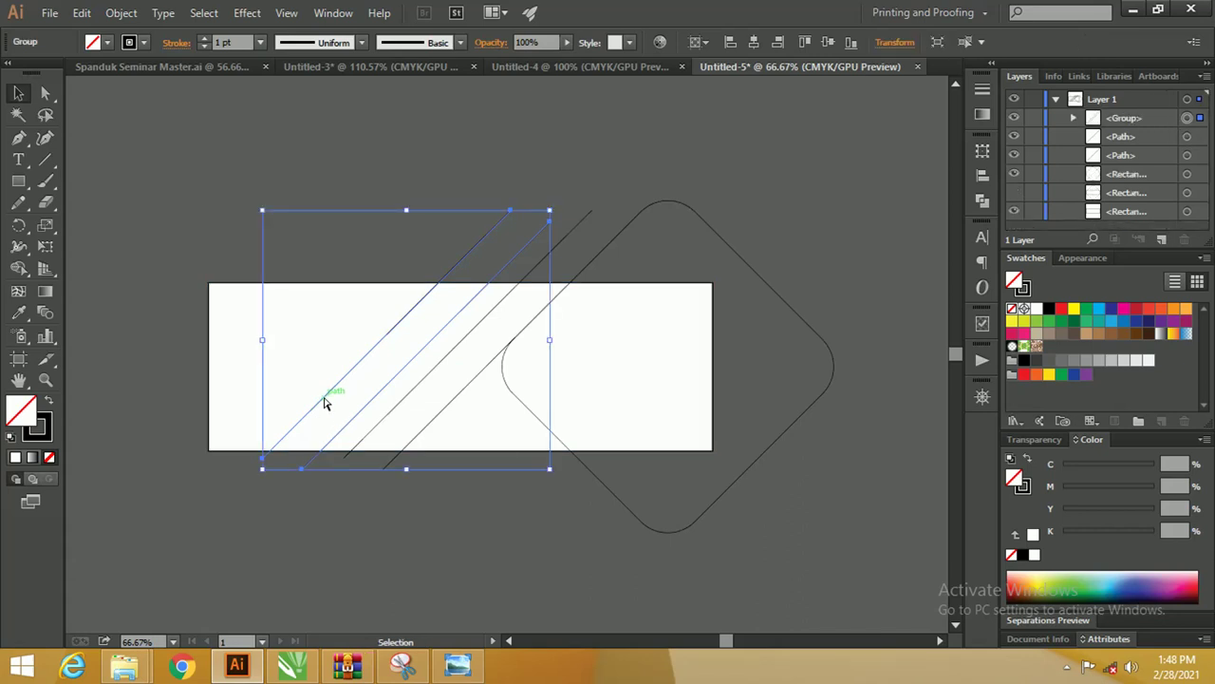
right_click(324, 404)
mouse_move(418, 525)
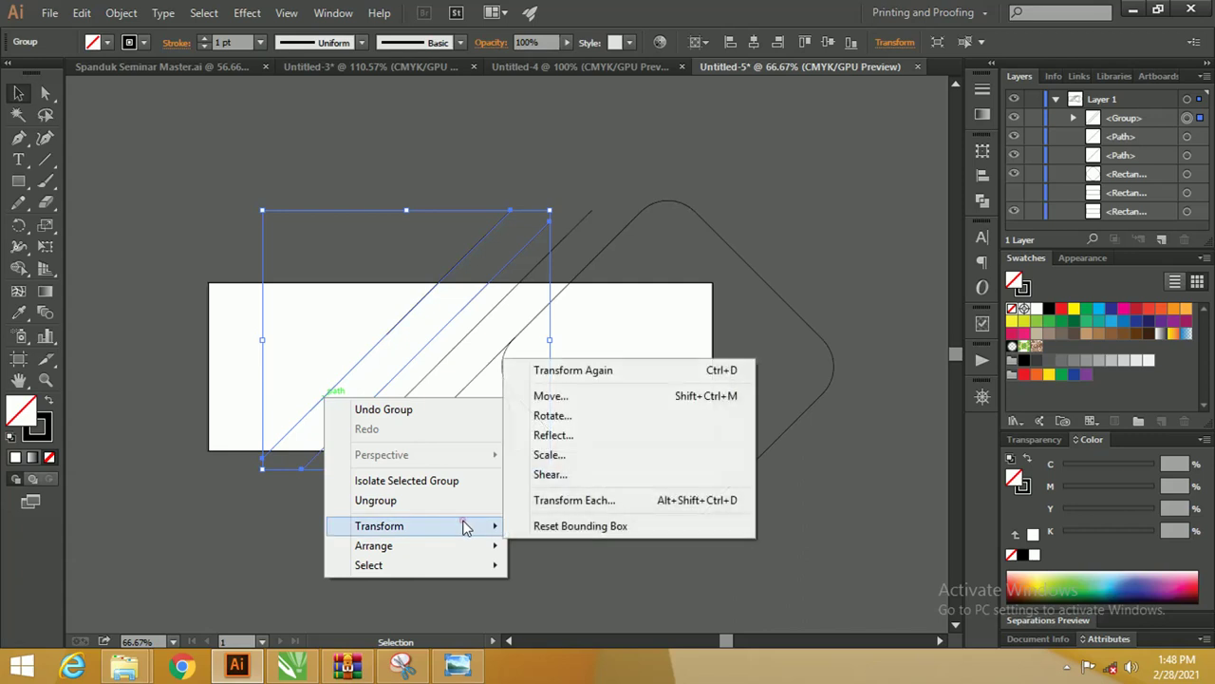
Reflect the grouped lines vertically at 90° with preview on.
left_click(551, 437)
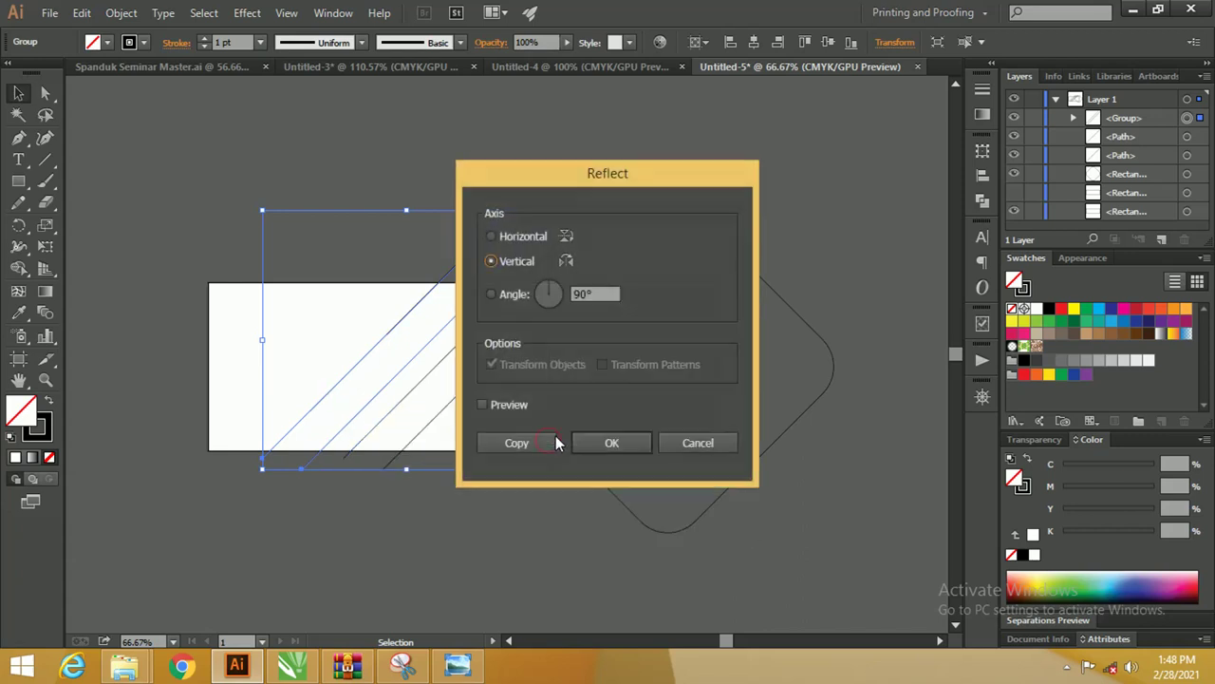
left_click(501, 403)
left_click_drag(547, 174, 735, 174)
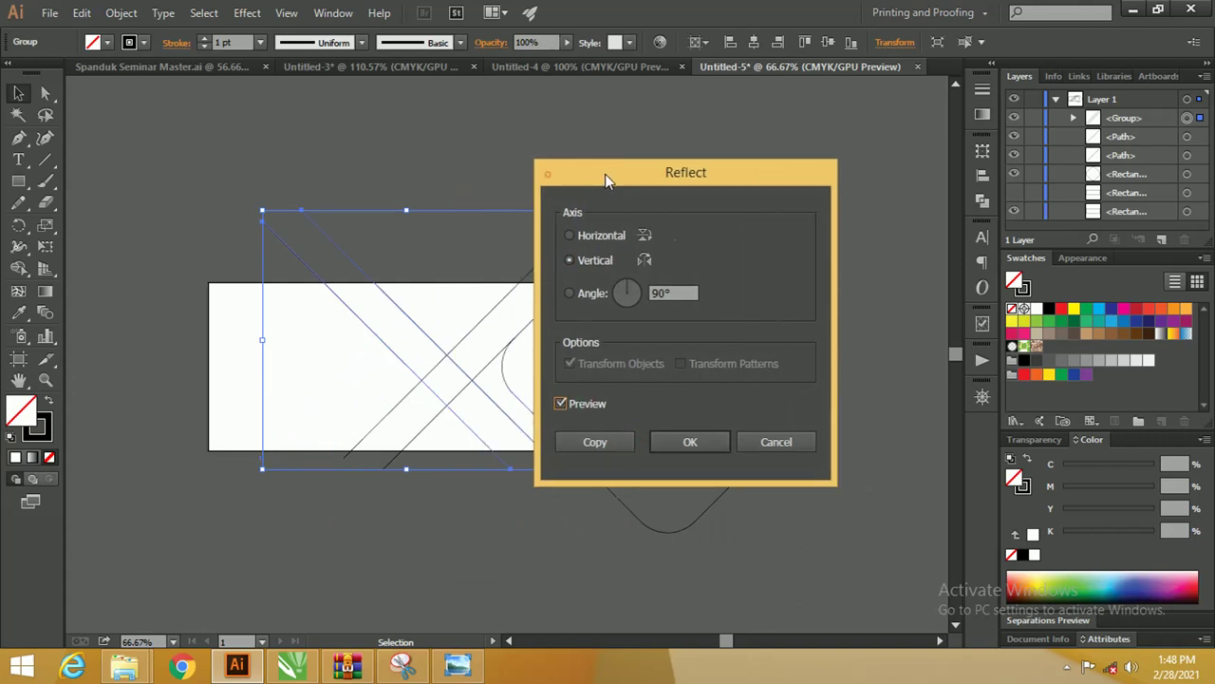
left_click(812, 444)
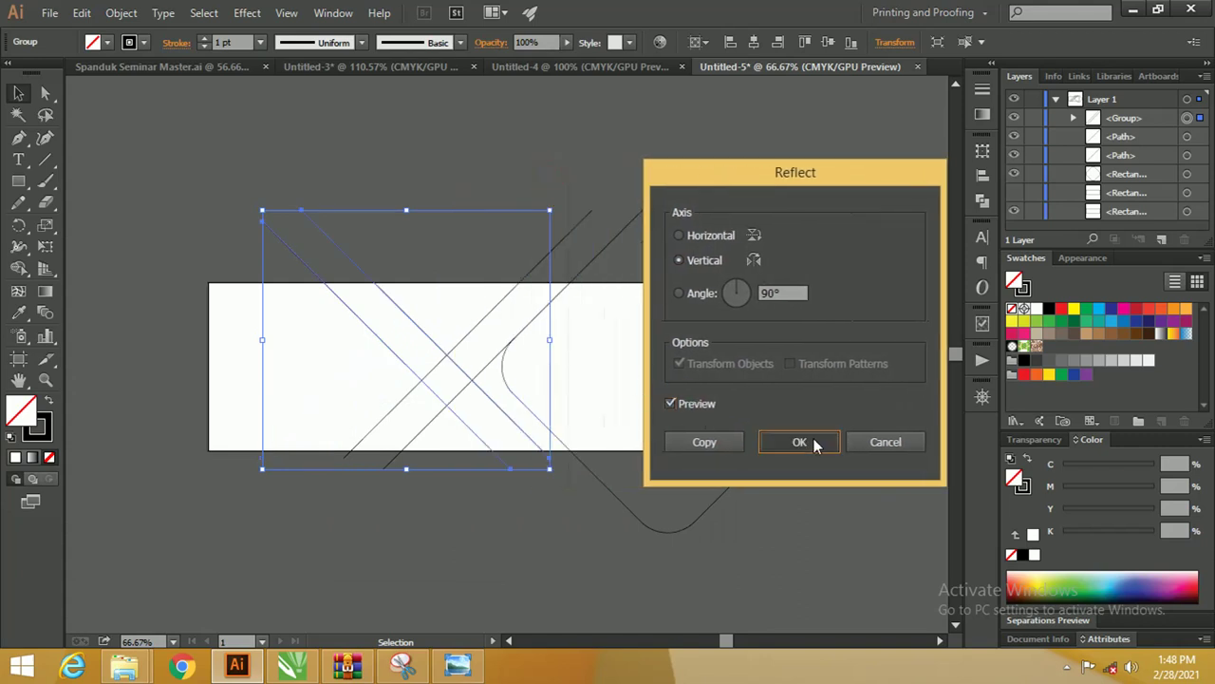
Slide the mirrored lines left and nudge them to form a V with the other diagonals.
left_click_drag(358, 264, 256, 284)
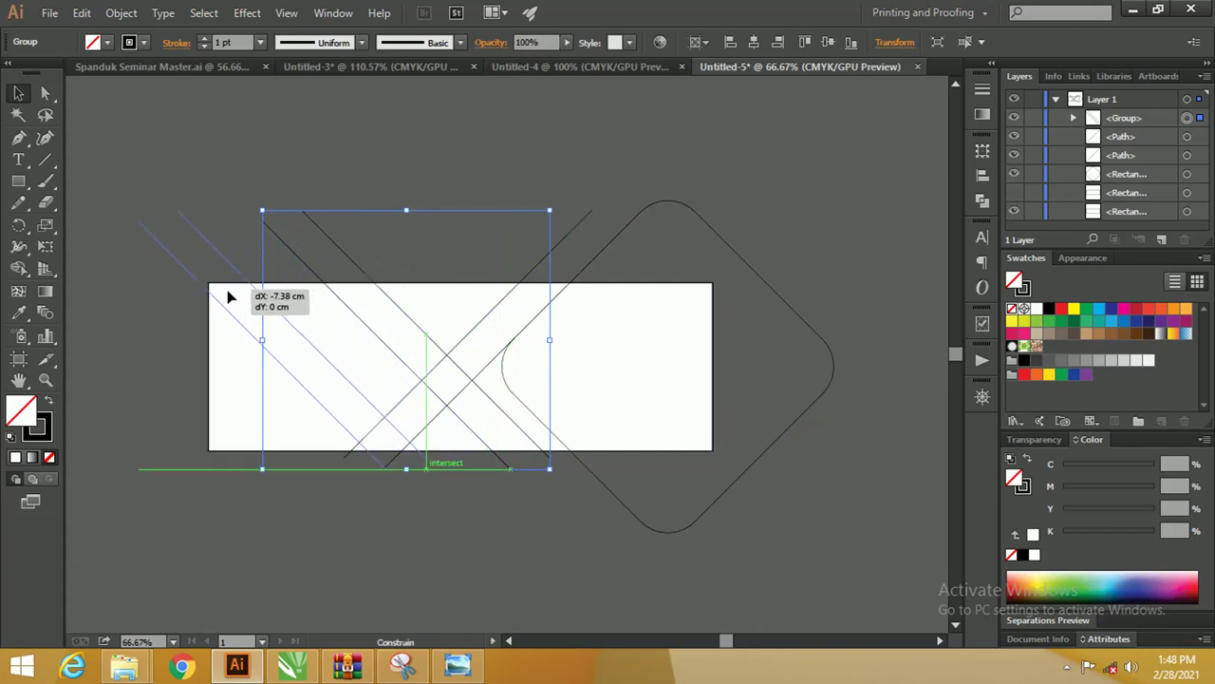
mouse_move(258, 289)
left_mouse_down()
mouse_move(199, 306)
mouse_move(215, 304)
left_mouse_up()
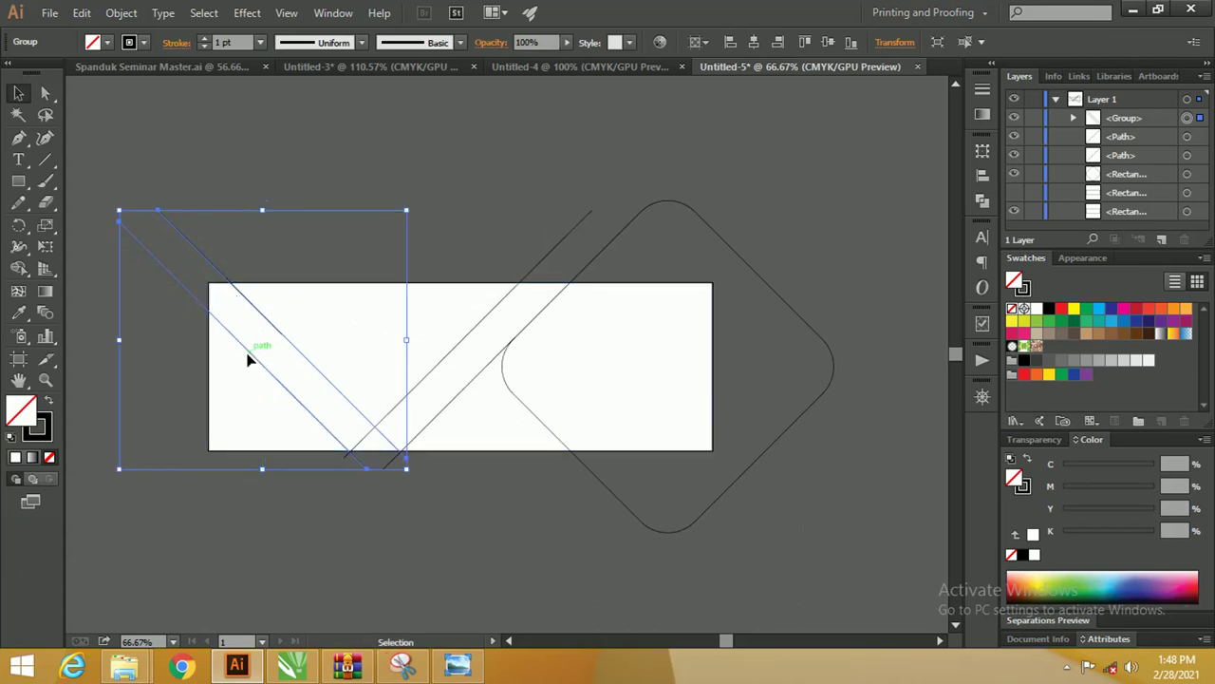
left_click_drag(250, 357, 199, 362)
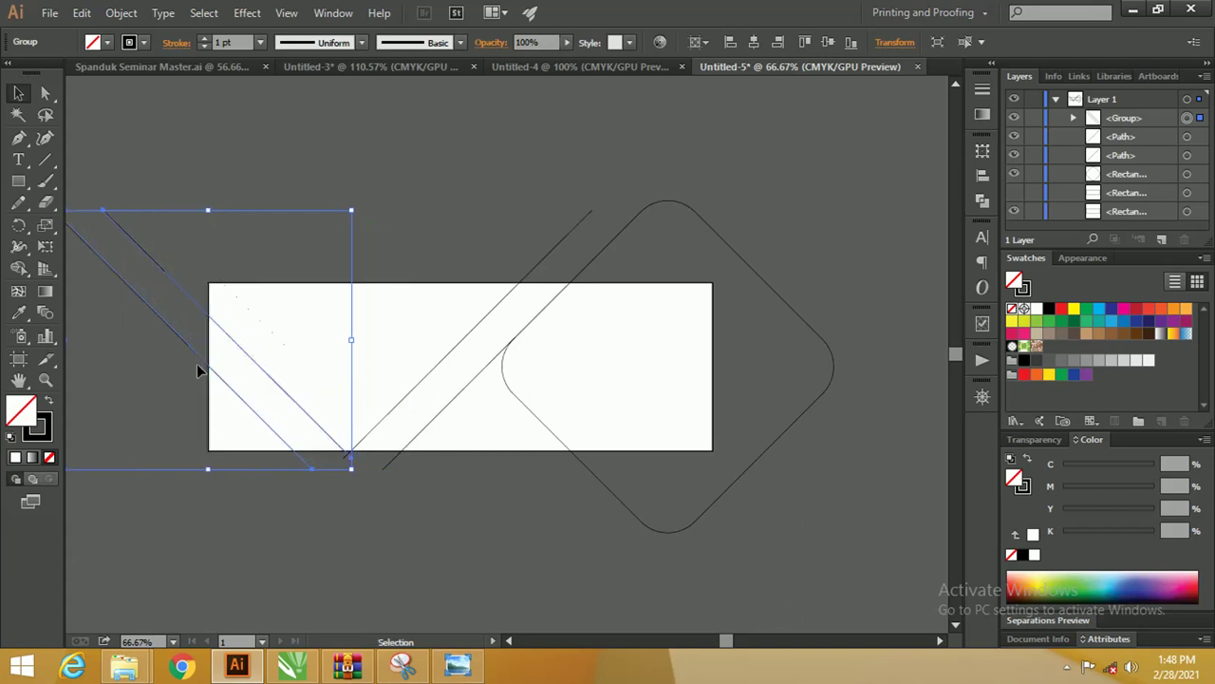
key("z")
left_click_drag(287, 402, 319, 420)
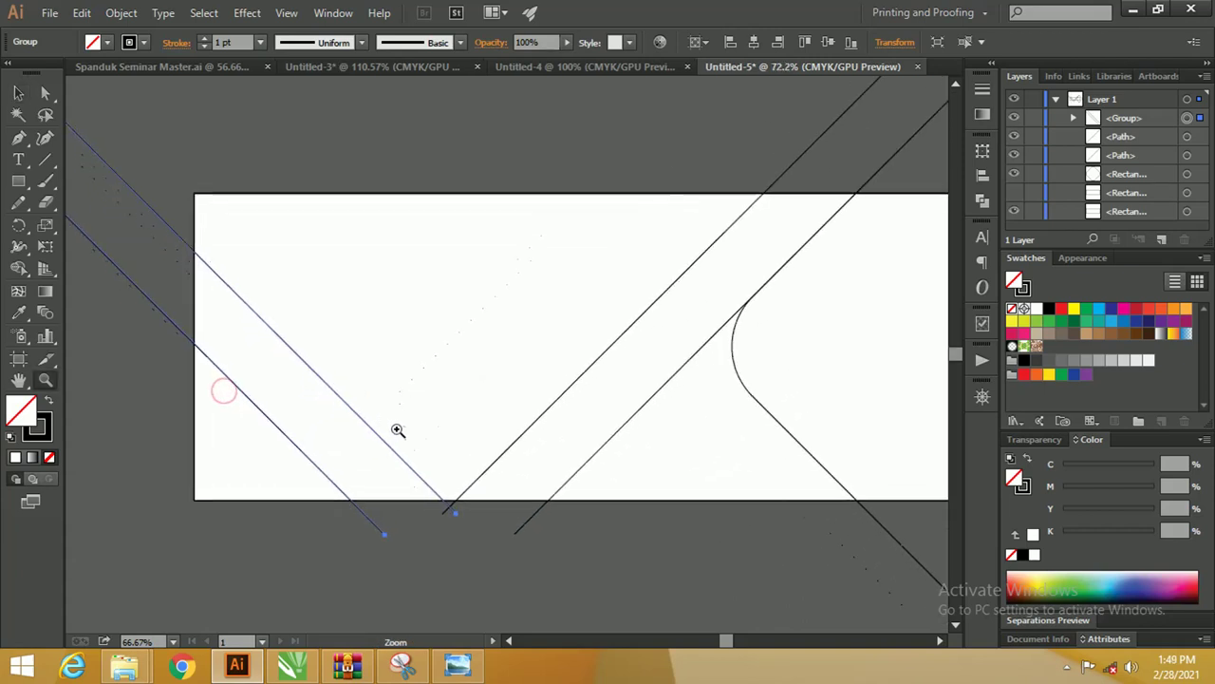
key("v")
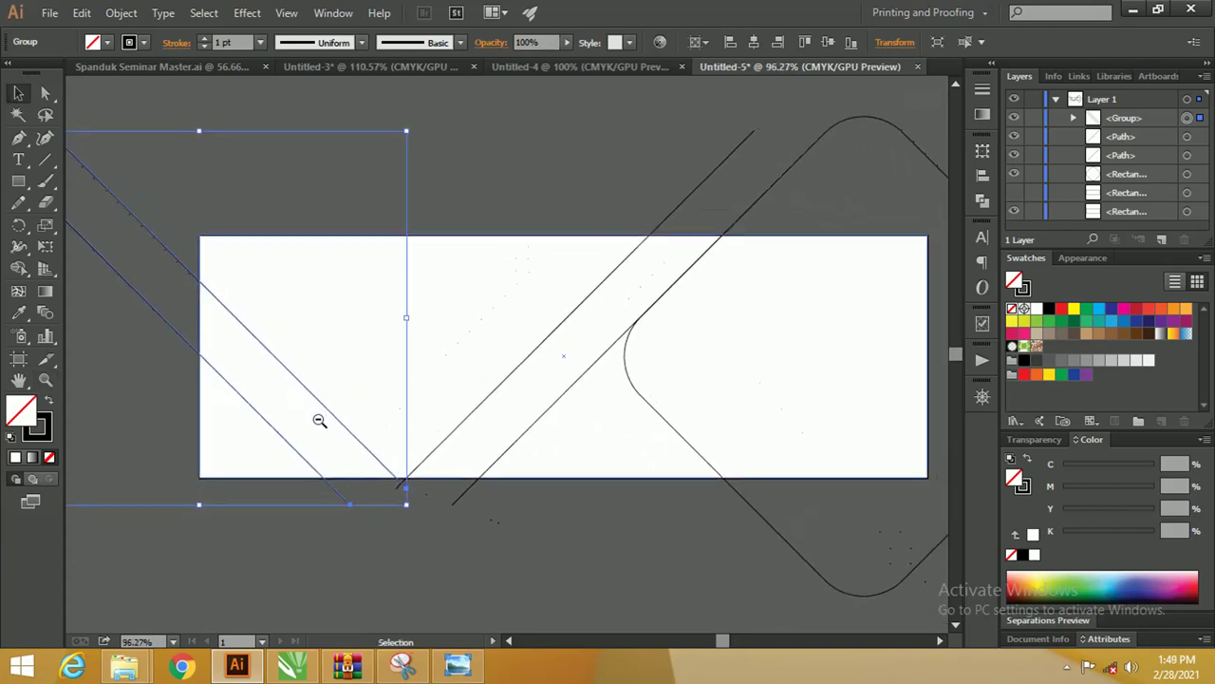
key("Right")
key("Right")
key("Right")
key("Right")
key("Right")
key("Right")
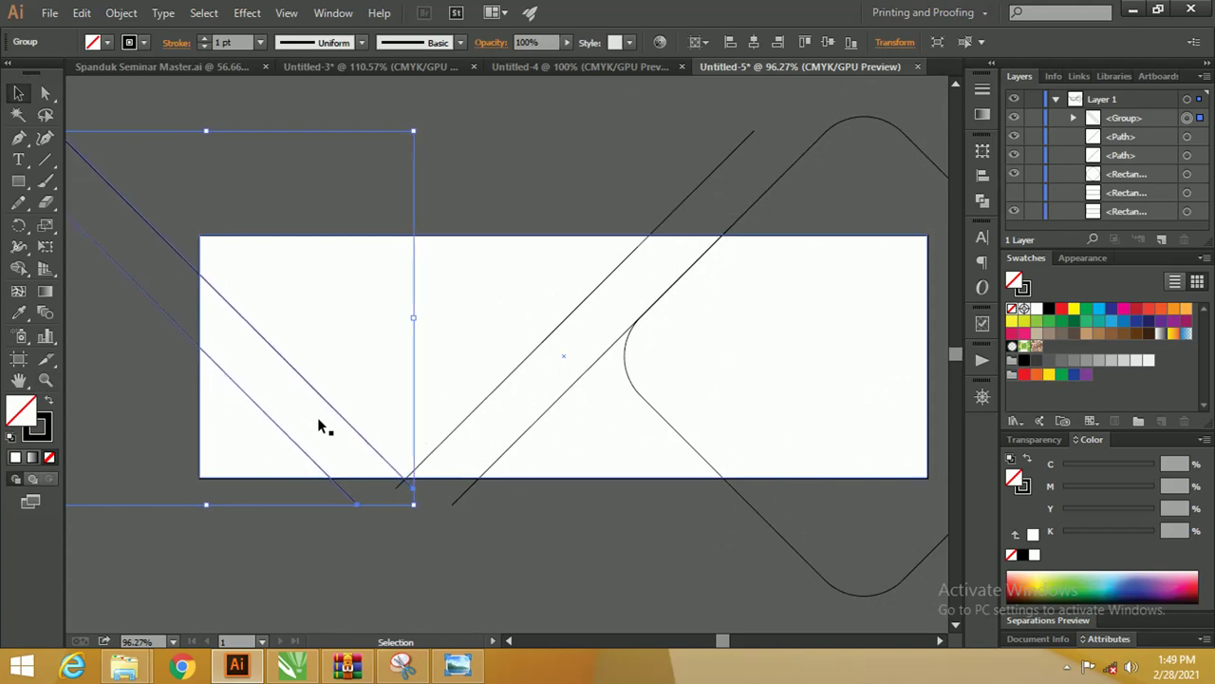
key("Right")
key("Right")
key("Right")
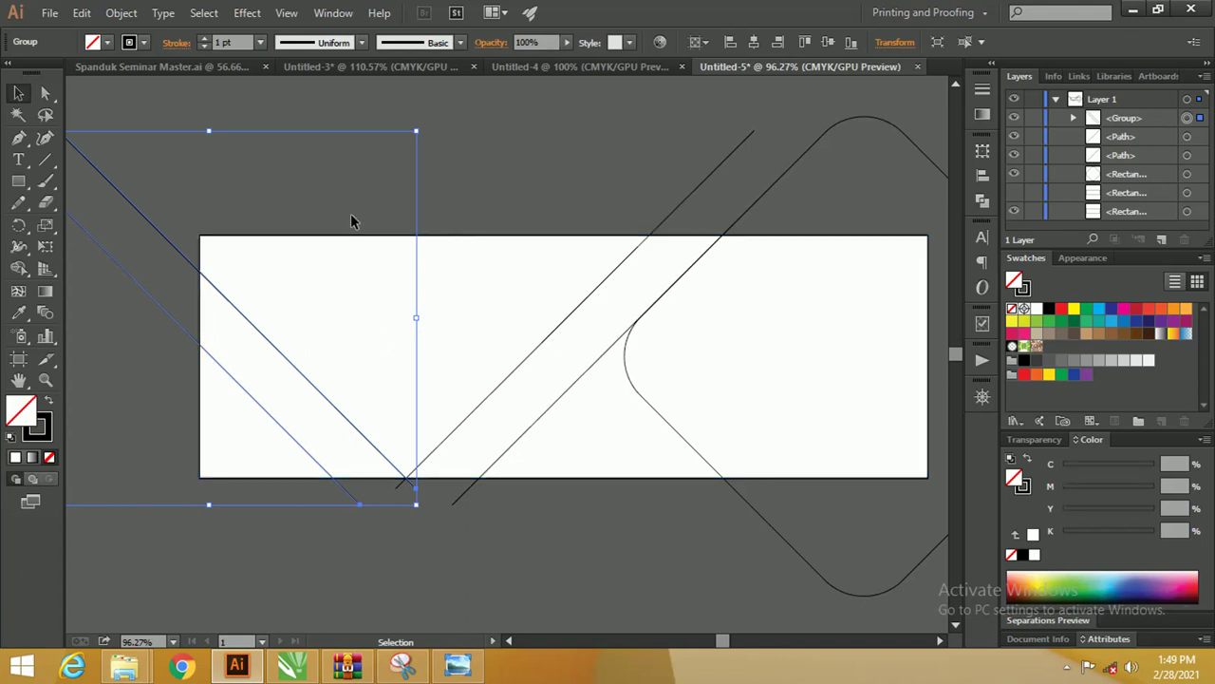
mouse_move(526, 272)
left_mouse_down()
mouse_move(439, 274)
mouse_move(408, 247)
left_mouse_up()
Ungroup the mirrored pair into separate lines.
key("v")
left_click(447, 199)
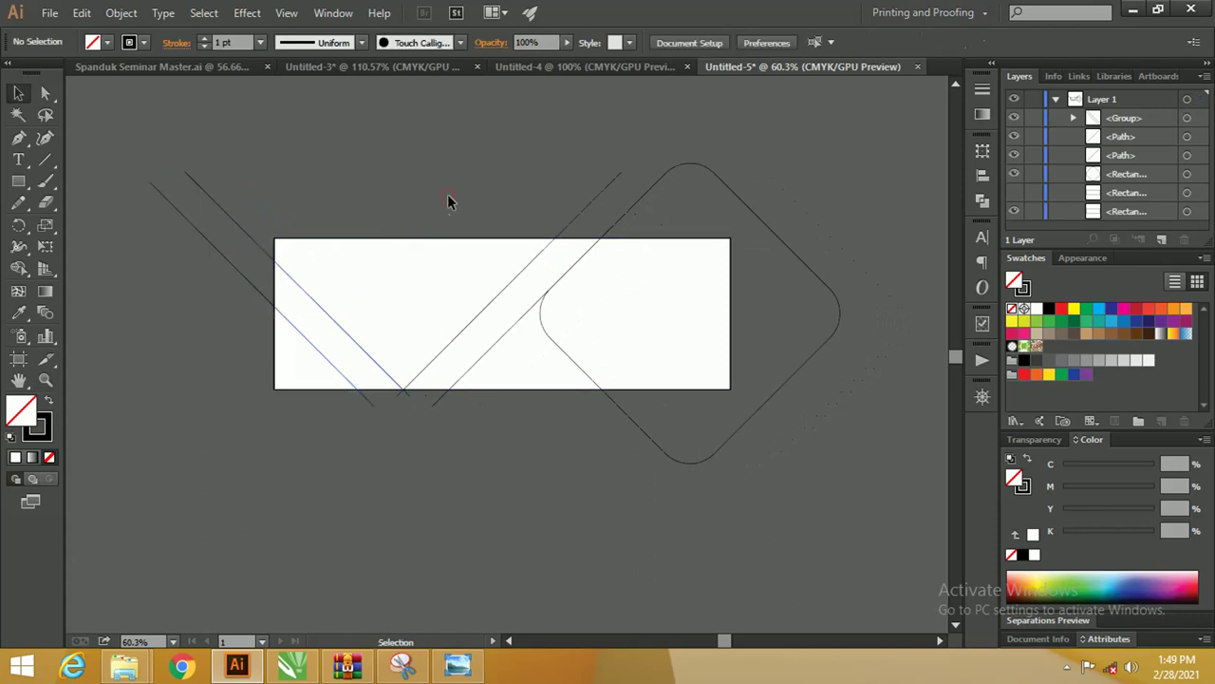
right_click(229, 214)
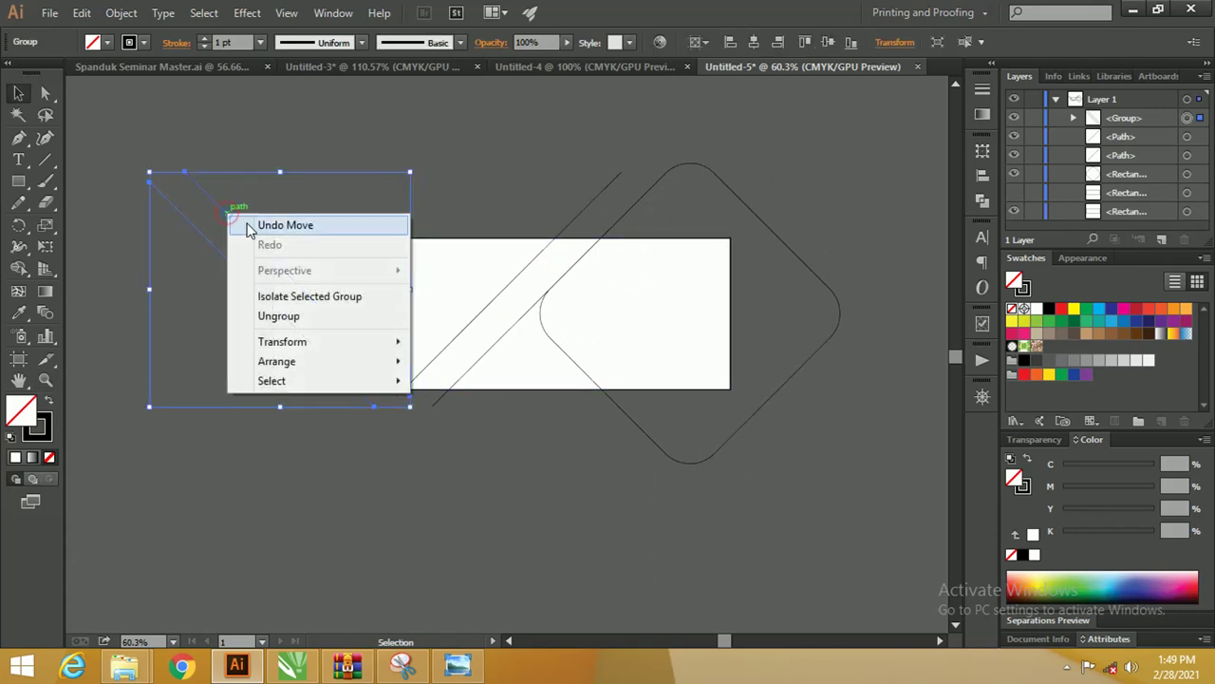
left_click(316, 315)
left_click(450, 156)
Select all the artwork in the document.
key("ctrl+a")
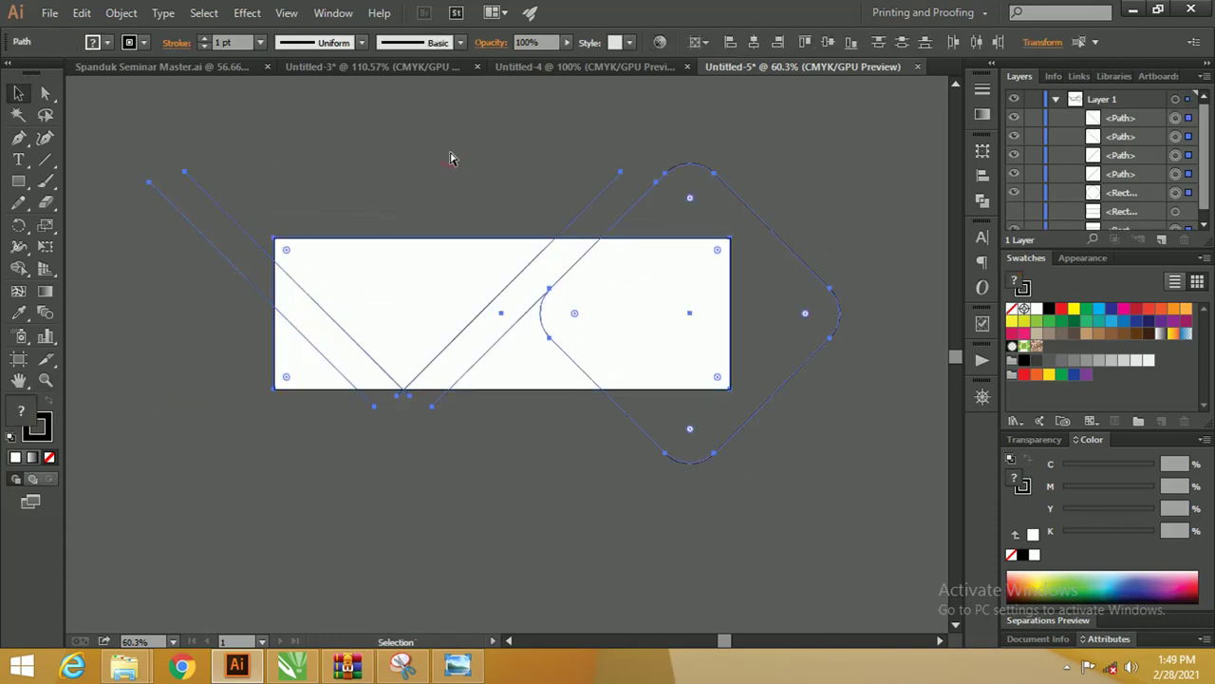
key("ctrl+g")
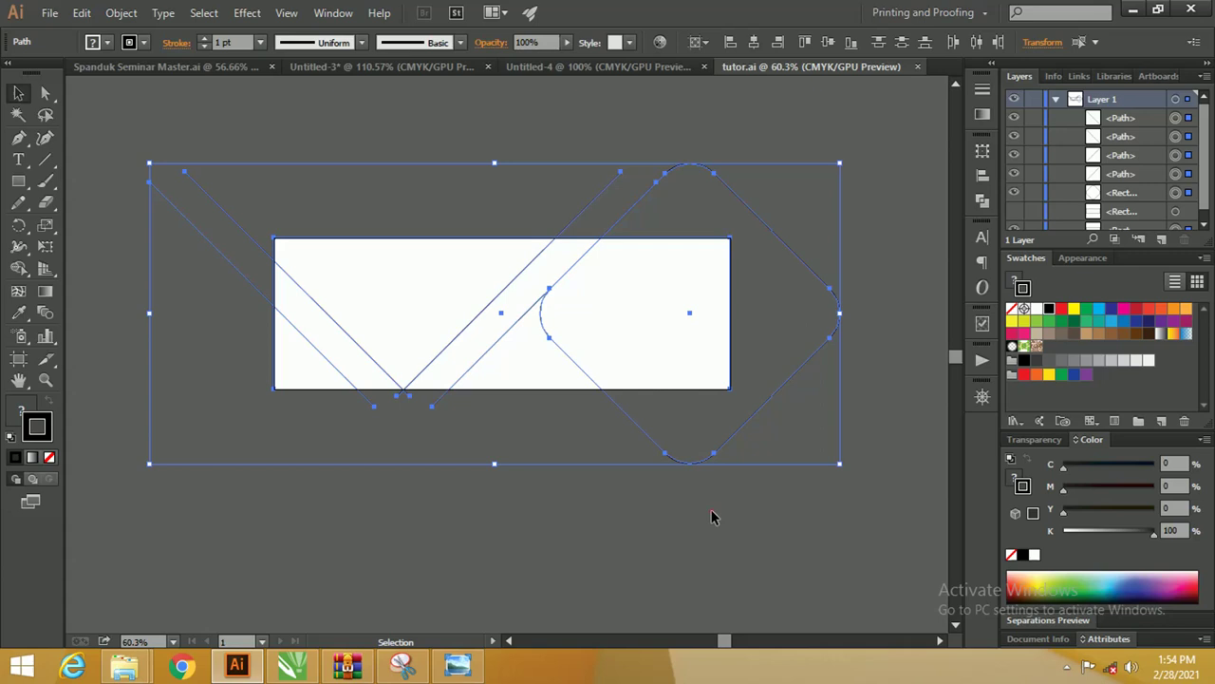
left_click(714, 516)
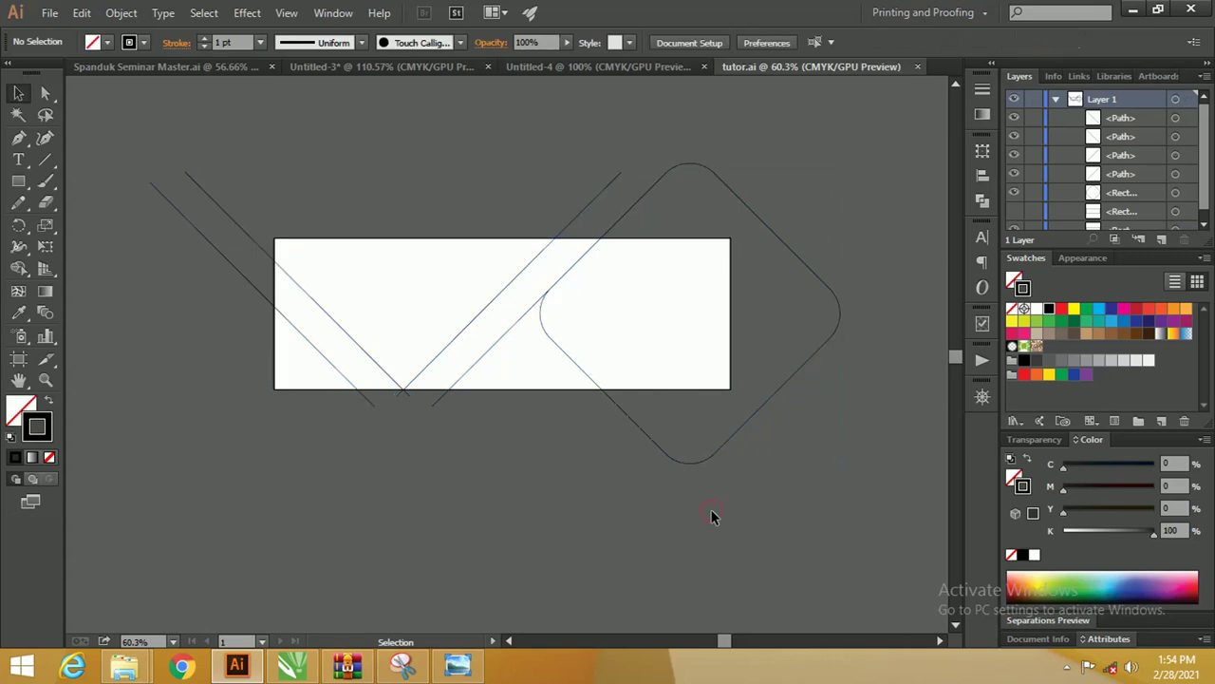
key("ctrl+a")
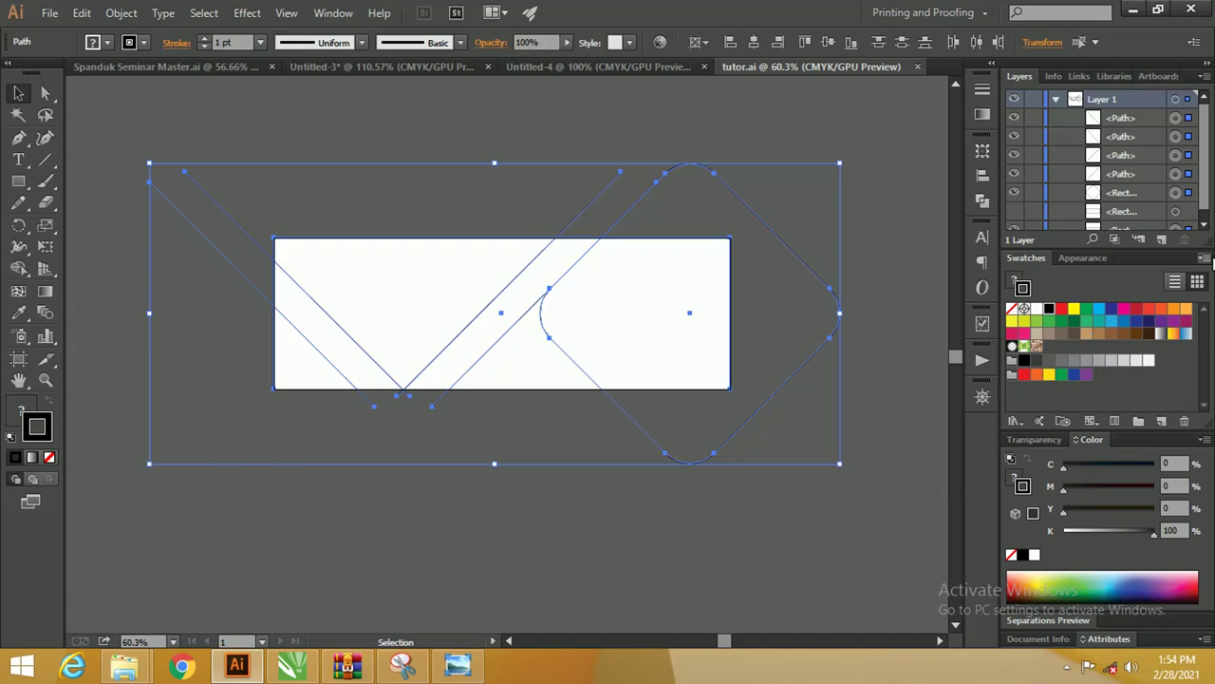
left_click(1204, 258)
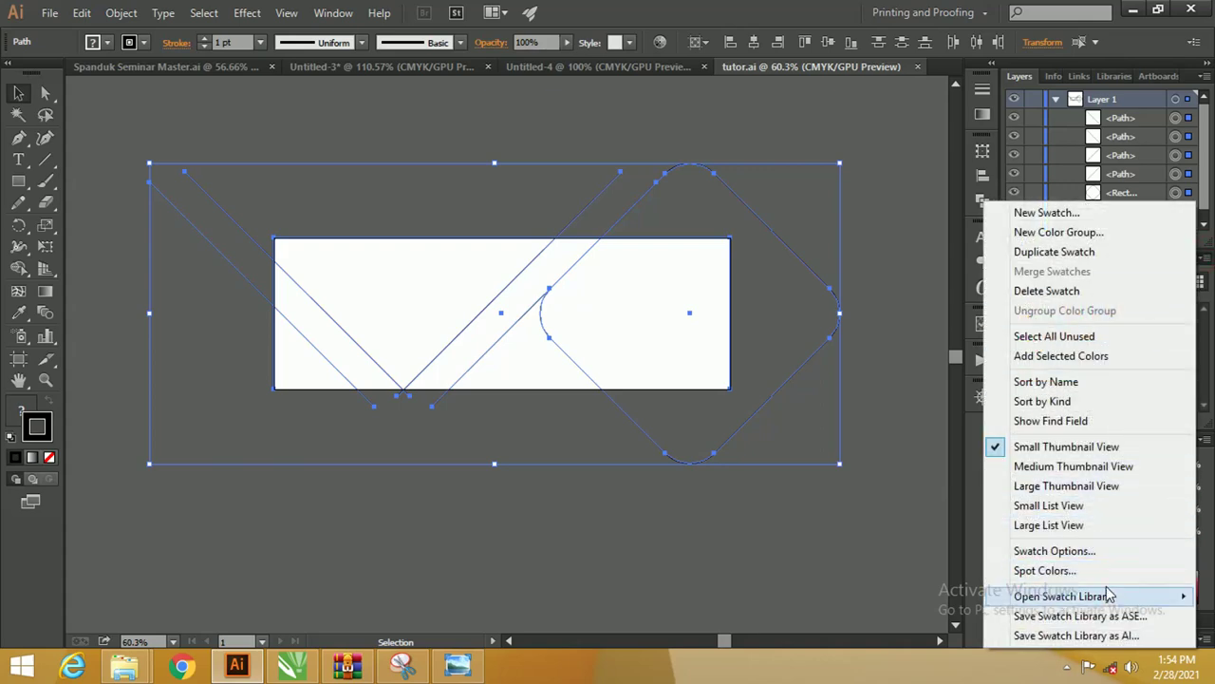
mouse_move(1062, 596)
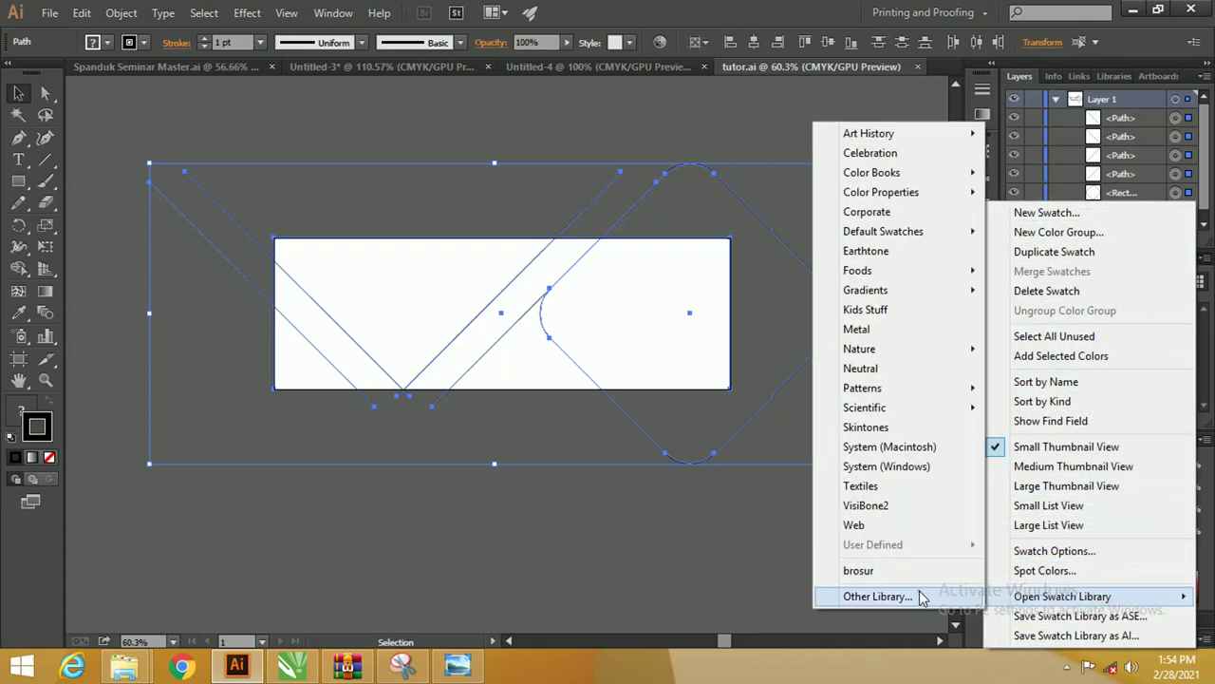
Load the brosur swatch library from Downloads and dock it with the Swatches panel.
left_click(878, 596)
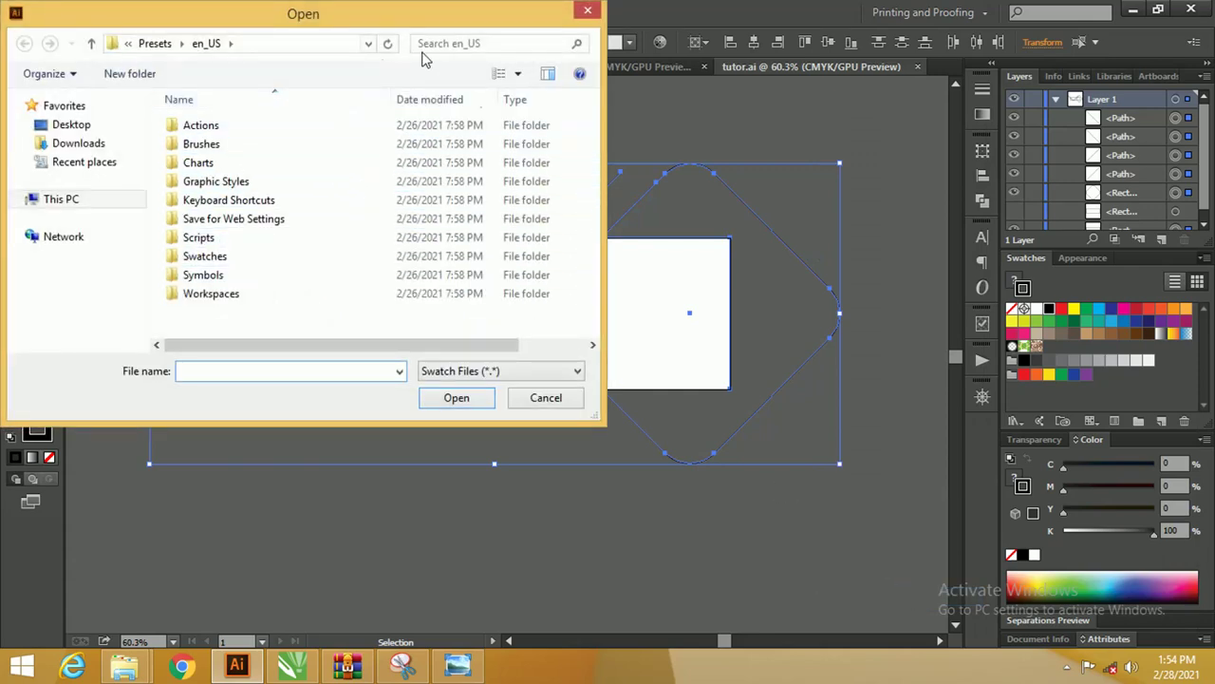
left_click_drag(393, 14, 447, 48)
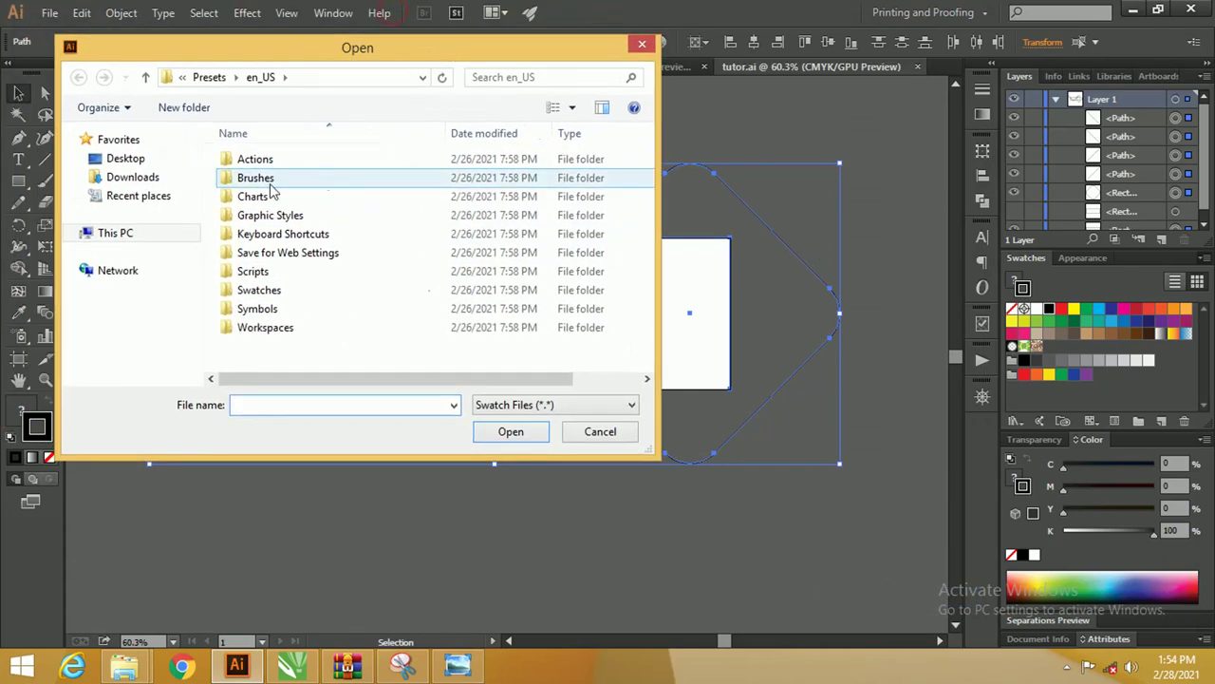
left_click(154, 180)
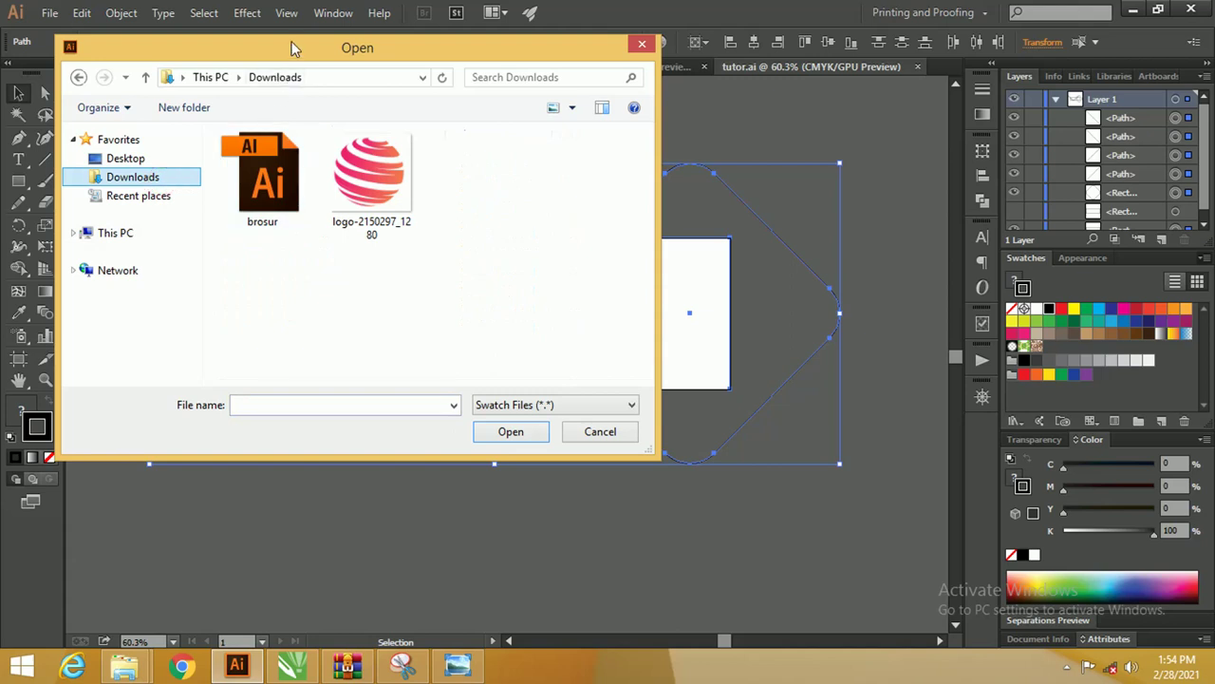
mouse_move(292, 49)
left_mouse_down()
mouse_move(276, 87)
mouse_move(349, 92)
mouse_move(412, 127)
left_mouse_up()
left_click(345, 224)
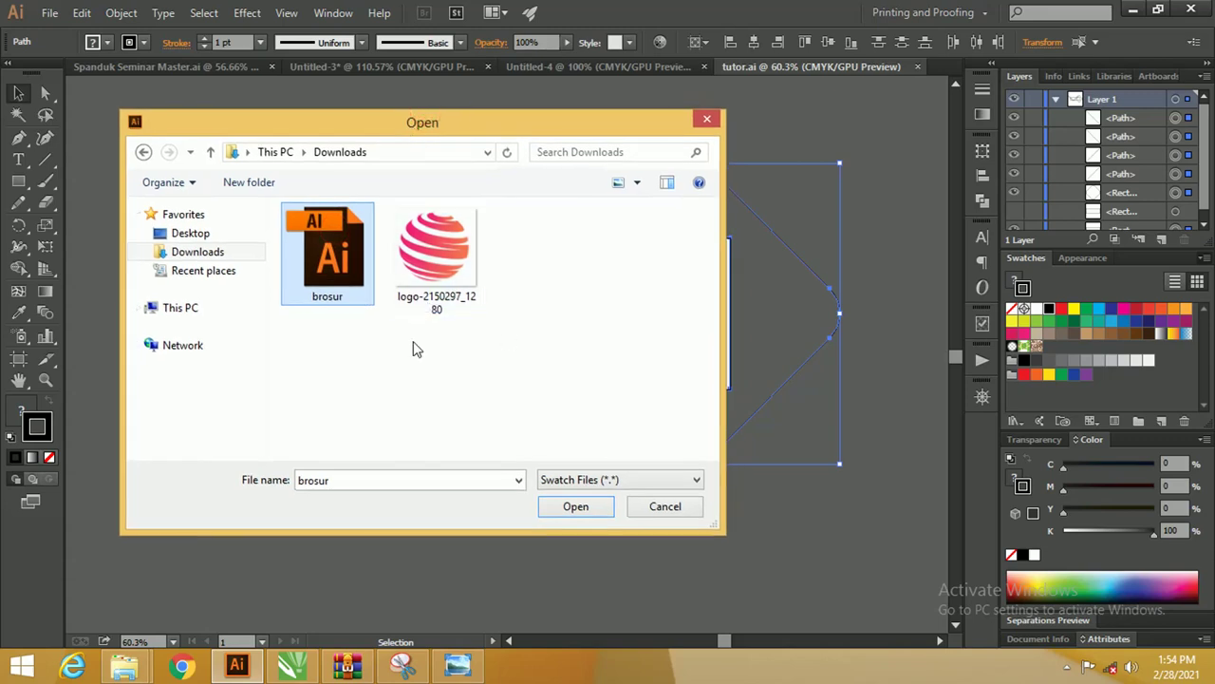
left_click(576, 506)
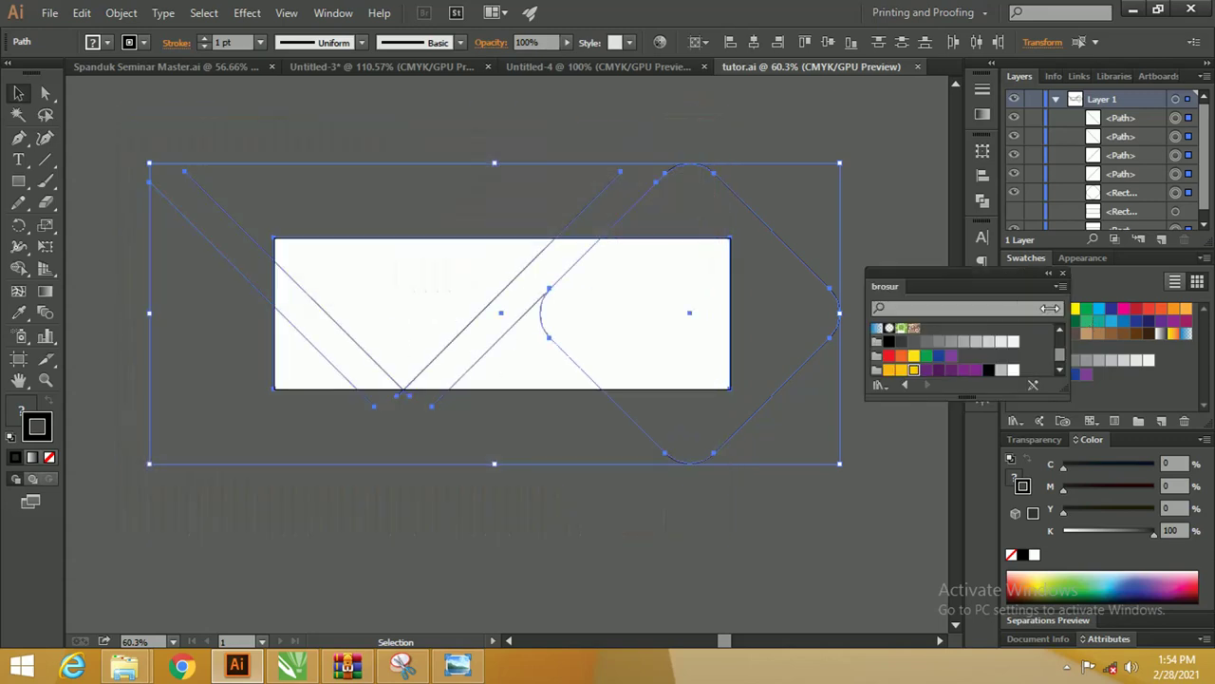
left_click_drag(985, 284, 1106, 264)
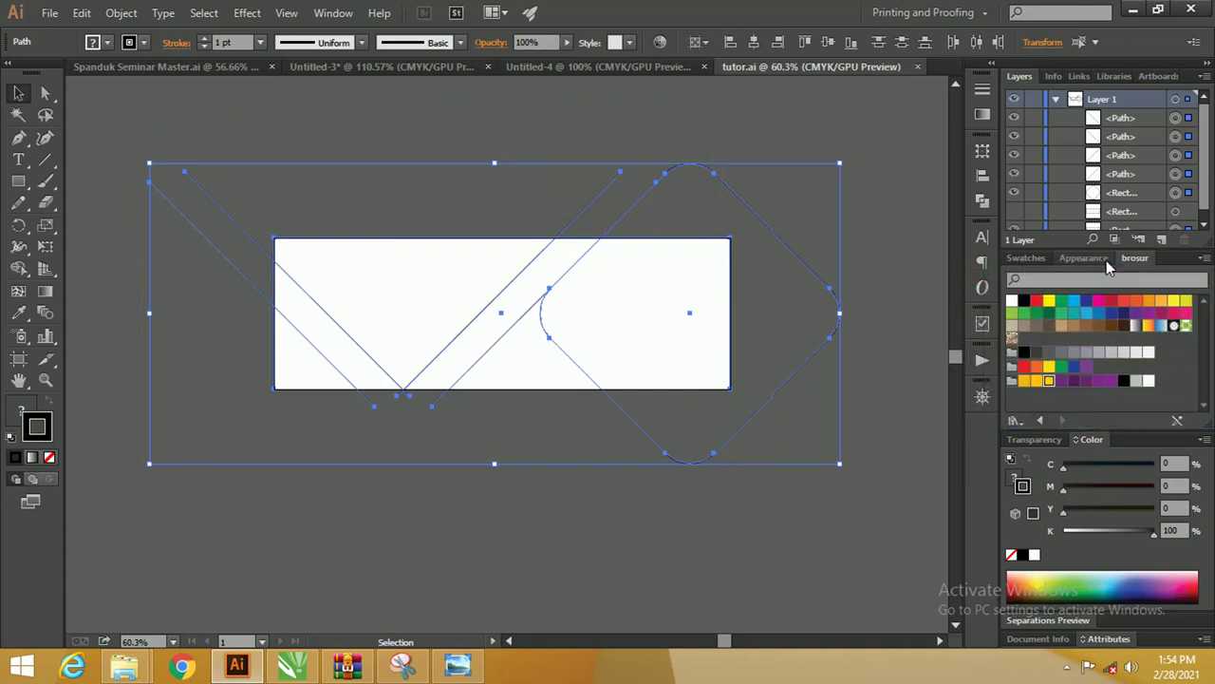
left_click(21, 270)
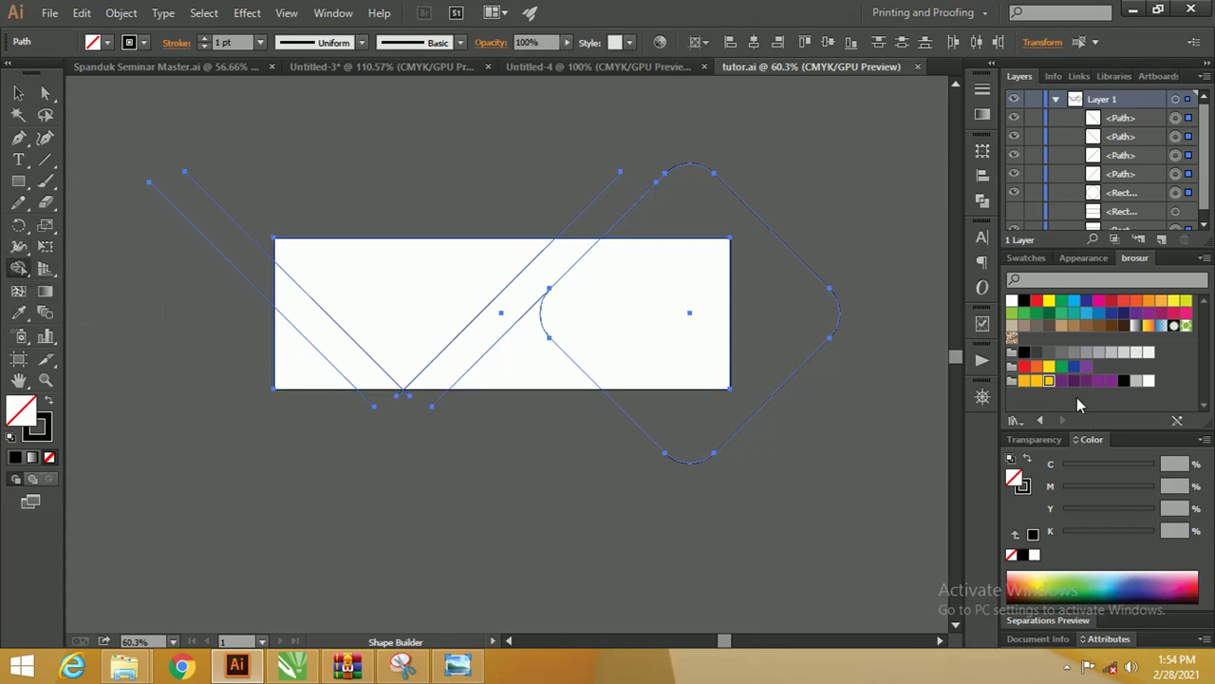
Fill the bottom centre region yellow and the central strip and upper-left region with brosur purples.
left_click(1049, 381)
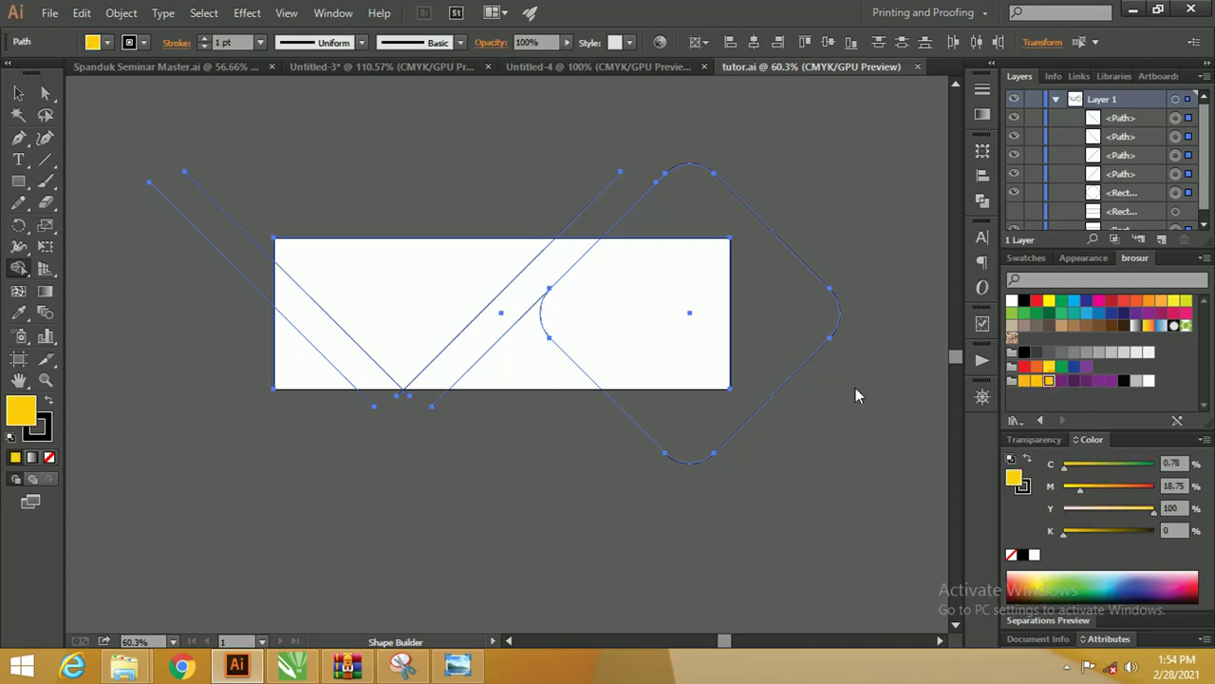
left_click(534, 377)
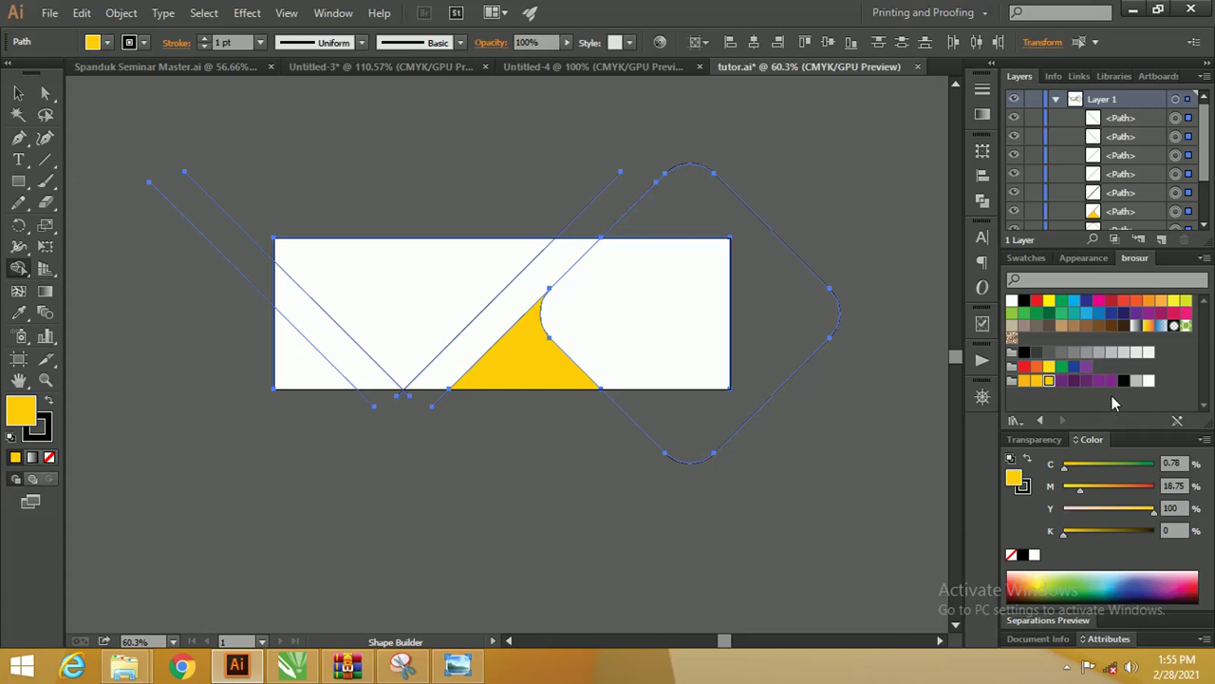
left_click(1111, 380)
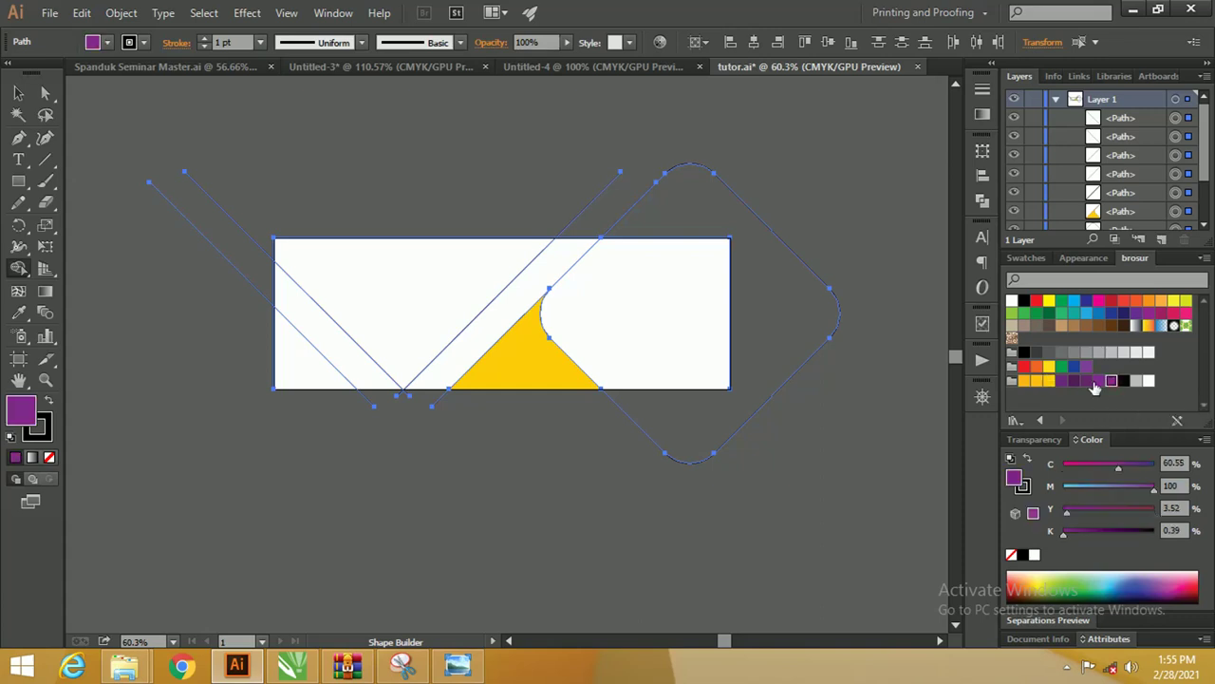
left_click(531, 280)
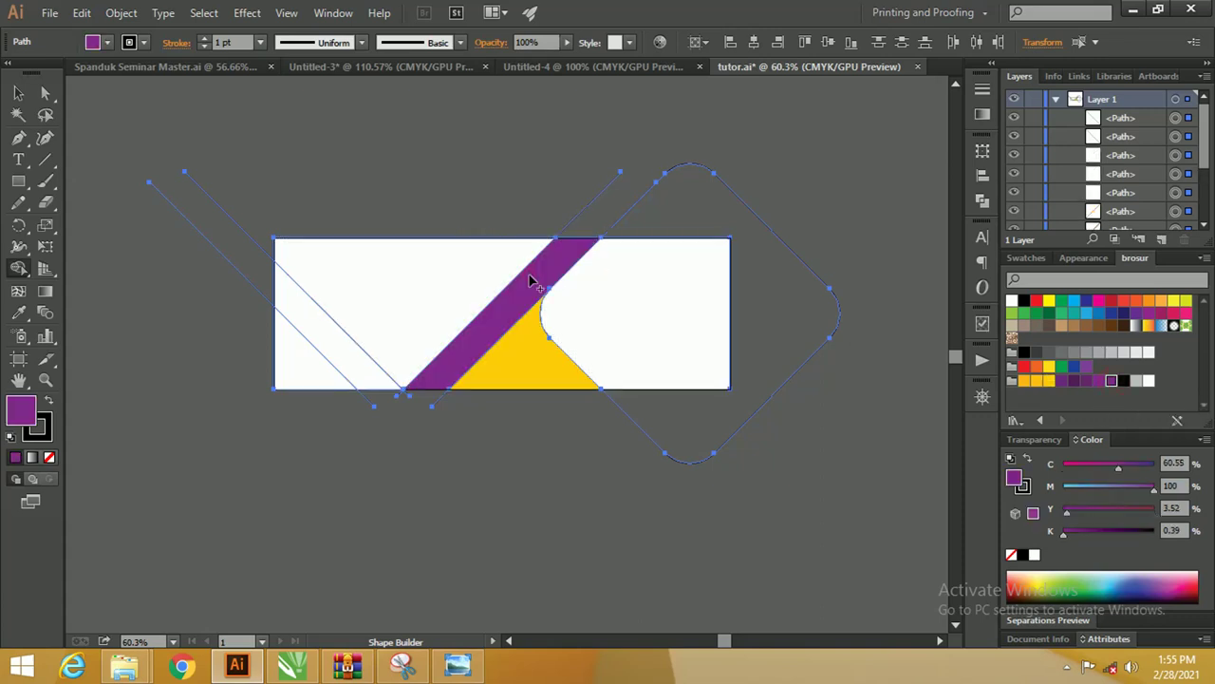
left_click(1098, 381)
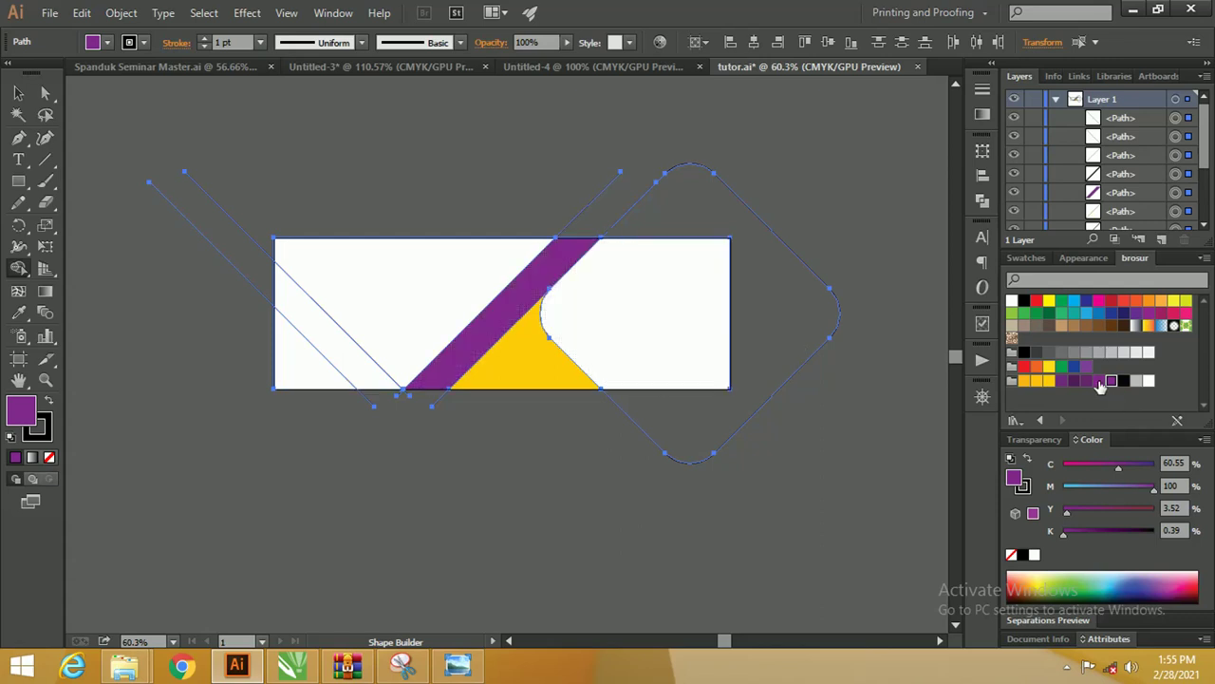
left_click(458, 263)
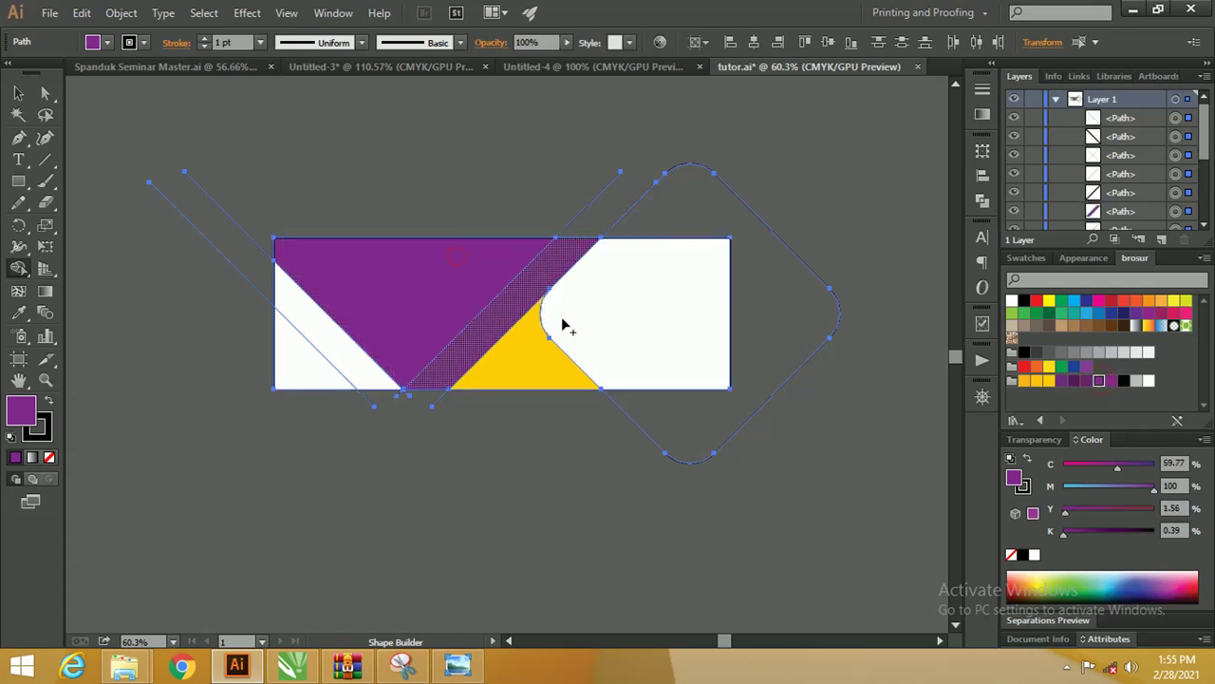
left_click(1087, 381)
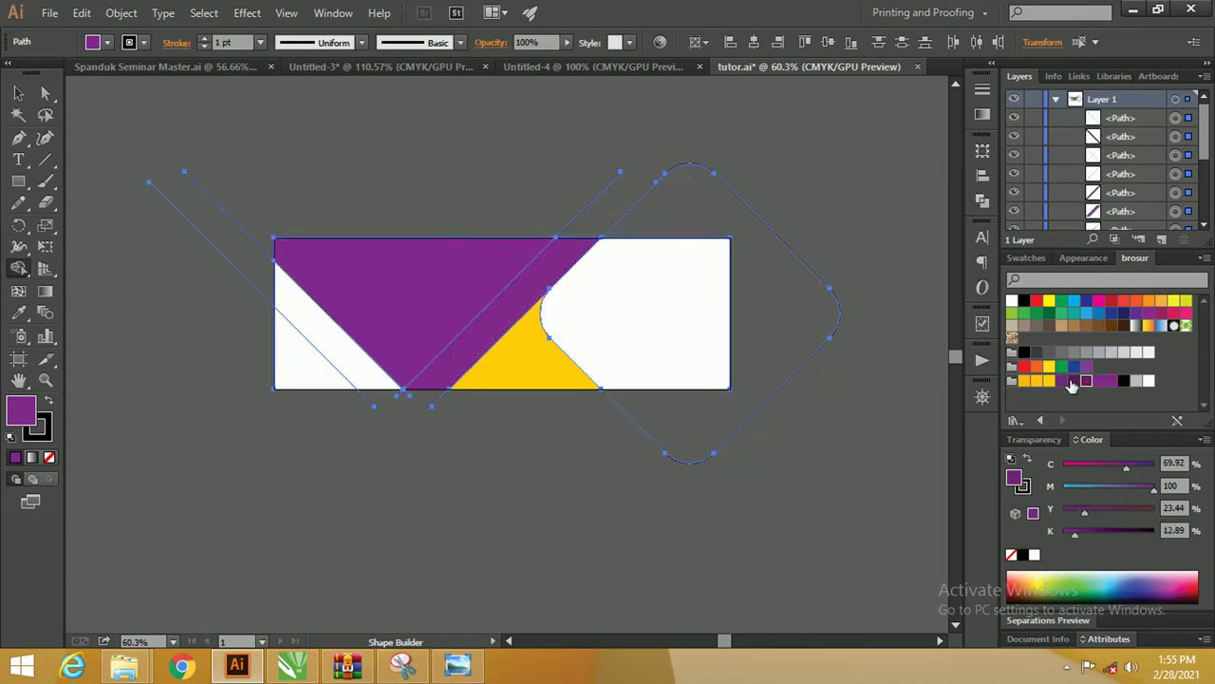
left_click(464, 264)
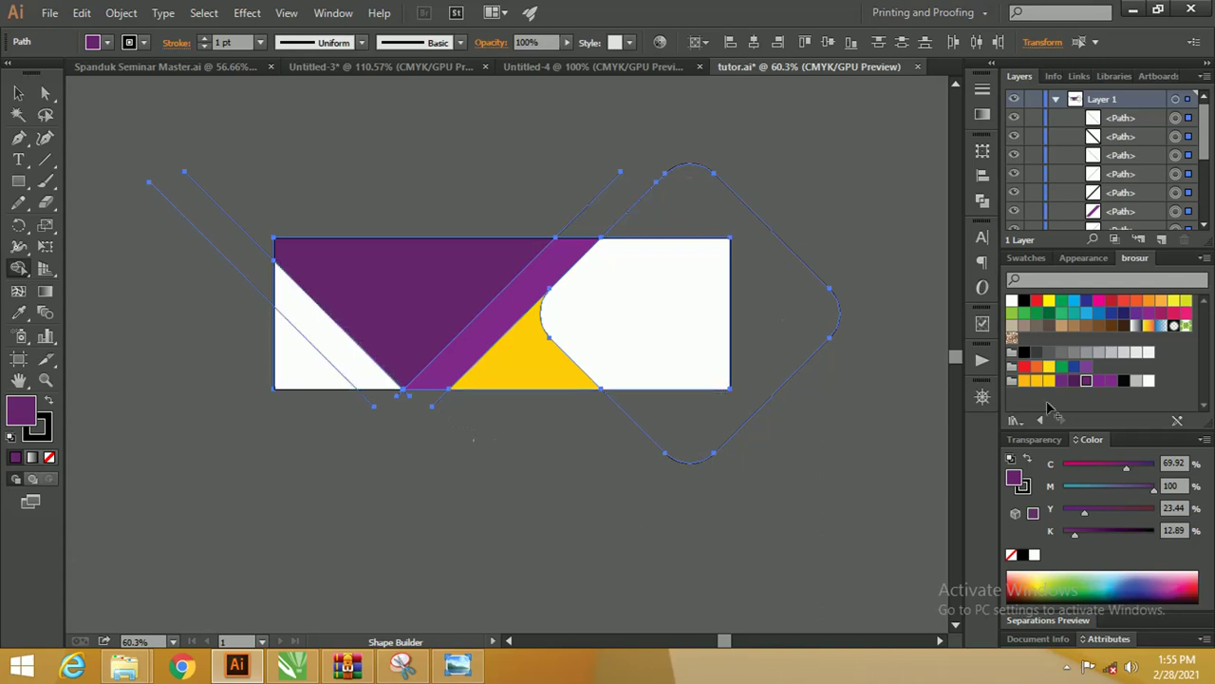
Fill the left diagonal strip with a purple shade and the lower-left triangle yellow.
left_click(356, 365)
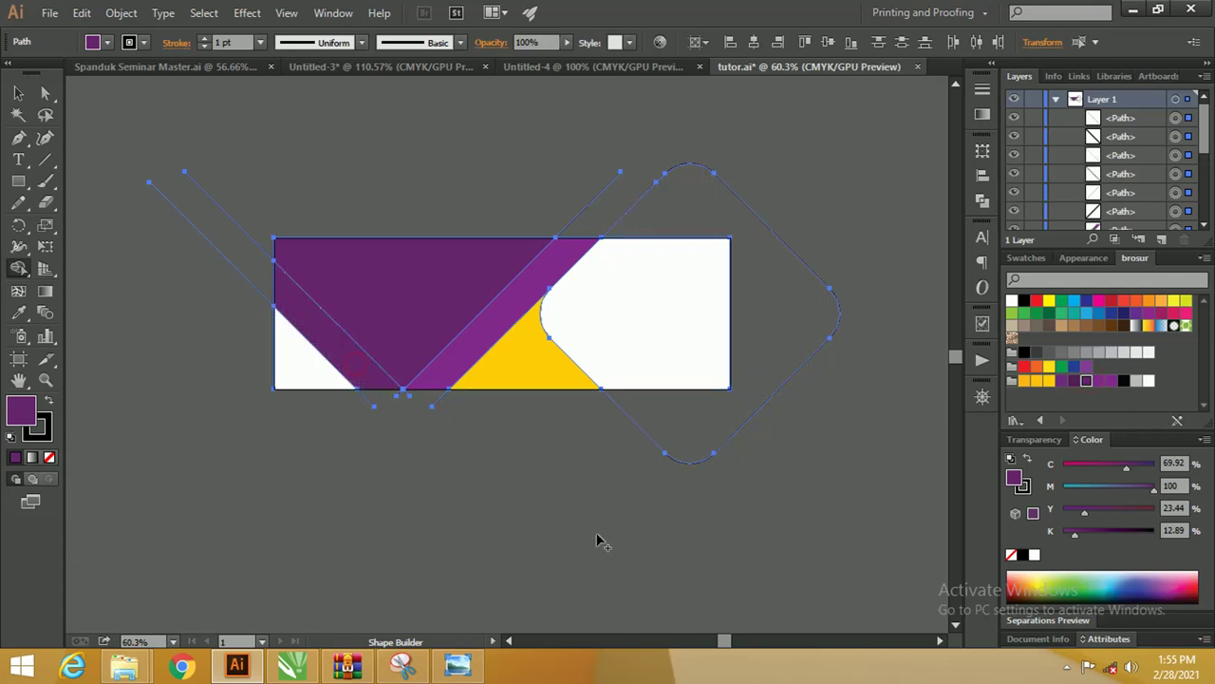
left_click(1098, 381)
left_click(360, 365)
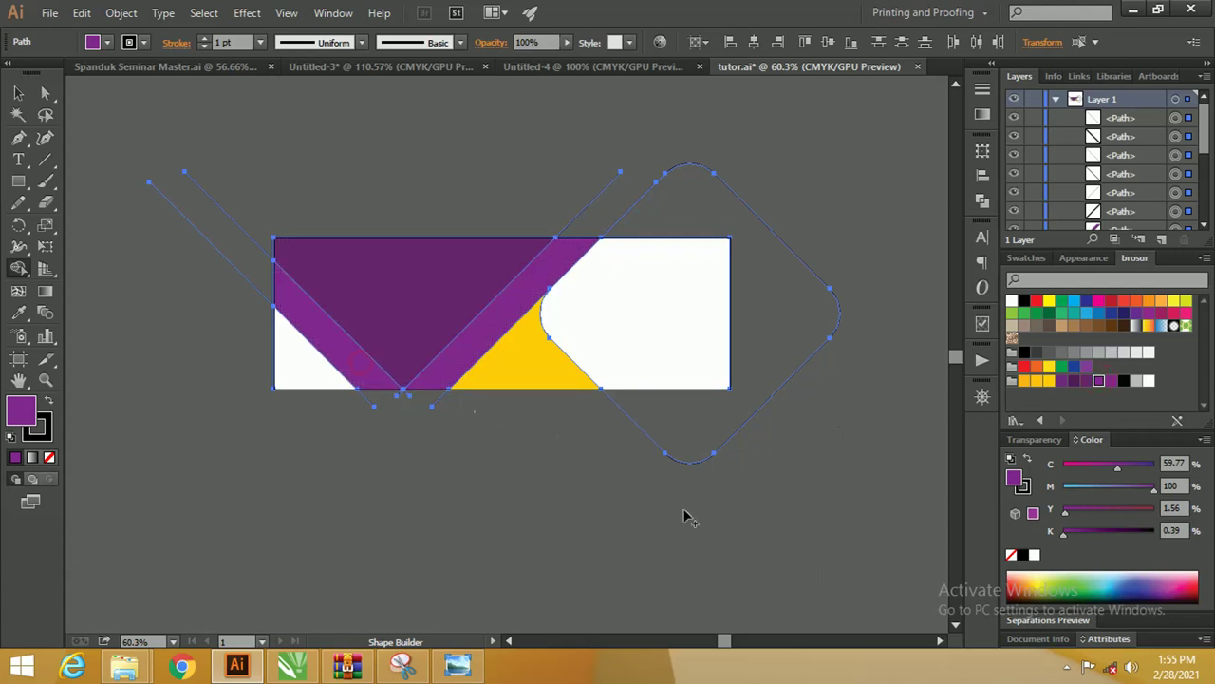
left_click(1061, 381)
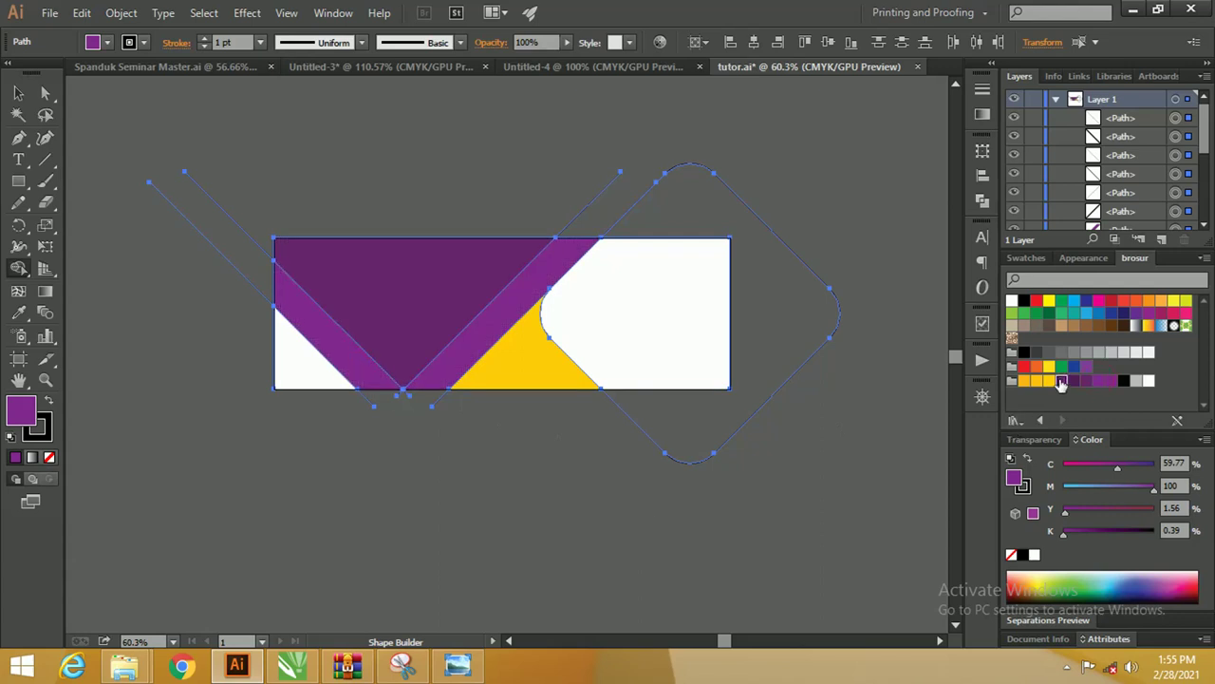
left_click(330, 336)
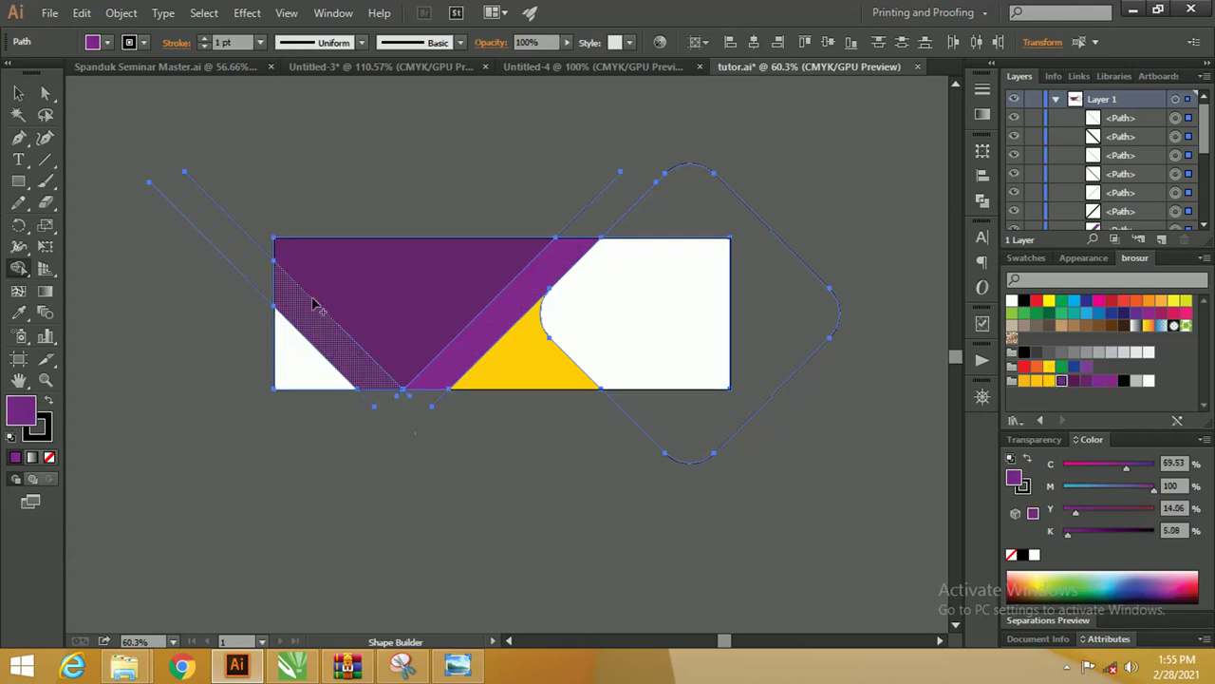
left_click(1048, 380)
left_click(304, 373)
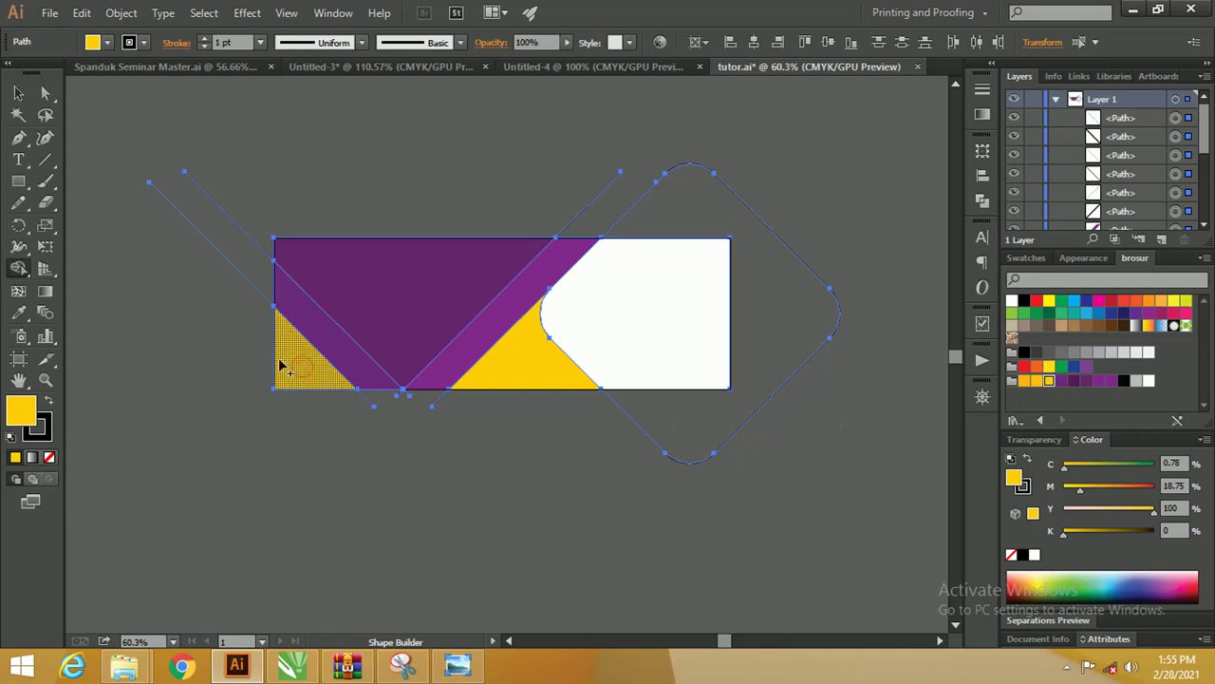
left_click(17, 92)
Recolour the left purple strip a darker brosur purple.
left_click(141, 112)
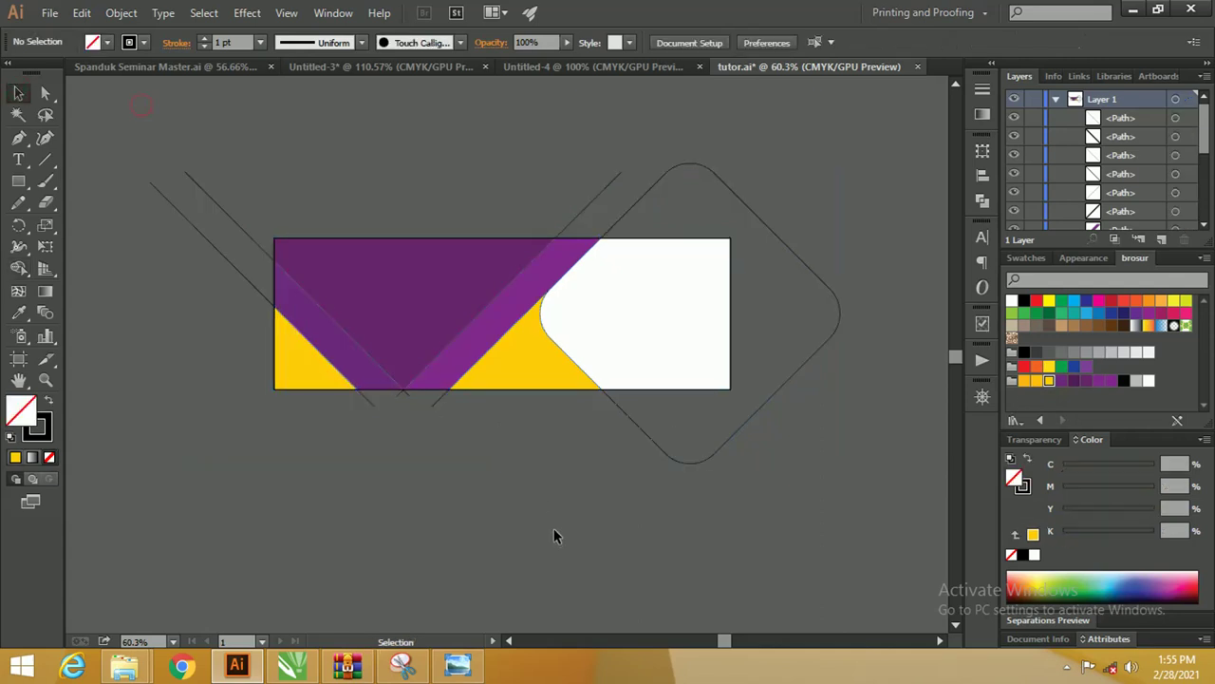
key("z")
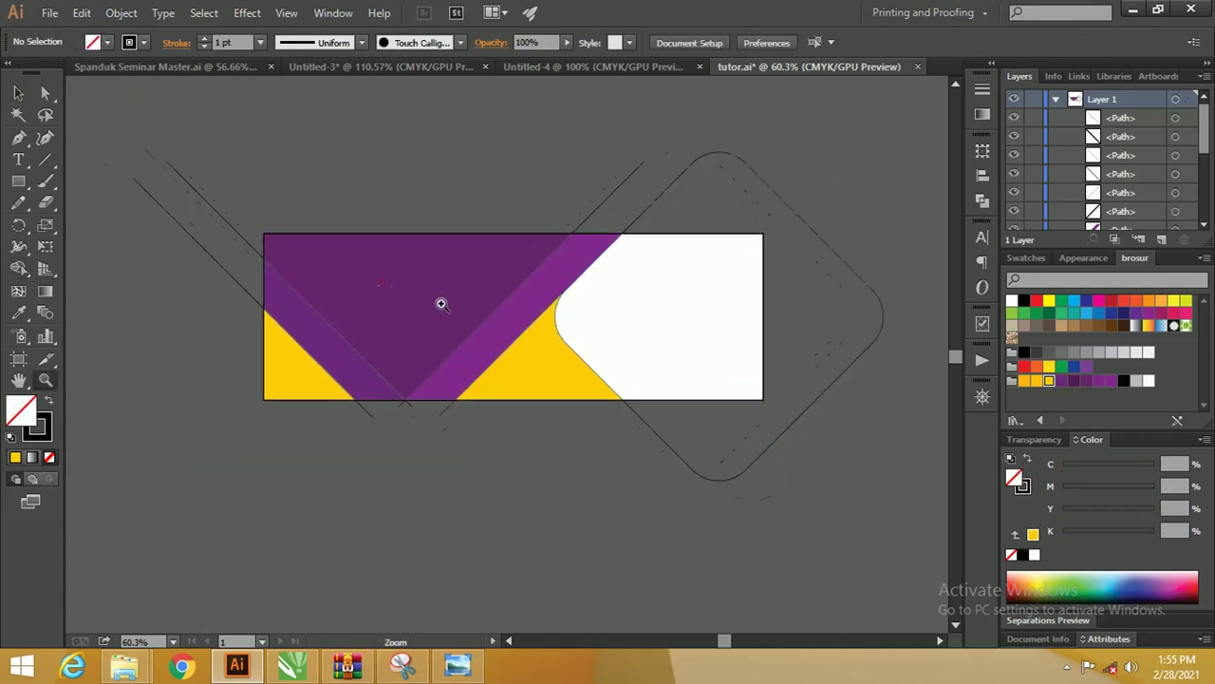
mouse_move(382, 283)
left_mouse_down()
mouse_move(561, 352)
mouse_move(461, 312)
left_mouse_up()
key("v")
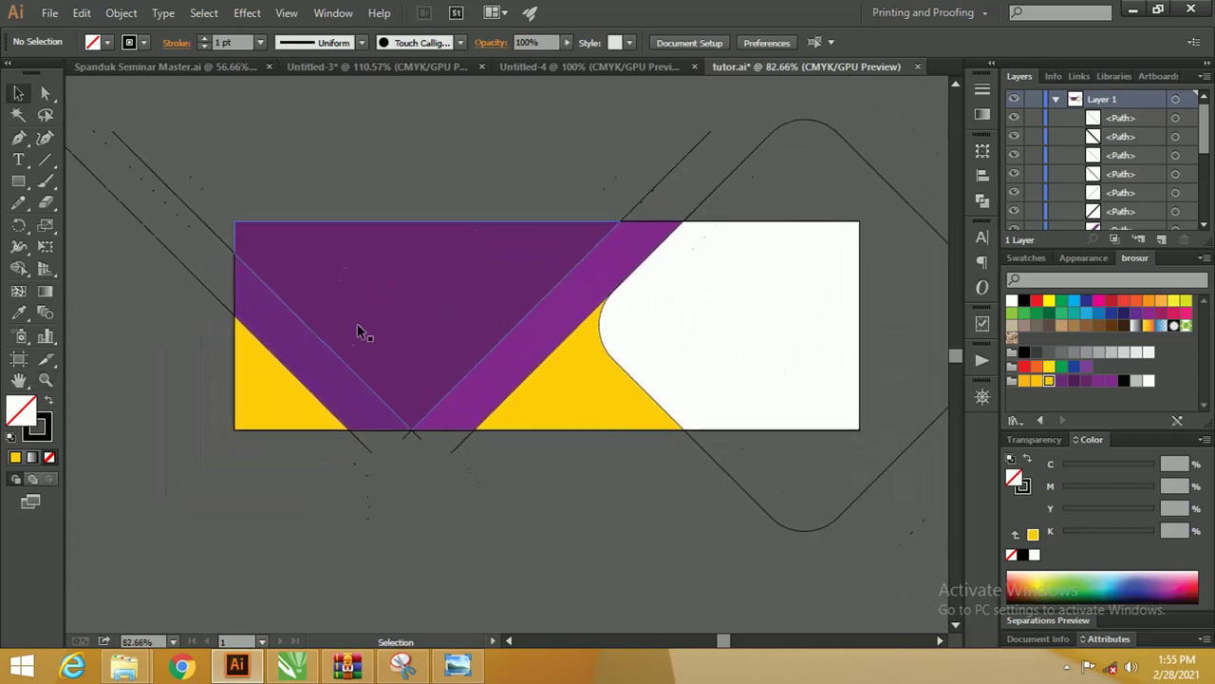
left_click(272, 323)
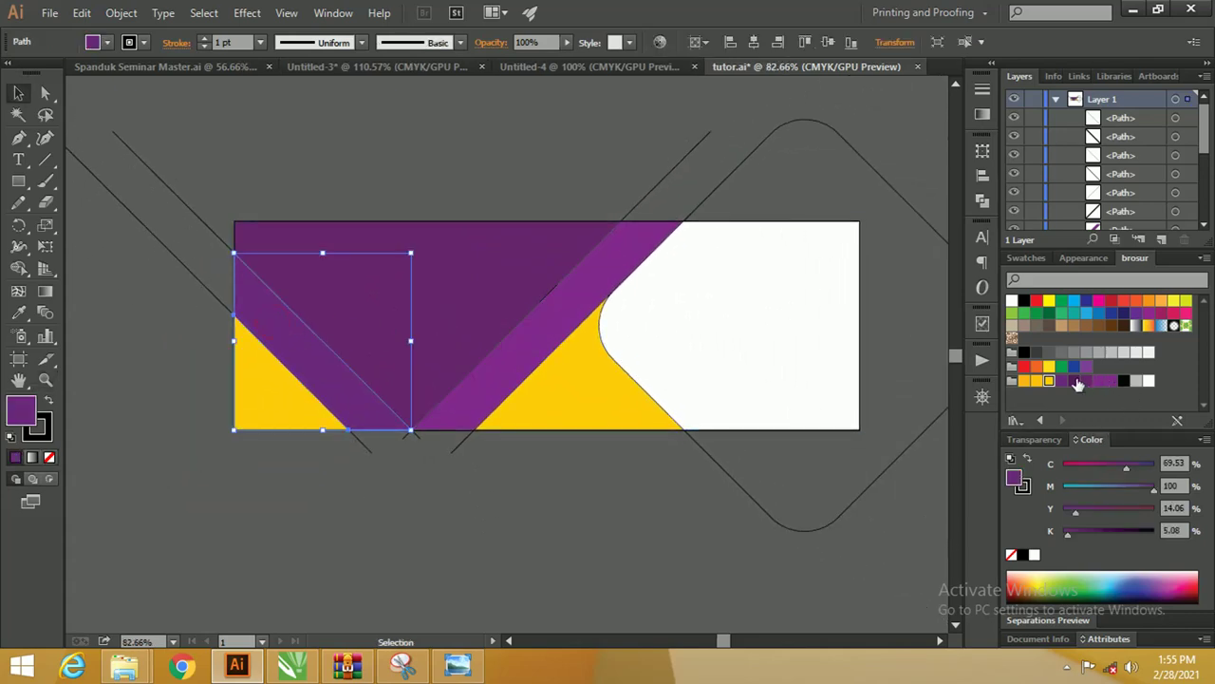
left_click(1075, 382)
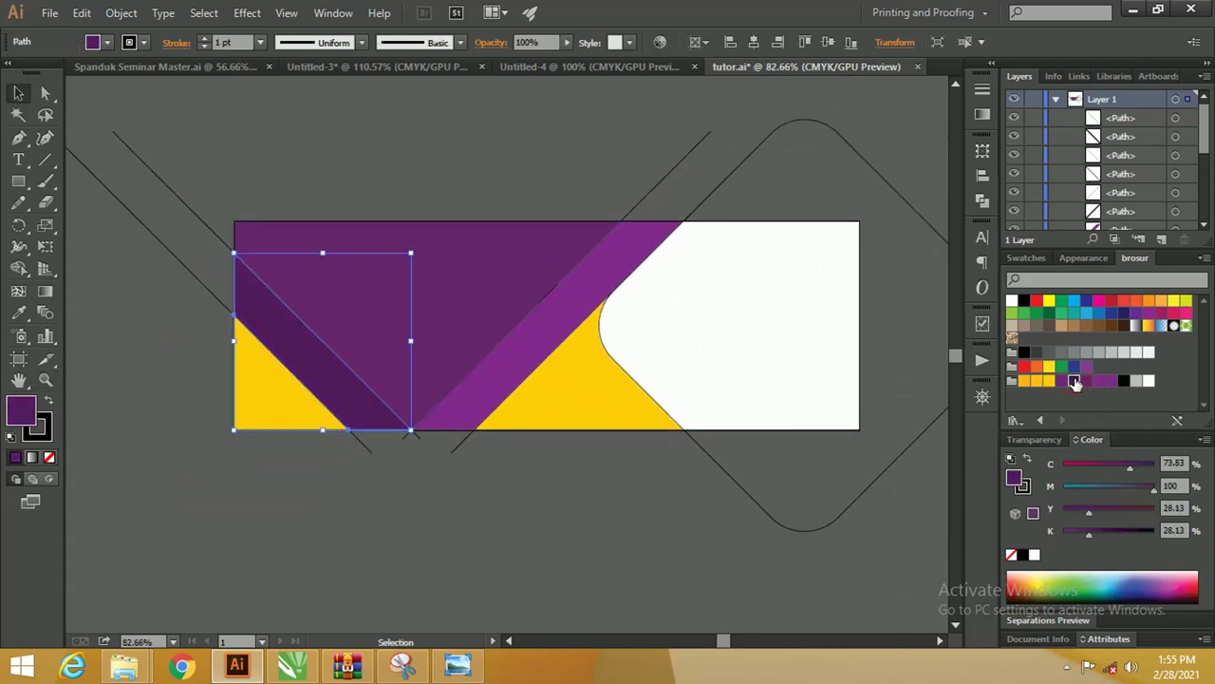
left_click(695, 513)
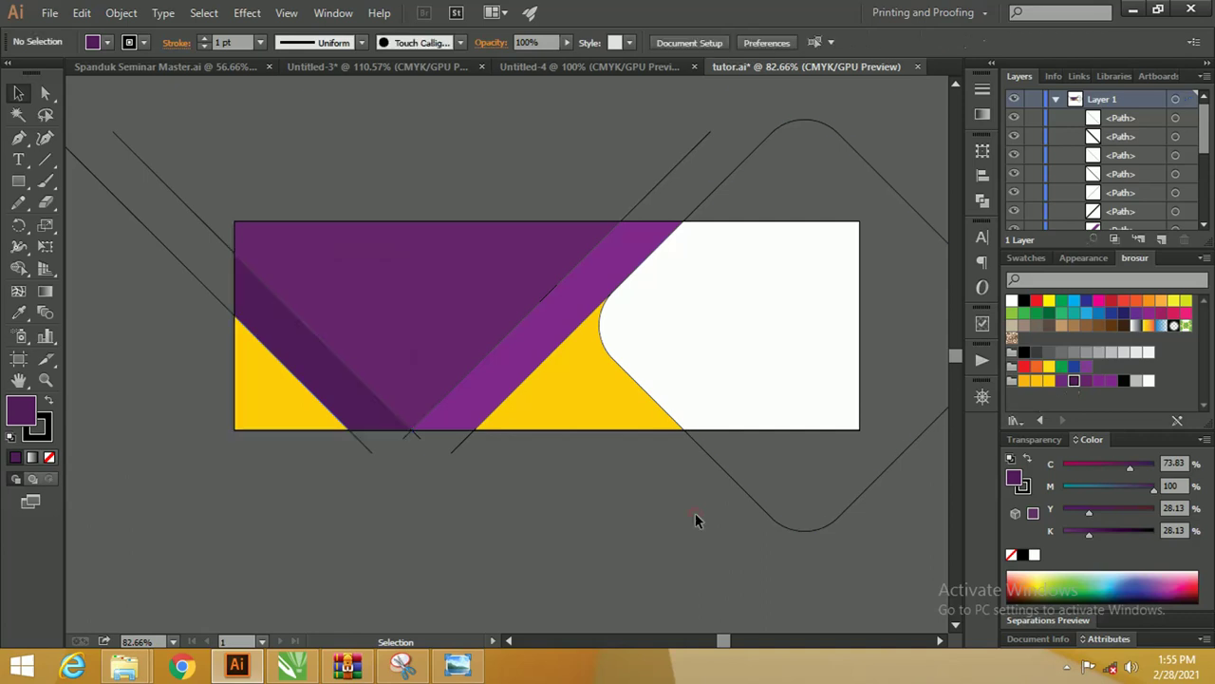
Make the large V shape darker purple and the left diagonal strip lighter purple.
left_click(425, 294)
left_click(1075, 382)
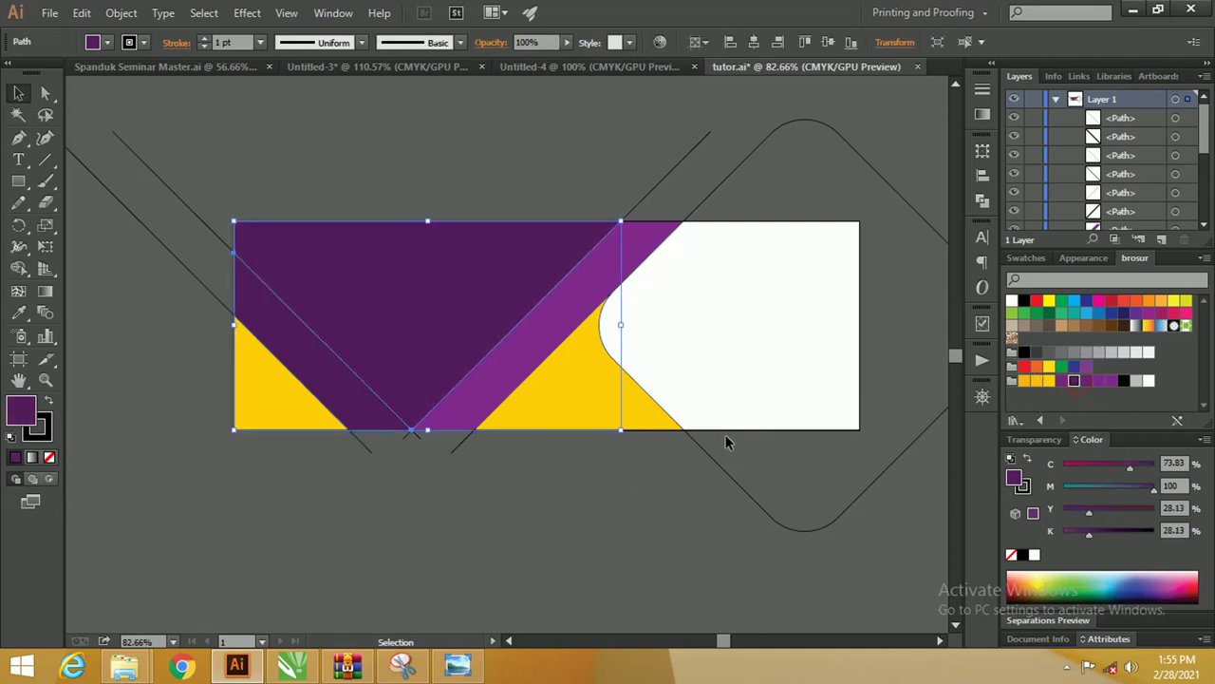
left_click(352, 386)
left_click(1086, 381)
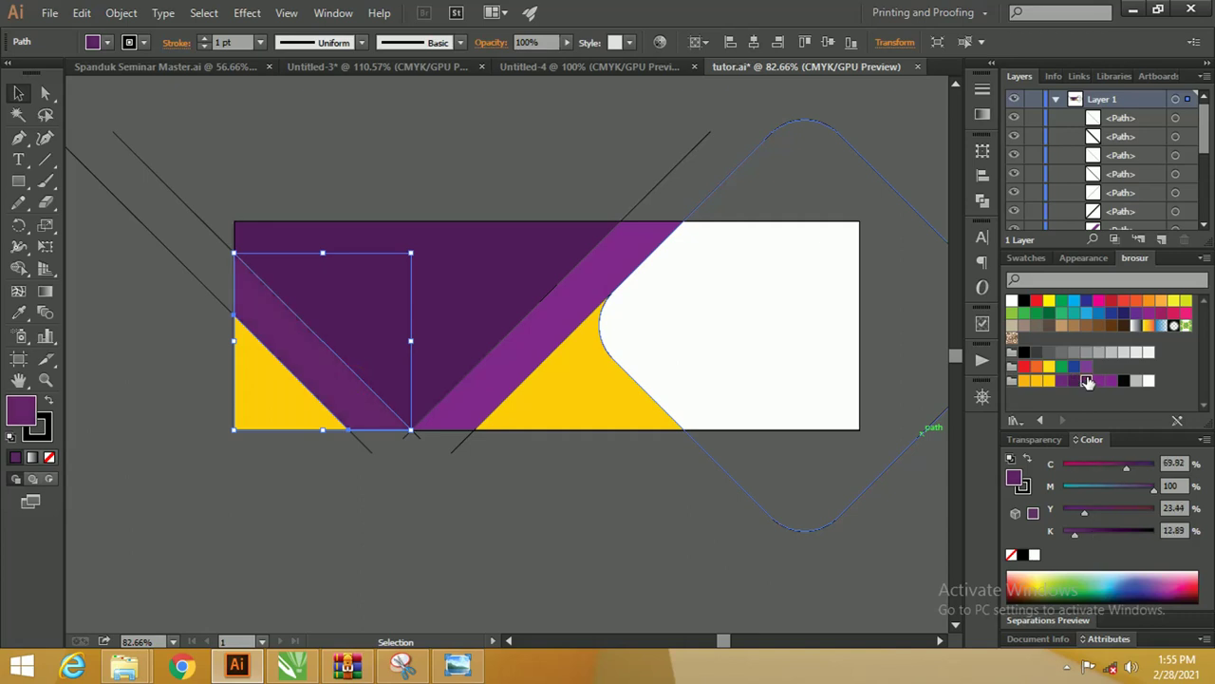
left_click(545, 526)
key("z")
left_click_drag(339, 358, 406, 404)
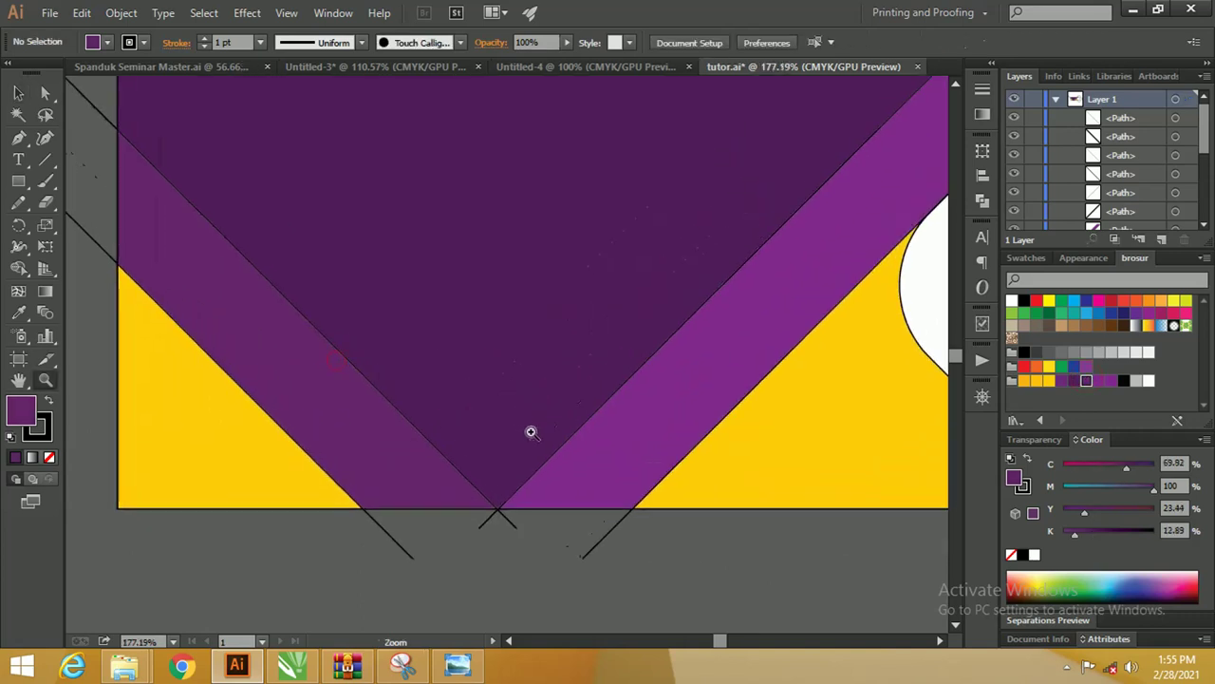
left_click_drag(606, 449, 643, 434)
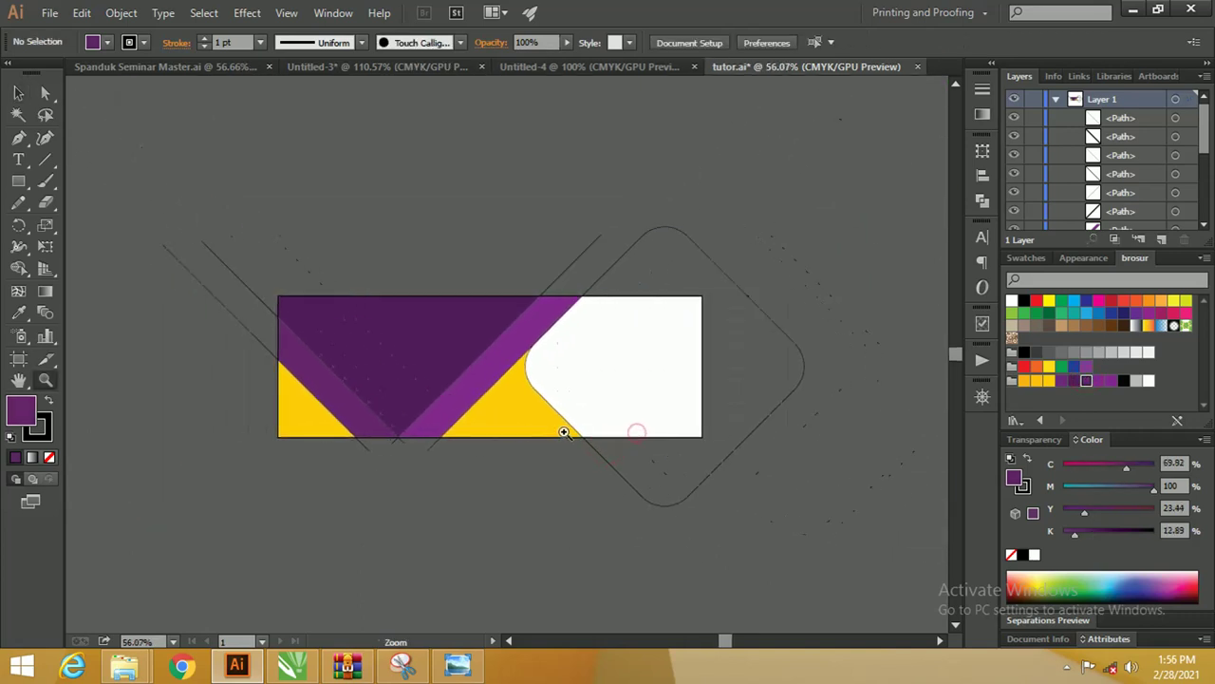
Delete the leftover diamond outline, undoing an accidental move of the white shape.
key("v")
left_click_drag(645, 384, 677, 402)
key("ctrl+z")
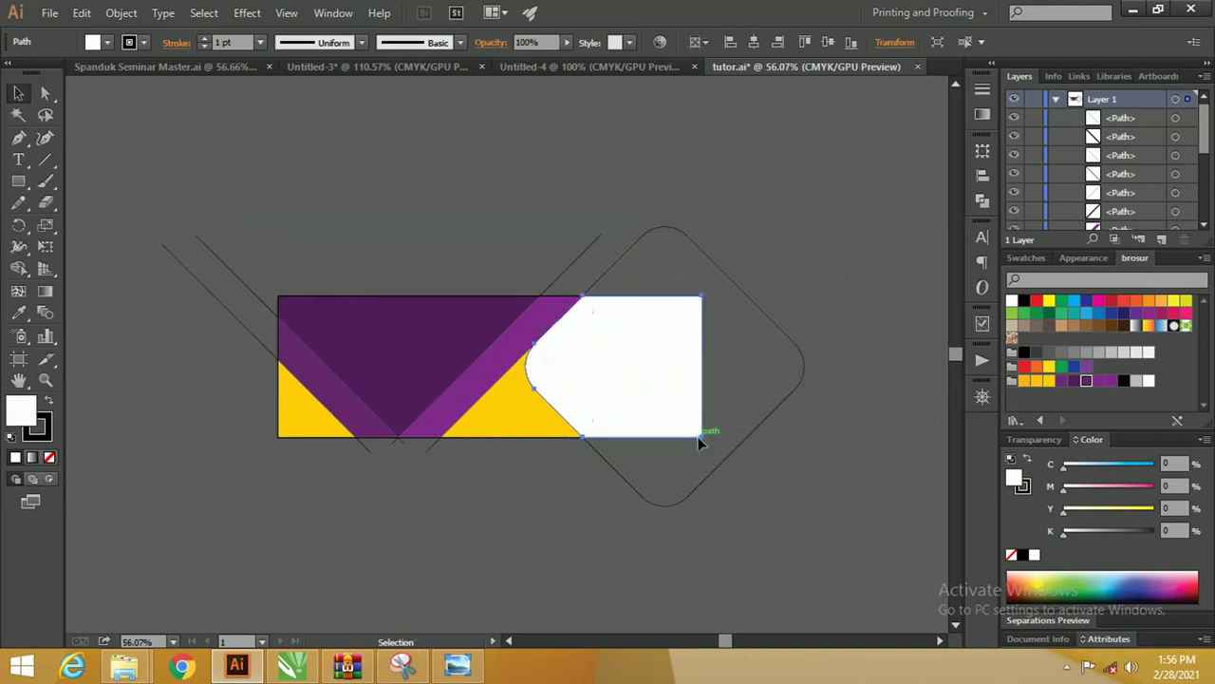
left_click(597, 213)
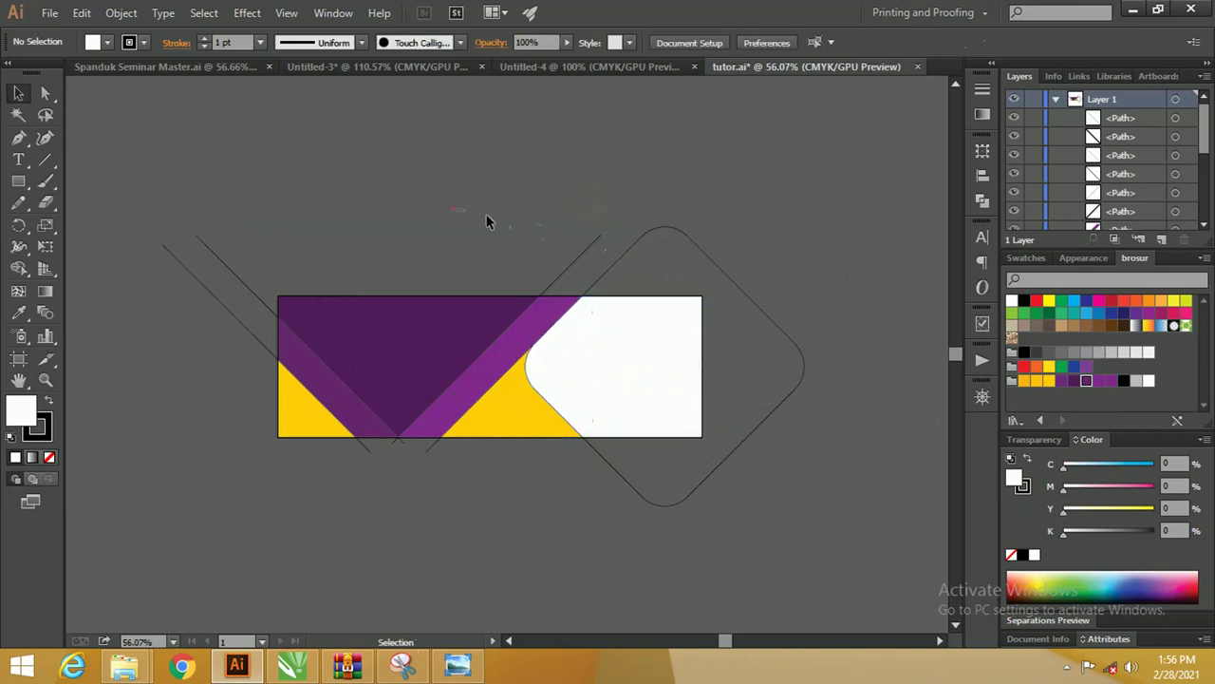
left_click_drag(738, 258, 740, 259)
key("Delete")
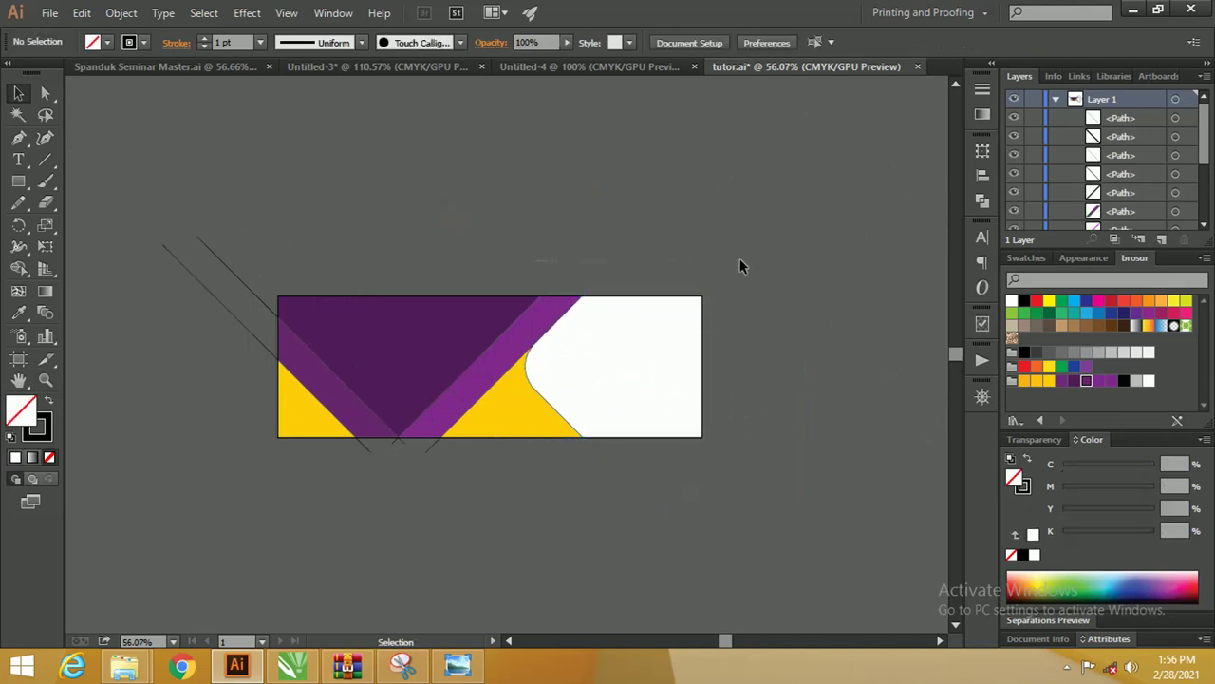
Delete the stray diagonal lines at top-left and the small line pieces below the banner.
left_click_drag(192, 355, 205, 358)
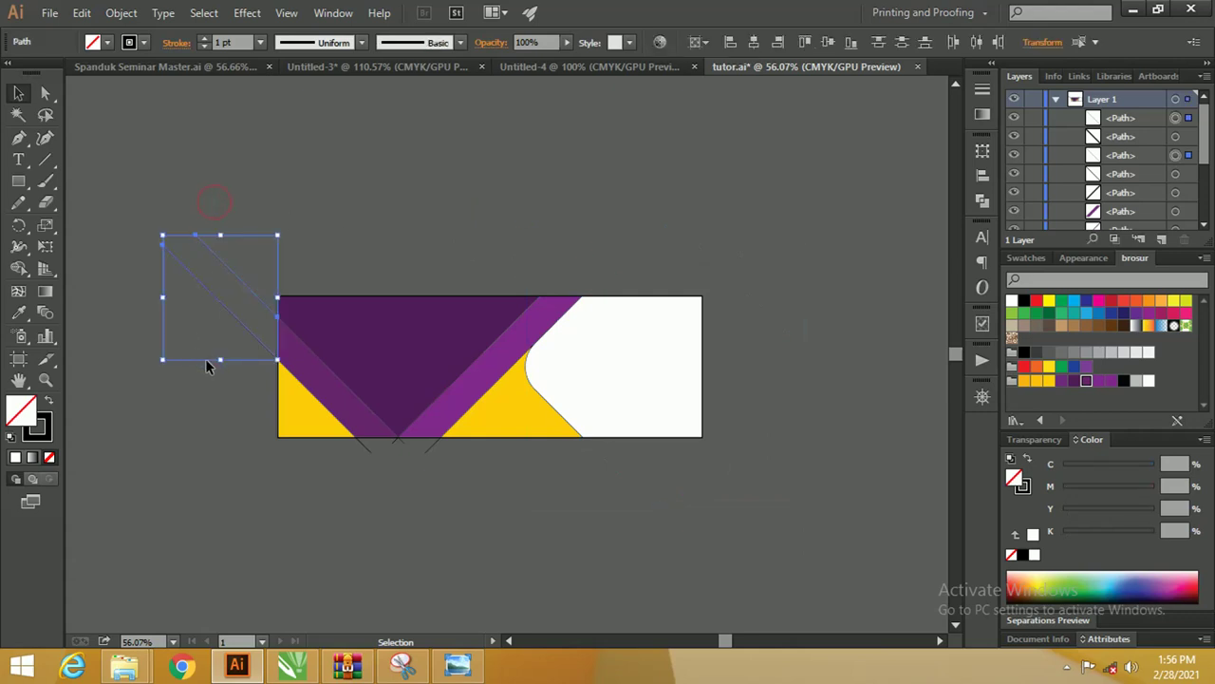
key("Delete")
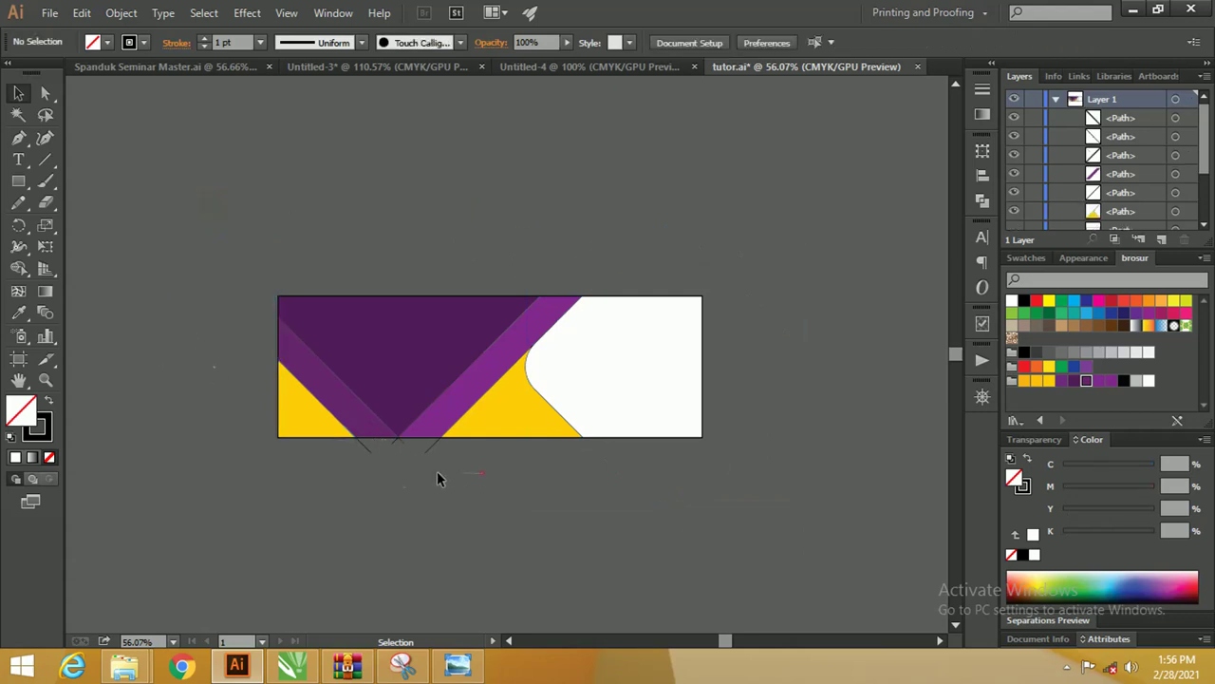
left_click_drag(347, 451, 331, 441)
left_click_drag(331, 445, 330, 439)
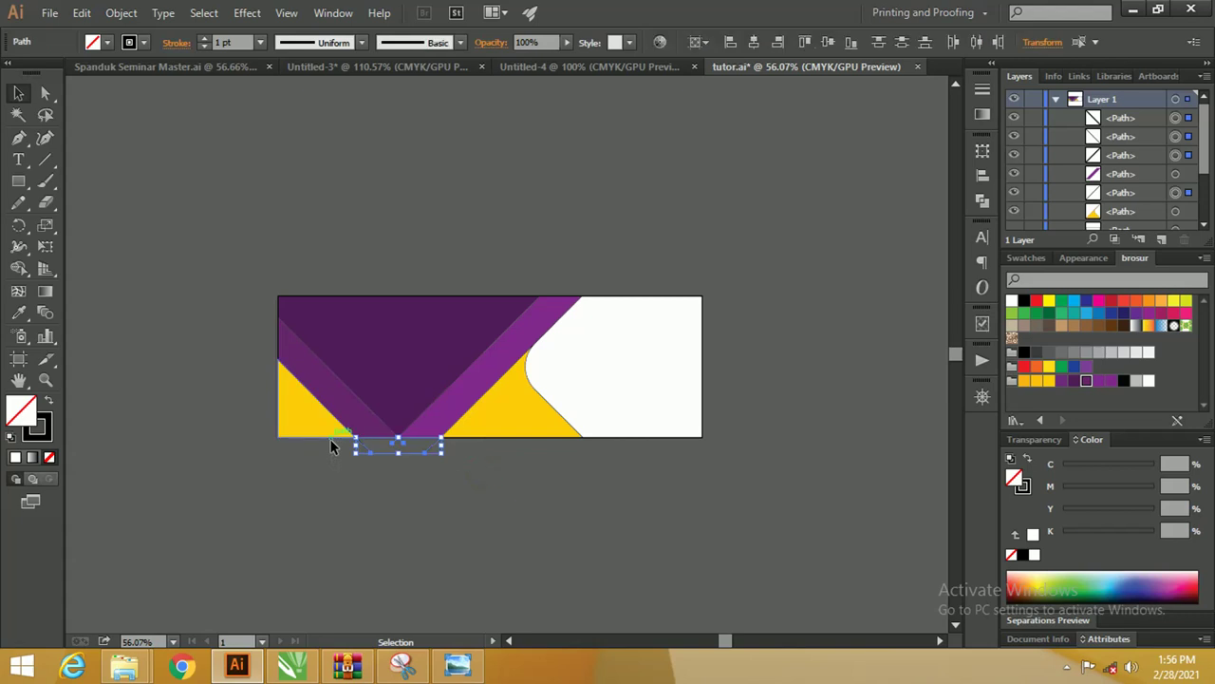
key("Delete")
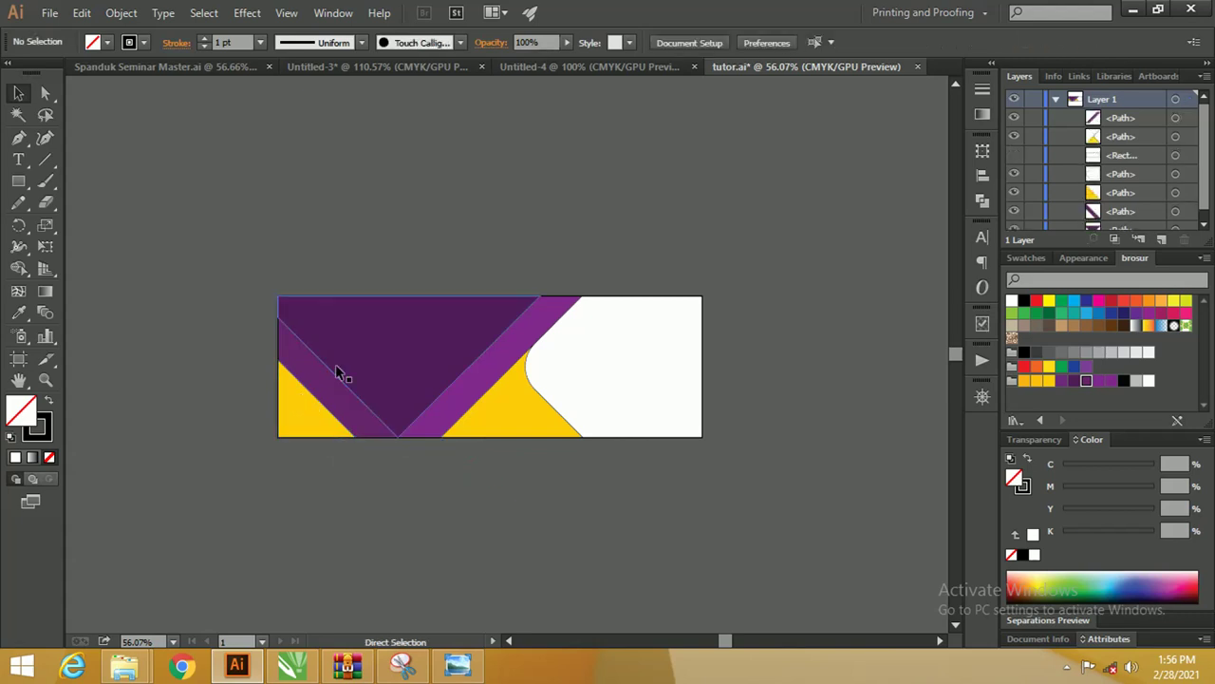
Set the stroke of every banner shape to None.
key("ctrl+a")
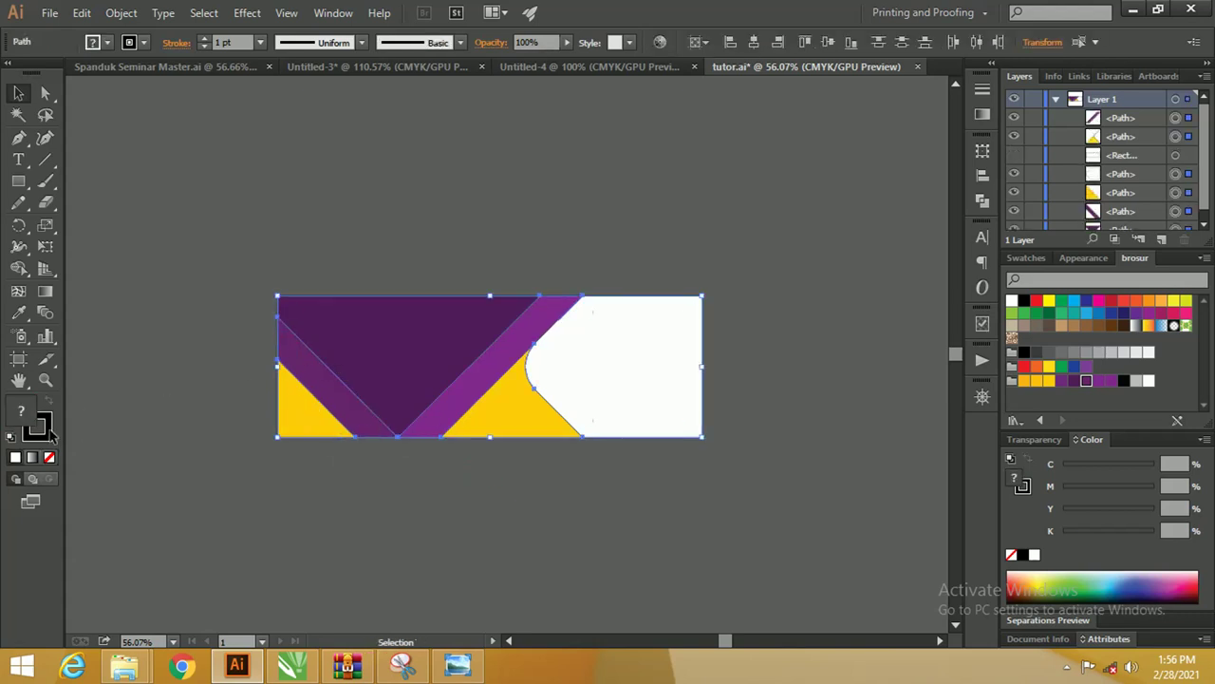
left_click(44, 433)
left_click(50, 459)
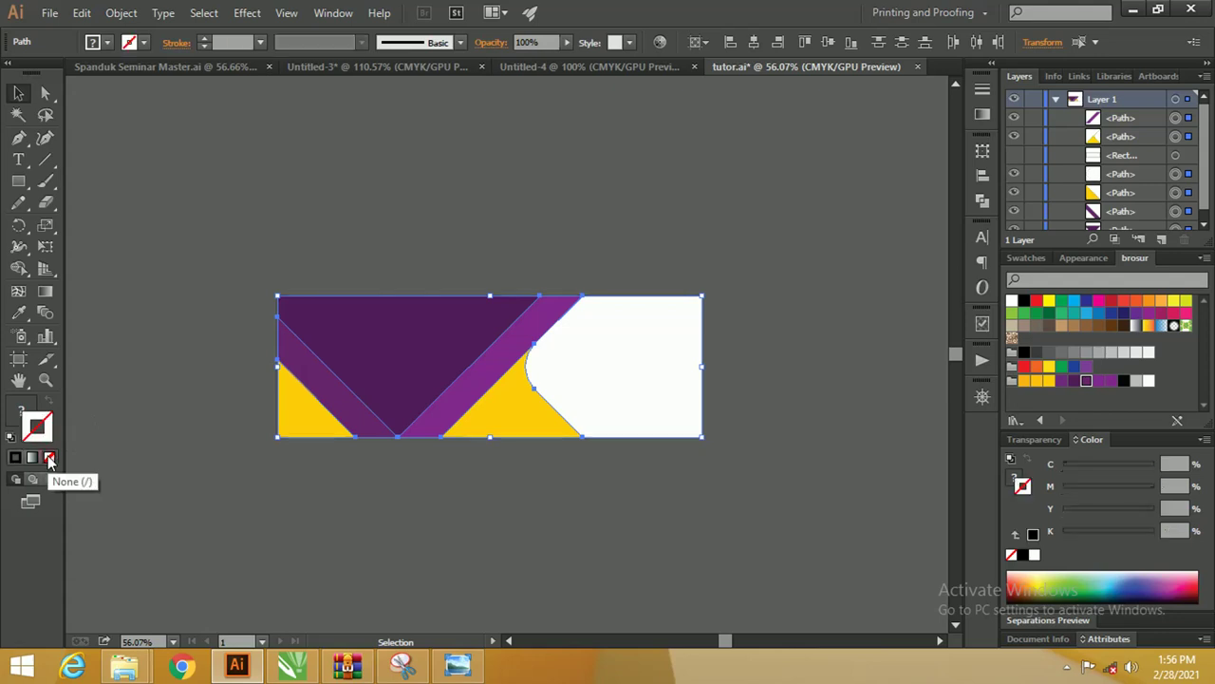
left_click(174, 370)
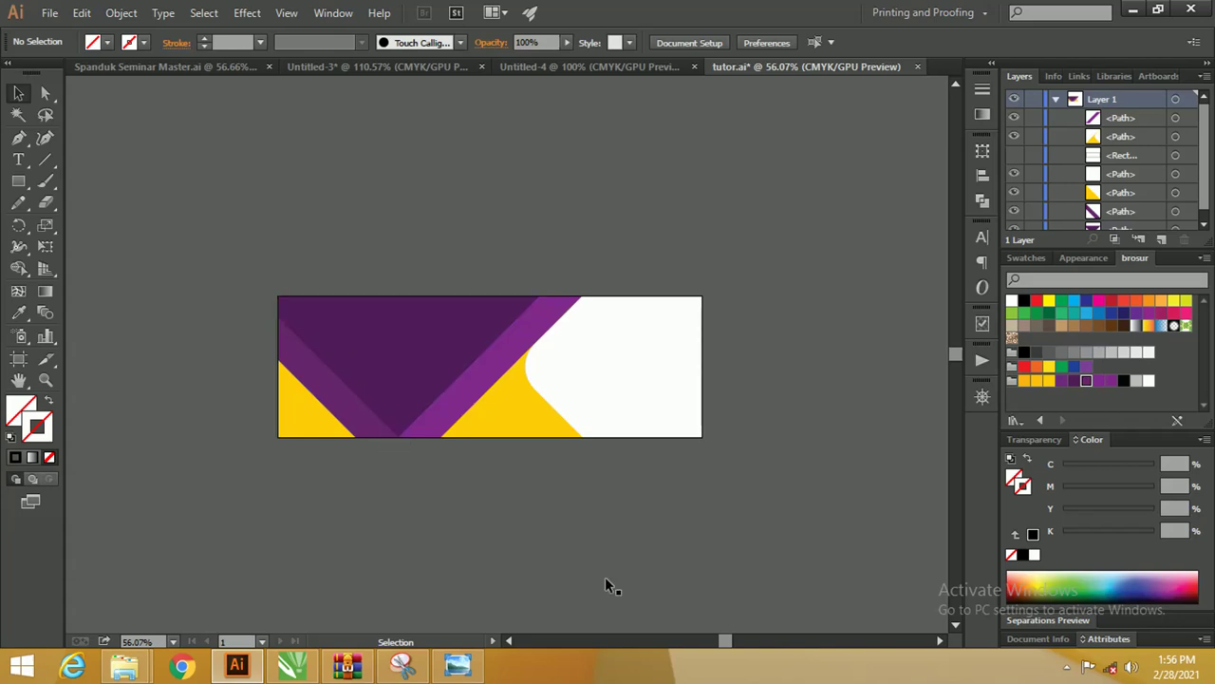
Drag the podium speaker photo from File Explorer onto the banner.
key("alt+Tab")
key("alt+Tab")
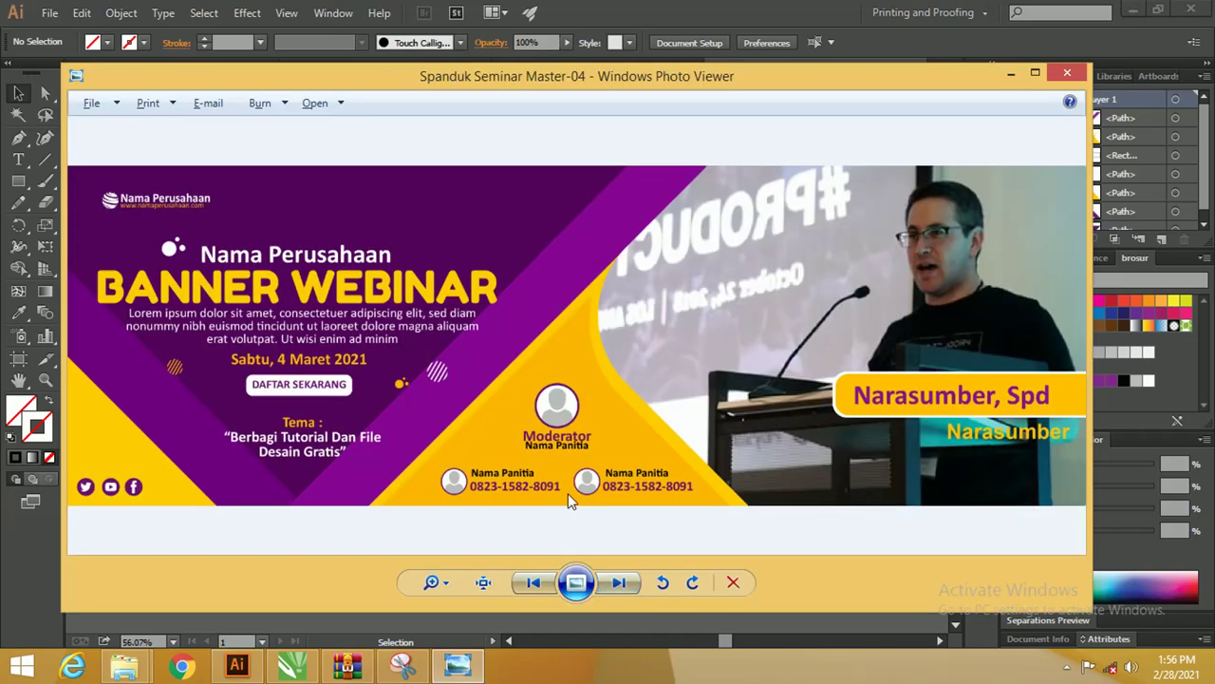
key("alt+Tab")
key("alt+Tab")
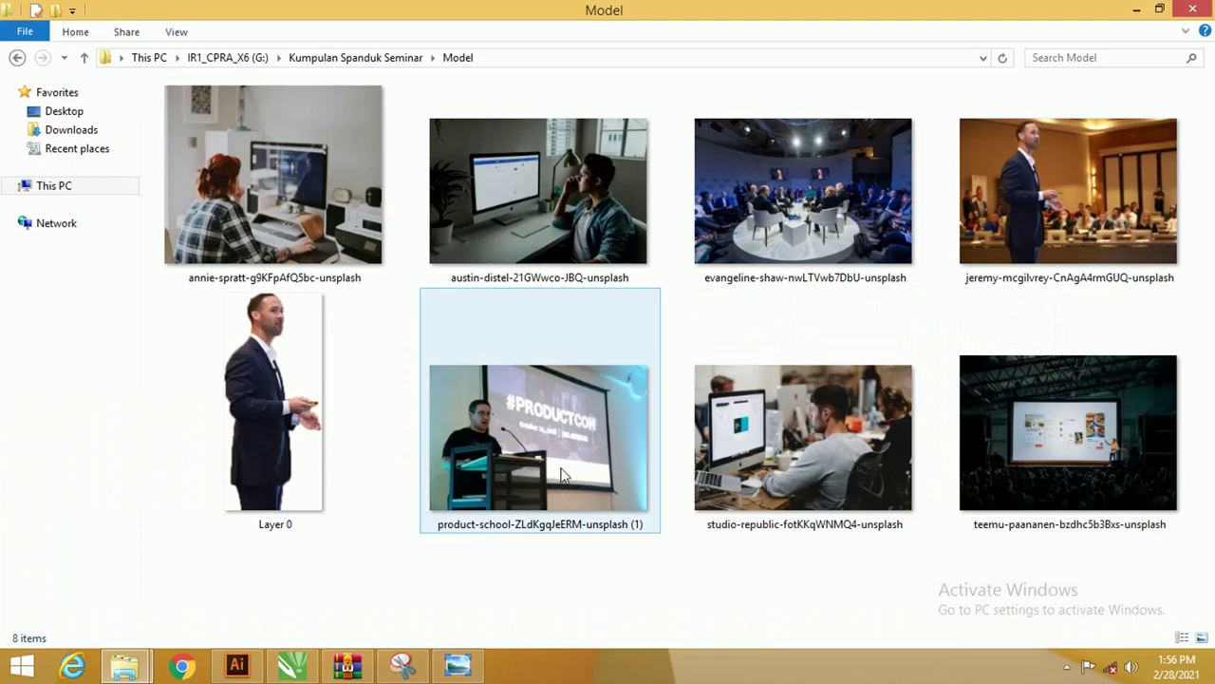
mouse_move(527, 475)
left_mouse_down()
mouse_move(451, 619)
mouse_move(453, 509)
mouse_move(460, 517)
mouse_move(578, 395)
left_mouse_up()
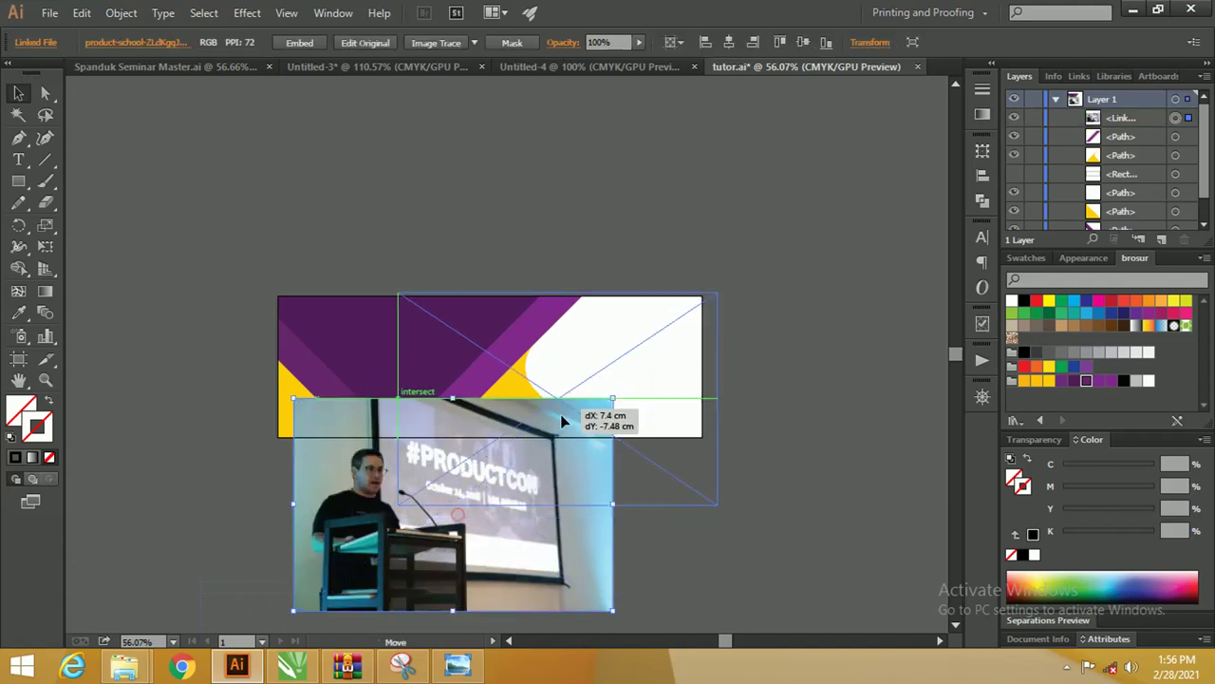
Reflect the speaker photo across the vertical axis and send it to back with Ctrl+Shift+[.
right_click(582, 391)
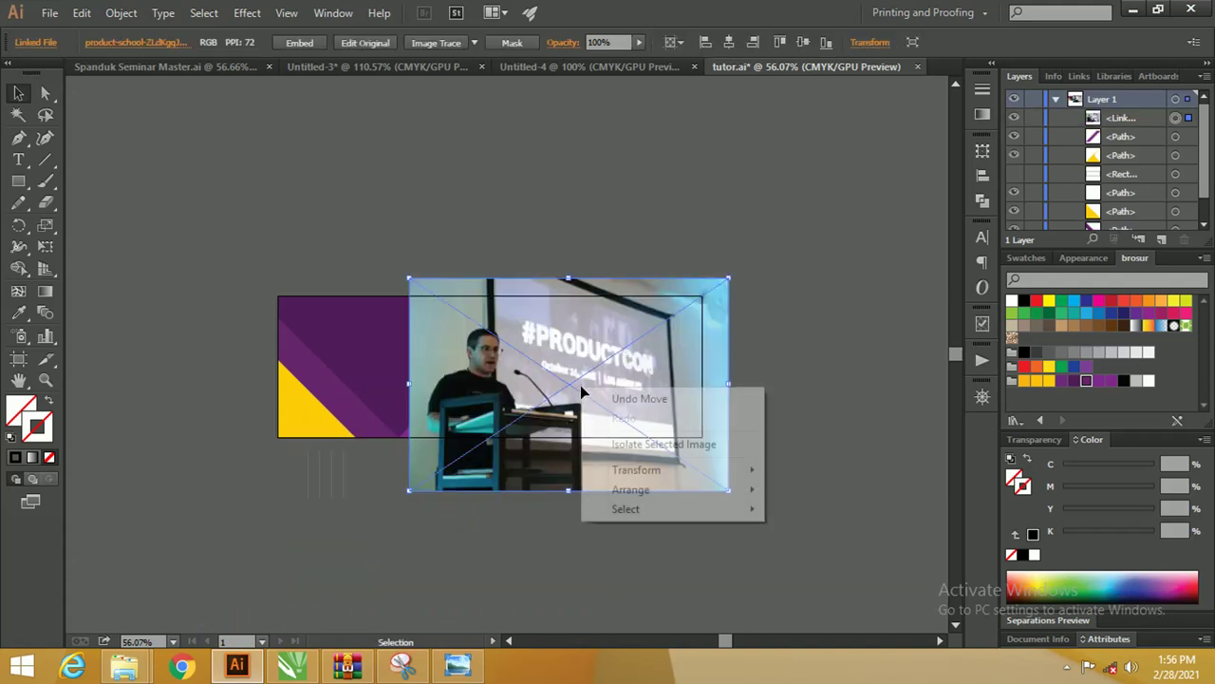
left_click(648, 469)
left_click(840, 535)
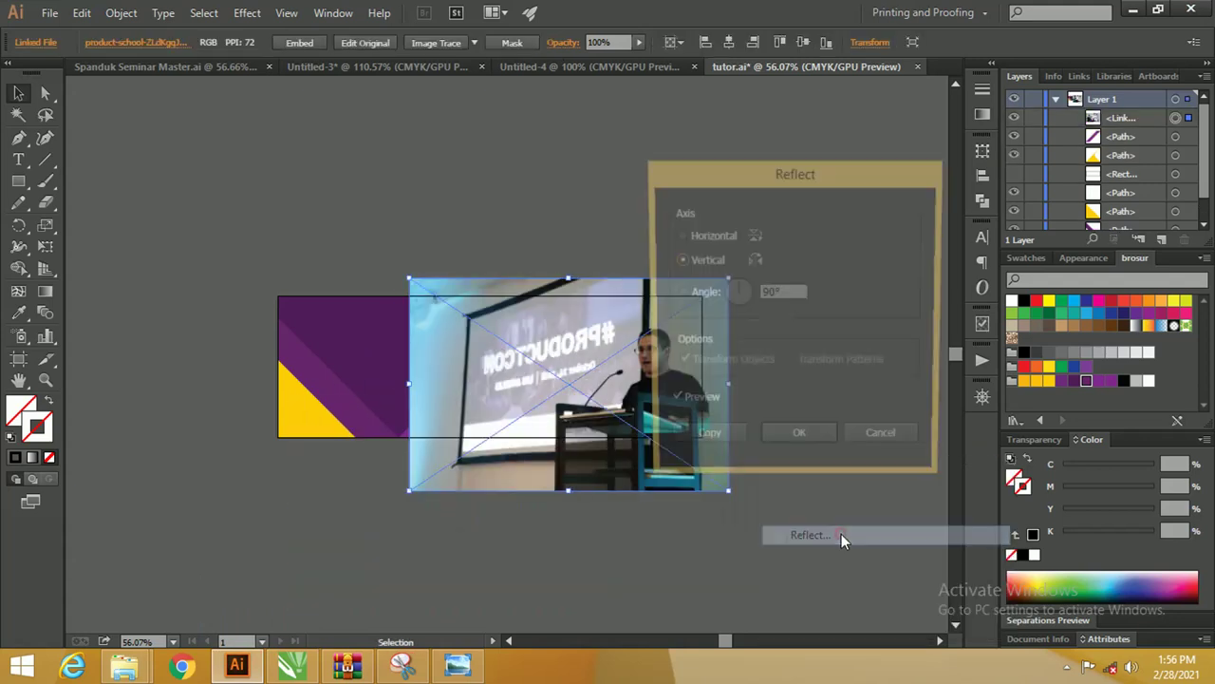
left_click_drag(752, 186, 705, 174)
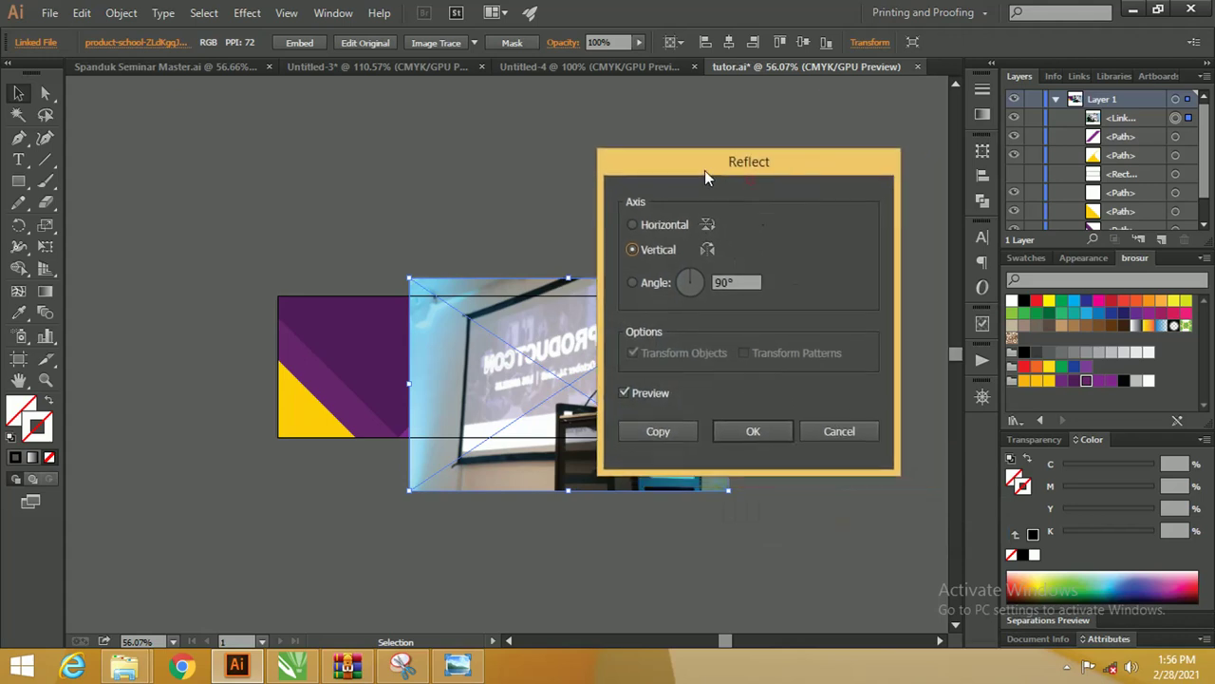
left_click(752, 435)
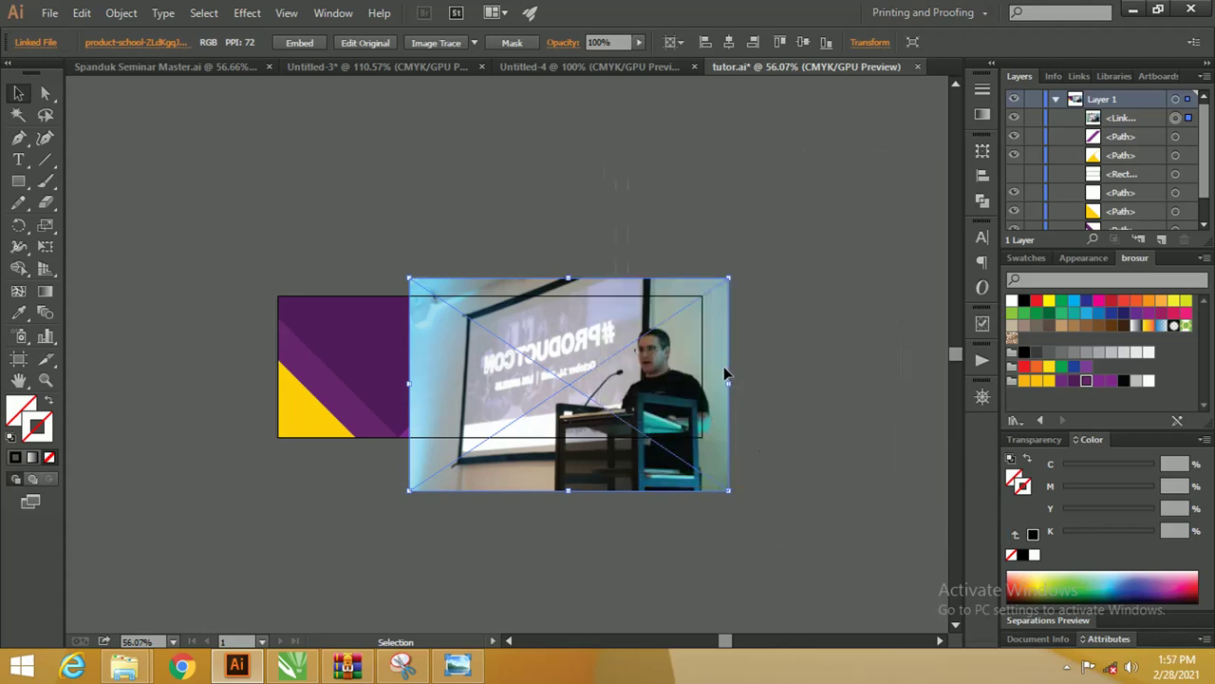
key("ctrl")
key("ctrl+shift+bracketleft")
Set the fill of the white curved shape on the right to None.
scroll(608, 375, "up", 1)
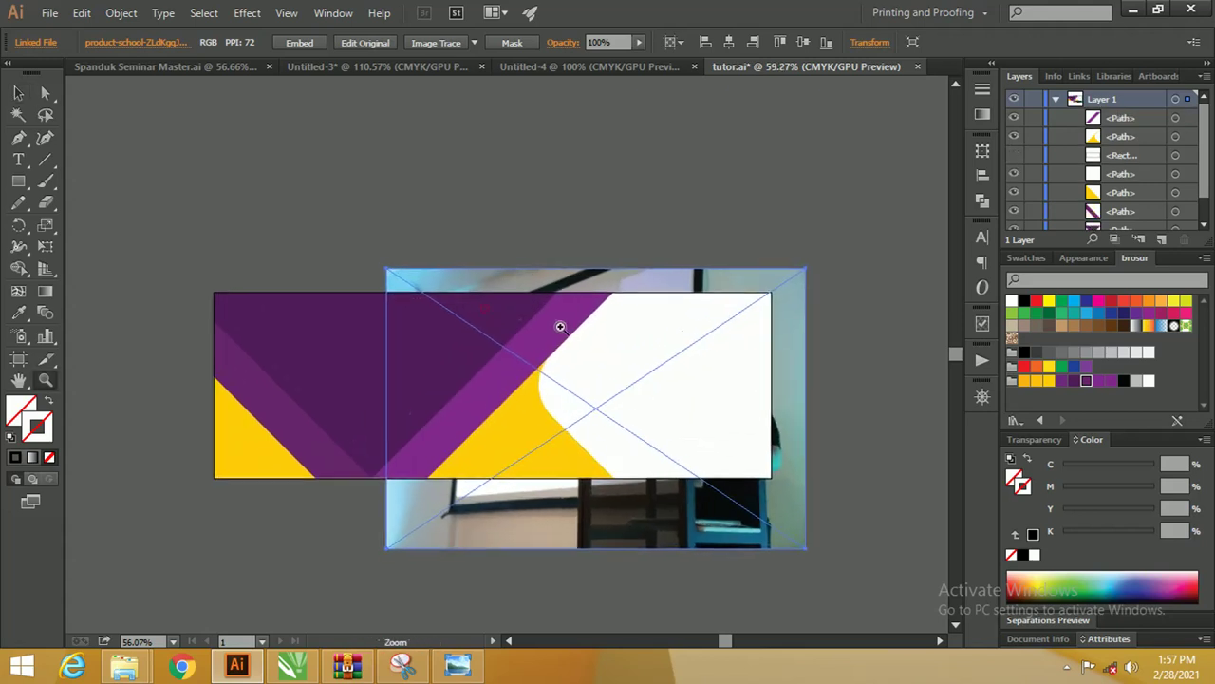
scroll(608, 373, "up", 1)
scroll(608, 373, "up", 1)
left_click(585, 197)
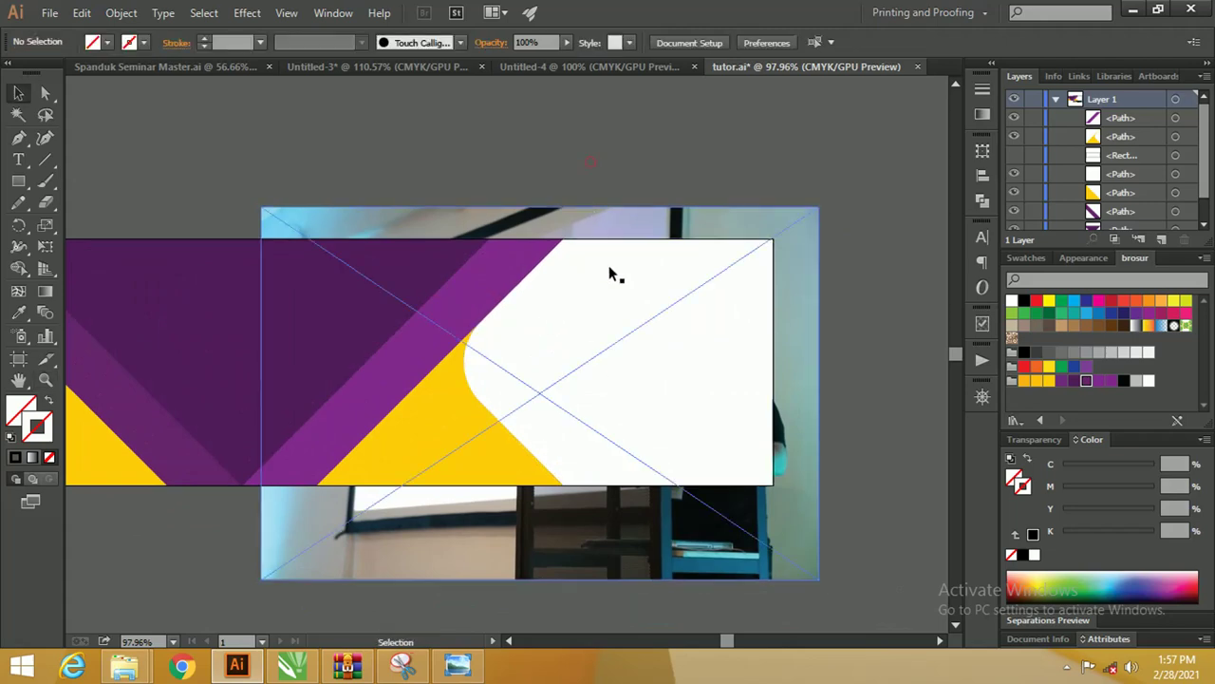
left_click(618, 306)
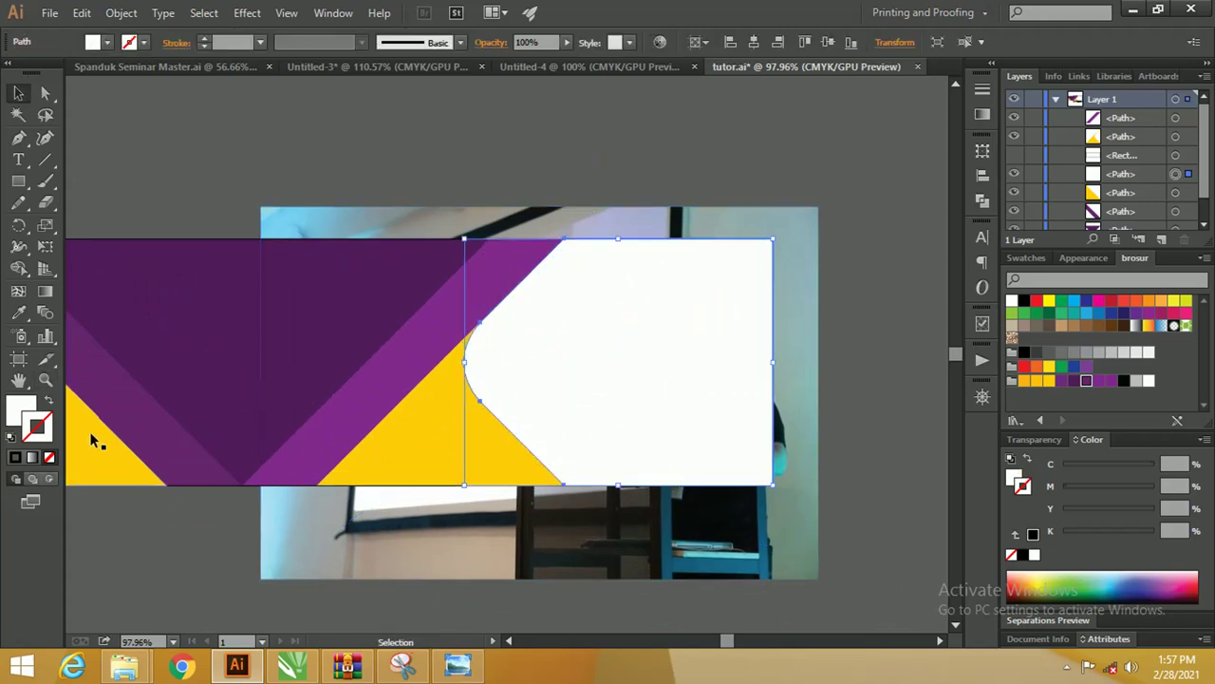
left_click(40, 429)
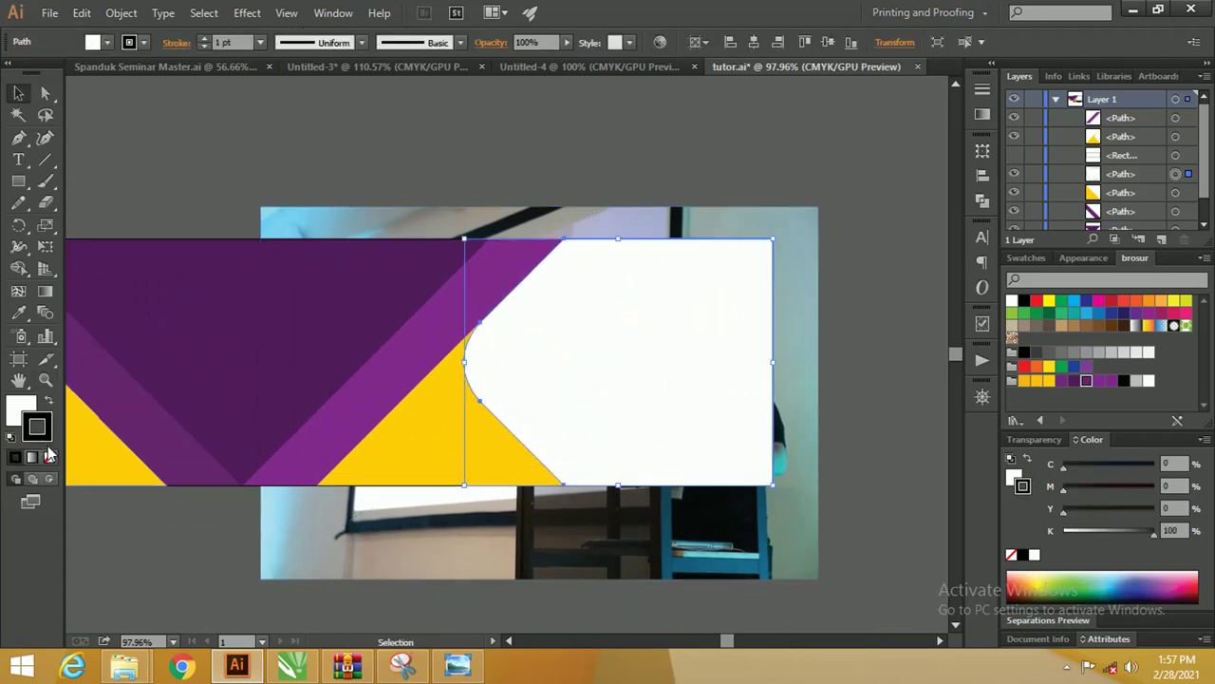
left_click(21, 408)
left_click(49, 458)
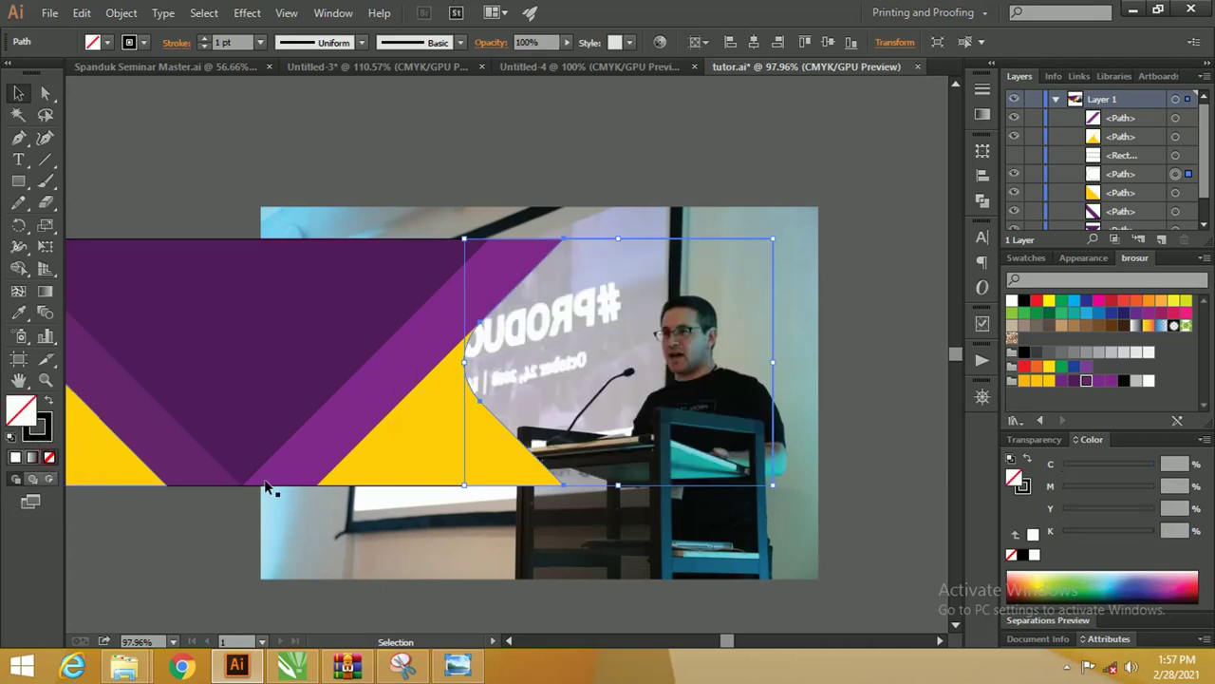
left_click(836, 429)
Move the speaker photo up-left and enlarge it from its top-left corner.
left_click_drag(808, 482, 781, 454)
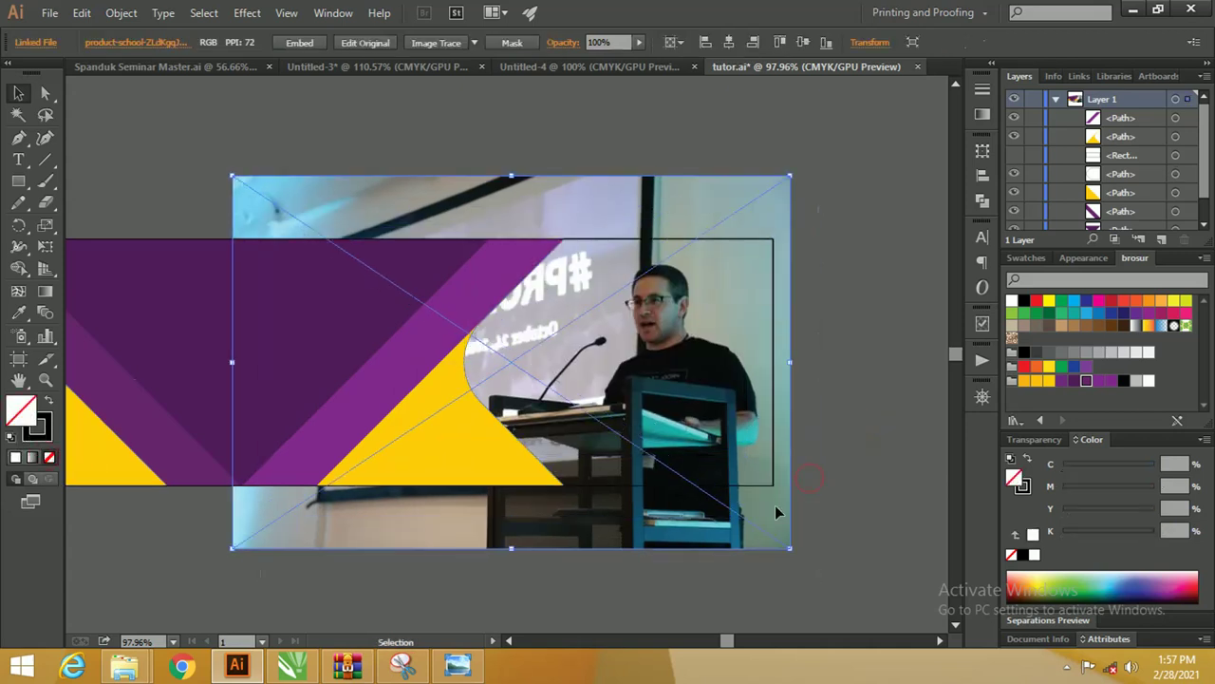
left_click_drag(233, 176, 220, 169)
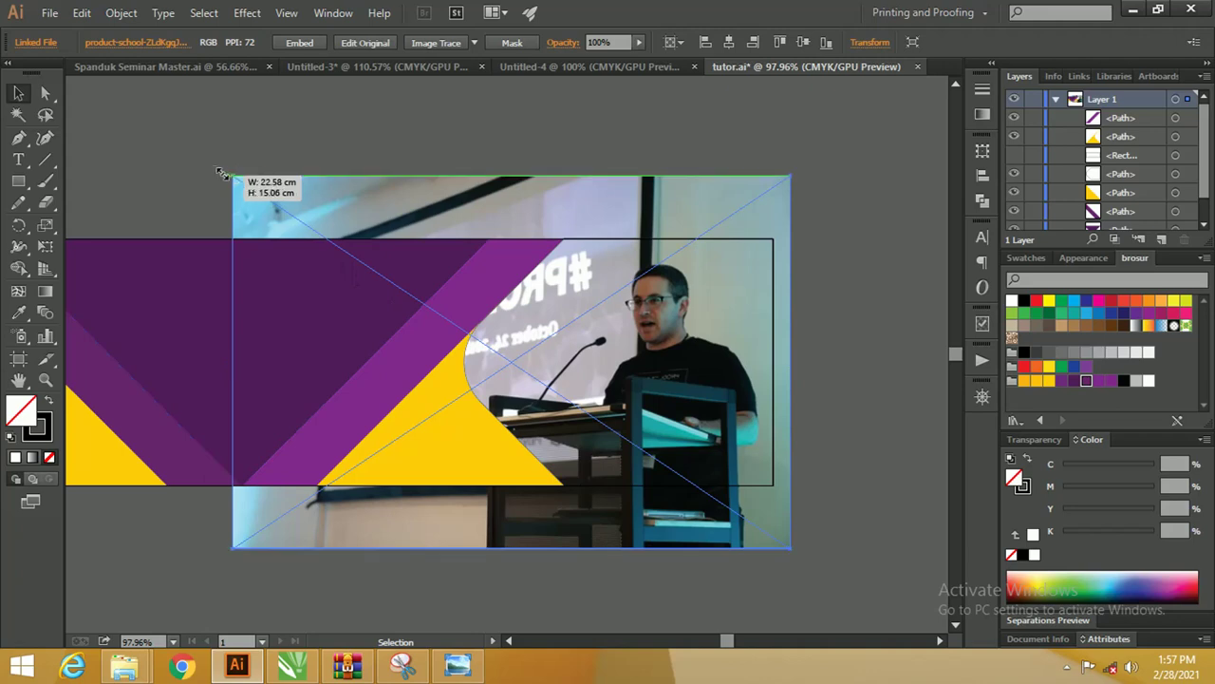
left_click(860, 348)
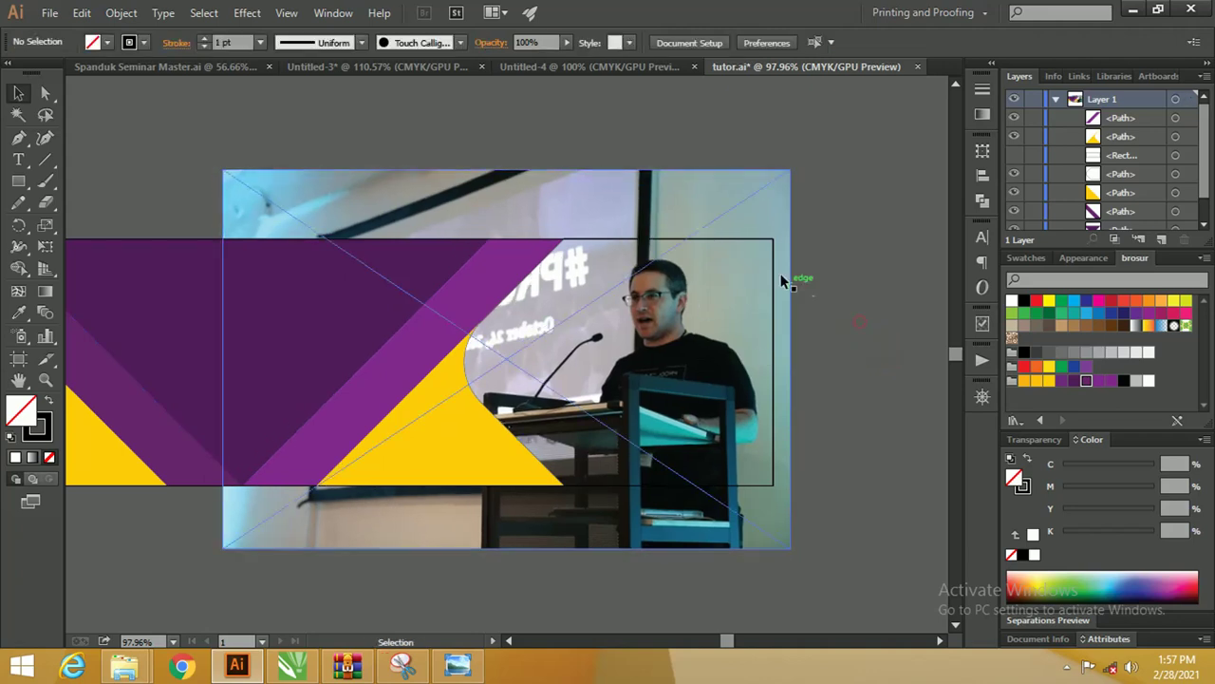
Clip the photo inside the curved frame shape with Make Clipping Mask.
left_click_drag(768, 234, 475, 469)
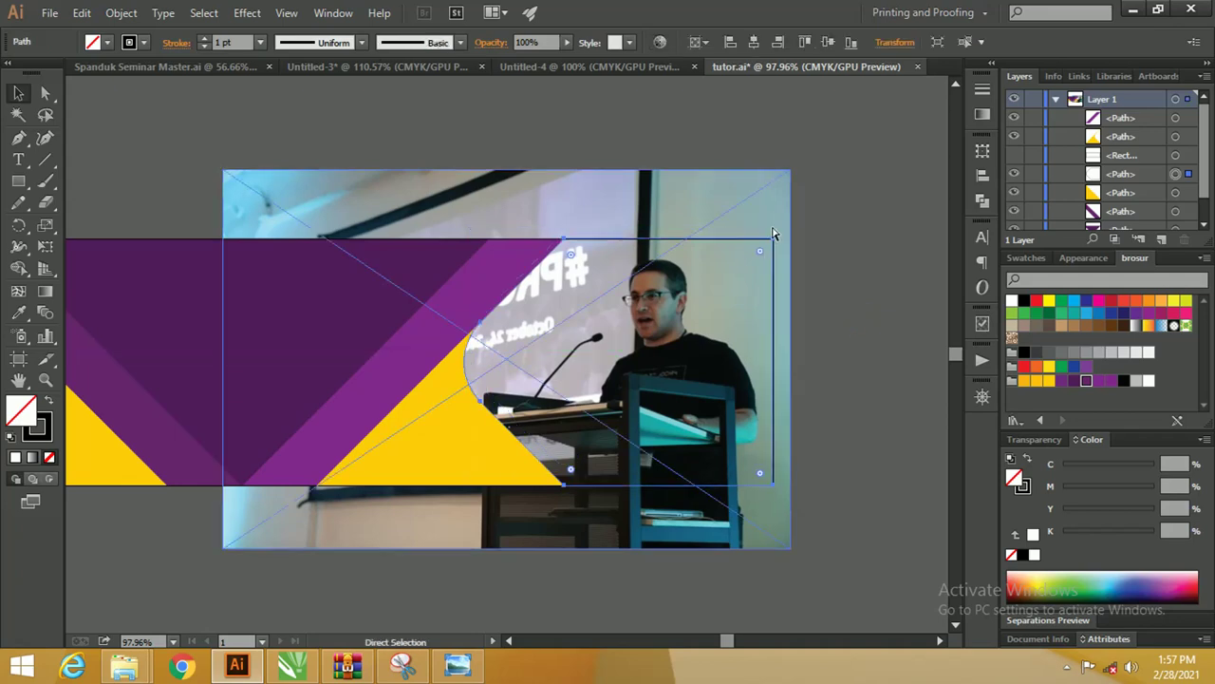
left_click(720, 212, "shift")
right_click(719, 213)
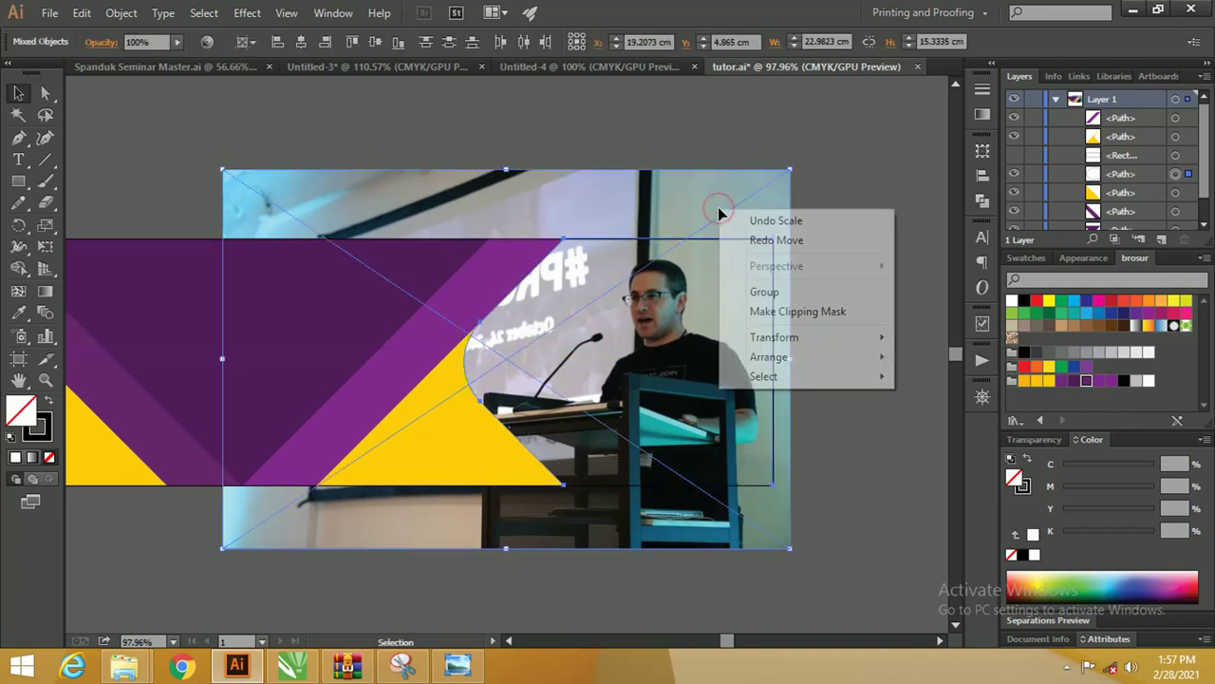
left_click(806, 313)
left_click(833, 316)
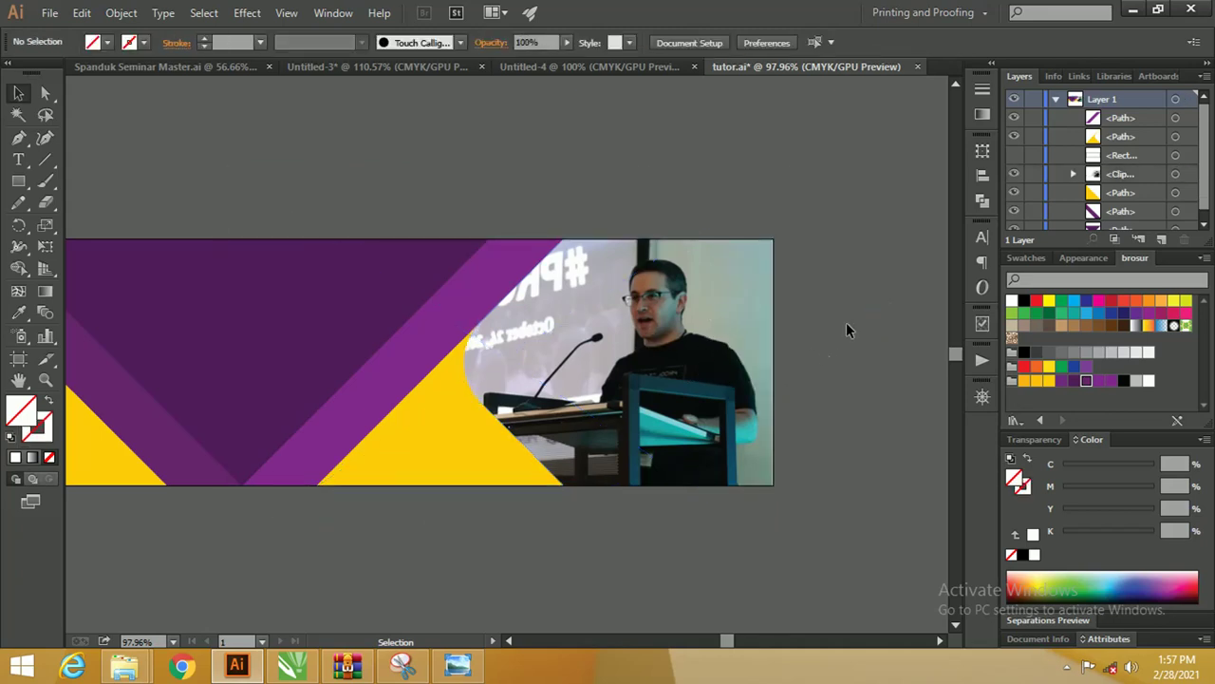
Embed the linked speaker photo via the Links panel, then deselect everything.
key("z")
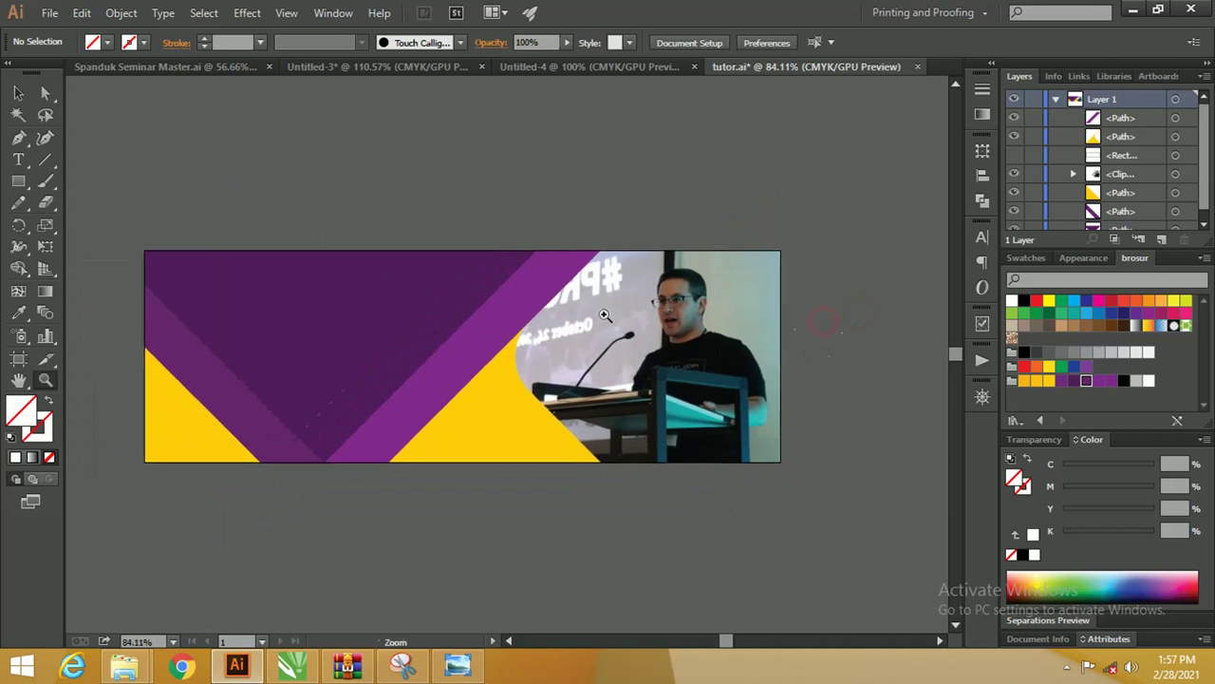
left_click_drag(833, 323, 585, 304)
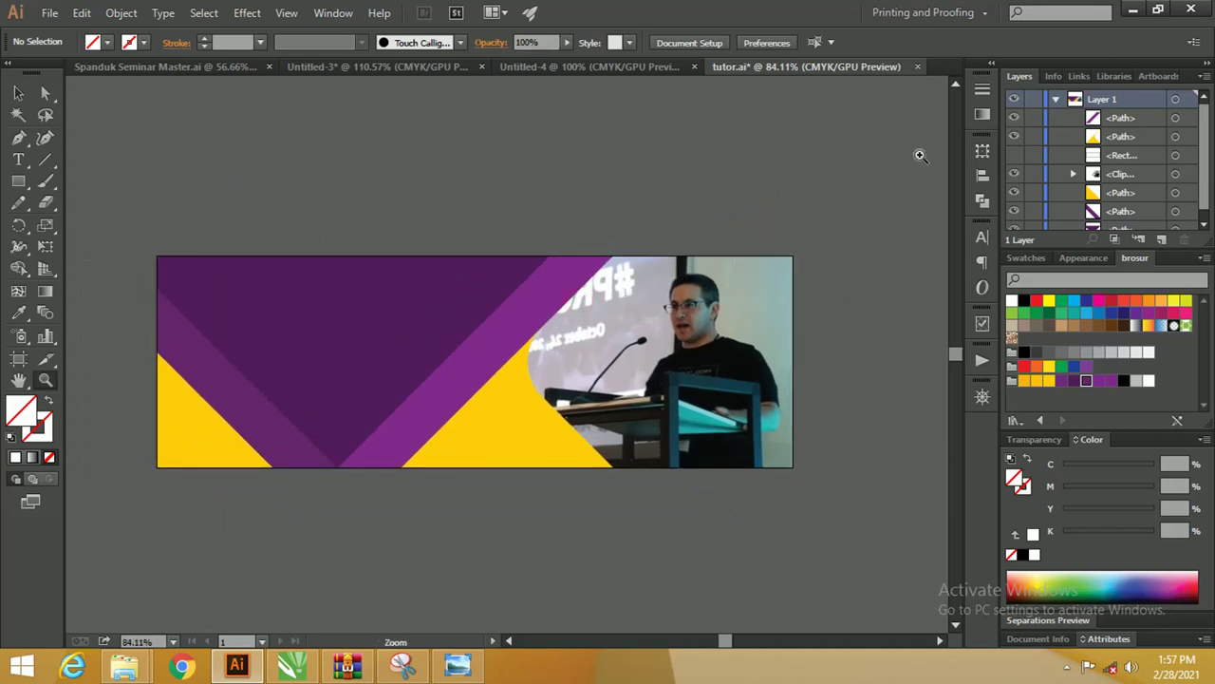
left_click(1075, 76)
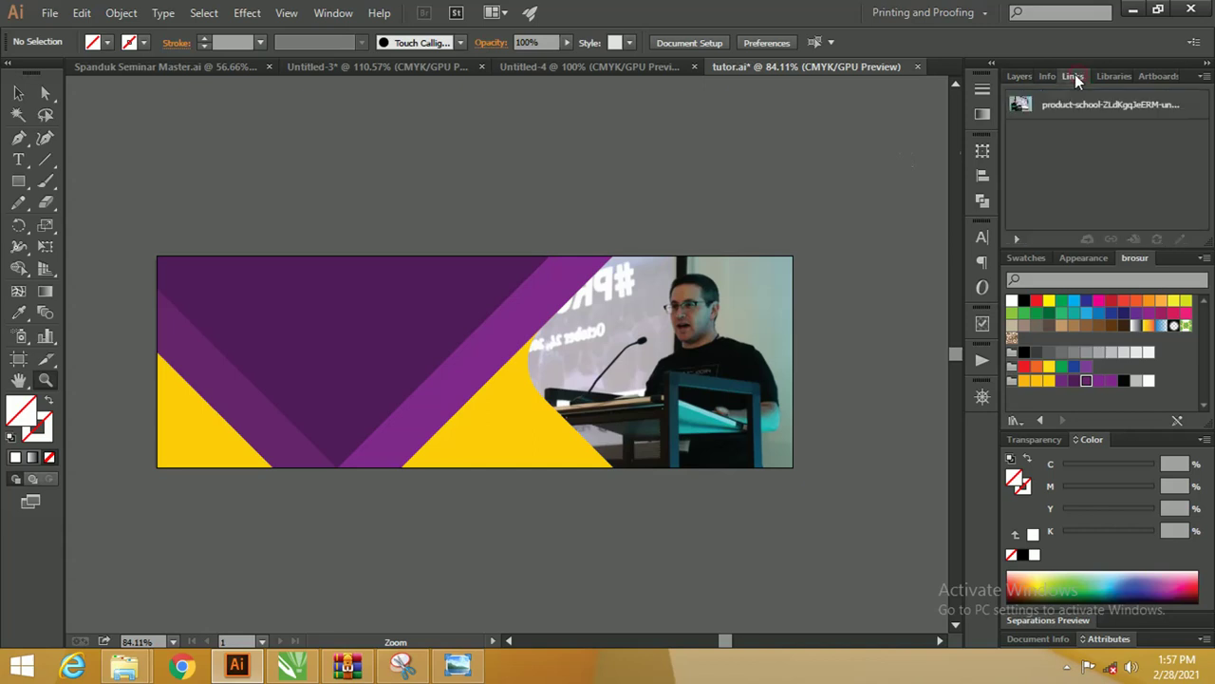
left_click(1203, 76)
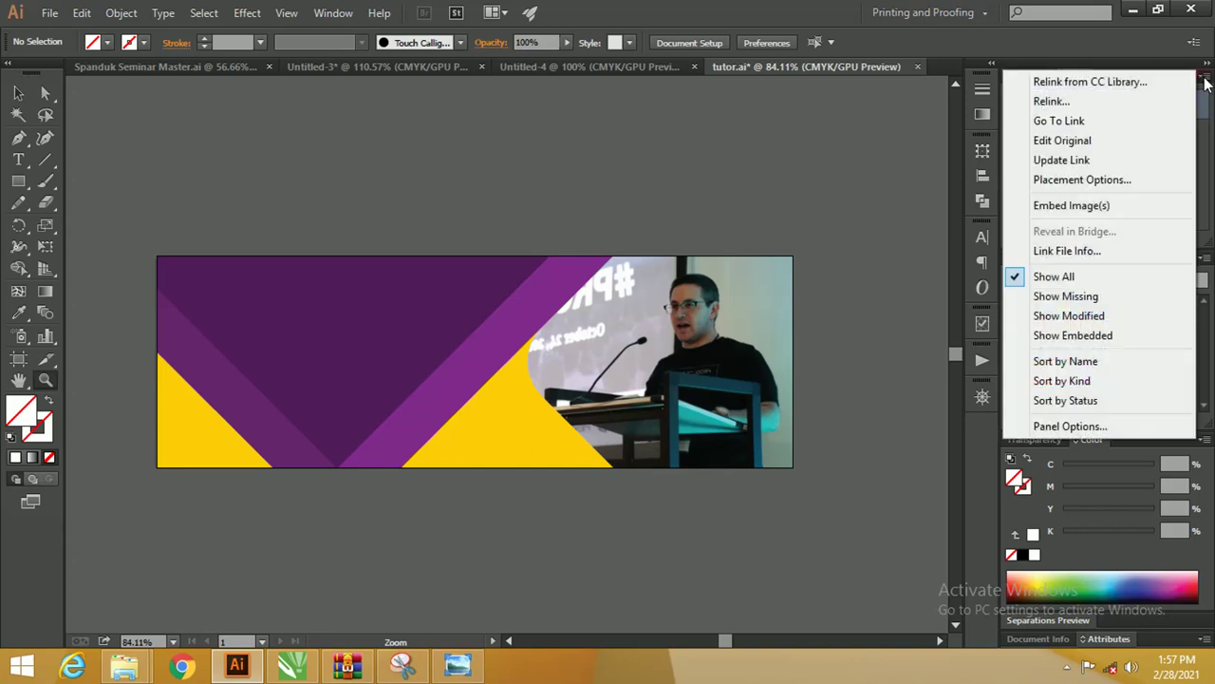
left_click(1074, 205)
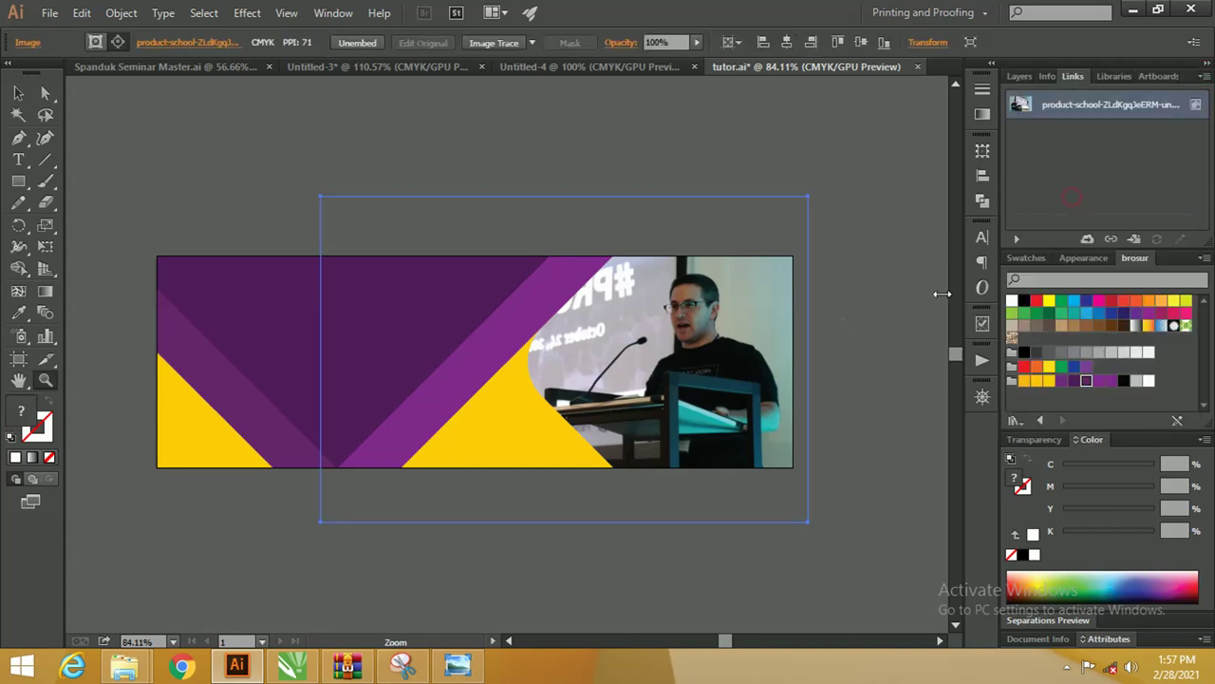
left_click(18, 93)
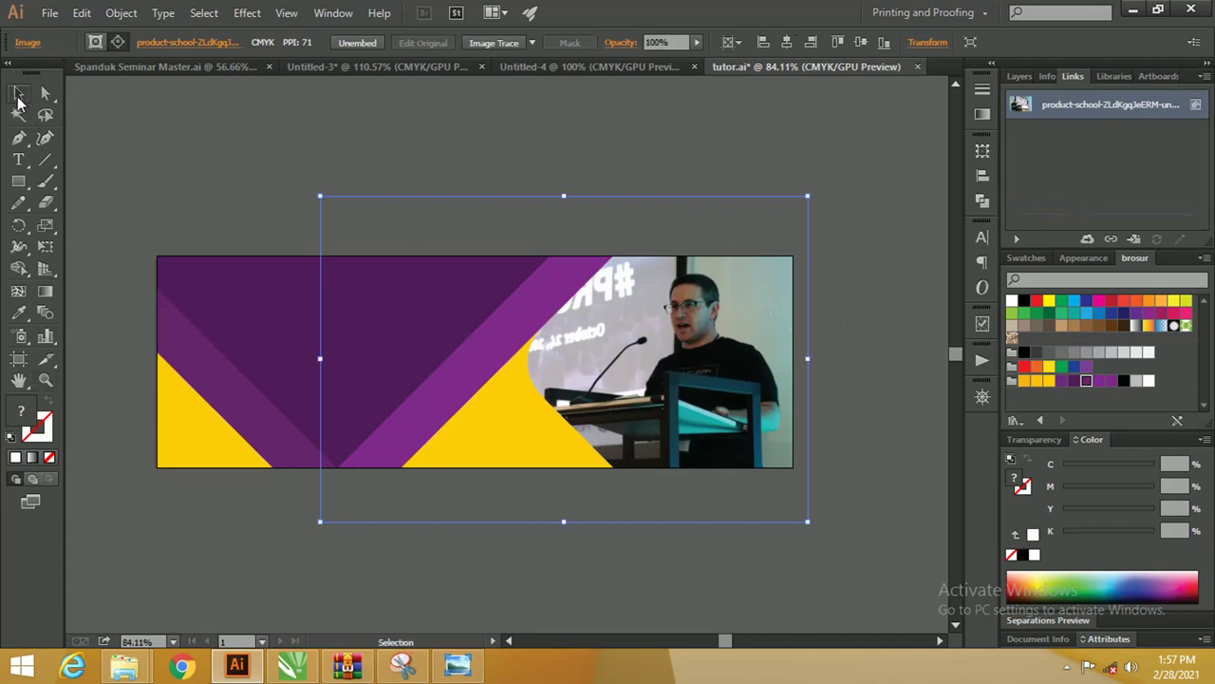
left_click(203, 149)
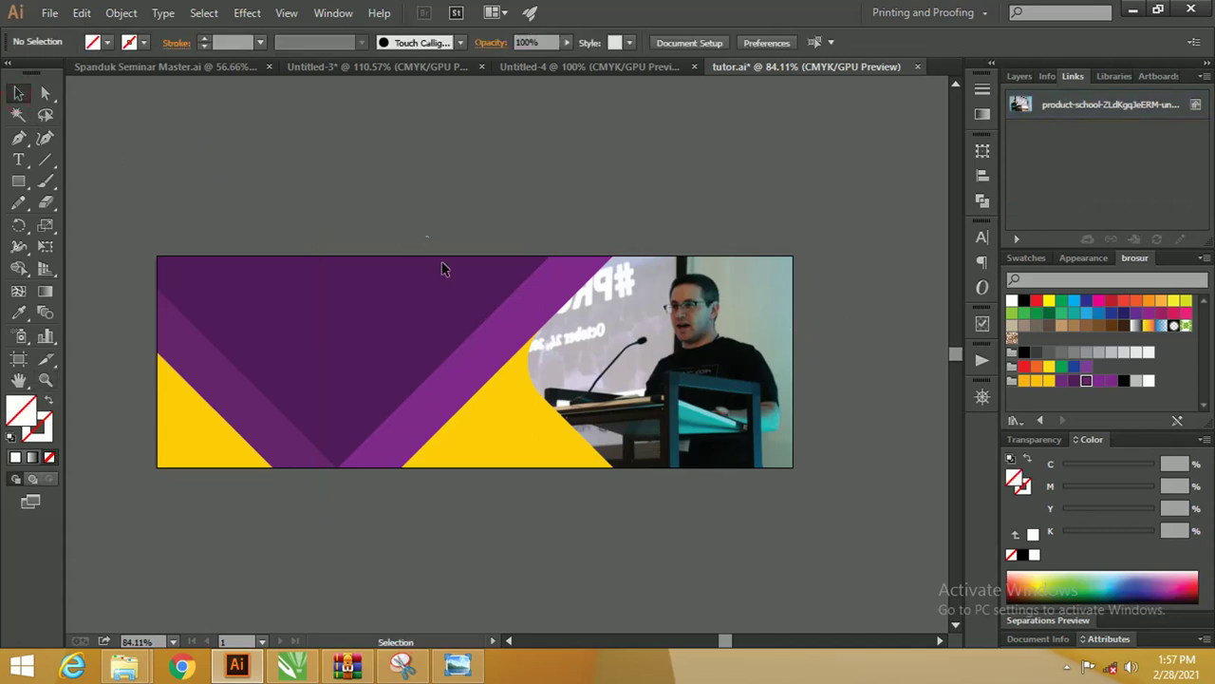
Select the middle yellow triangle with the Layers and Appearance panels showing.
left_click(1018, 76)
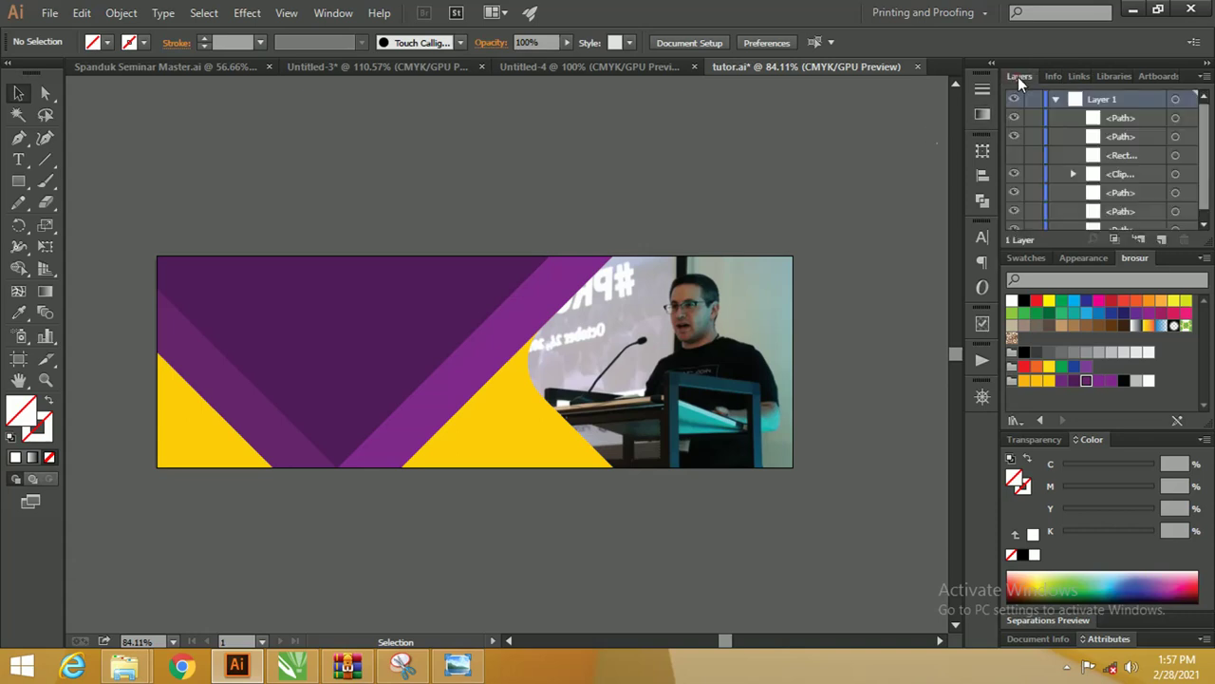
left_click(514, 376)
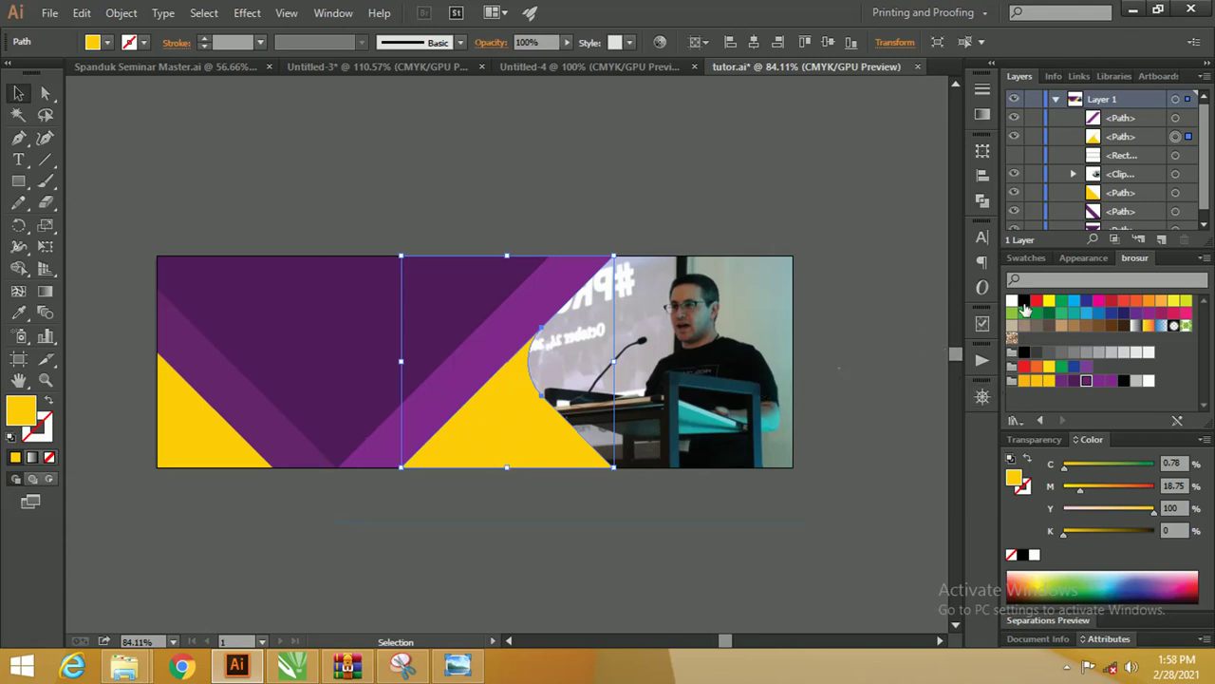
left_click(1085, 258)
Copy the middle yellow triangle and paste the copy in front (Ctrl+C, Ctrl+F).
left_click(1061, 420)
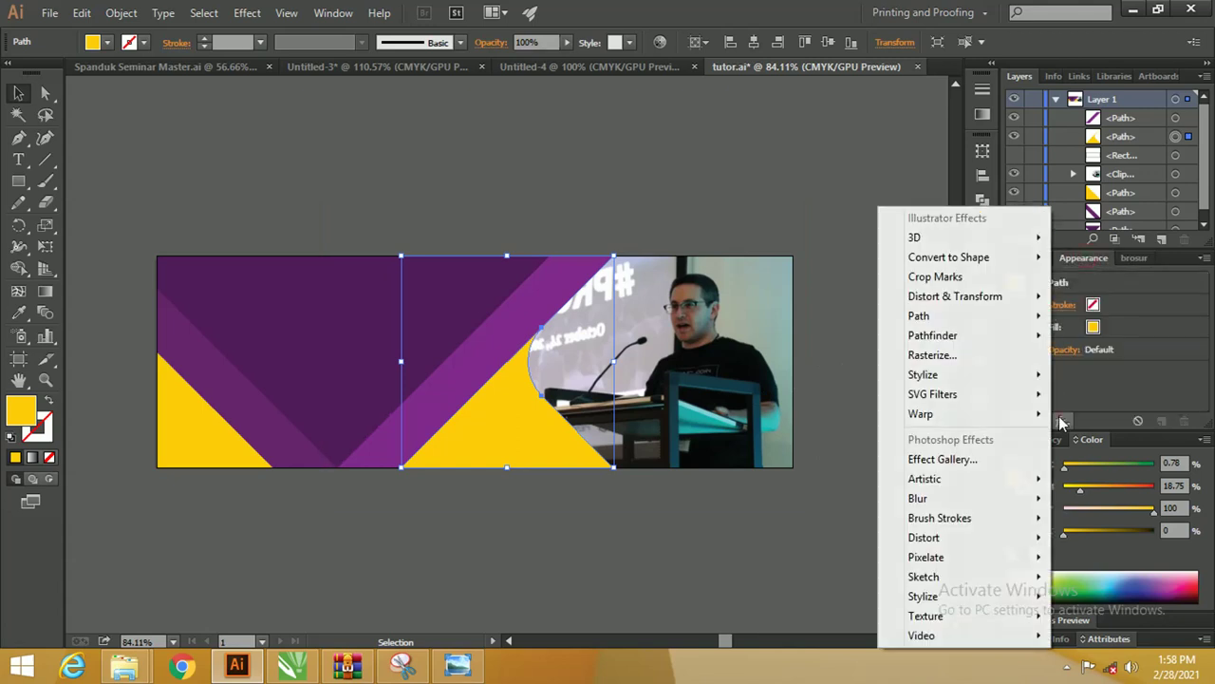
mouse_move(919, 315)
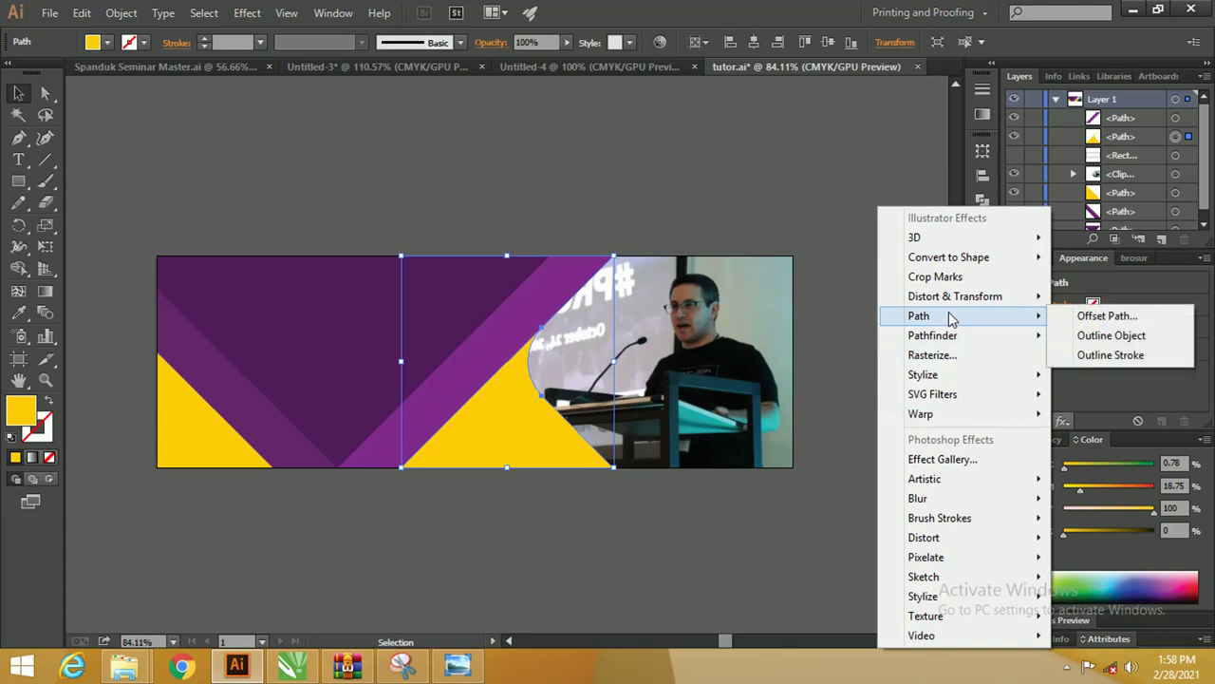
left_click(848, 218)
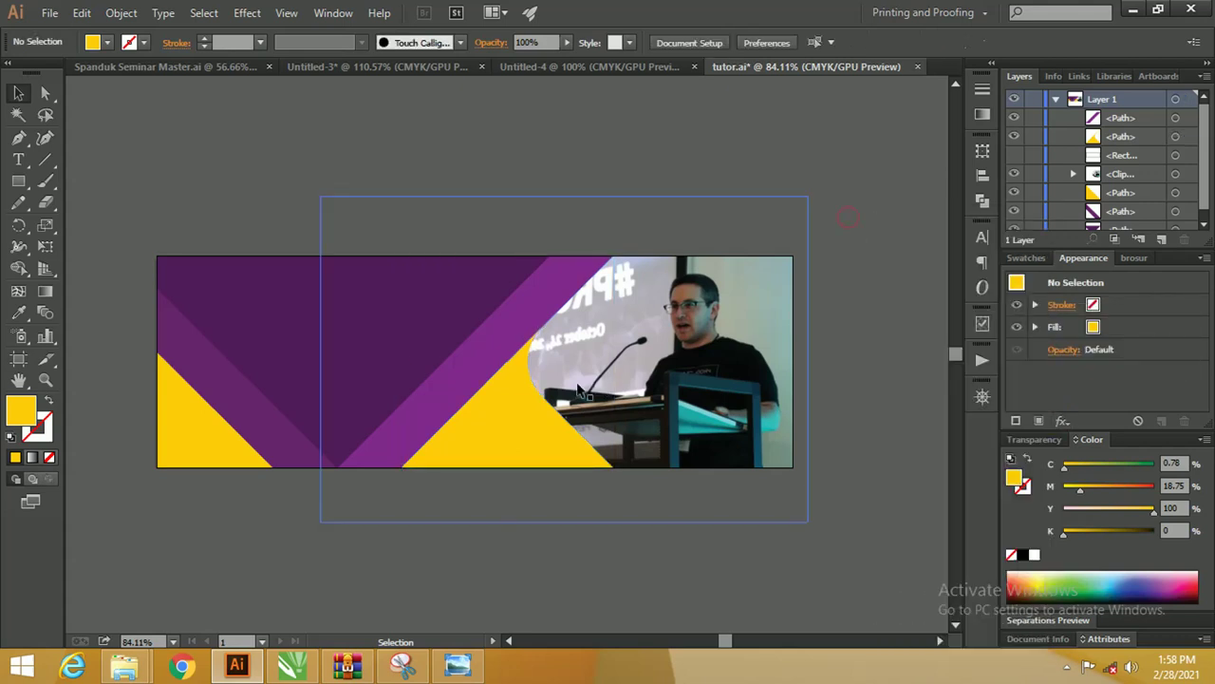
left_click(509, 402)
key("a")
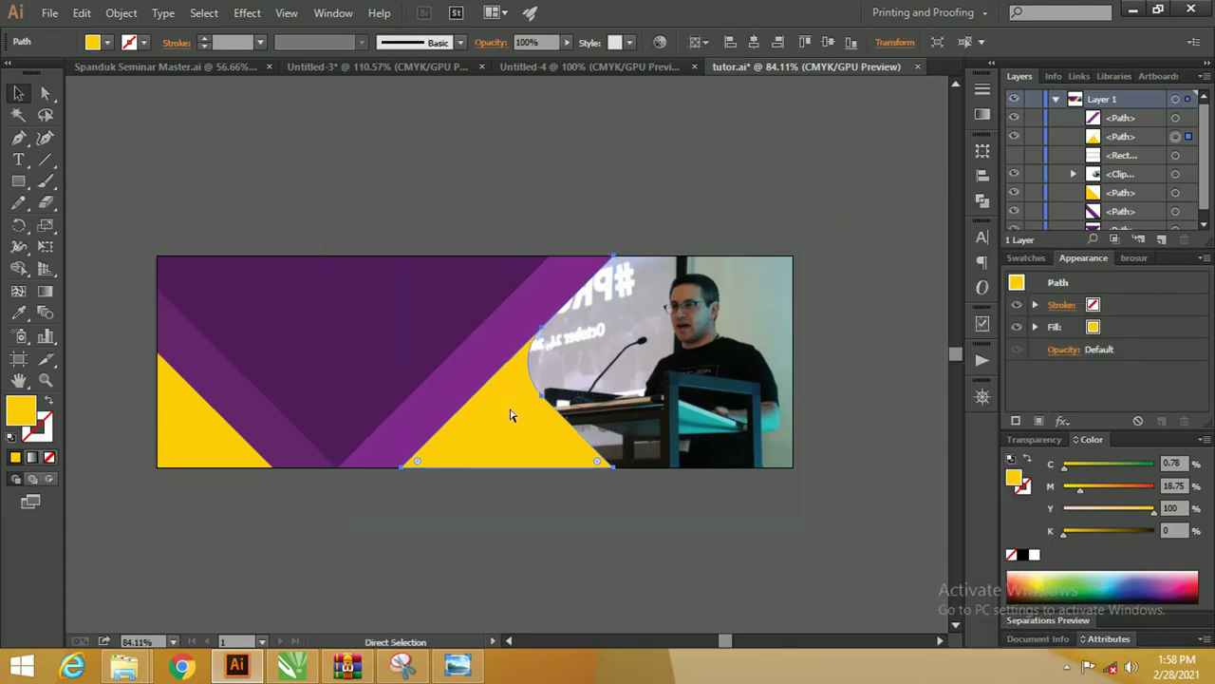
key("ctrl+c")
key("ctrl+f")
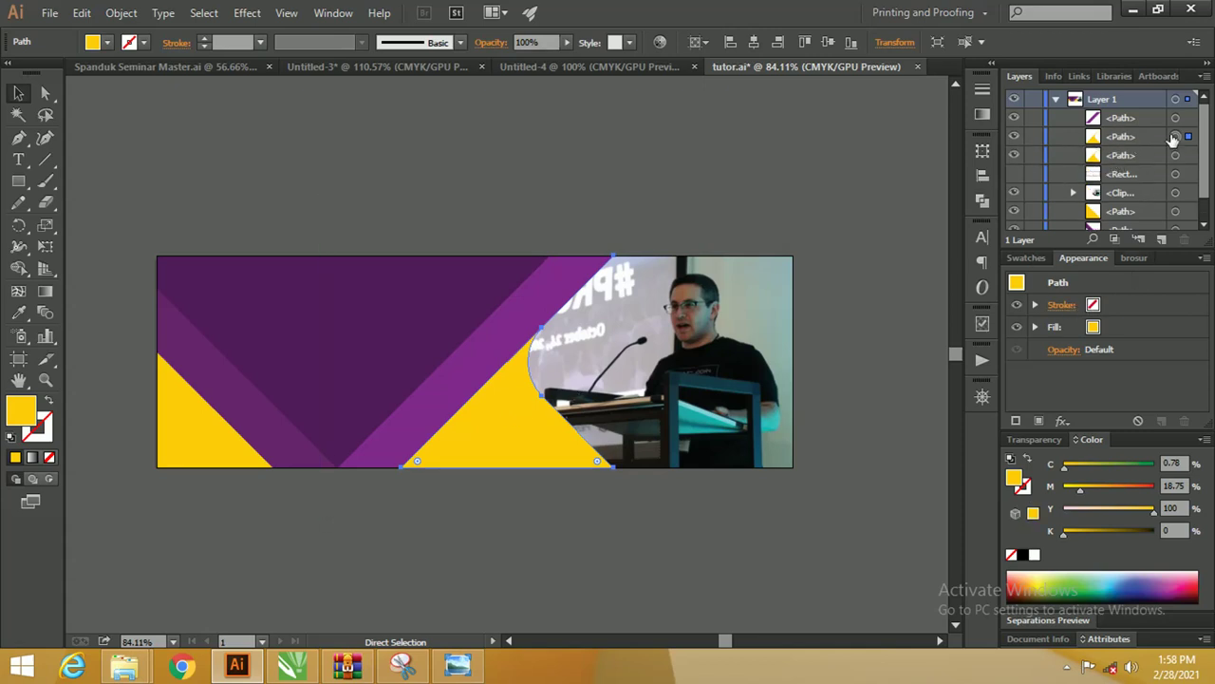
Apply an Offset Path effect of −0.3528 cm to the triangle copy.
left_click(1062, 421)
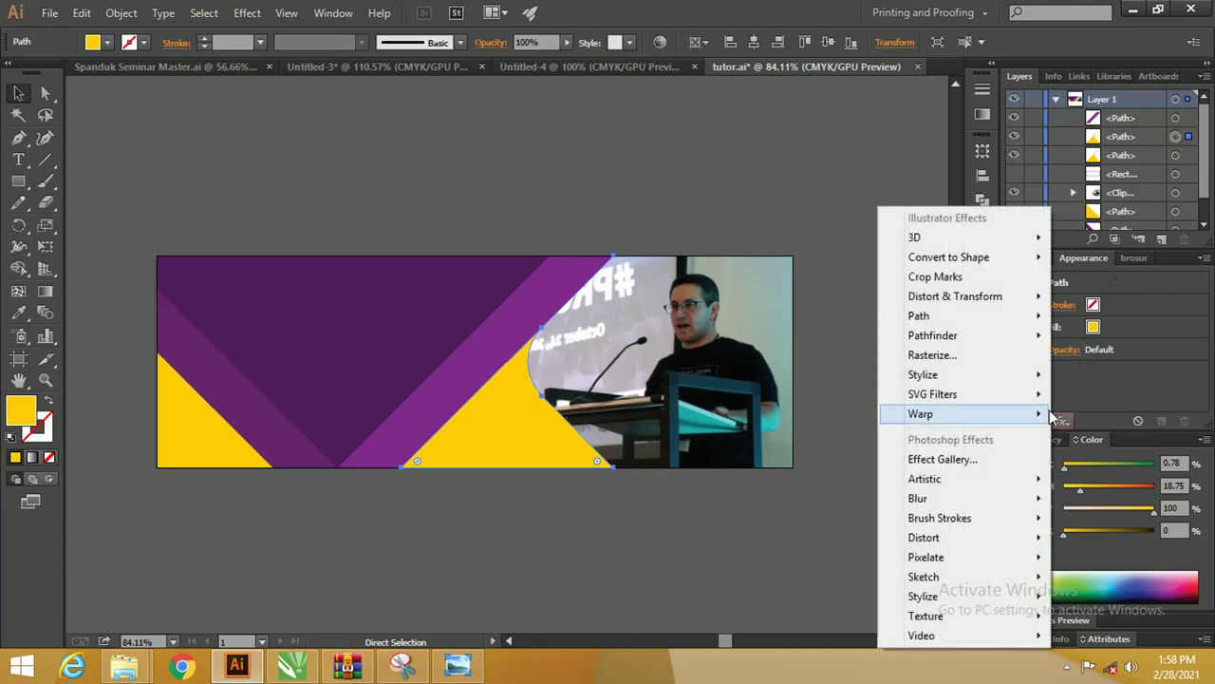
mouse_move(918, 315)
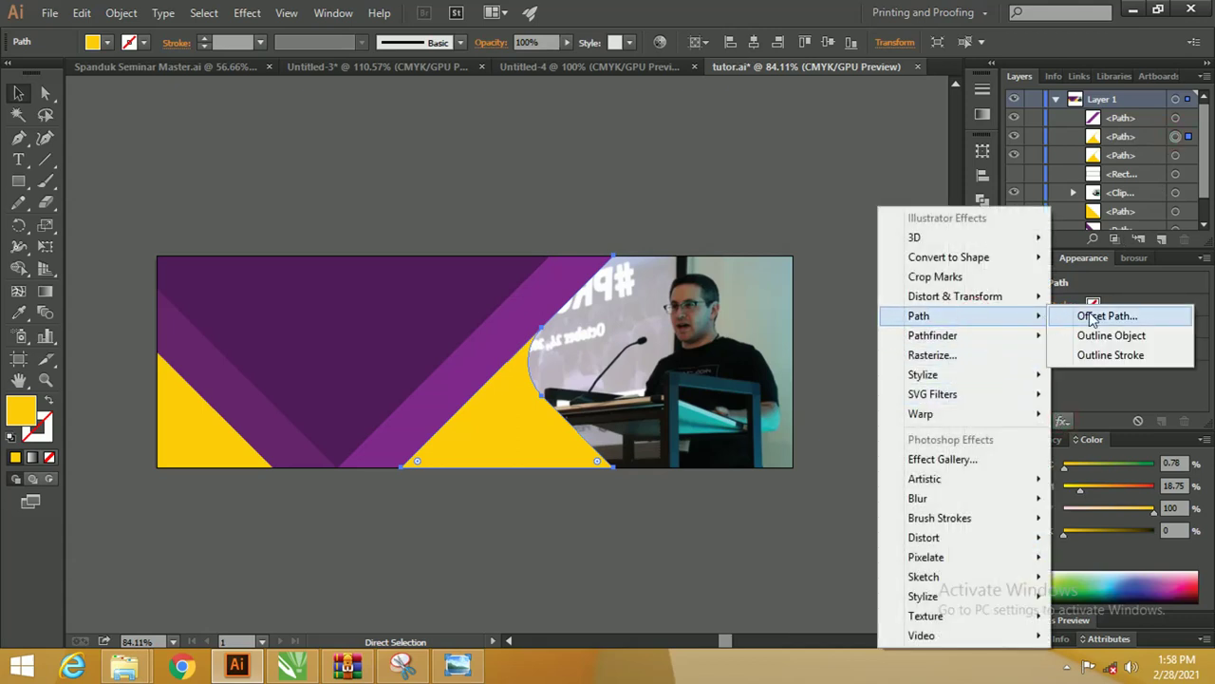
left_click(1089, 316)
left_click(727, 282)
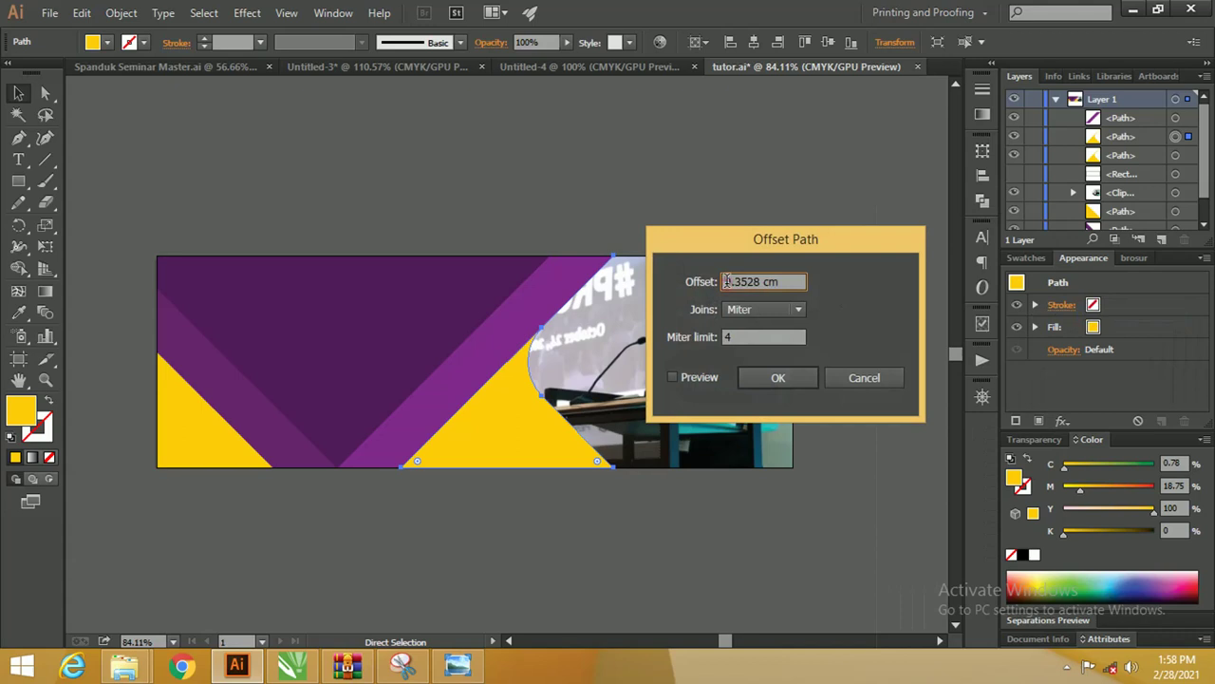
type("-")
left_click(672, 377)
left_click_drag(745, 239, 661, 205)
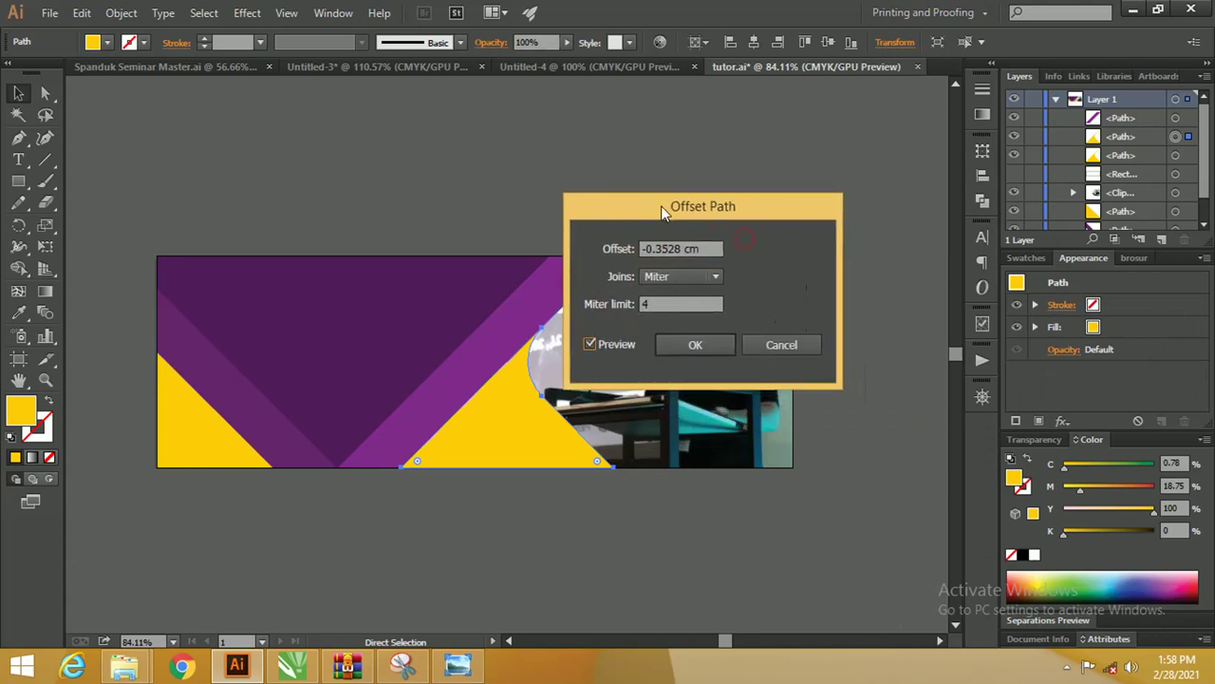
left_click(705, 347)
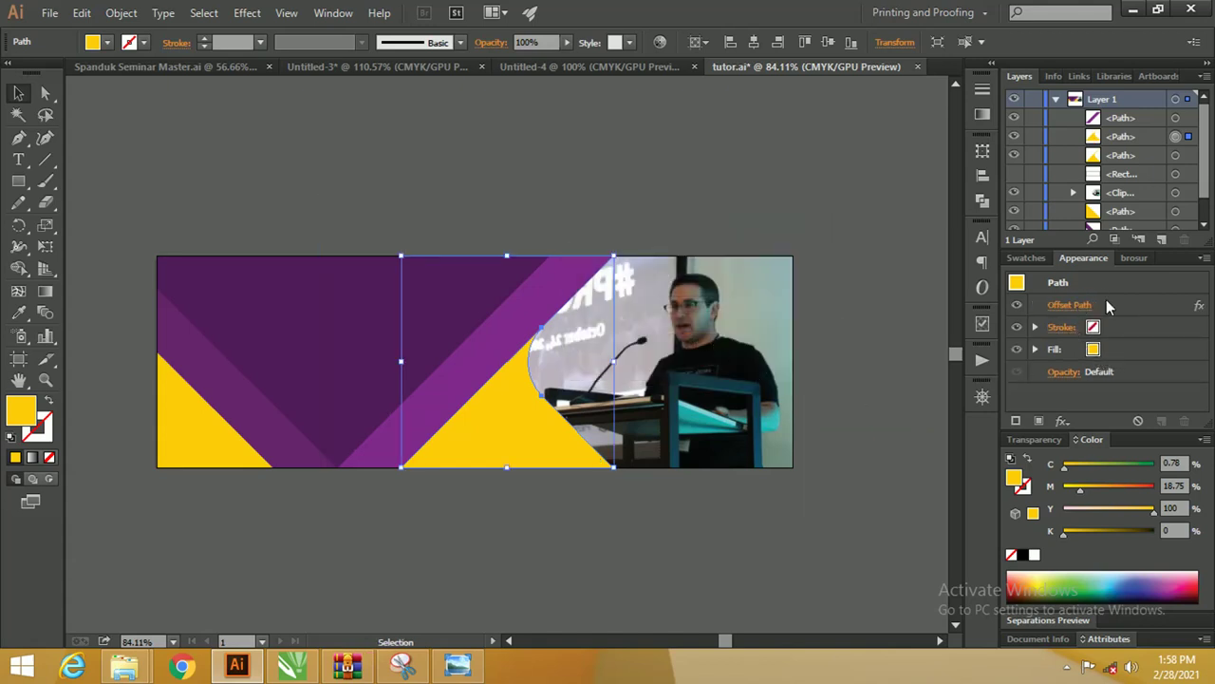
Fill the inset copy with the brosur yellow-orange swatch and zoom in on it.
left_click(1037, 259)
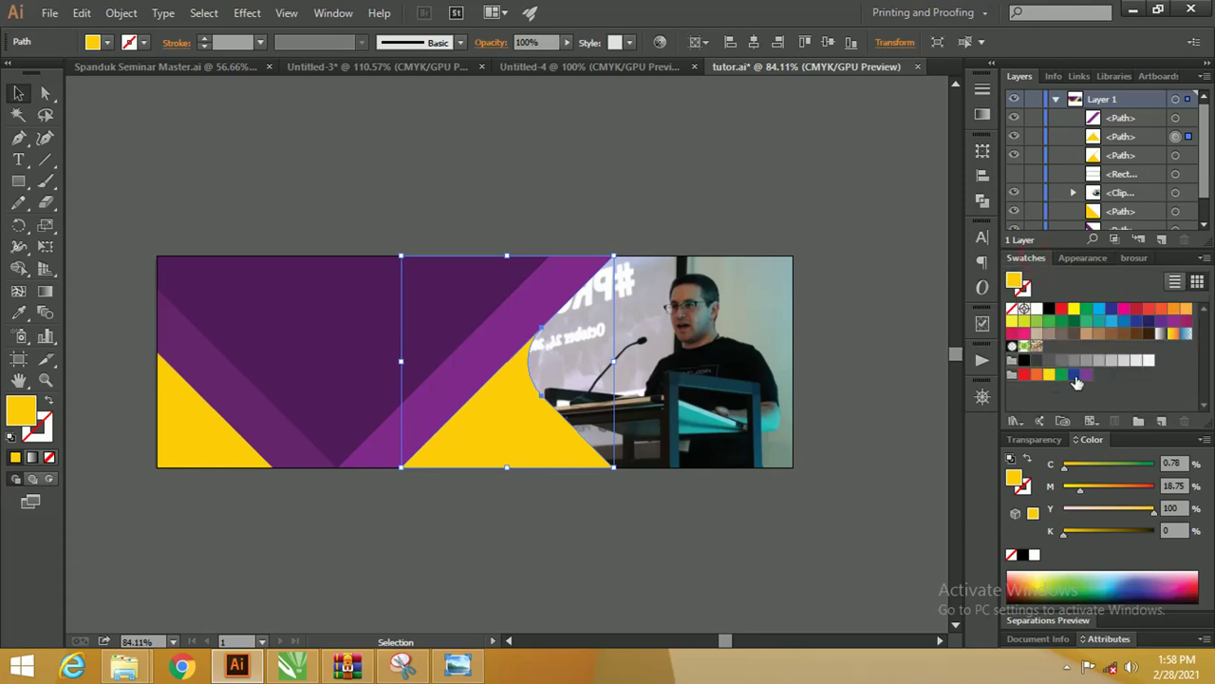
left_click(1132, 258)
left_click(1036, 381)
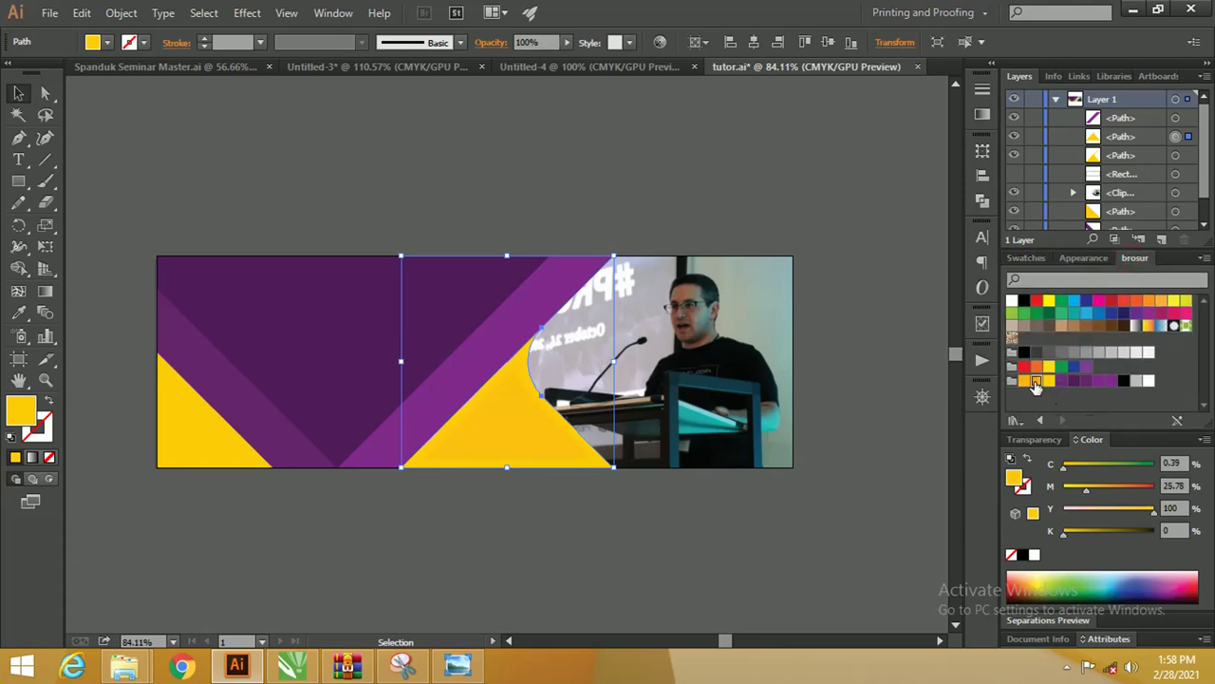
scroll(503, 454, "left", 2)
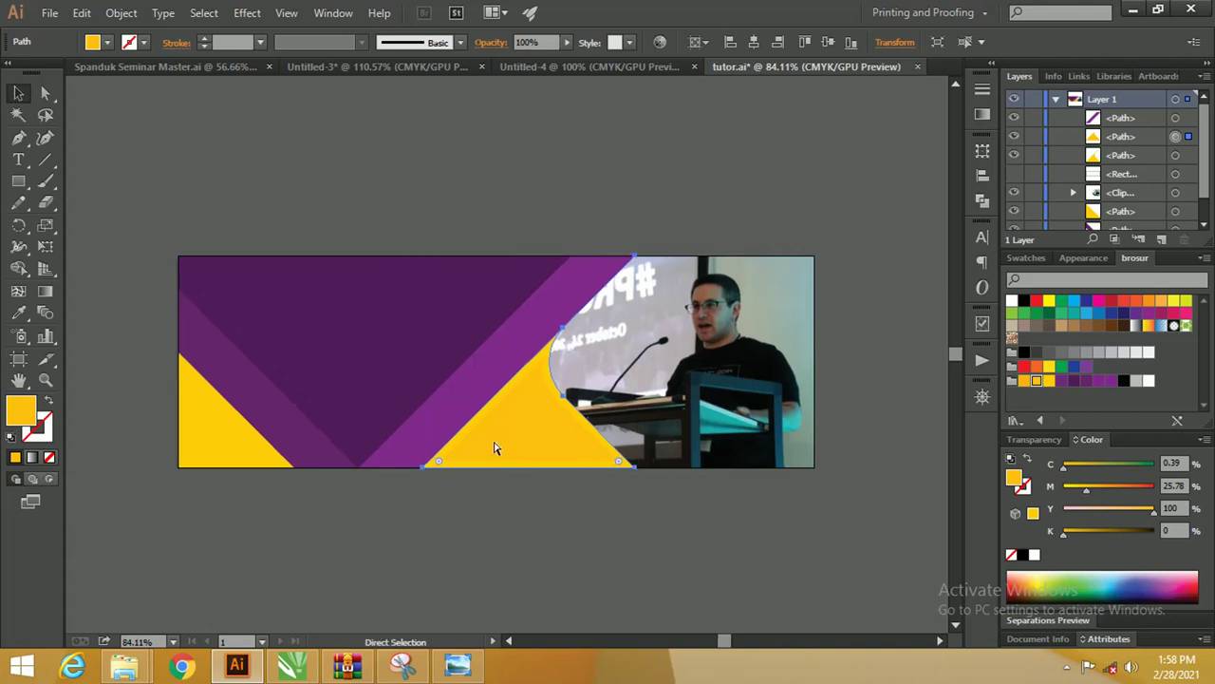
key("z")
left_click(546, 436)
left_click(693, 435)
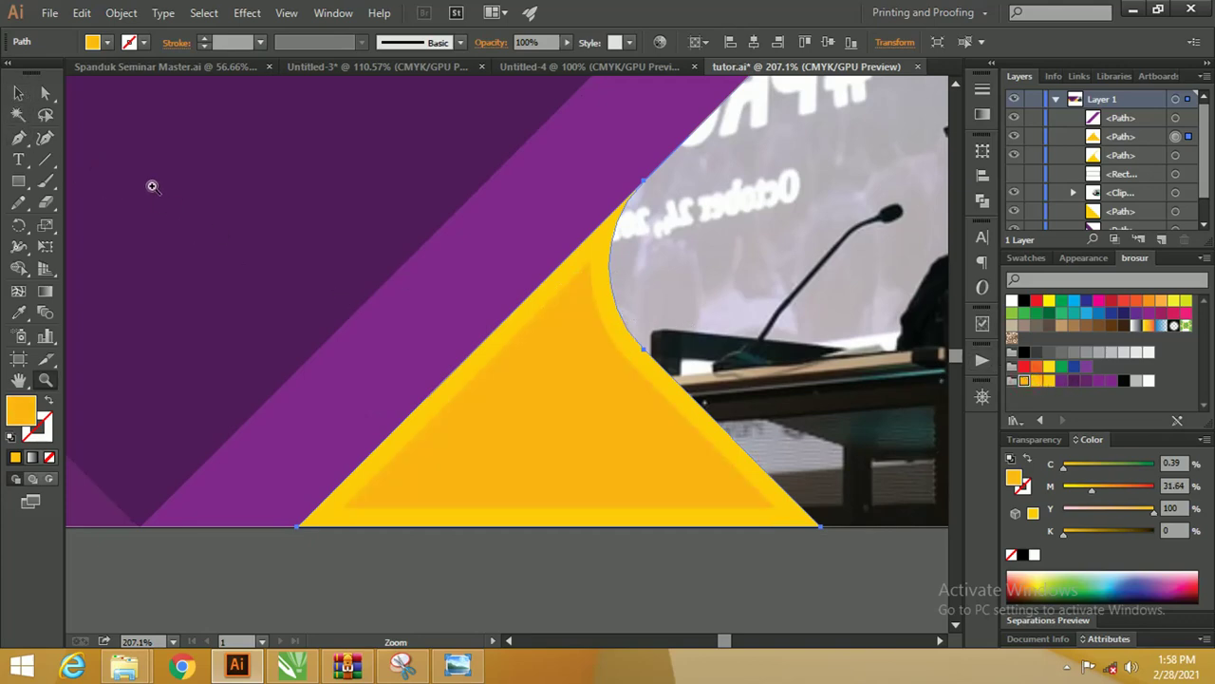
left_click(18, 92)
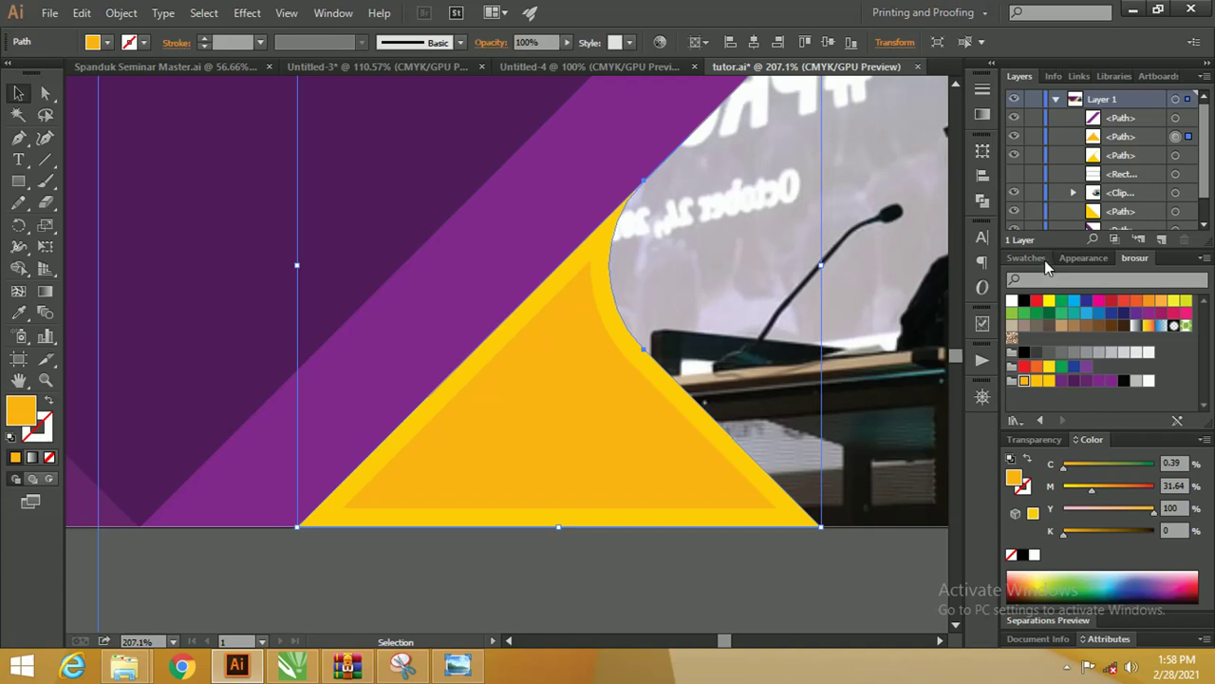
Change the triangle's Offset Path value to −0.1528 cm, comparing with Preview.
left_click(1073, 259)
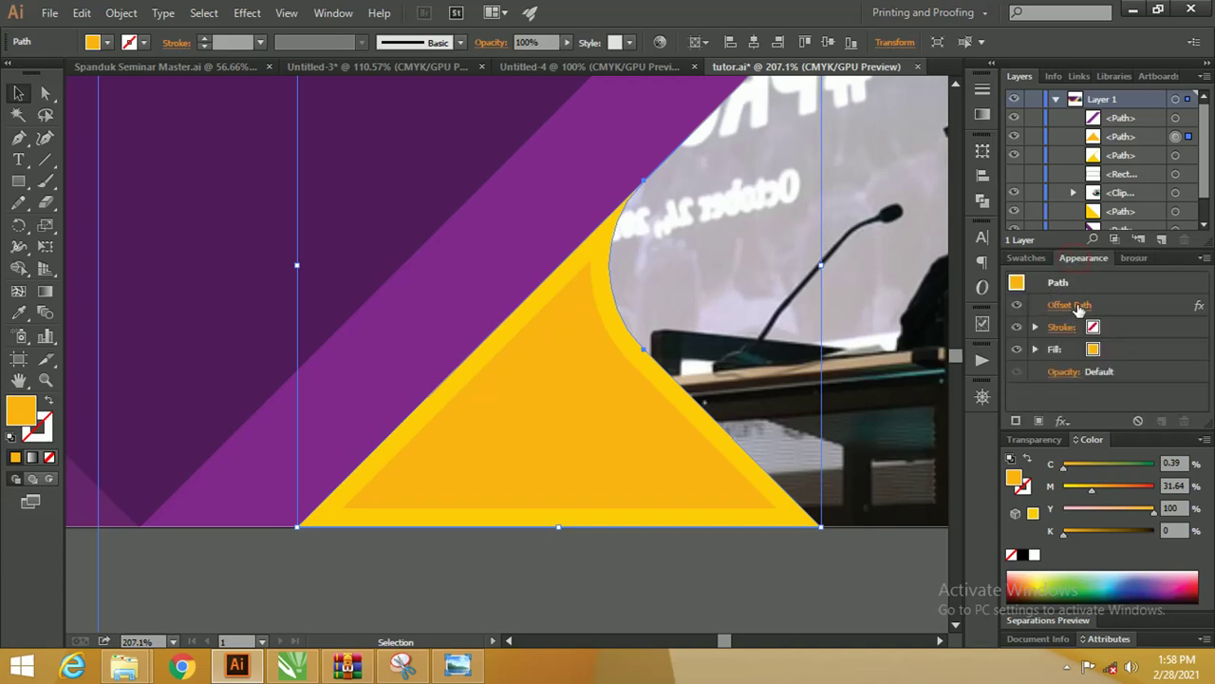
left_click(1070, 304)
left_click(662, 248)
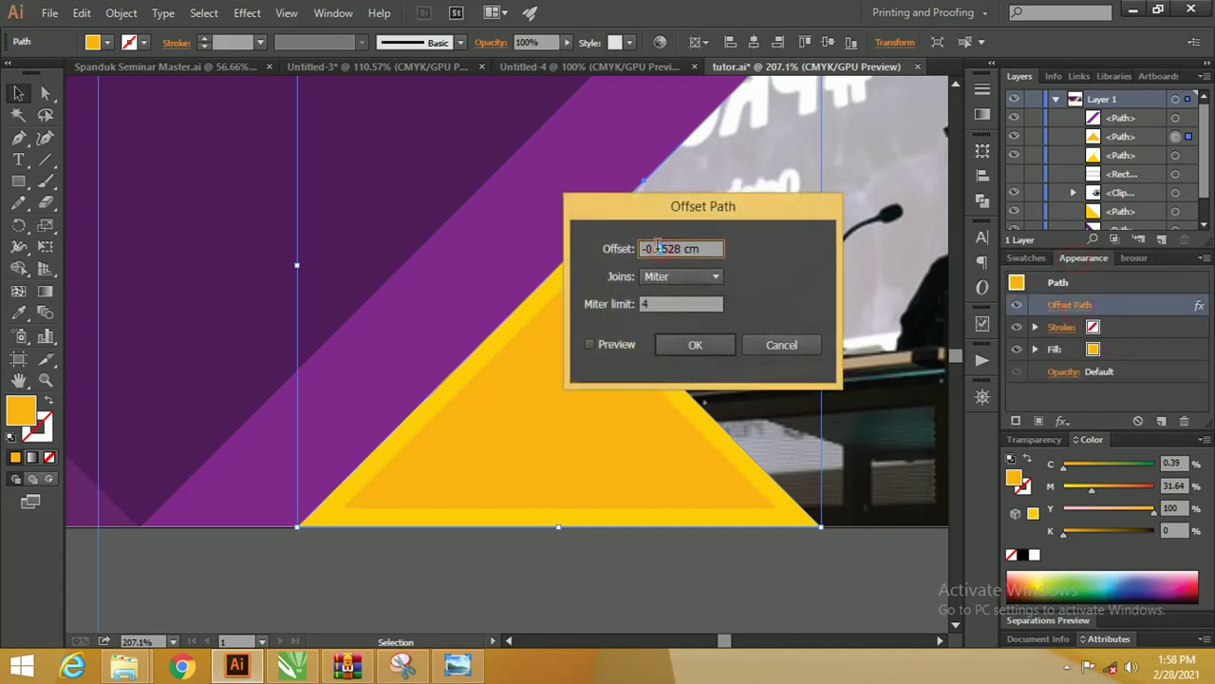
left_click(590, 345)
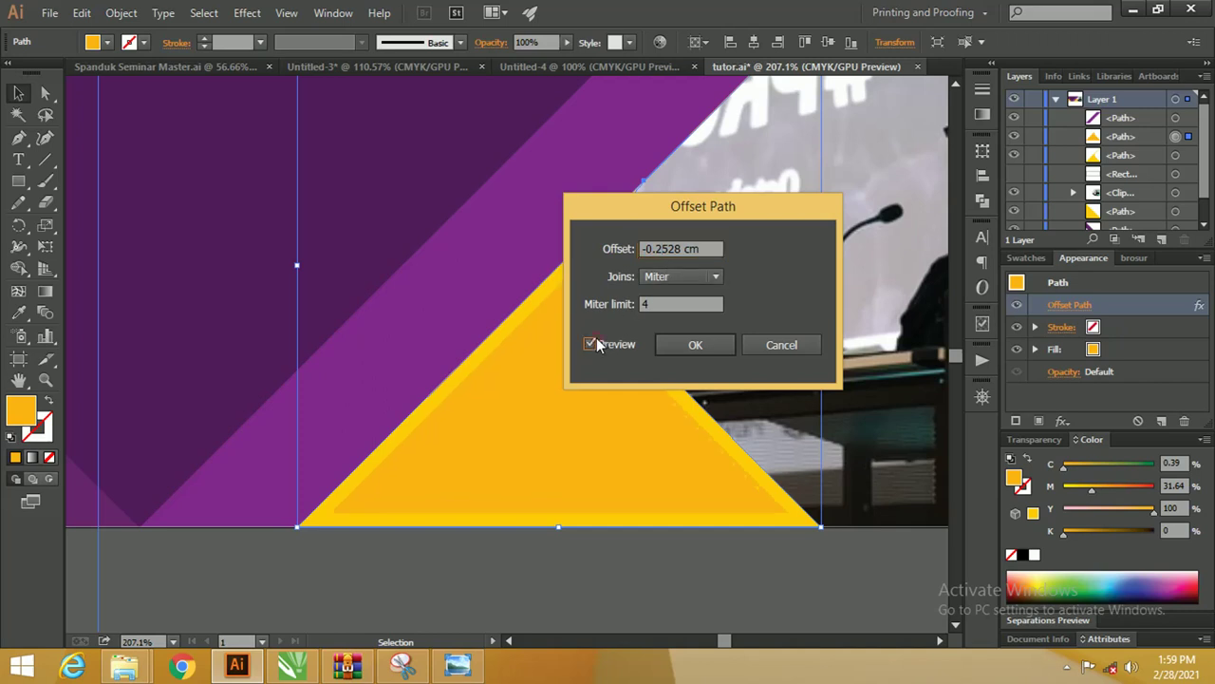
left_click_drag(777, 205, 872, 143)
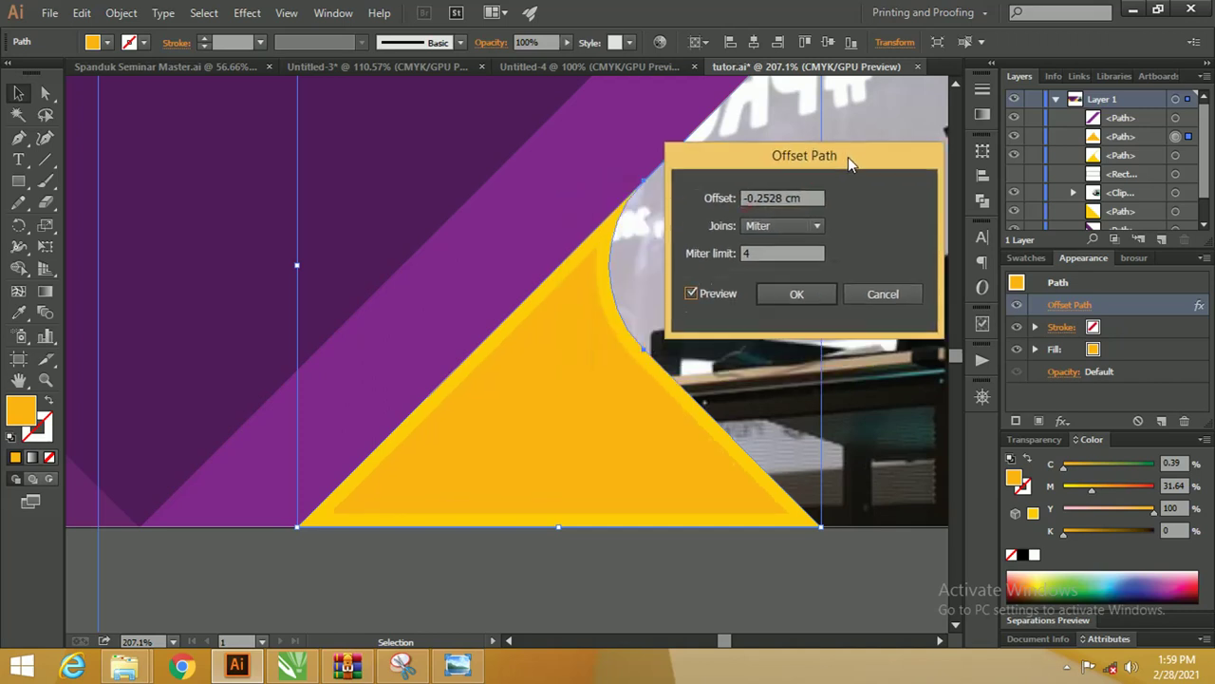
left_click(759, 186)
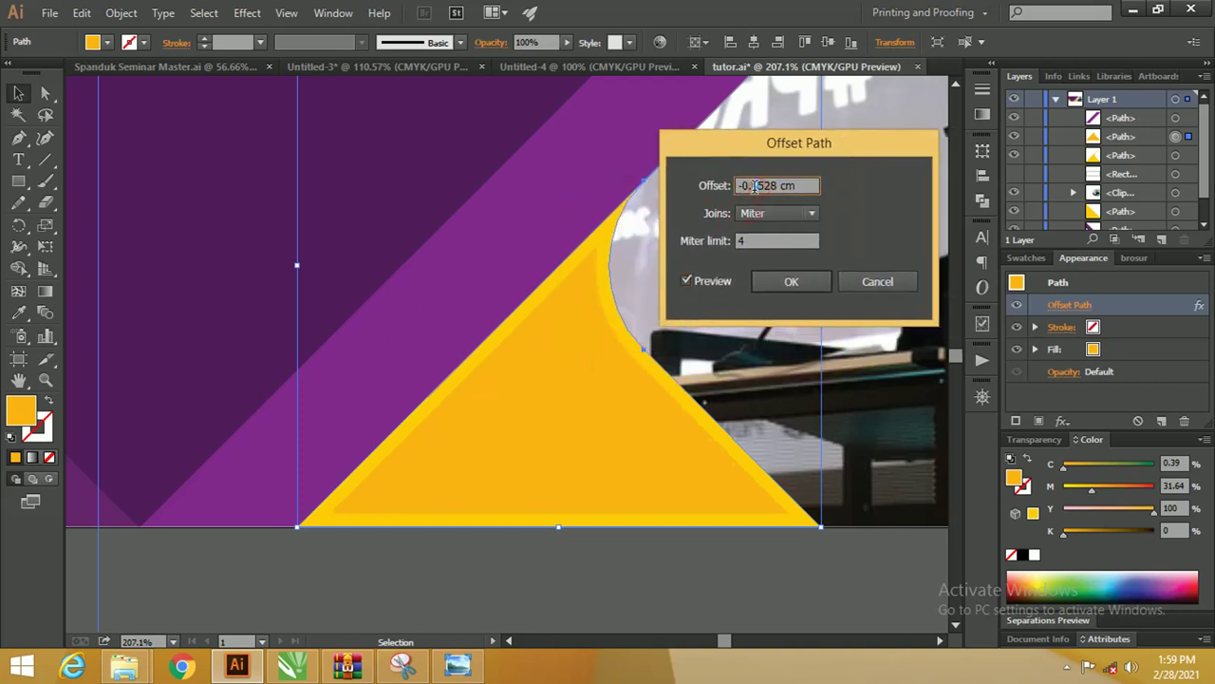
type("-0.1528")
left_click(708, 283)
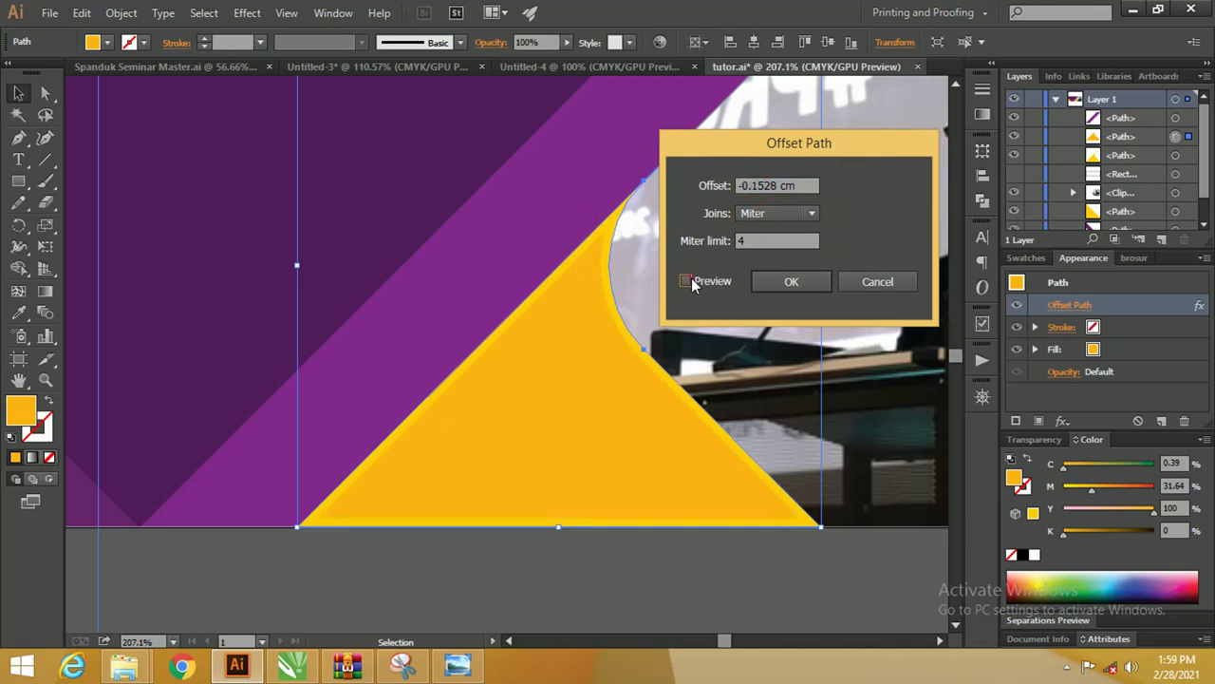
left_click(792, 282)
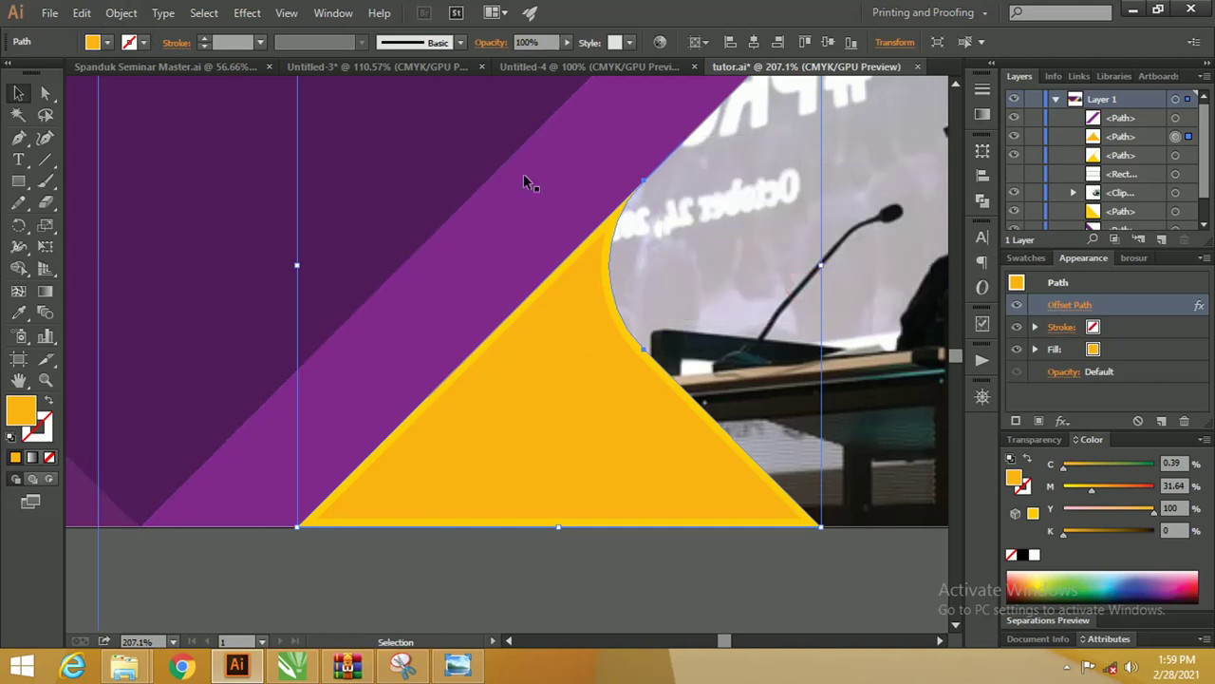
Expand the inset triangle's appearance into a real path and show its anchor points.
left_click(123, 13)
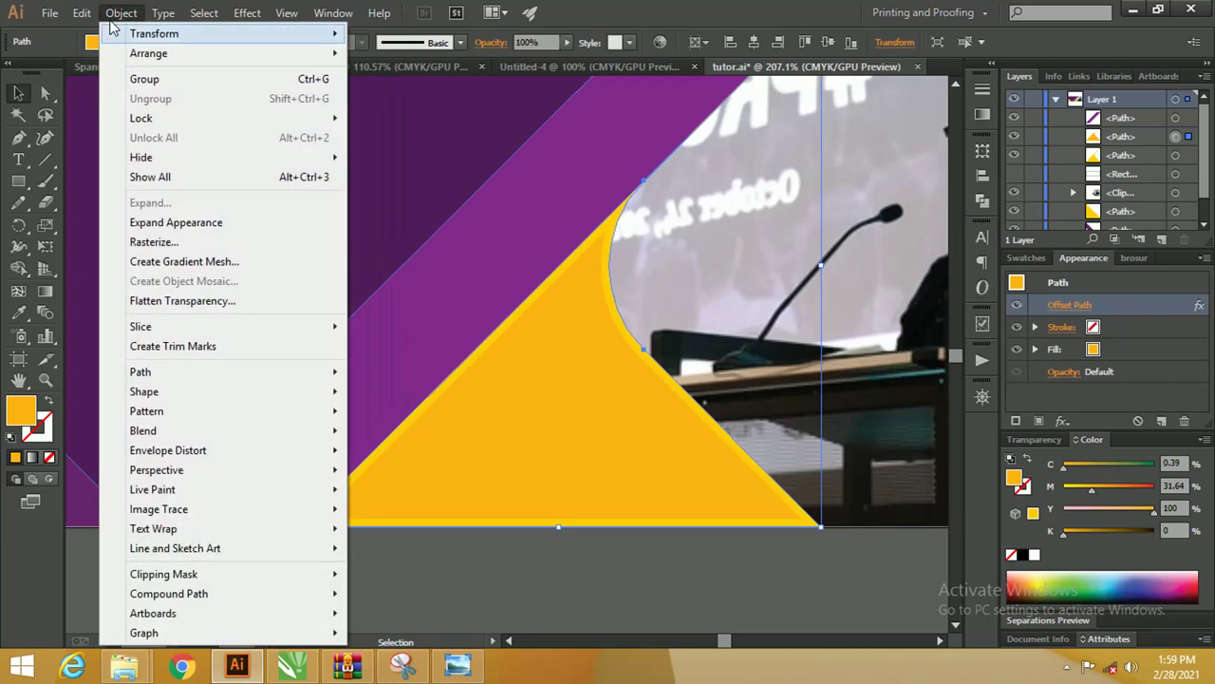
left_click(176, 226)
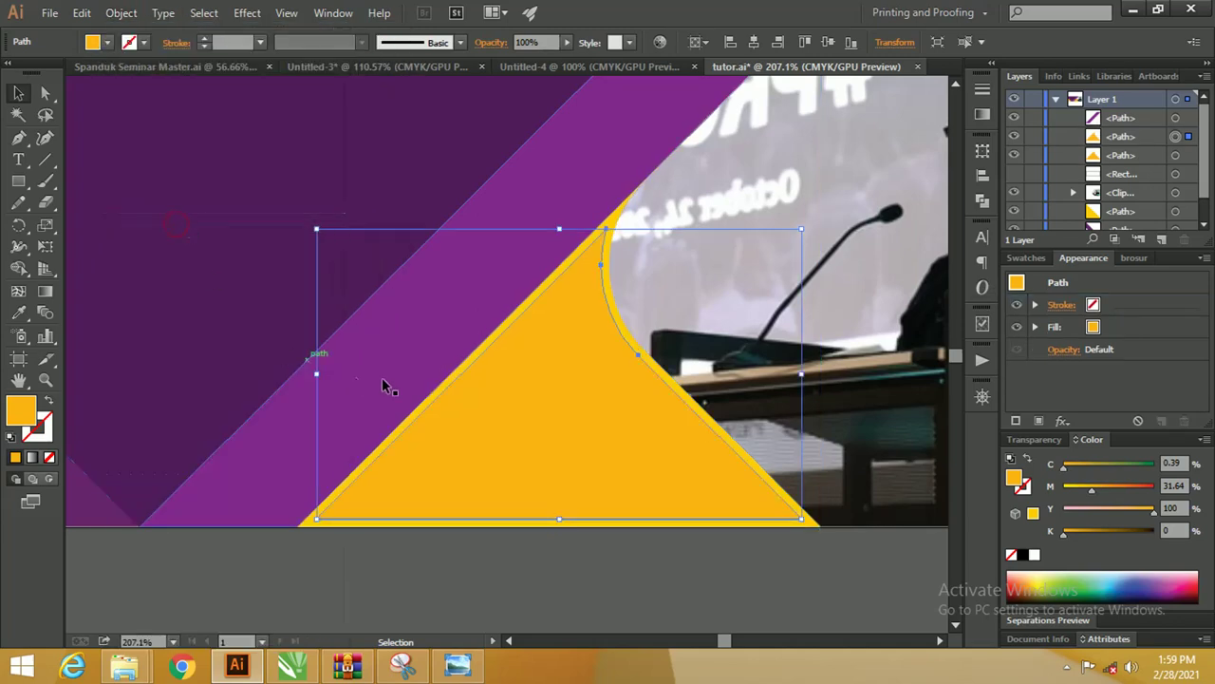
left_click_drag(463, 383, 426, 237)
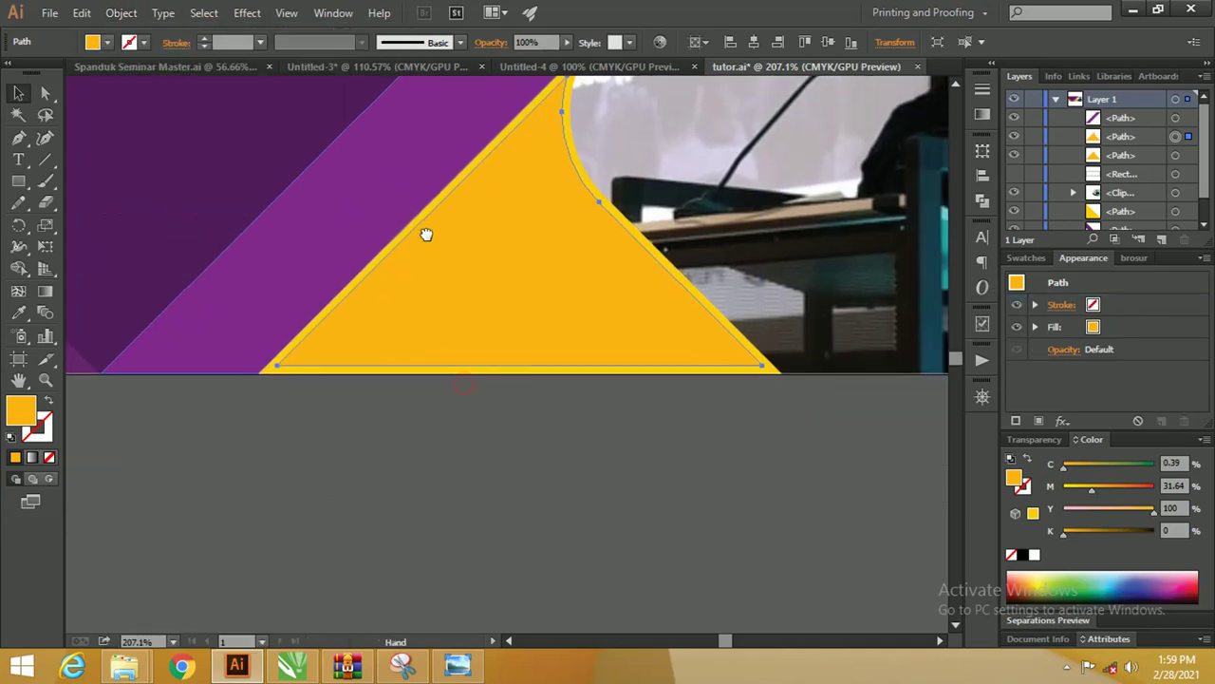
left_click(483, 427)
left_click(534, 327)
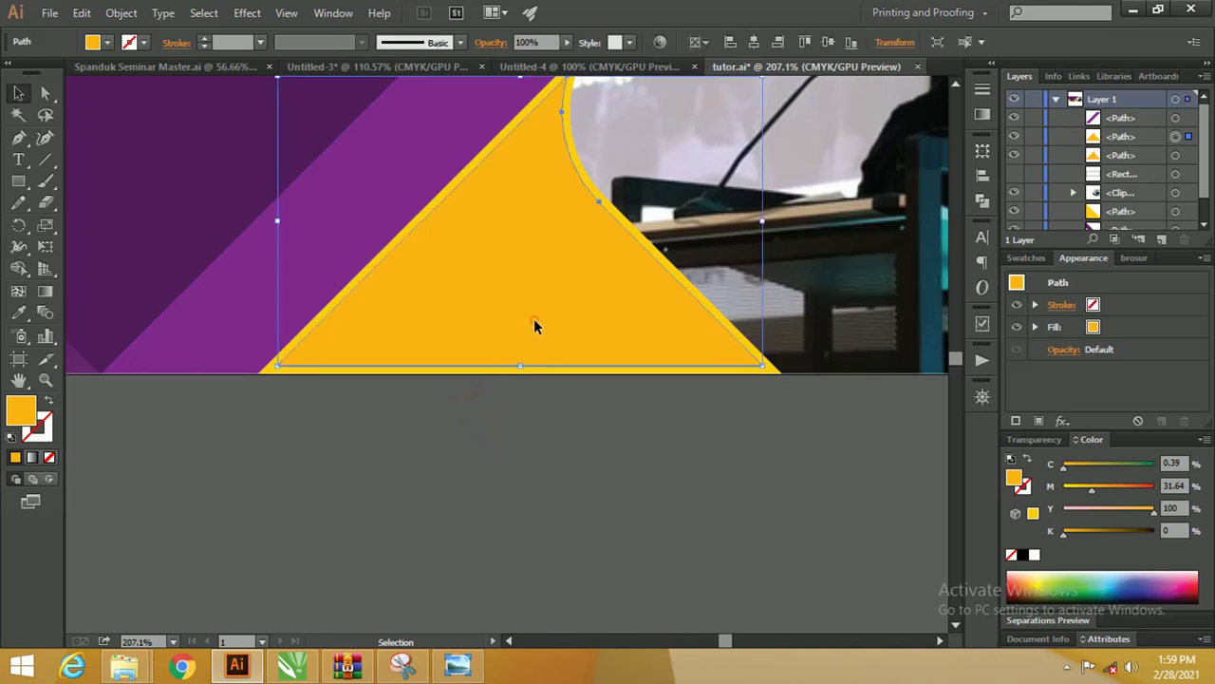
left_click(45, 92)
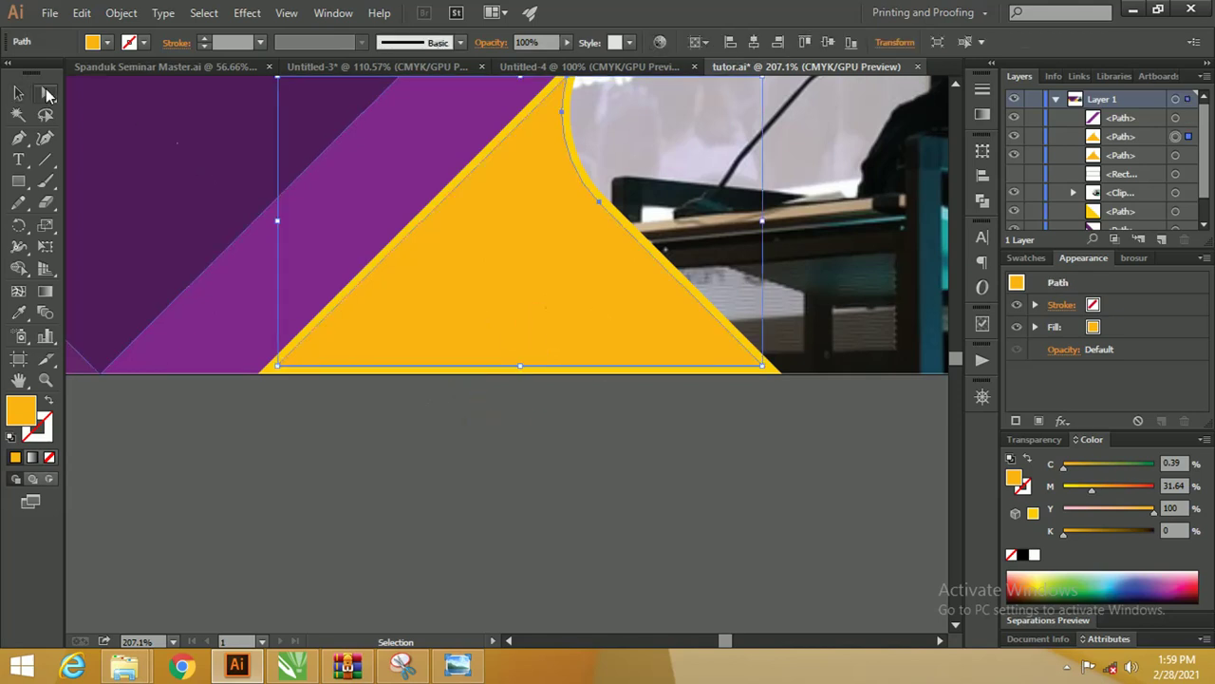
Drag both bottom corners of the inset triangle onto the banner's bottom edge.
left_click(276, 367)
left_click_drag(276, 367, 259, 382)
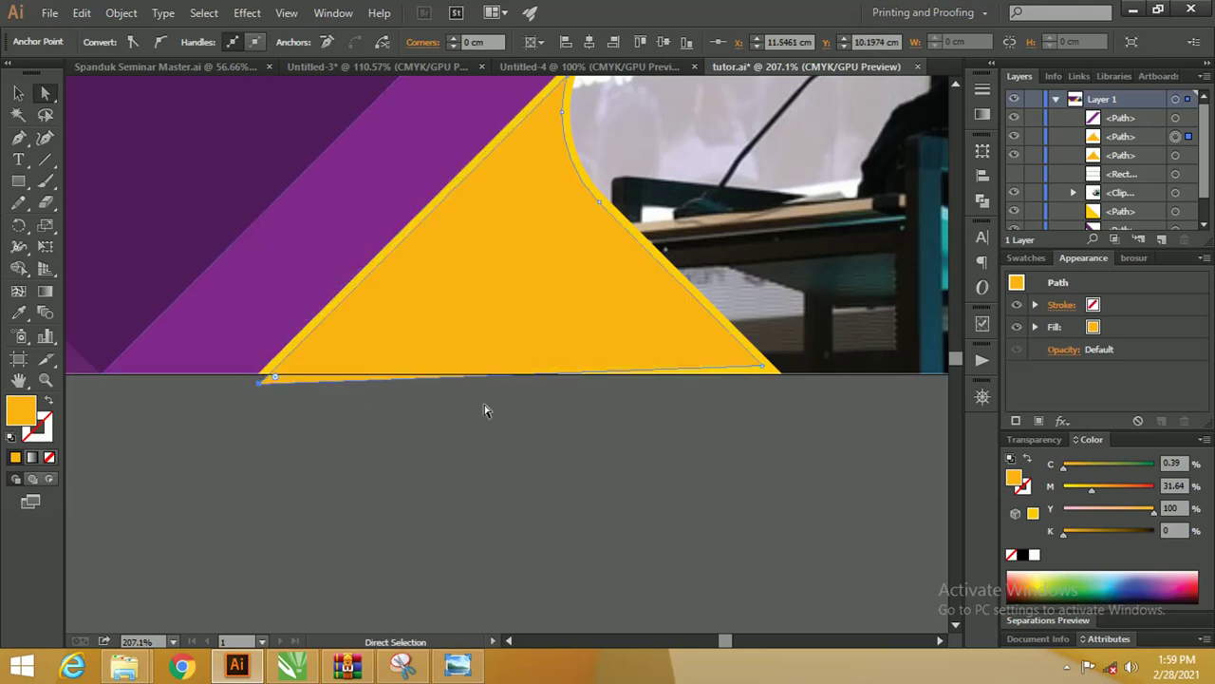
left_click_drag(766, 380, 772, 379)
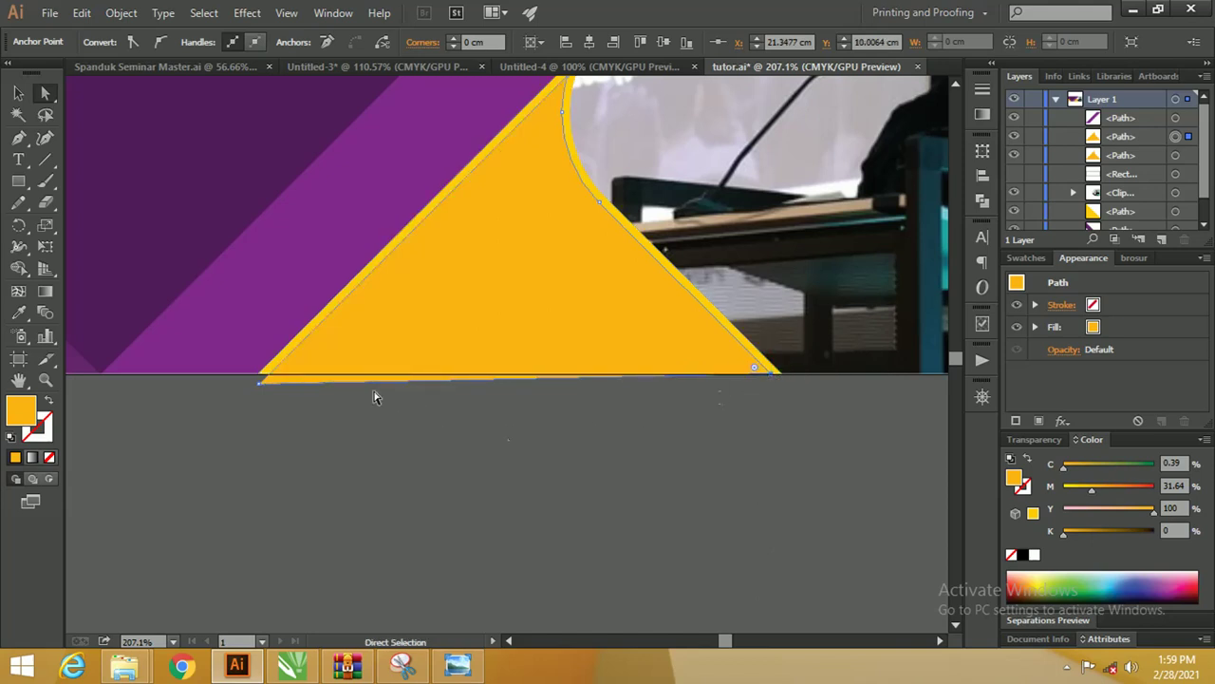
left_click_drag(261, 389, 268, 372)
scroll(711, 326, "down", 3)
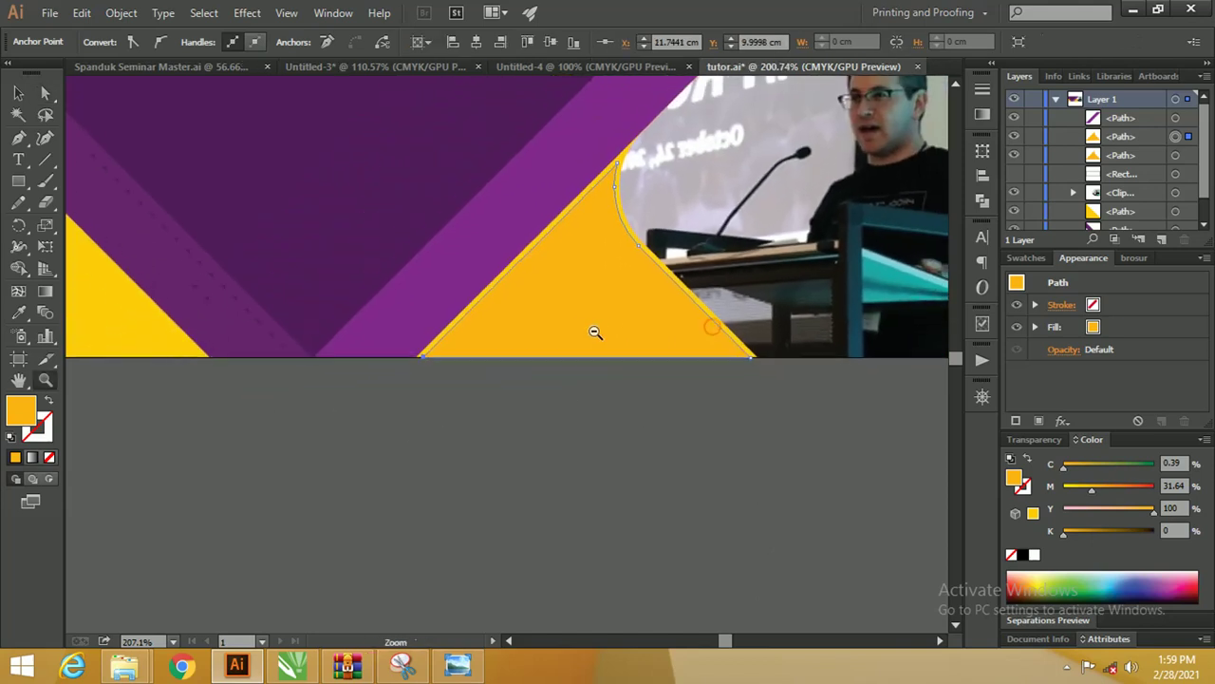
scroll(663, 292, "down", 1)
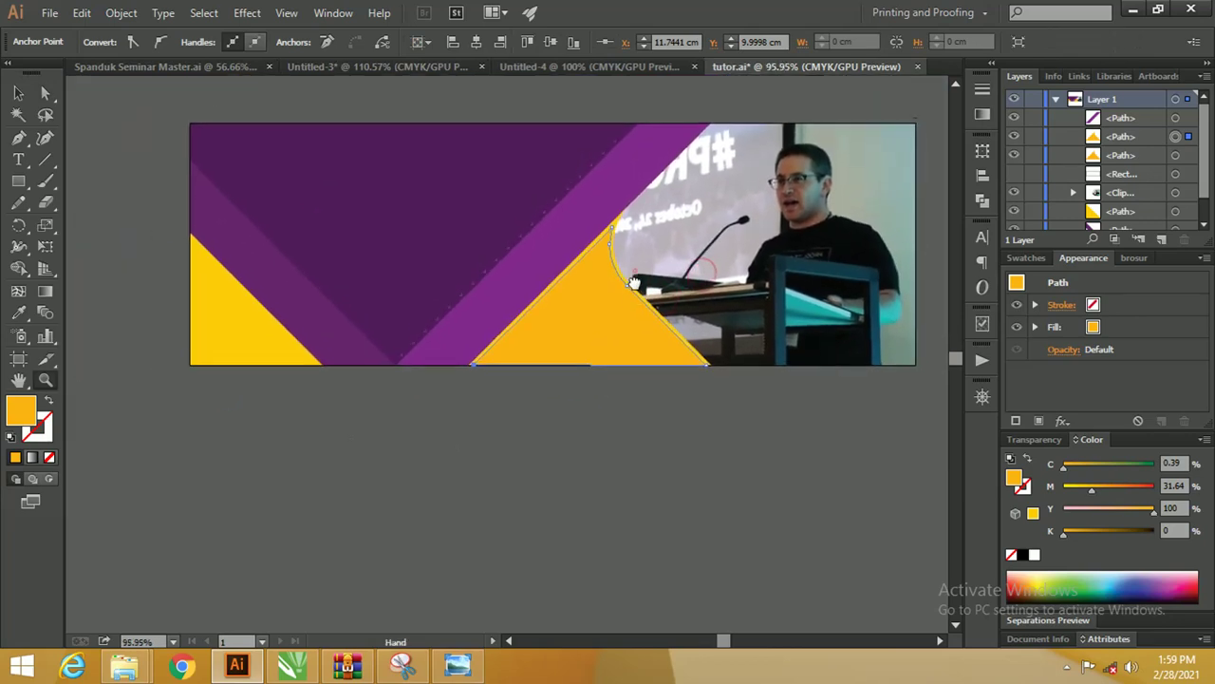
left_click_drag(630, 272, 691, 327)
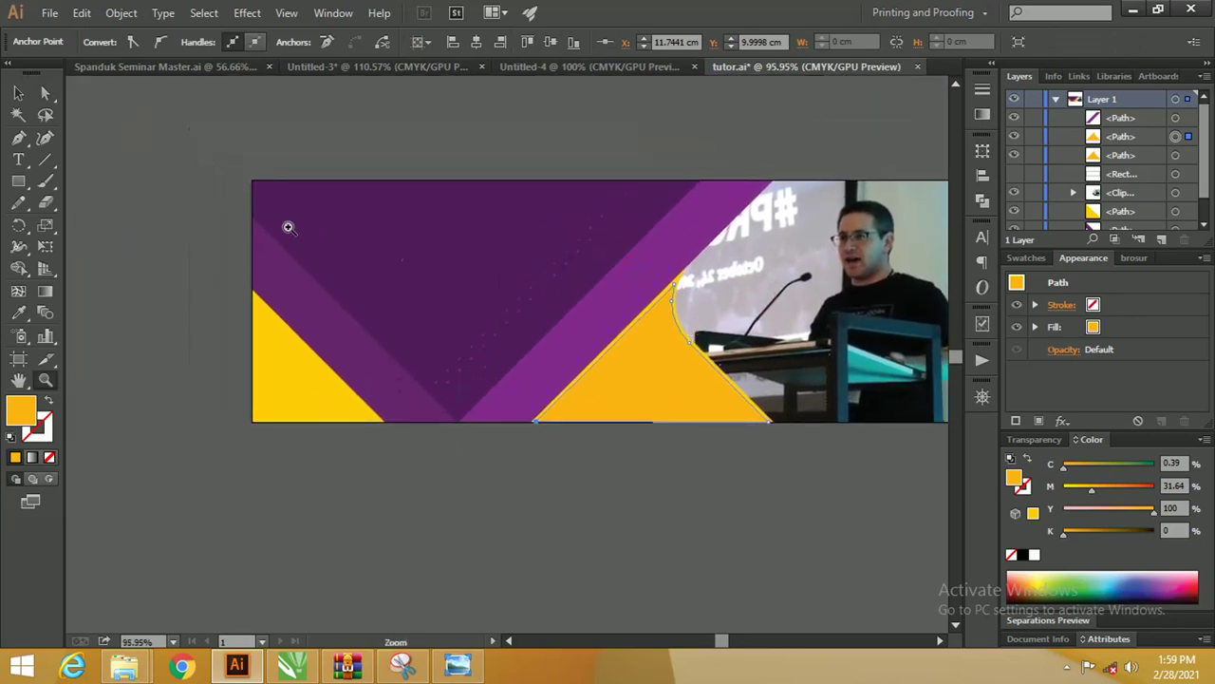
Draw a short vertical line left of the banner and zoom in on it.
left_click(18, 92)
left_click(40, 164)
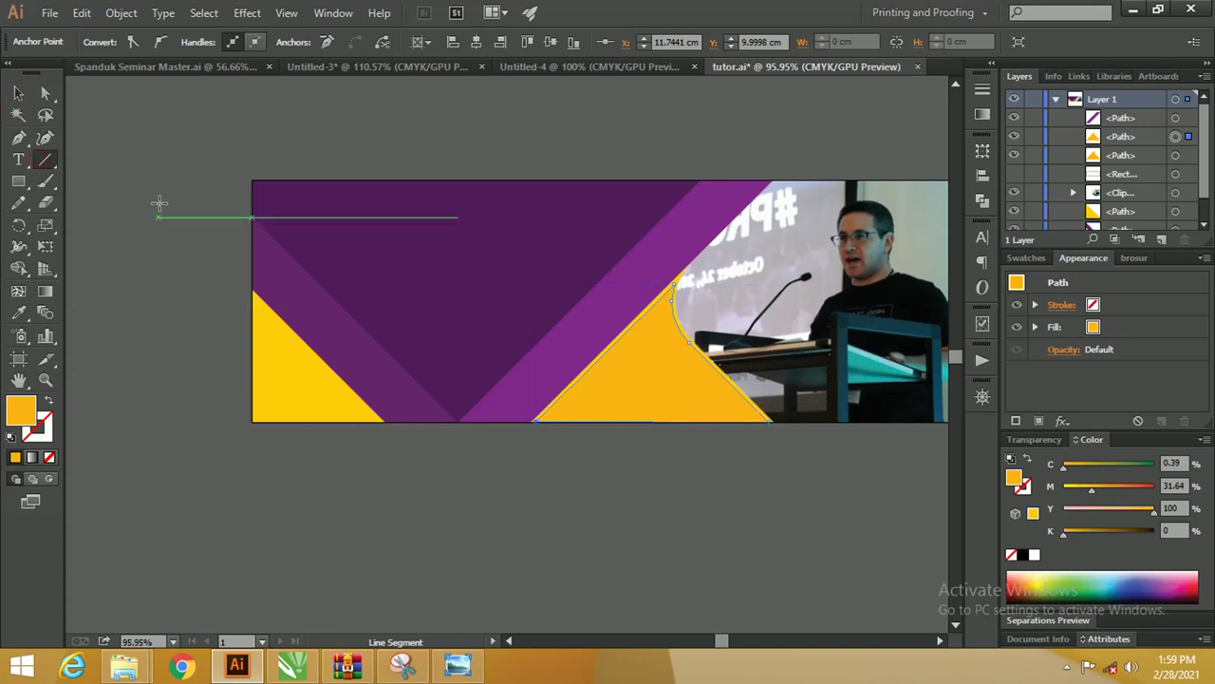
left_click_drag(159, 203, 159, 238)
key("d")
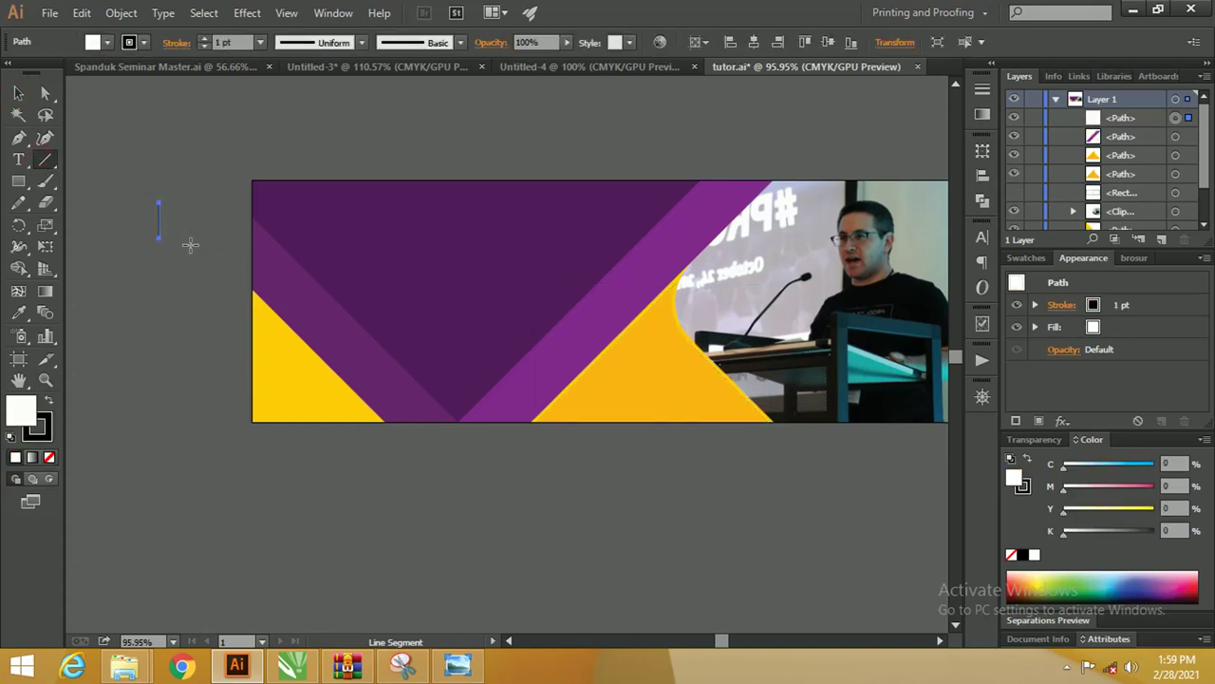
key("z")
left_click_drag(120, 170, 259, 244)
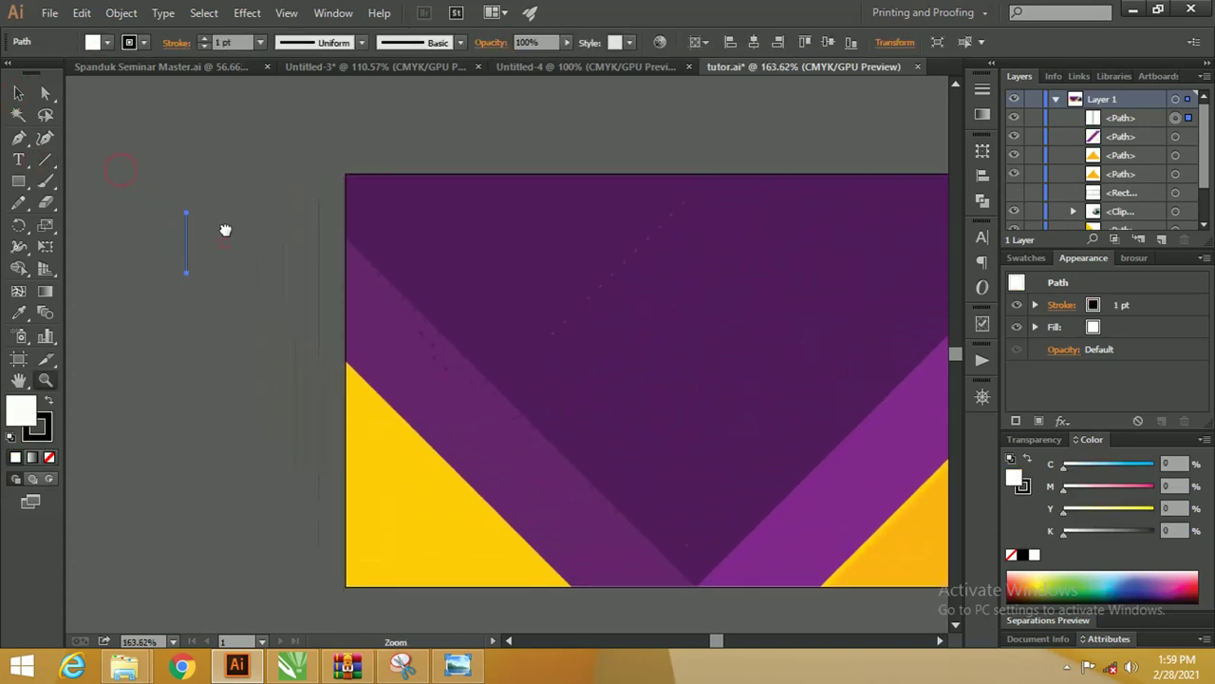
Give the line the triangle's yellow as a 2 pt stroke with no fill.
left_click(19, 314)
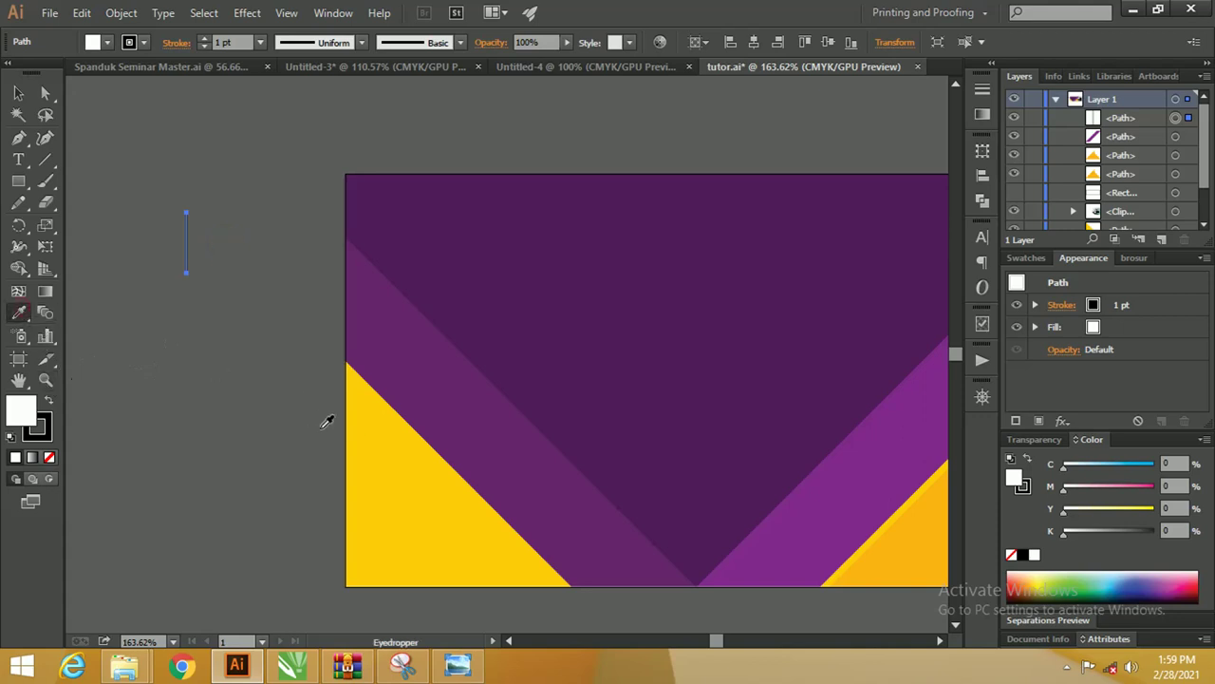
left_click(375, 455)
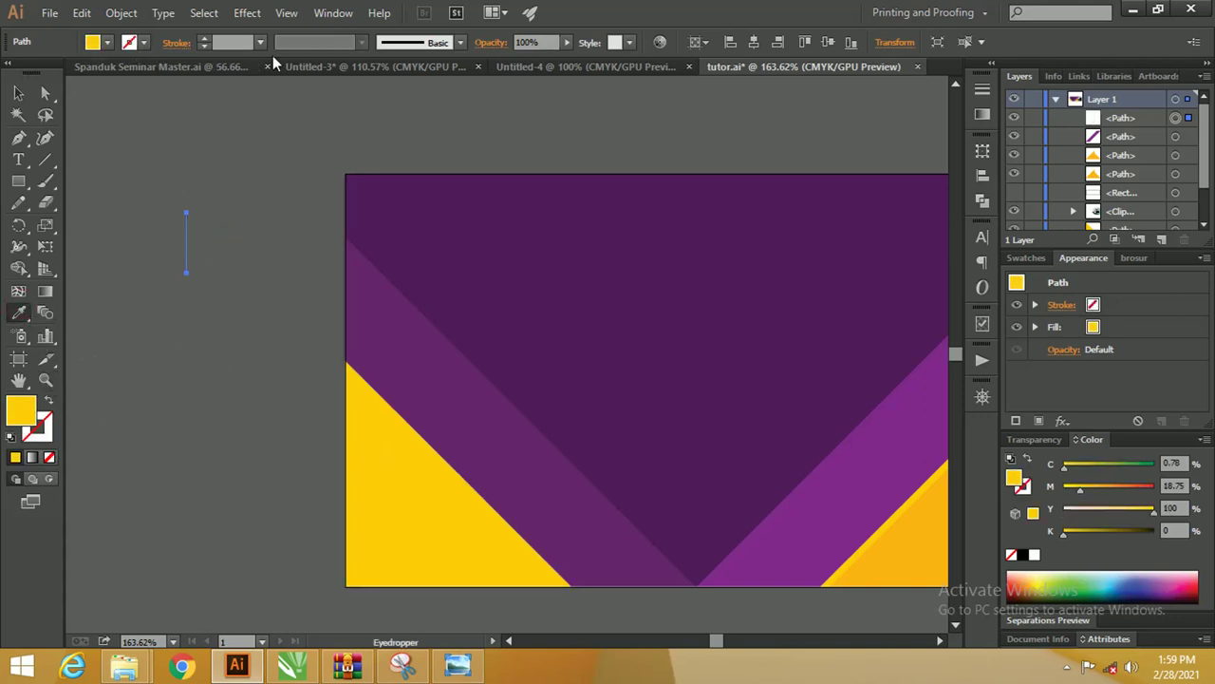
left_click(205, 42)
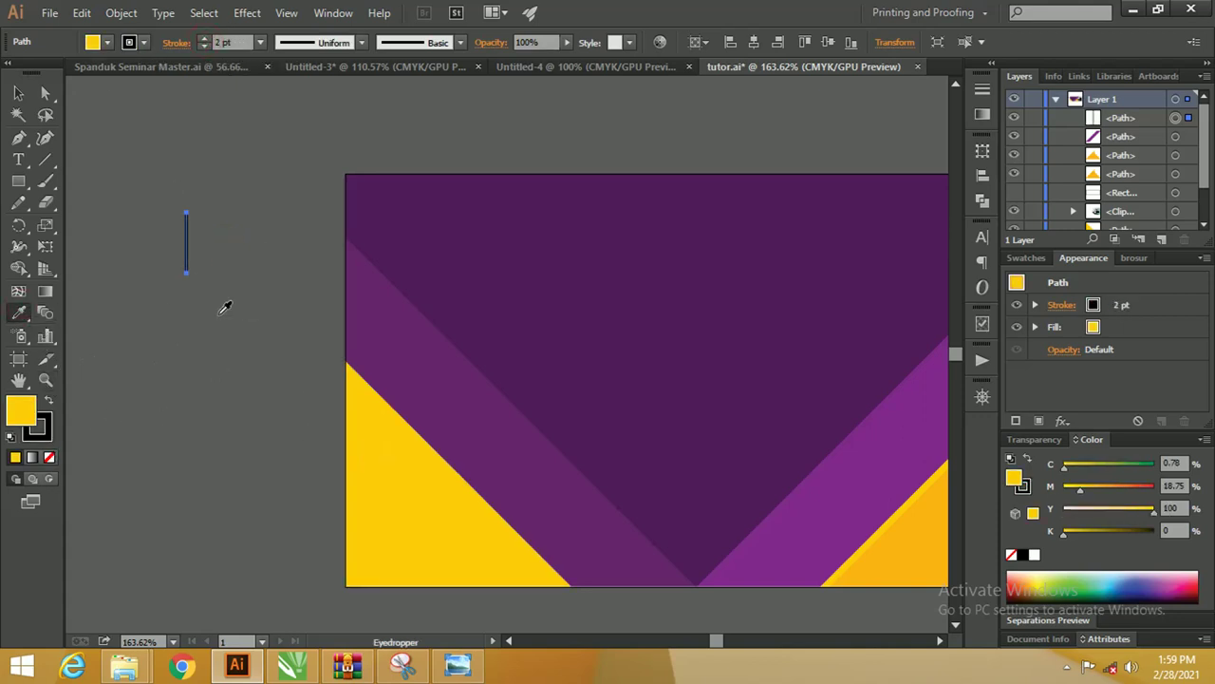
key("shift+x")
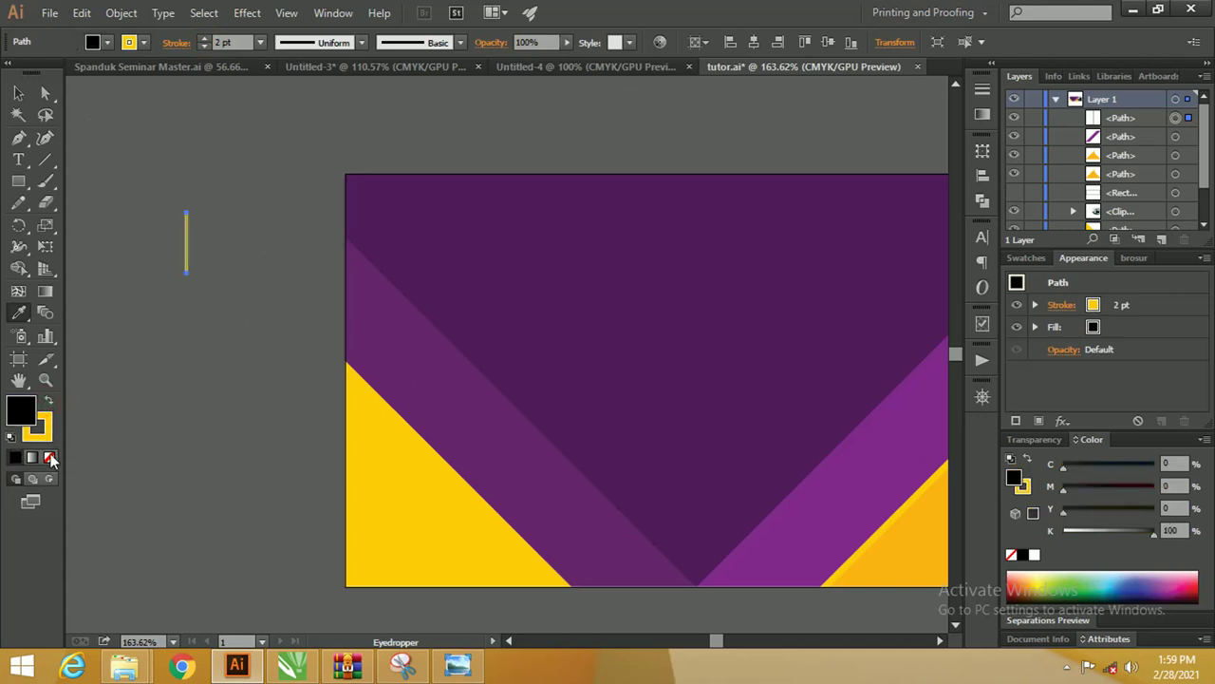
left_click(52, 459)
left_click(18, 92)
Duplicate the yellow line into a row of evenly spaced copies.
left_click(215, 140)
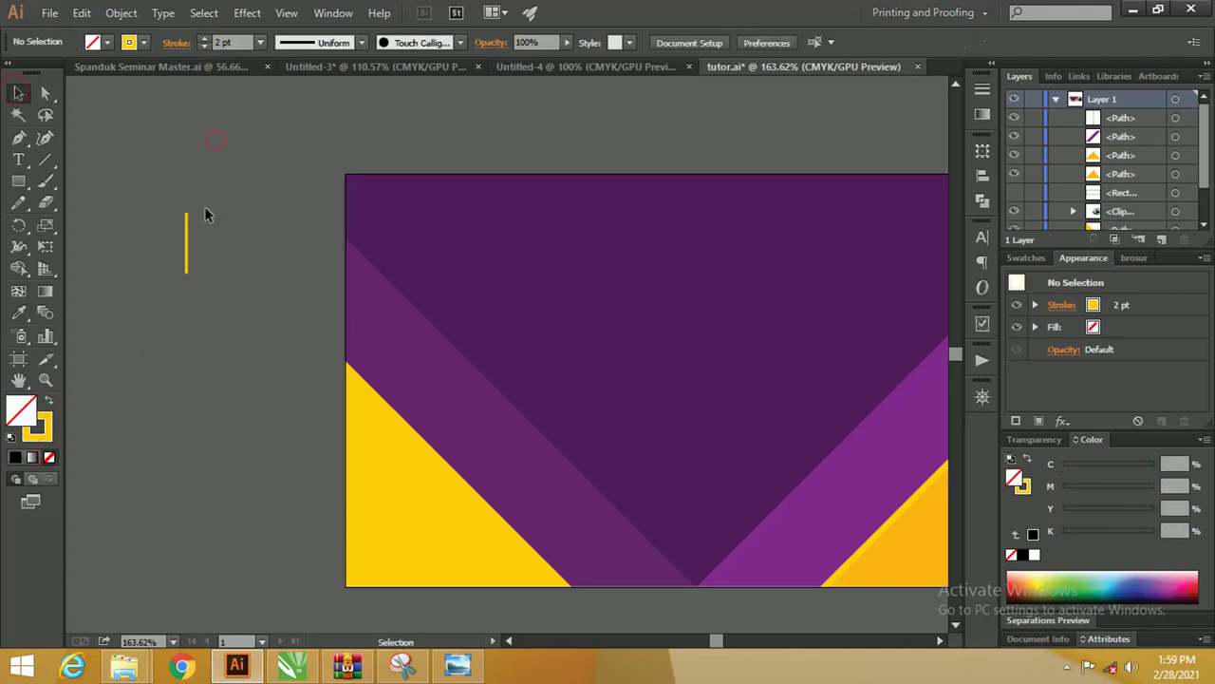
left_click(188, 221)
left_click_drag(190, 220, 200, 221)
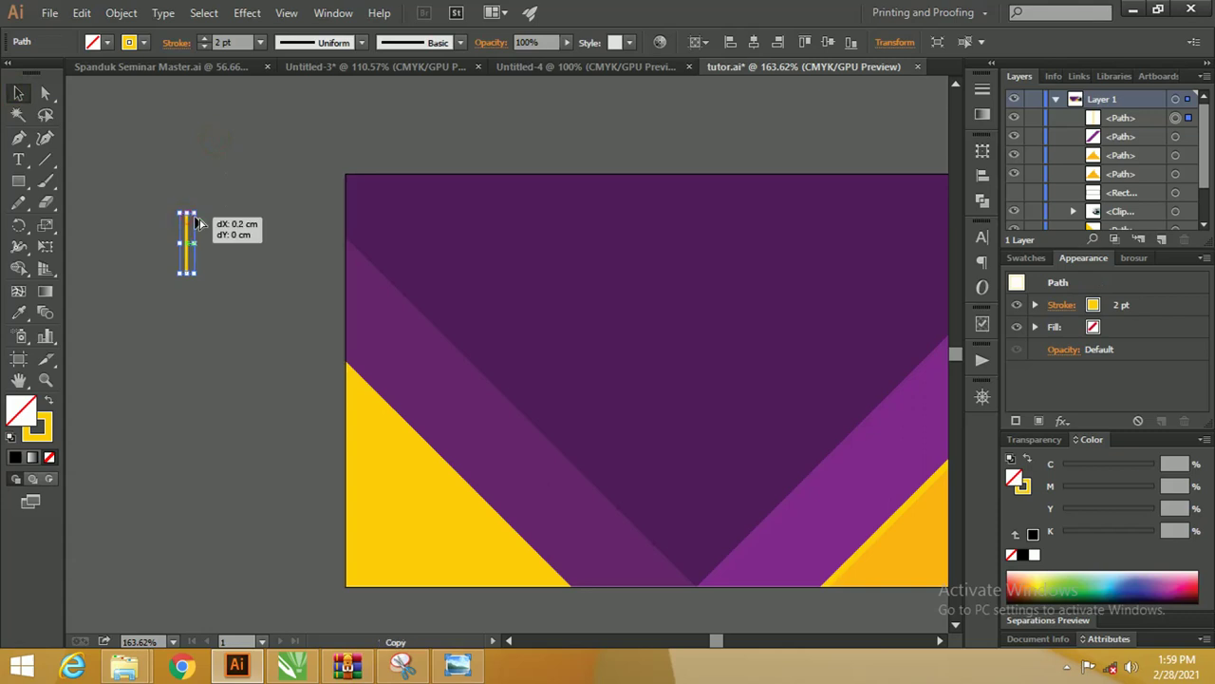
key("a")
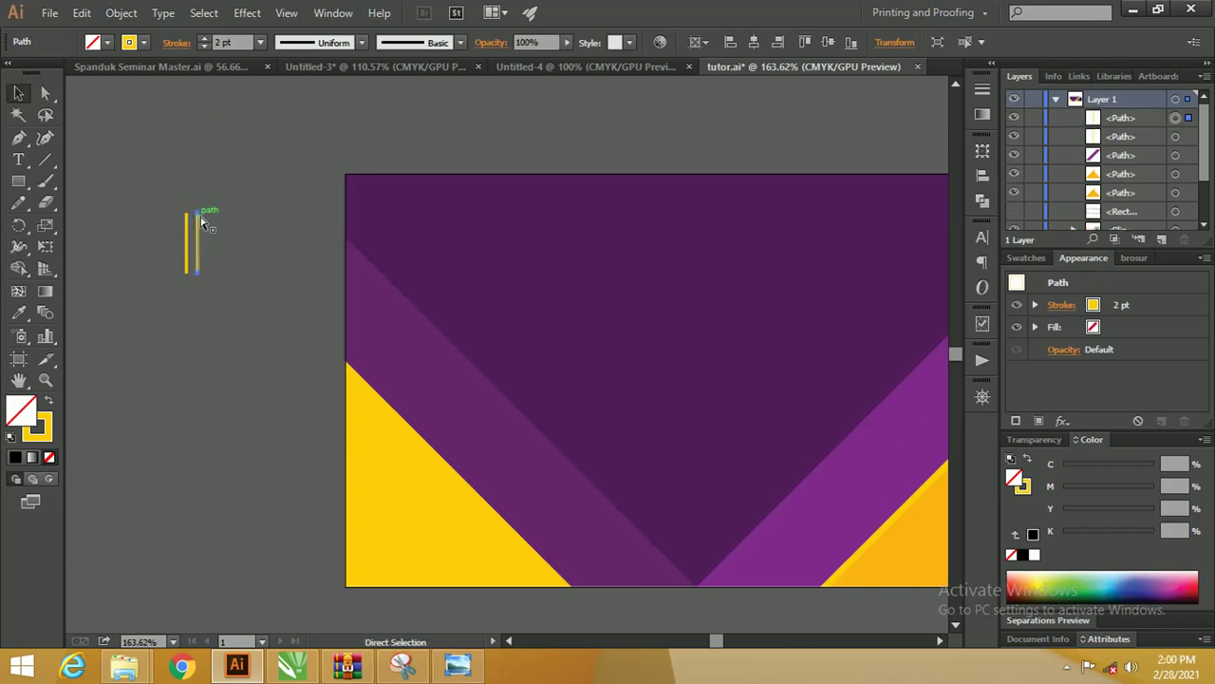
key("ctrl+d")
key("ctrl+d")
key("ctrl+d")
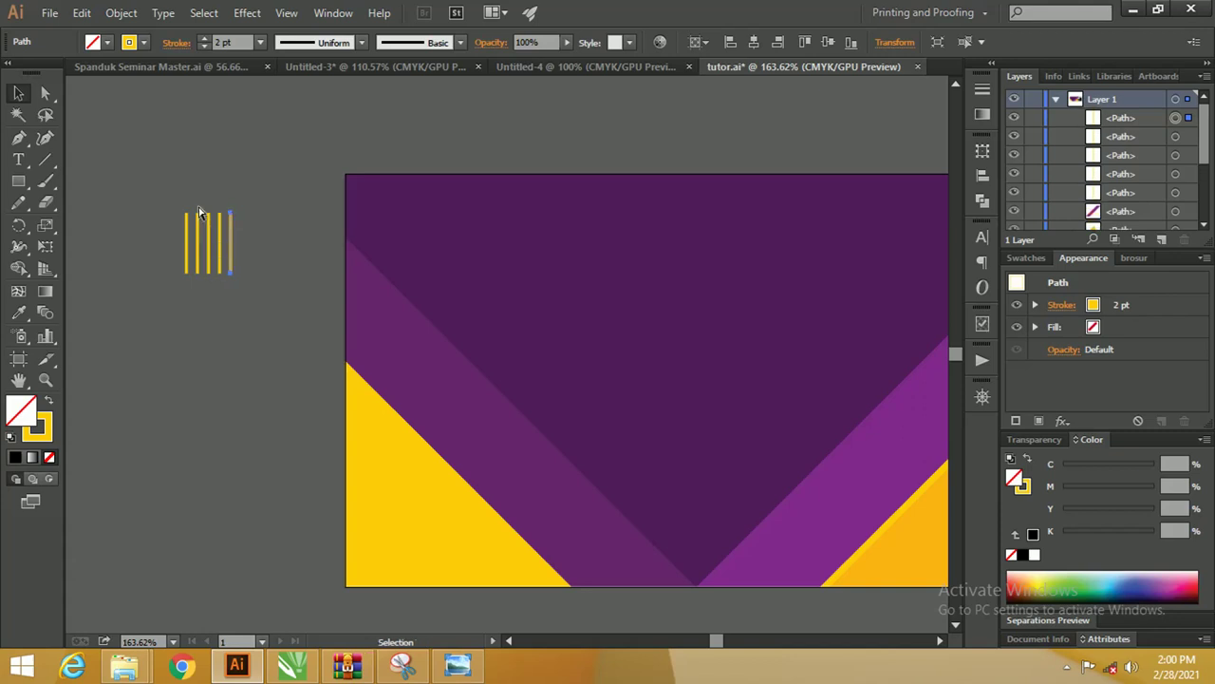
key("ctrl+d")
key("ctrl+d")
Stretch all the stripes taller, thicken them to 3 pt, and select them together.
left_click_drag(281, 286, 280, 285)
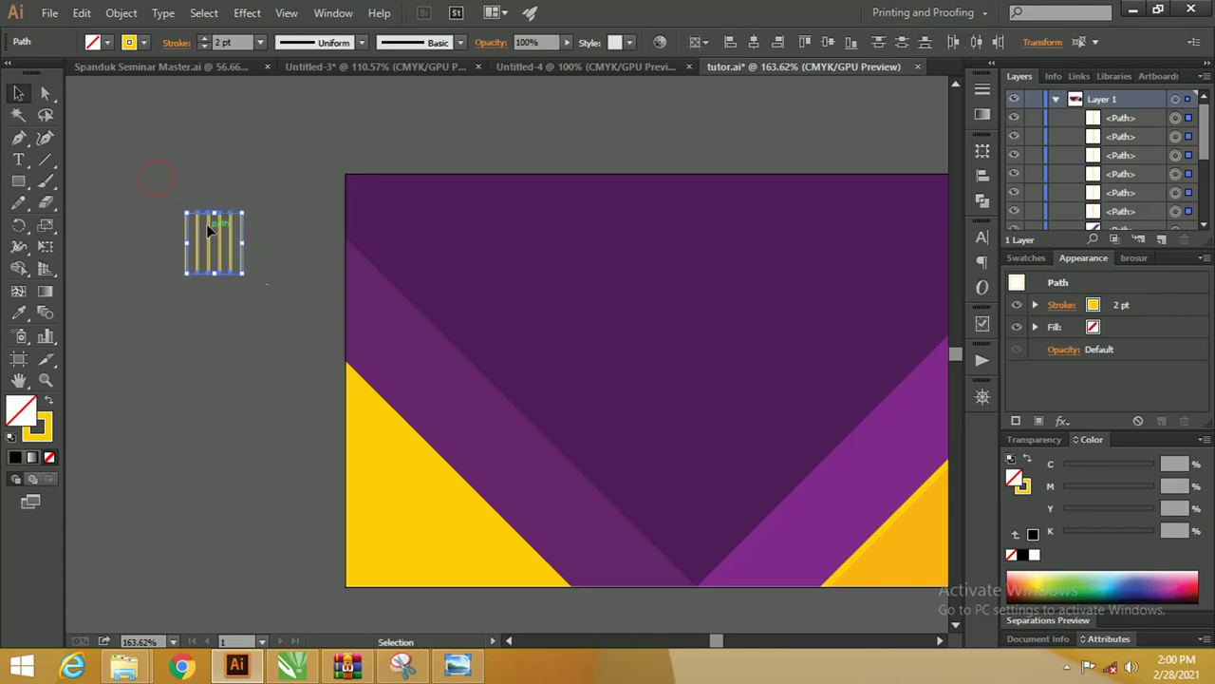
left_click_drag(214, 214, 215, 175)
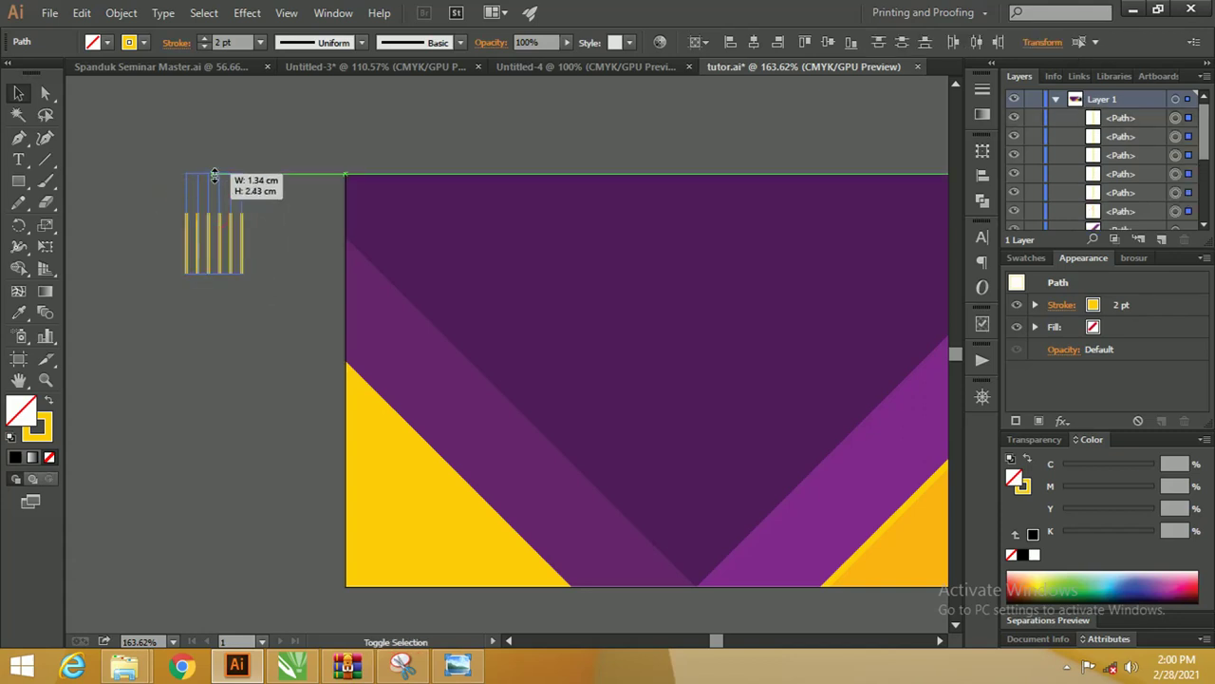
left_click(201, 39)
left_click(256, 133)
key("z")
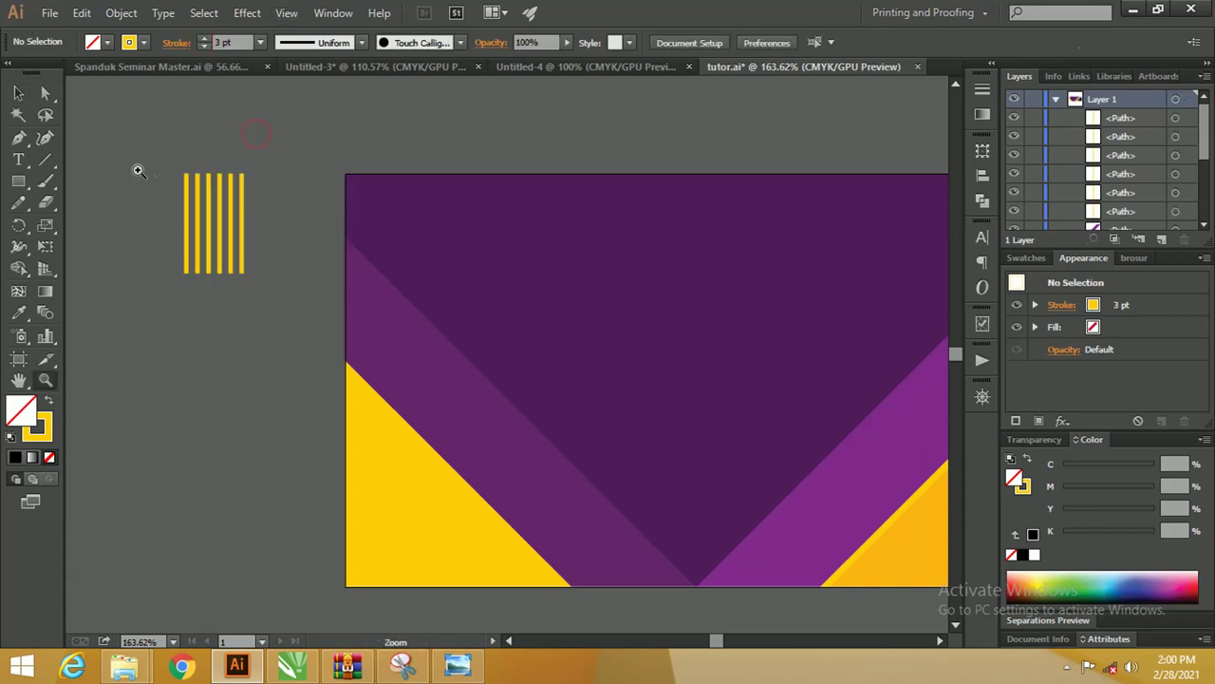
left_click_drag(139, 170, 168, 183)
key("v")
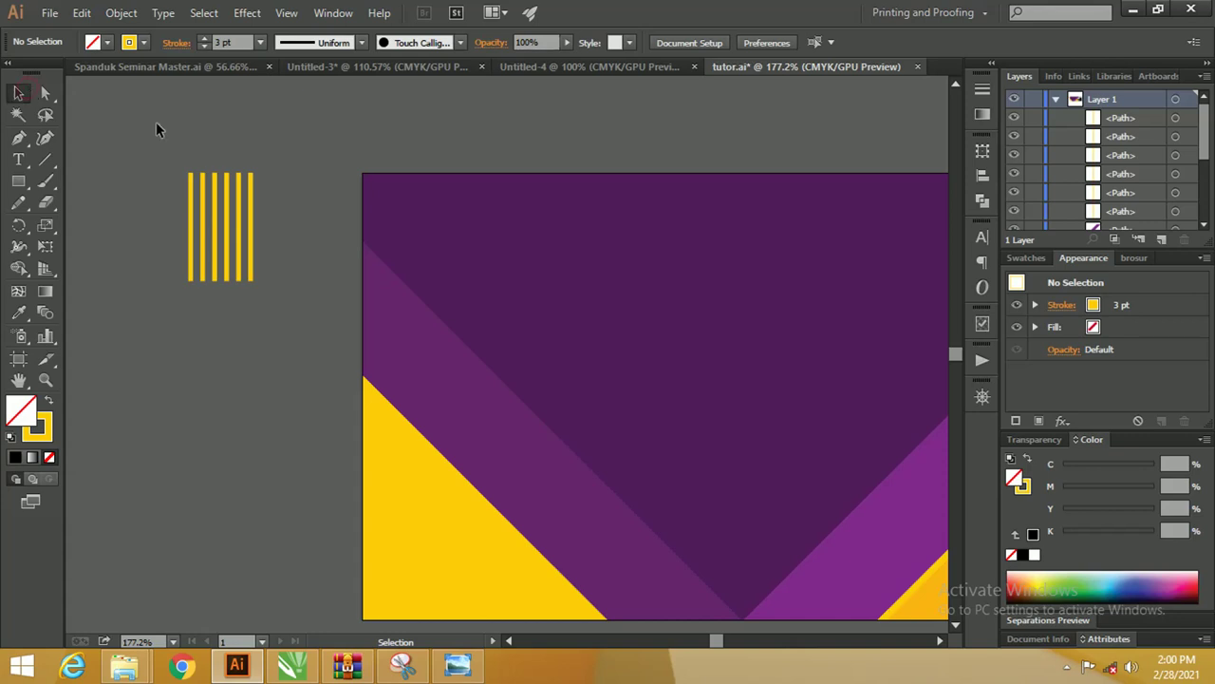
left_click_drag(155, 121, 313, 292)
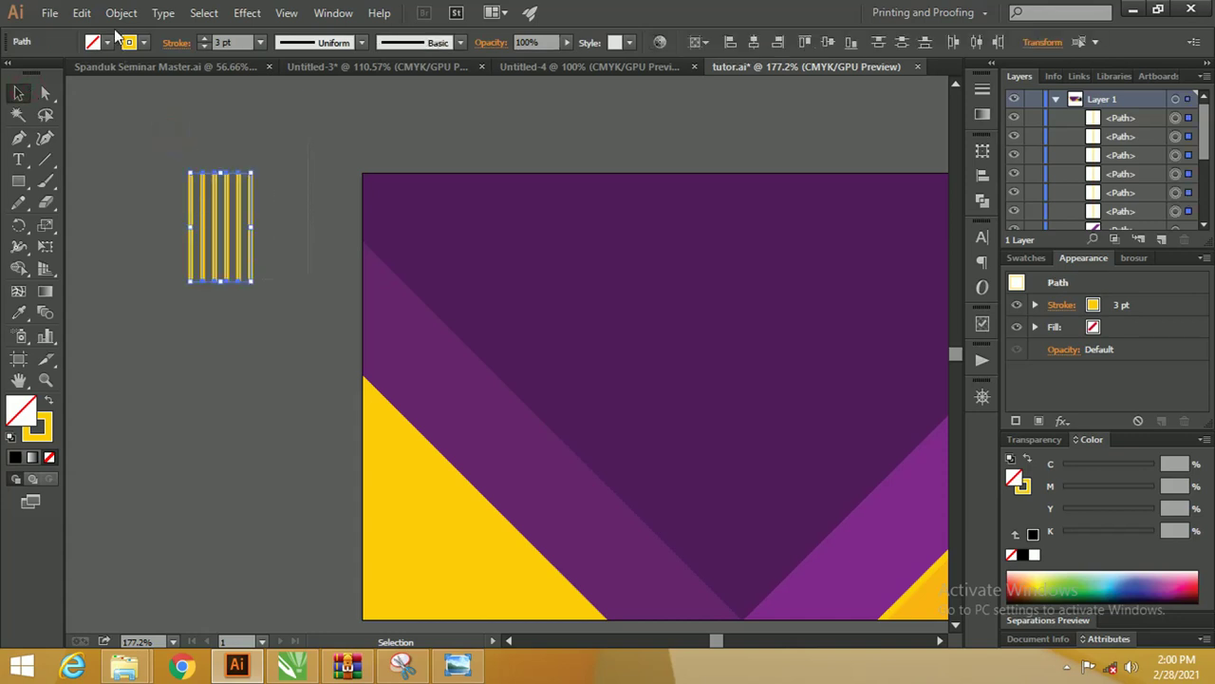
Expand the stripes' fill and stroke into filled shapes.
left_click(121, 12)
left_click(212, 206)
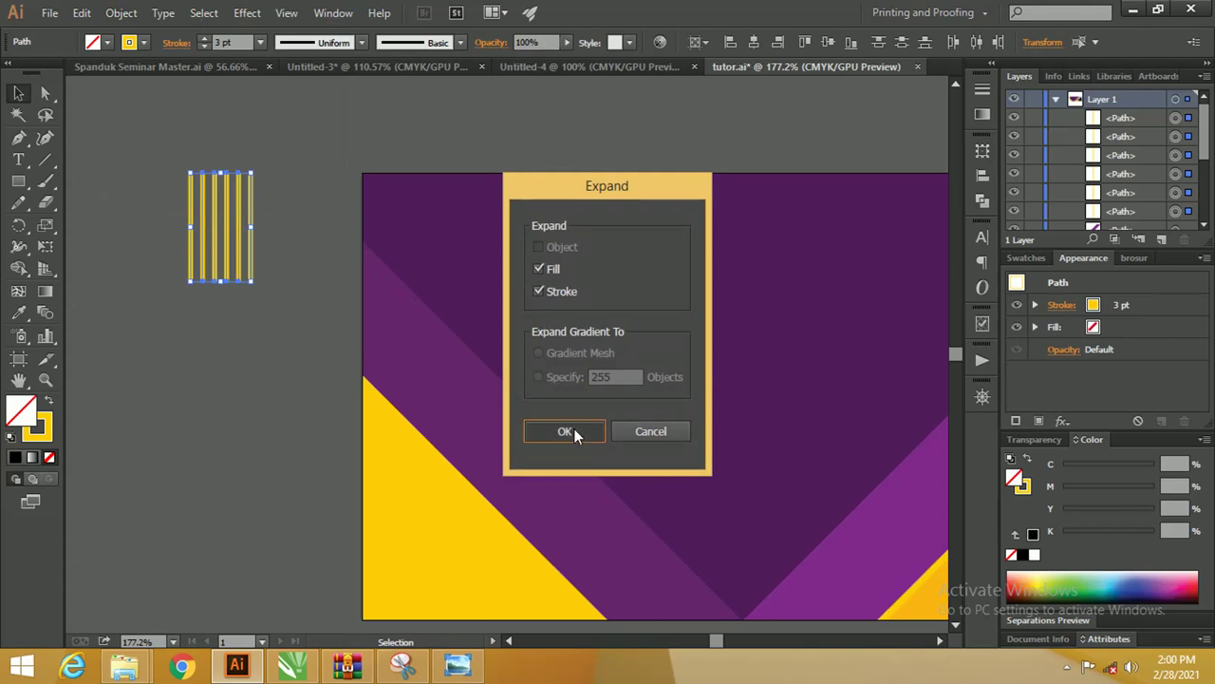
left_click(571, 429)
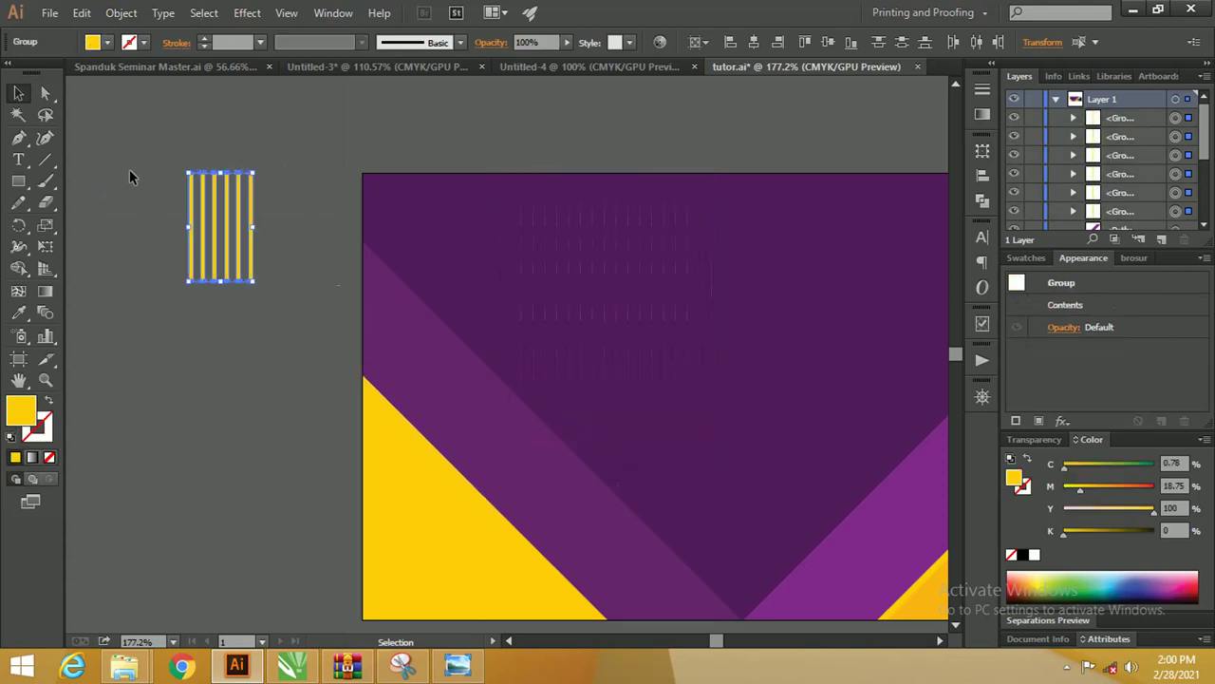
Draw a circle left of the stripes with a yellow outline and no fill.
left_click(19, 180)
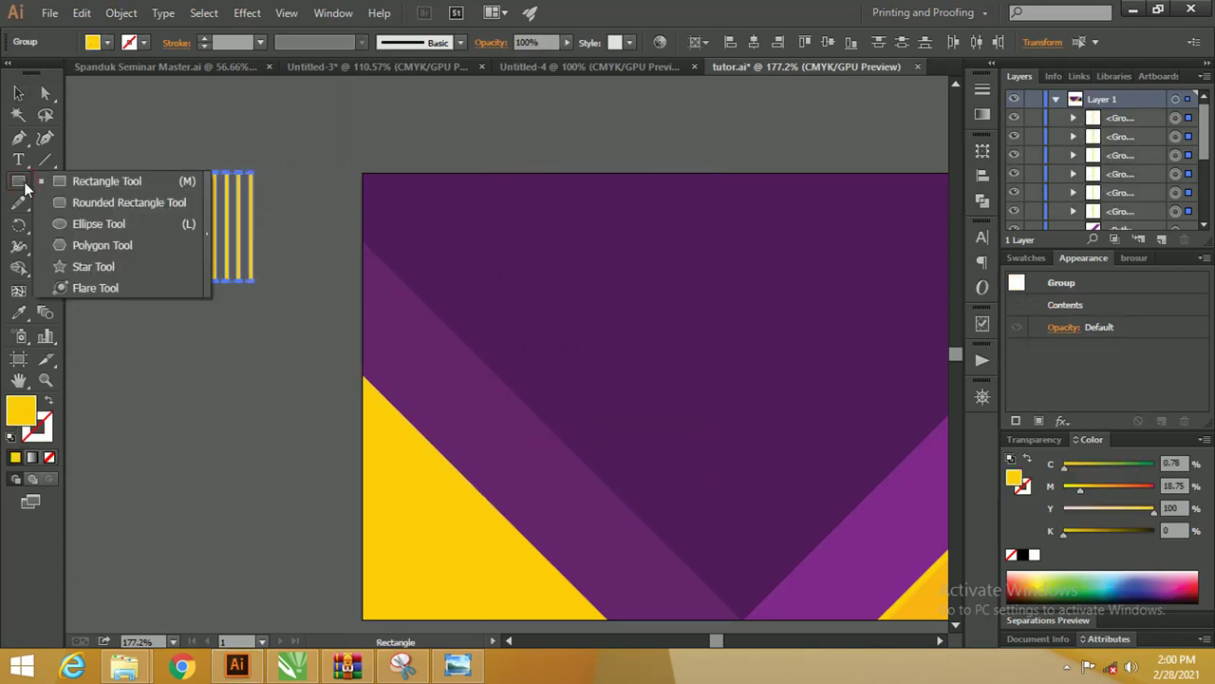
left_click(69, 202)
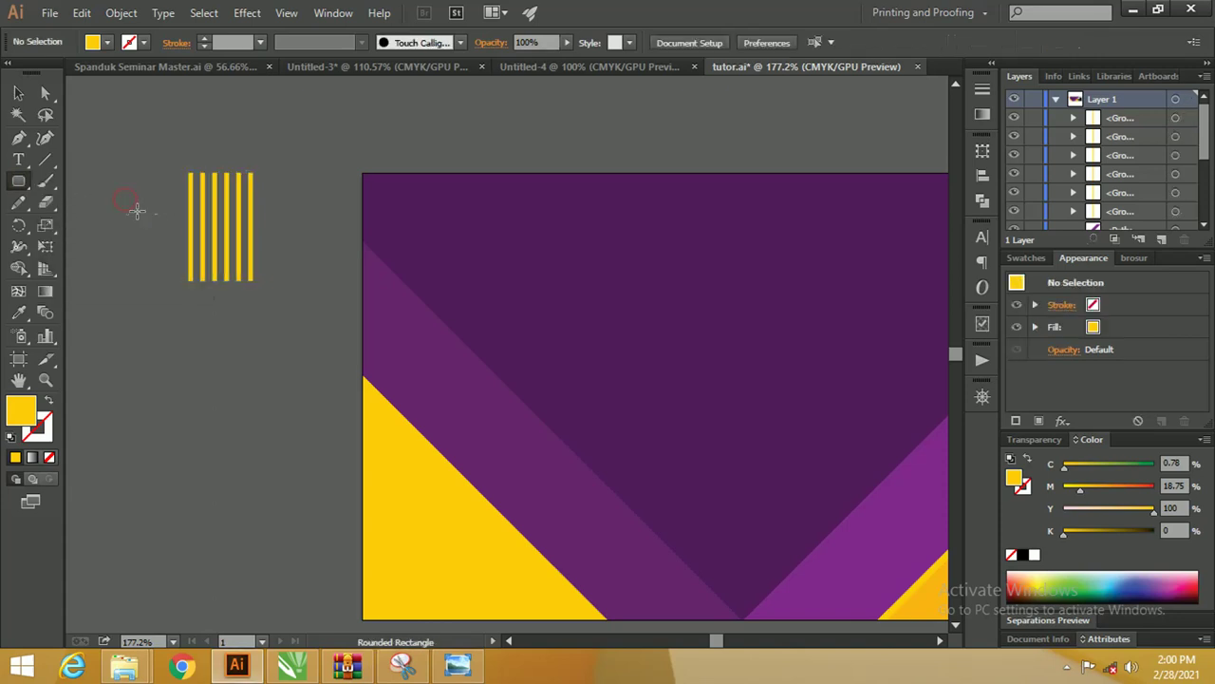
left_click_drag(112, 187, 173, 239)
key("ctrl+z")
left_click(22, 186)
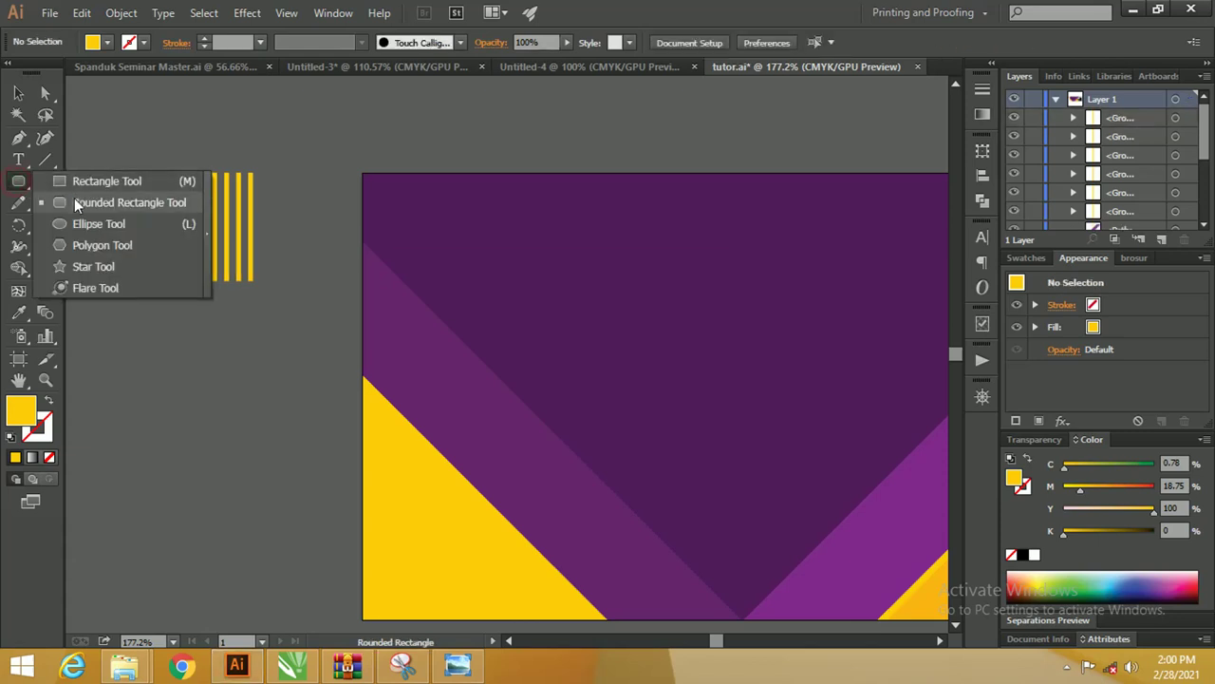
left_click(82, 223)
left_click_drag(114, 195, 171, 249)
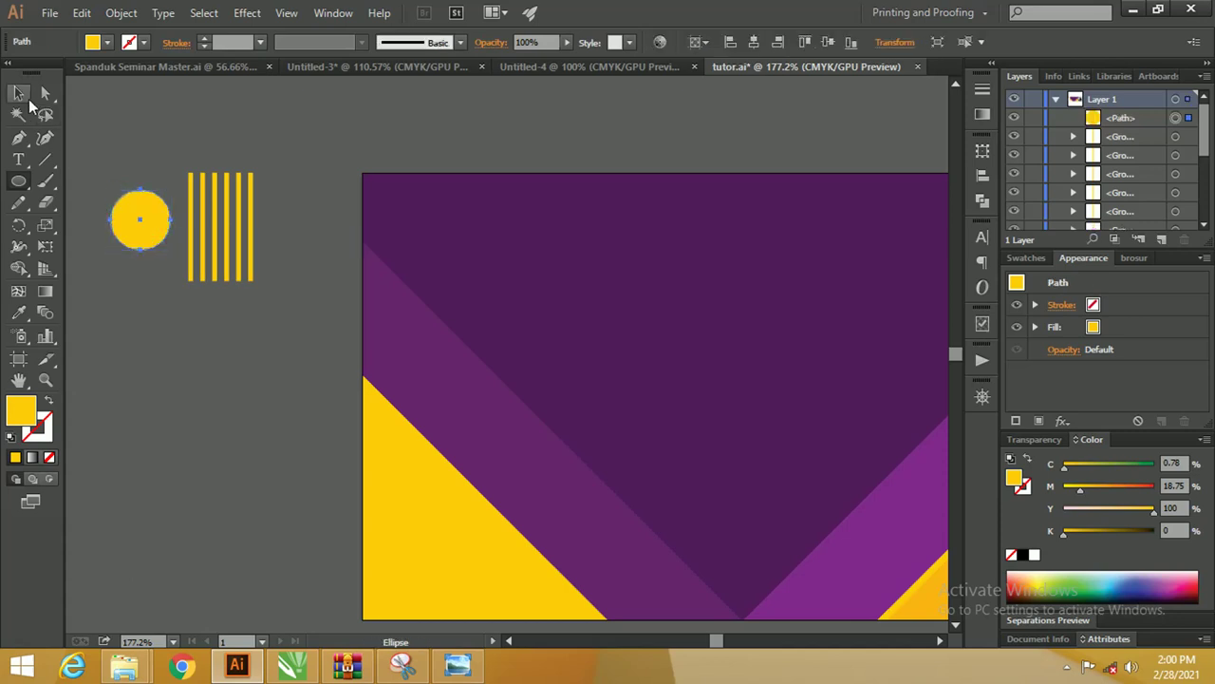
left_click(18, 93)
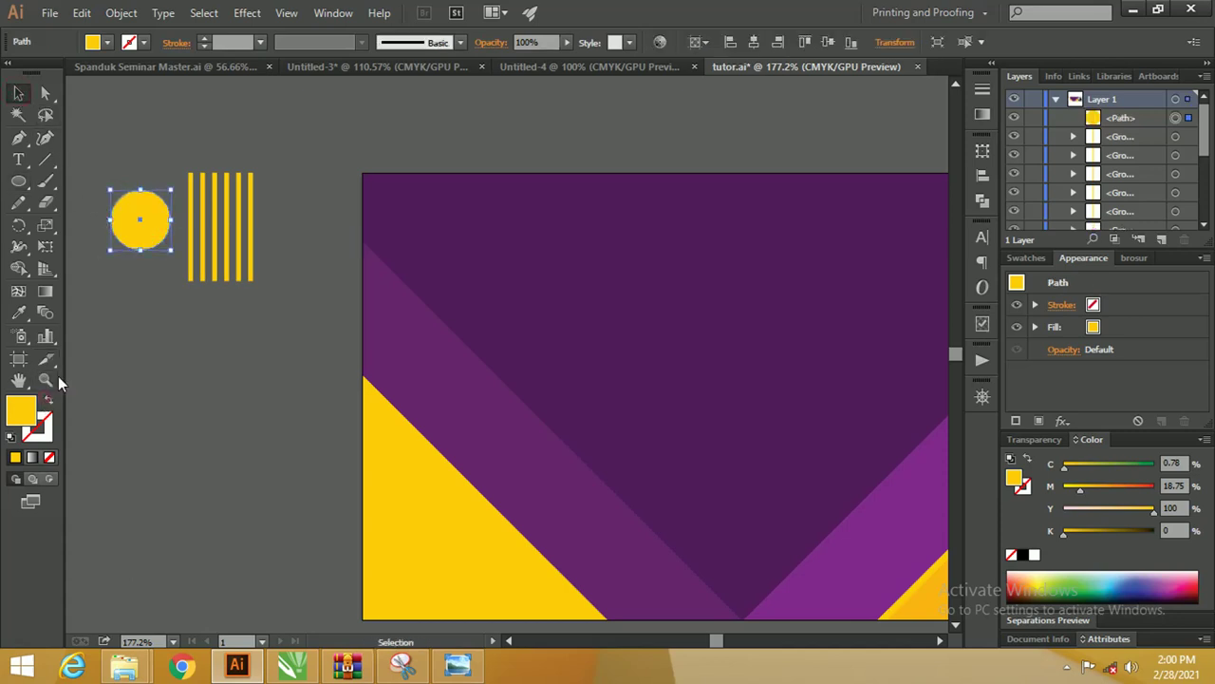
left_click(46, 407)
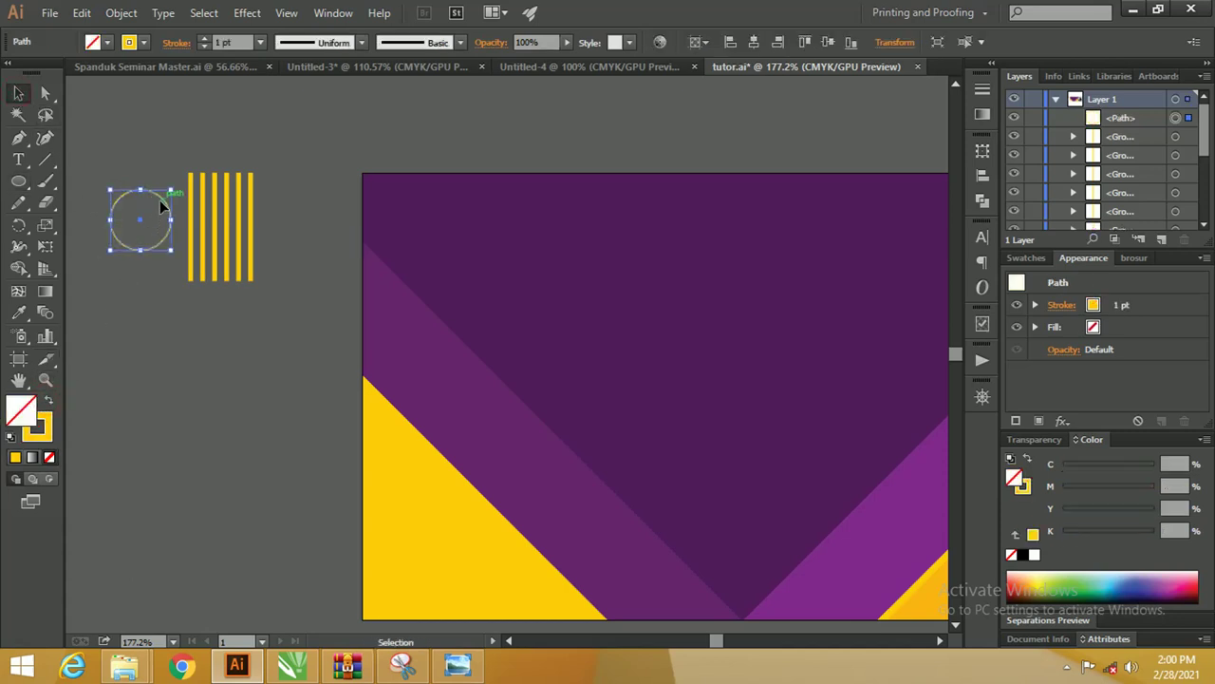
Move the circle over the stripes and enlarge it to cover them.
left_click_drag(160, 199, 237, 196)
left_click(132, 157, "ctrl")
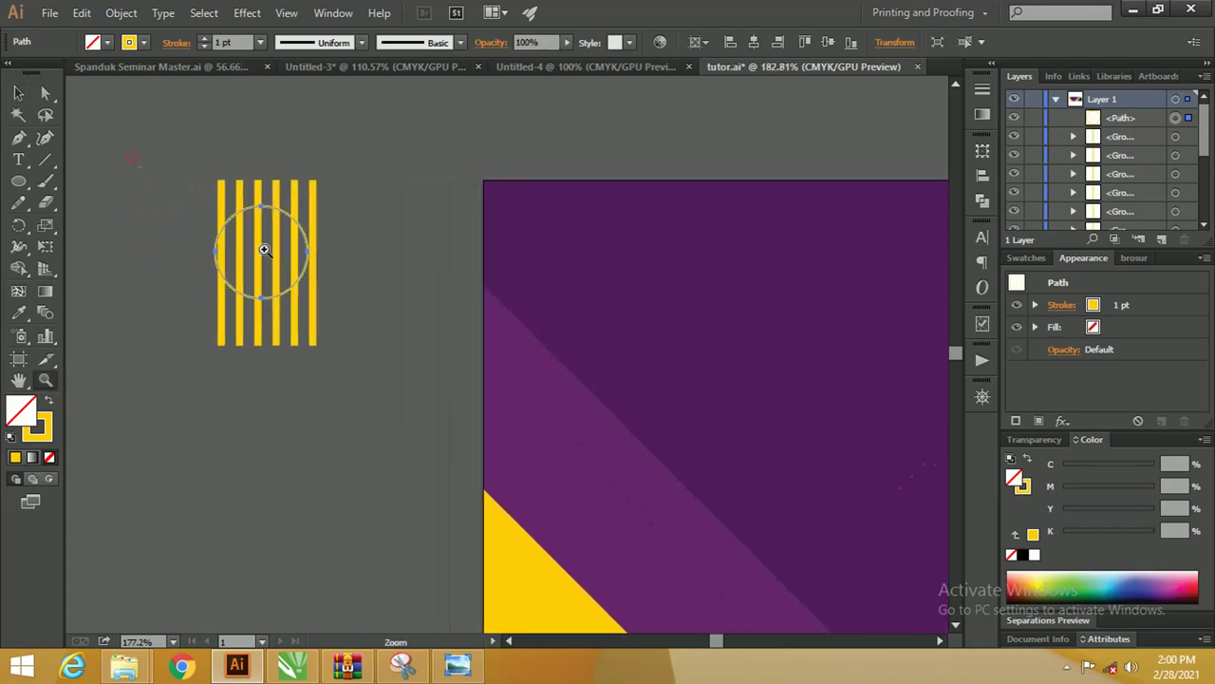
left_click_drag(245, 281, 235, 280)
key("v")
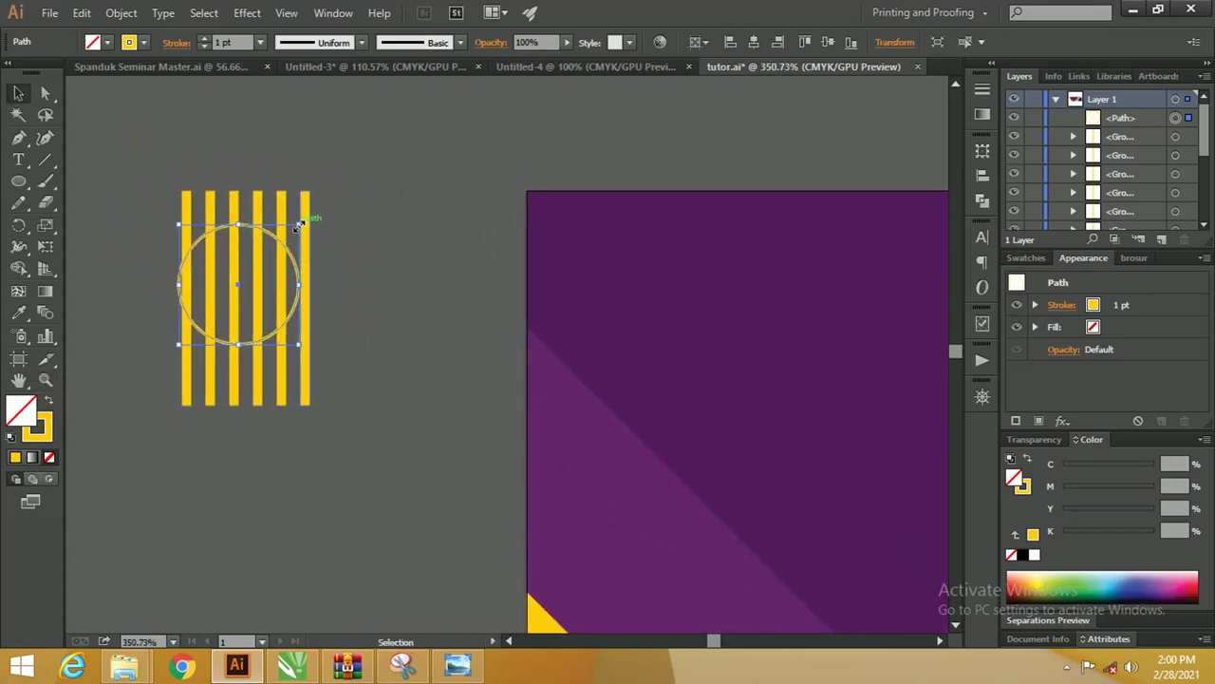
left_click_drag(297, 225, 314, 206)
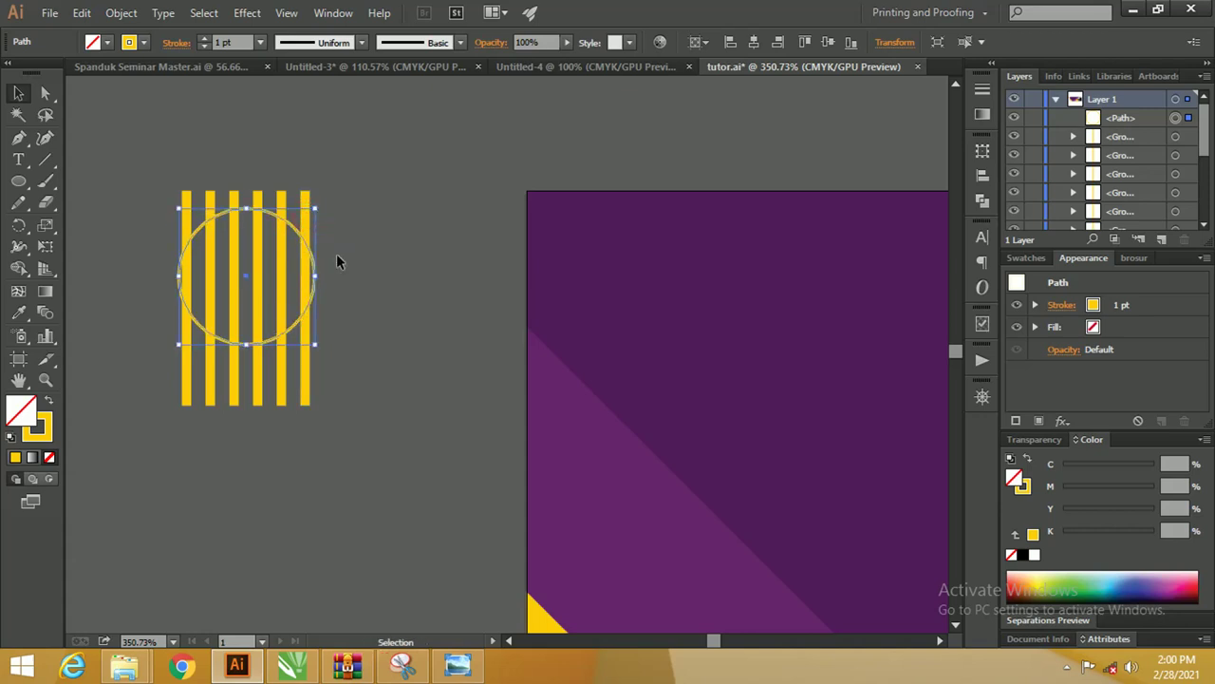
Ungroup the stripes and combine them into a single compound path.
left_click_drag(395, 352, 152, 216)
left_click_drag(350, 189, 164, 204)
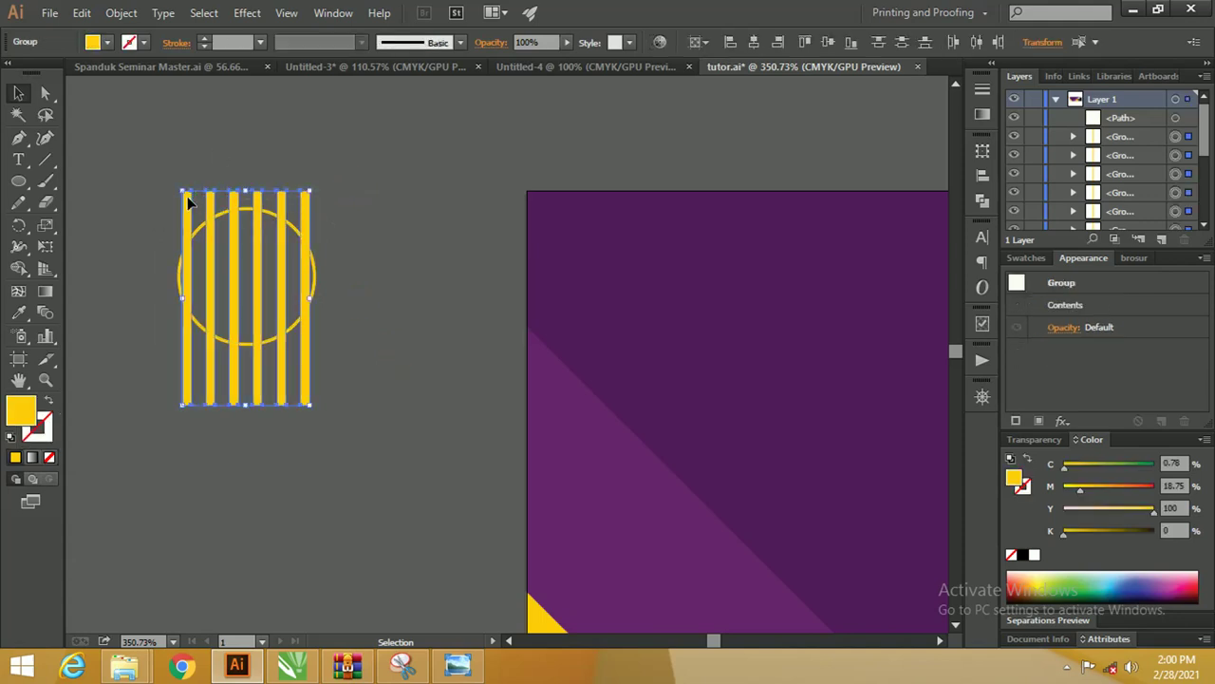
right_click(189, 204)
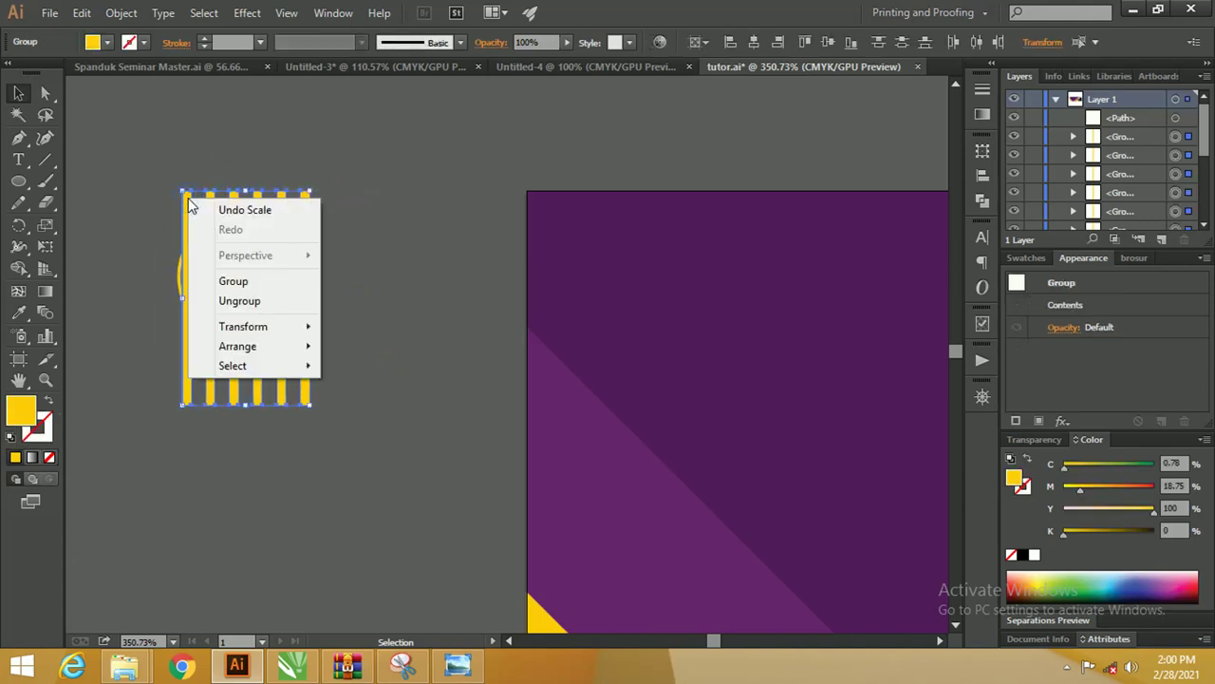
left_click(239, 300)
right_click(189, 208)
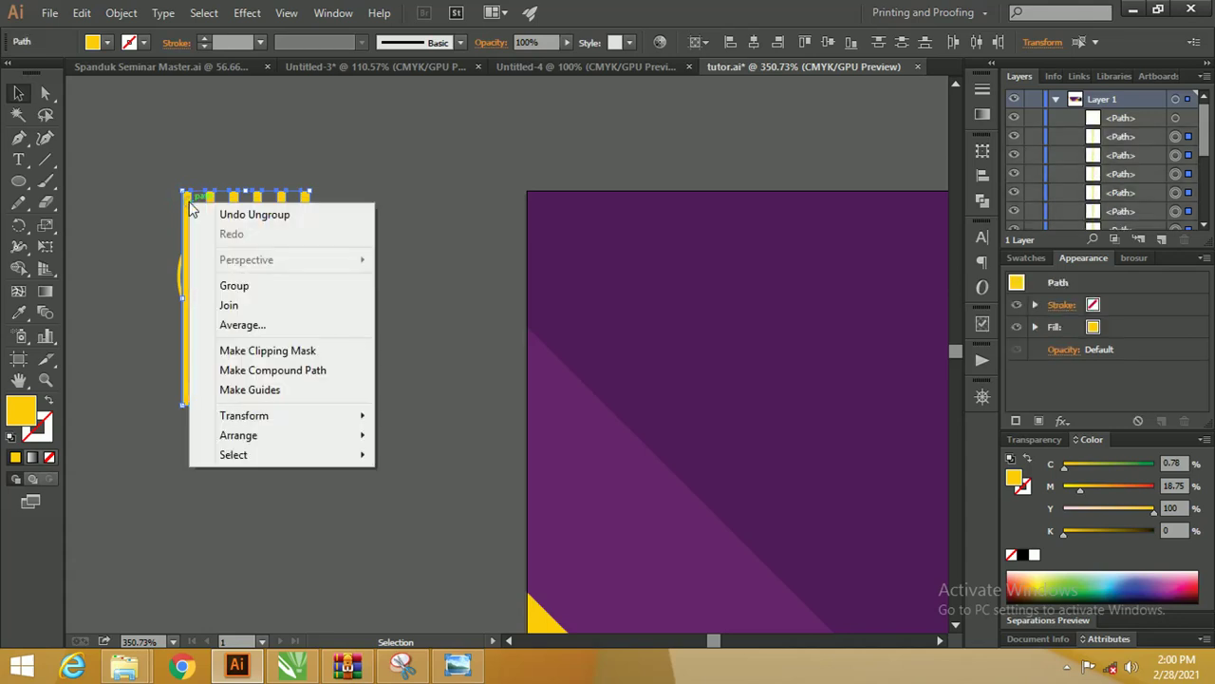
left_click(297, 369)
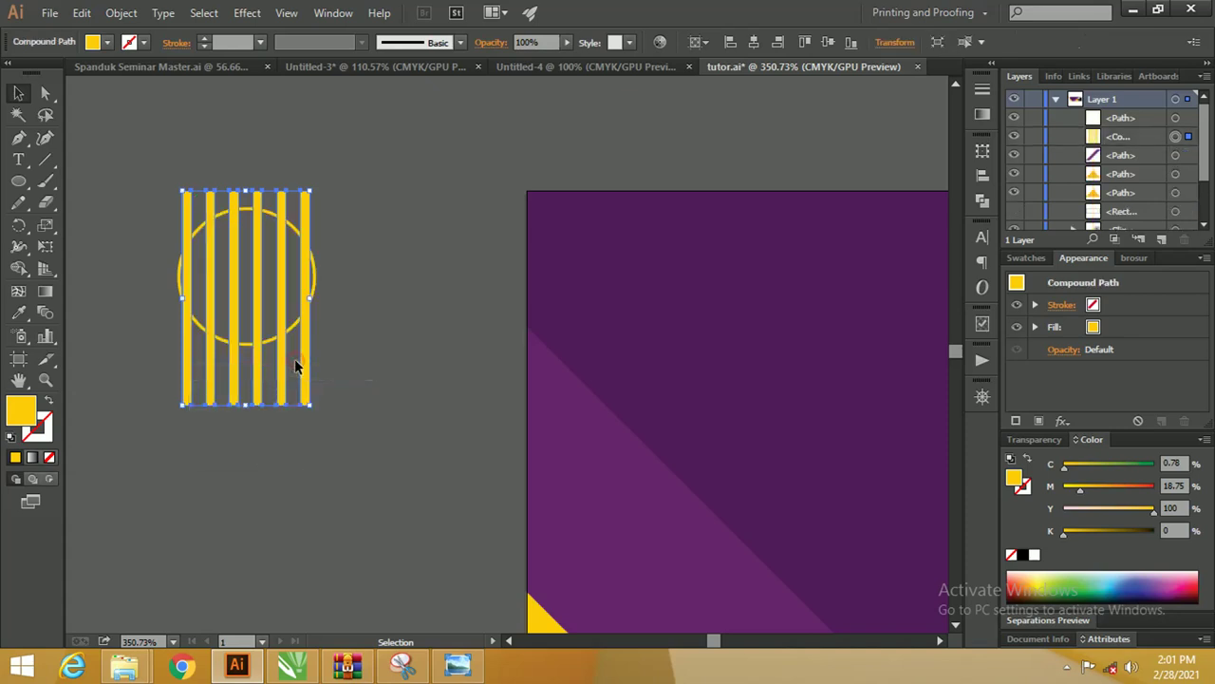
left_click(367, 254)
Intersect the stripes with the circle in Pathfinder and make them yellow-filled without outline.
left_click(316, 267)
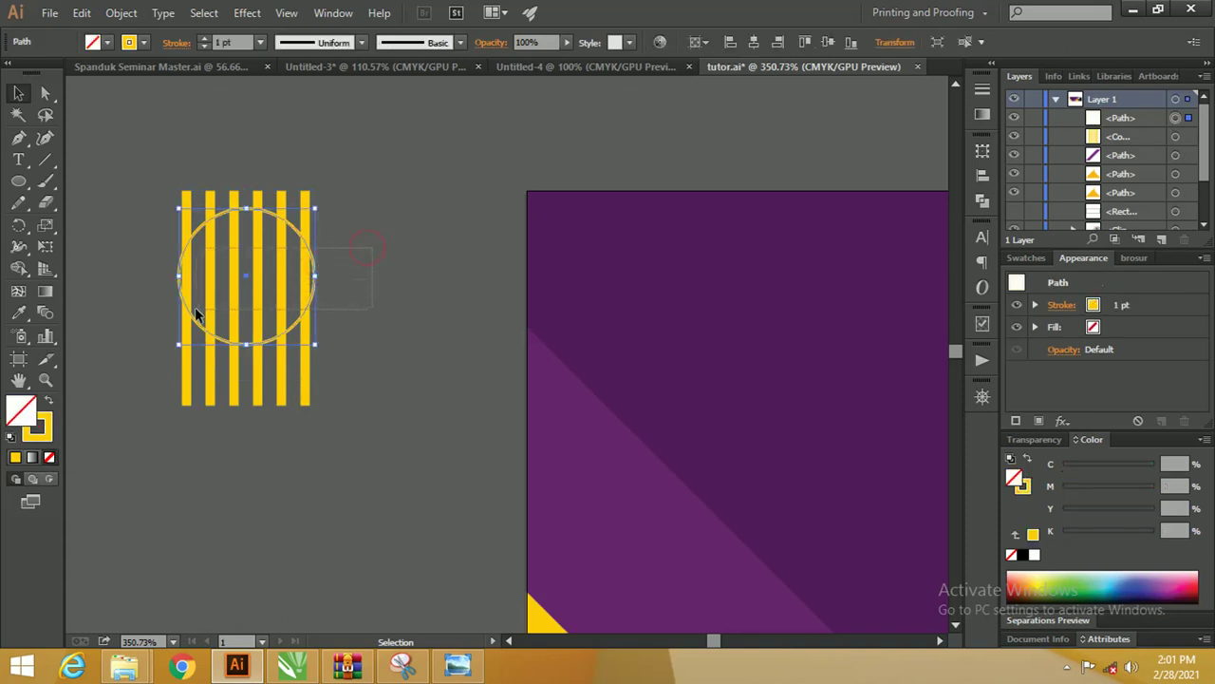
left_click(265, 228, "shift")
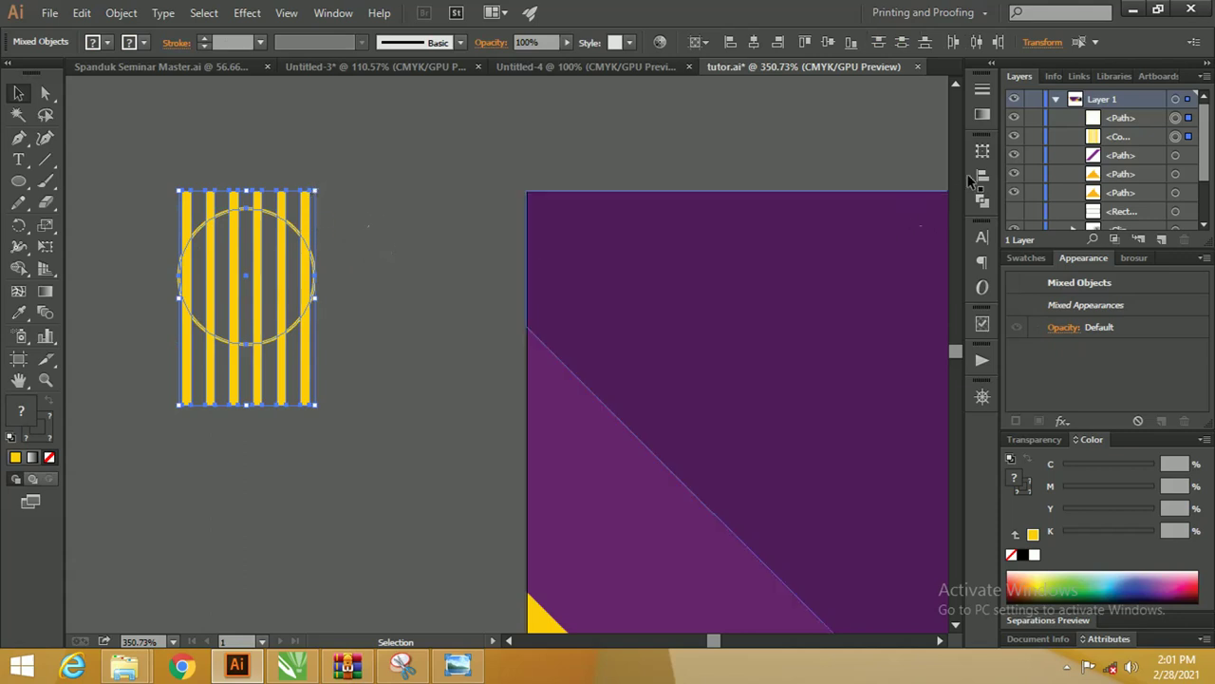
left_click(983, 198)
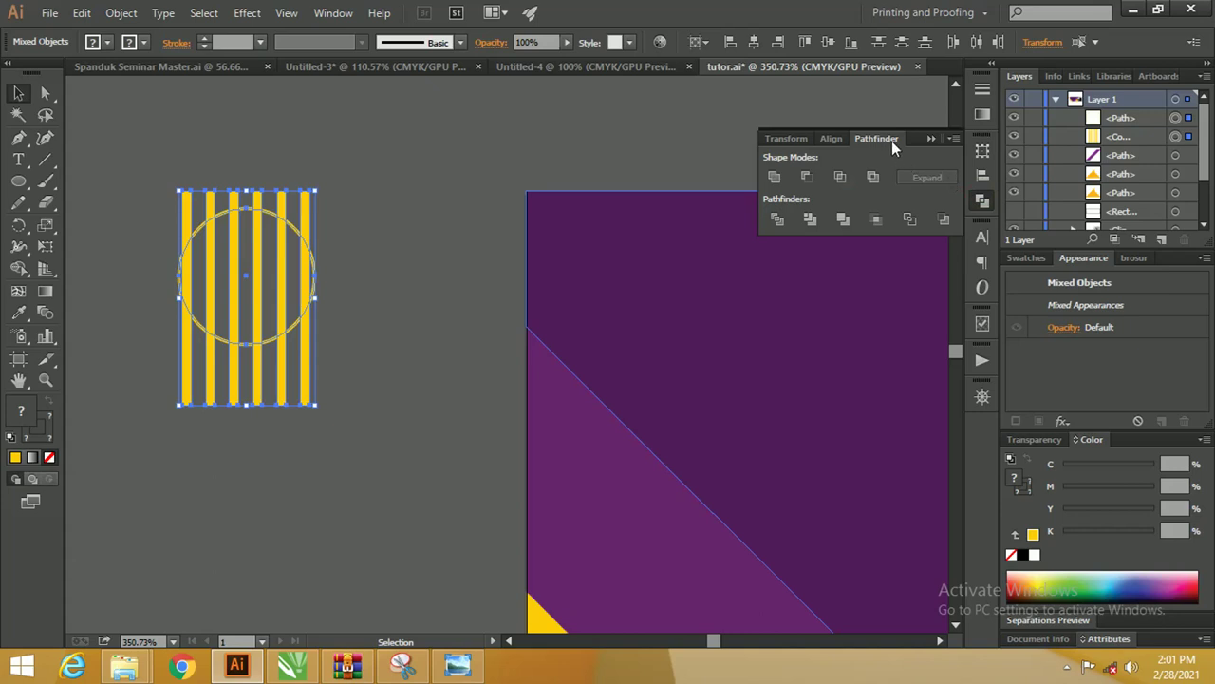
left_click(841, 177)
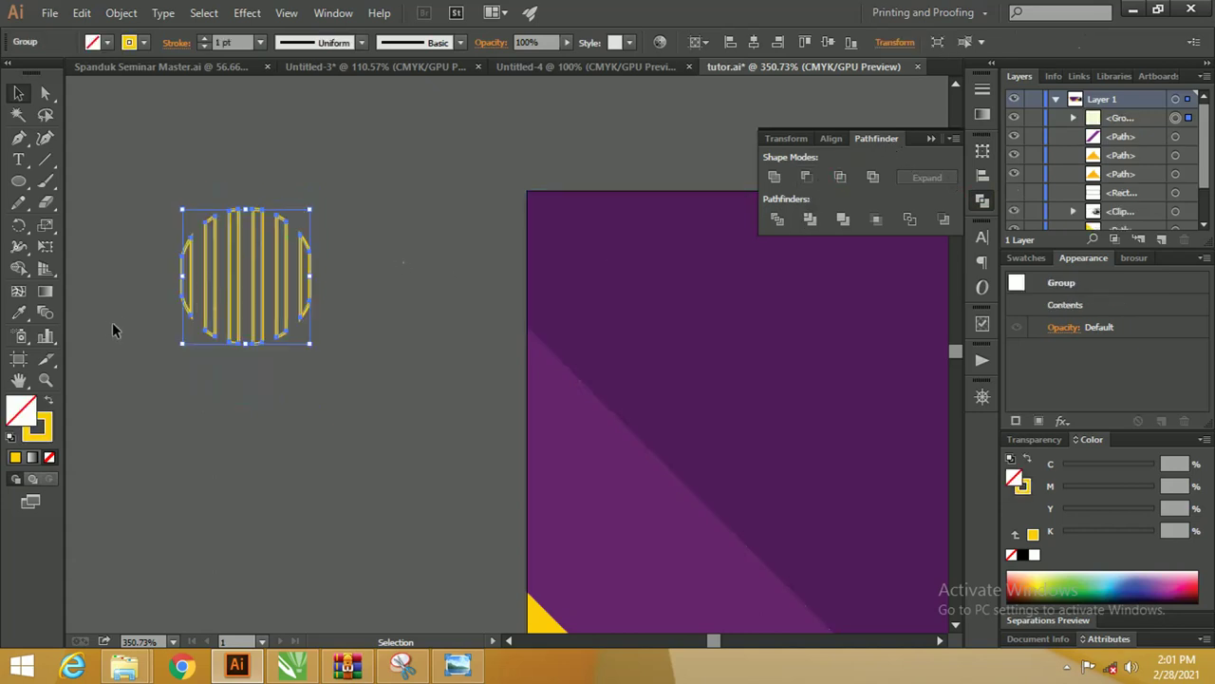
left_click(50, 407)
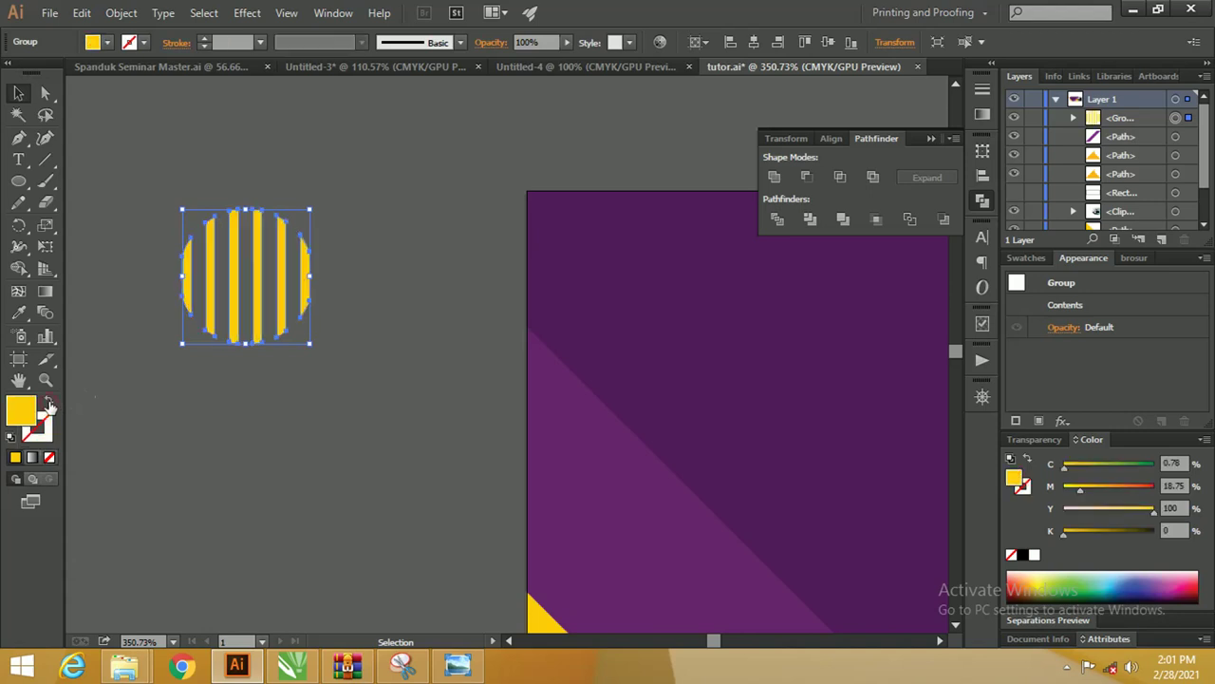
left_click(103, 220)
key("z")
left_click_drag(314, 238, 160, 227)
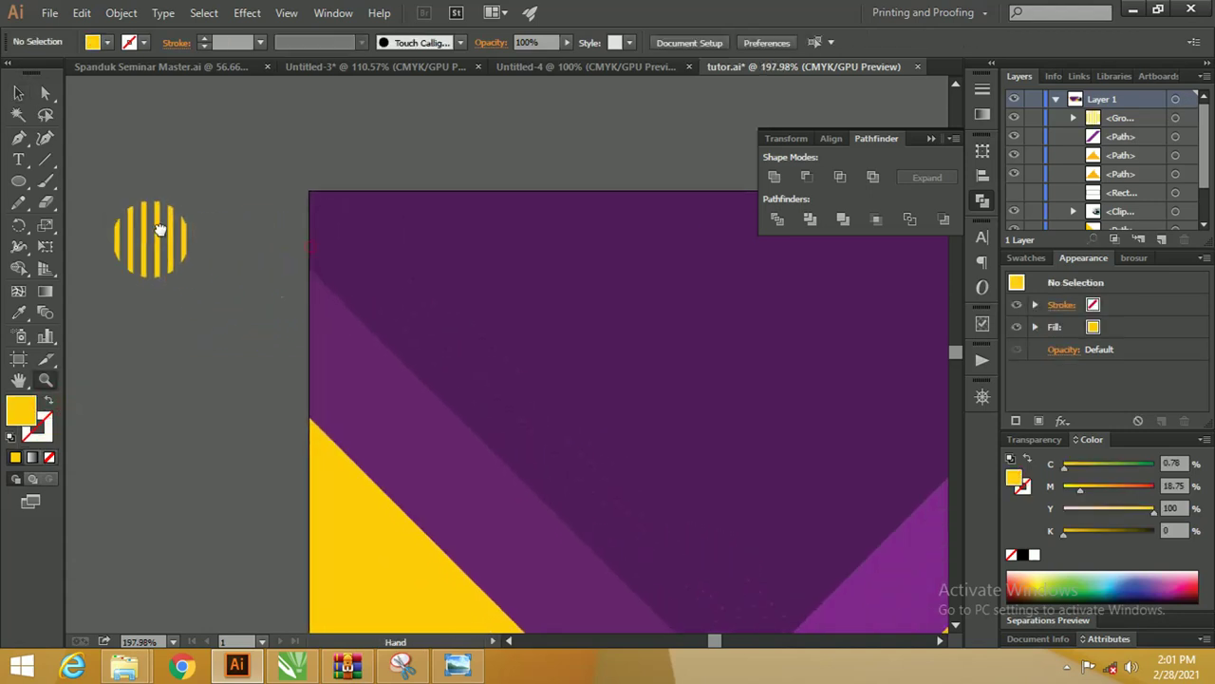
Move the striped circle onto the banner's upper-left purple area and shrink it considerably.
key("v")
left_click(181, 231)
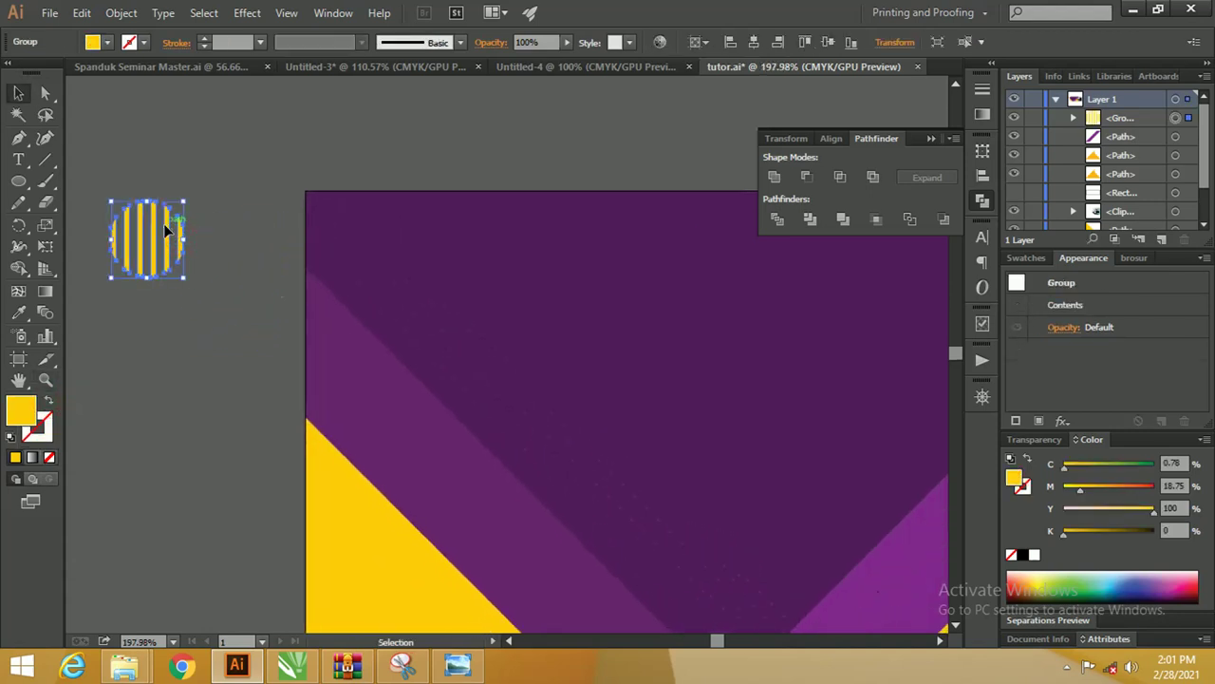
mouse_move(166, 228)
left_mouse_down()
mouse_move(357, 281)
mouse_move(458, 281)
mouse_move(441, 277)
mouse_move(386, 203)
mouse_move(329, 250)
left_mouse_up()
left_click(407, 155)
left_click(347, 237)
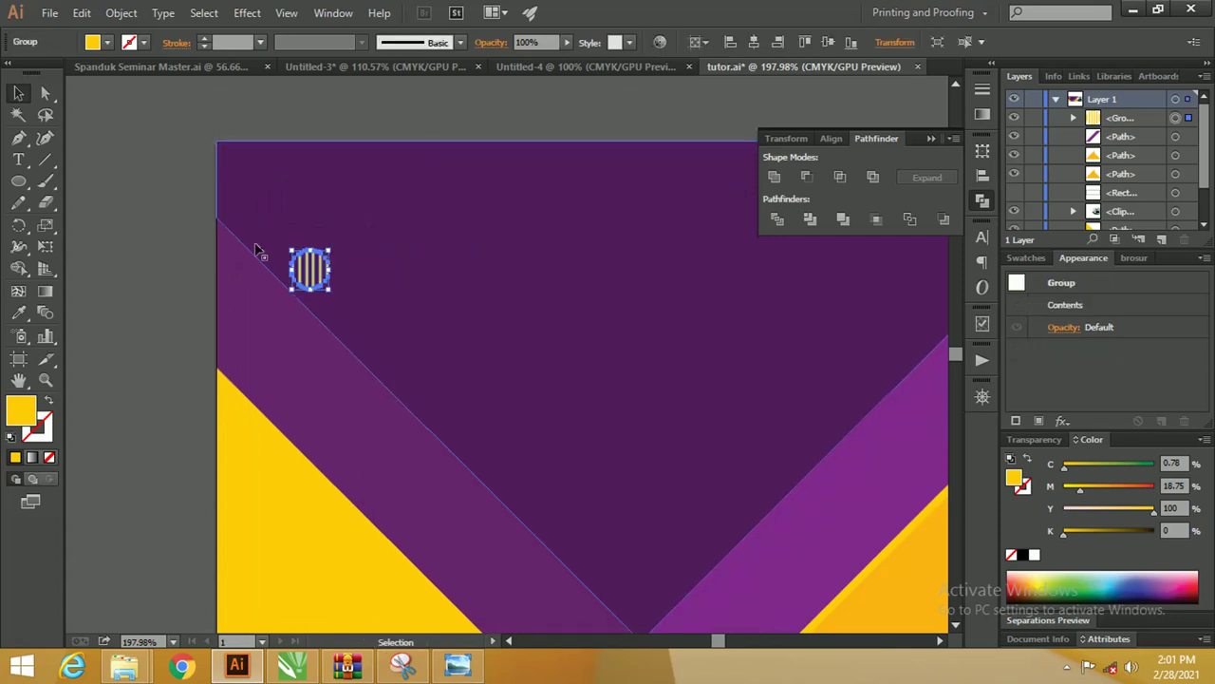
left_click(194, 222)
key("z")
left_click_drag(415, 270, 348, 247)
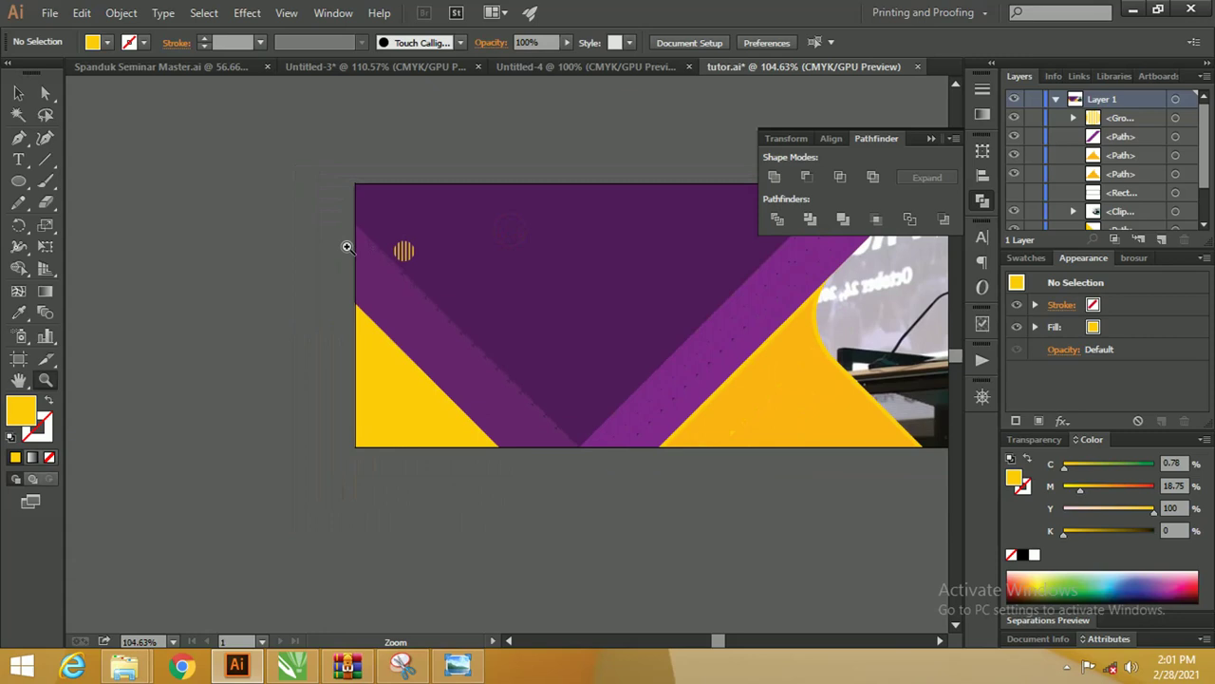
left_click_drag(393, 239, 167, 235)
key("v")
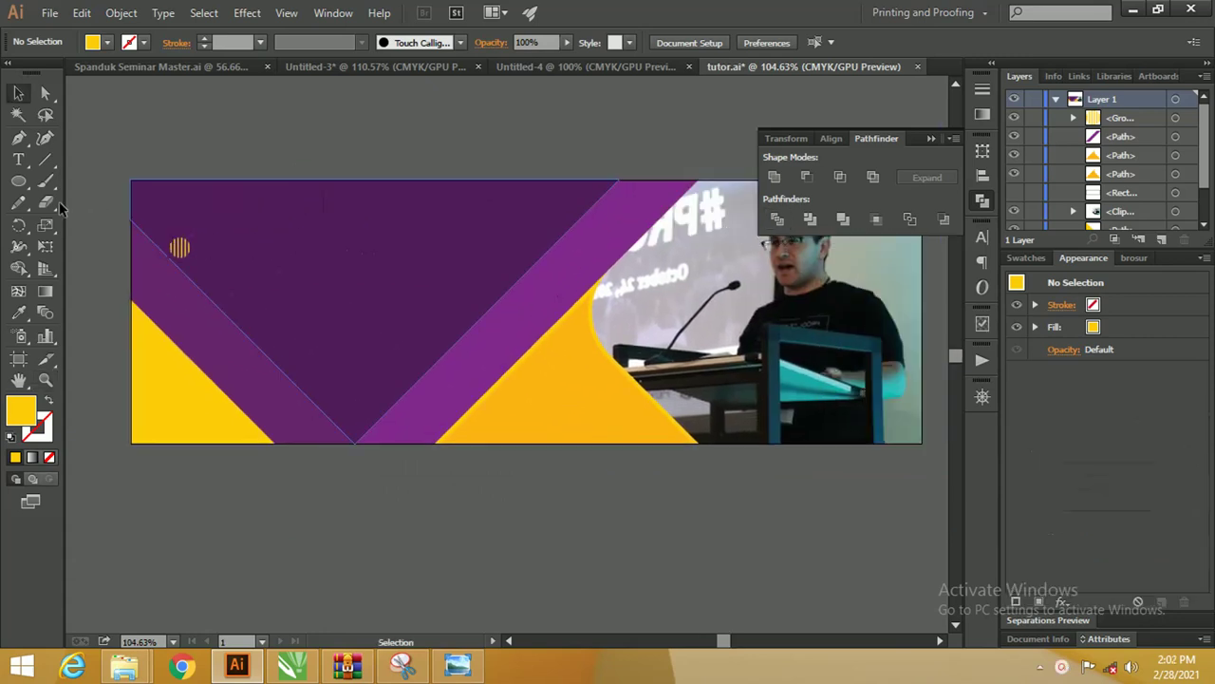
mouse_move(125, 667)
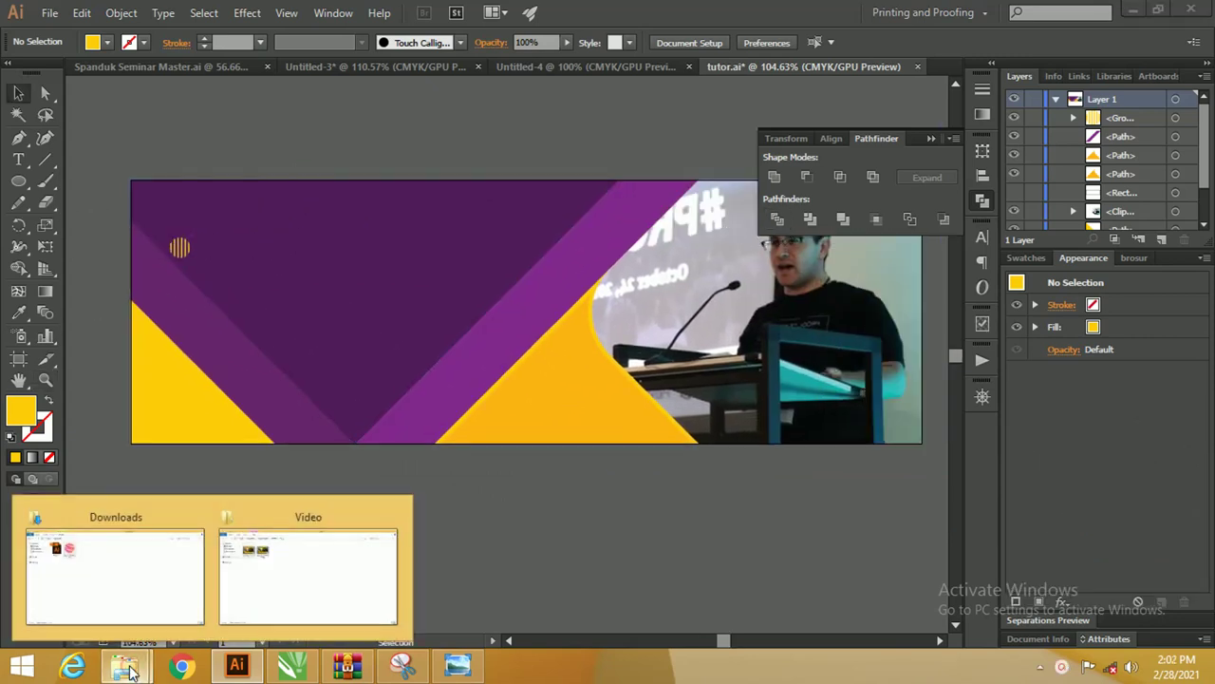
Drag the sphere logo image from Downloads into Illustrator and set its width to 5.
left_click(115, 571)
mouse_move(296, 133)
left_mouse_down()
mouse_move(243, 669)
mouse_move(370, 256)
left_mouse_up()
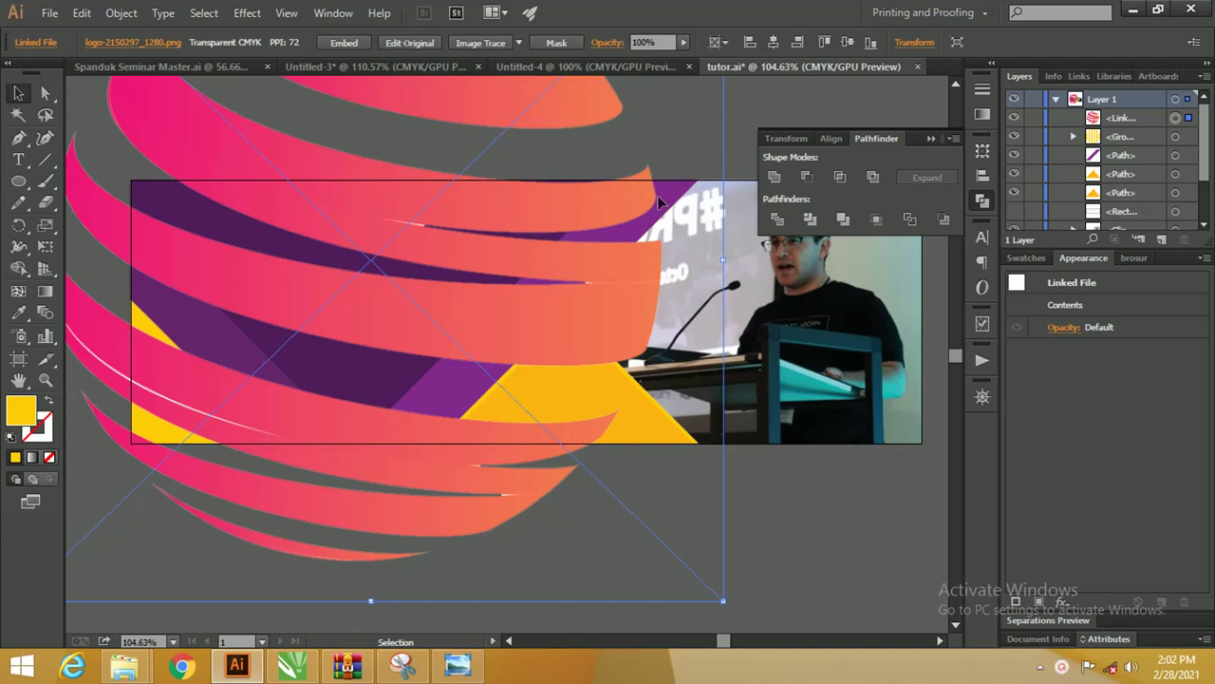
left_click(910, 43)
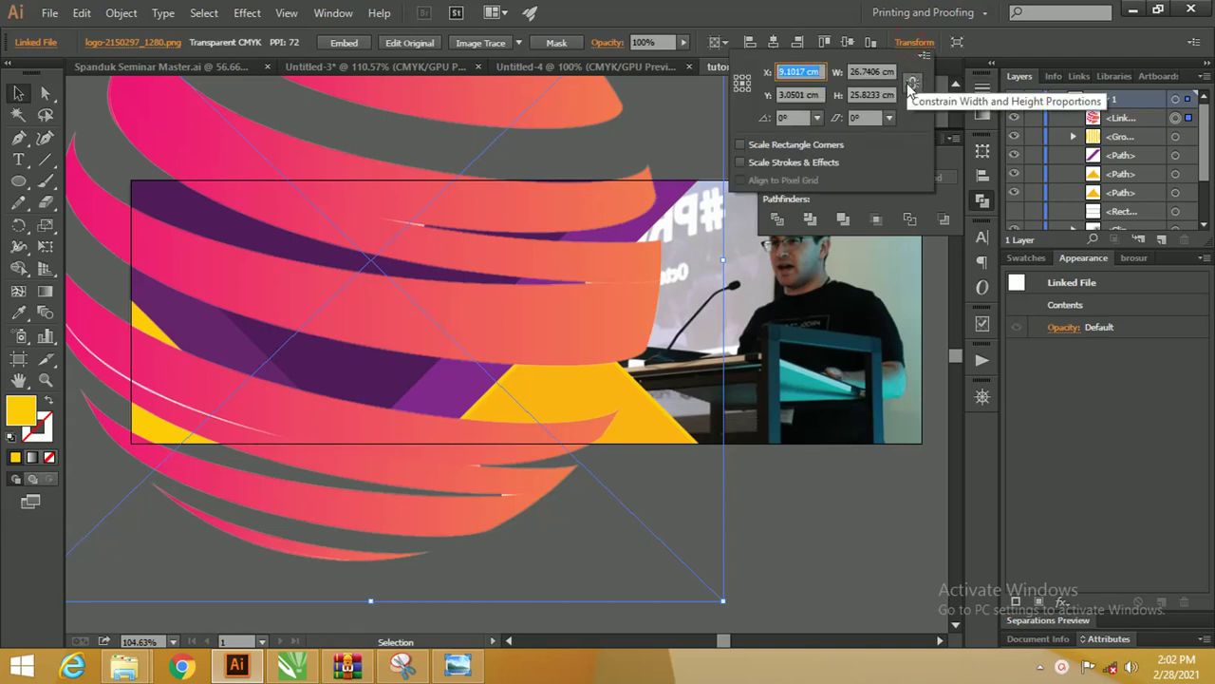
left_click(914, 87)
left_click(866, 68)
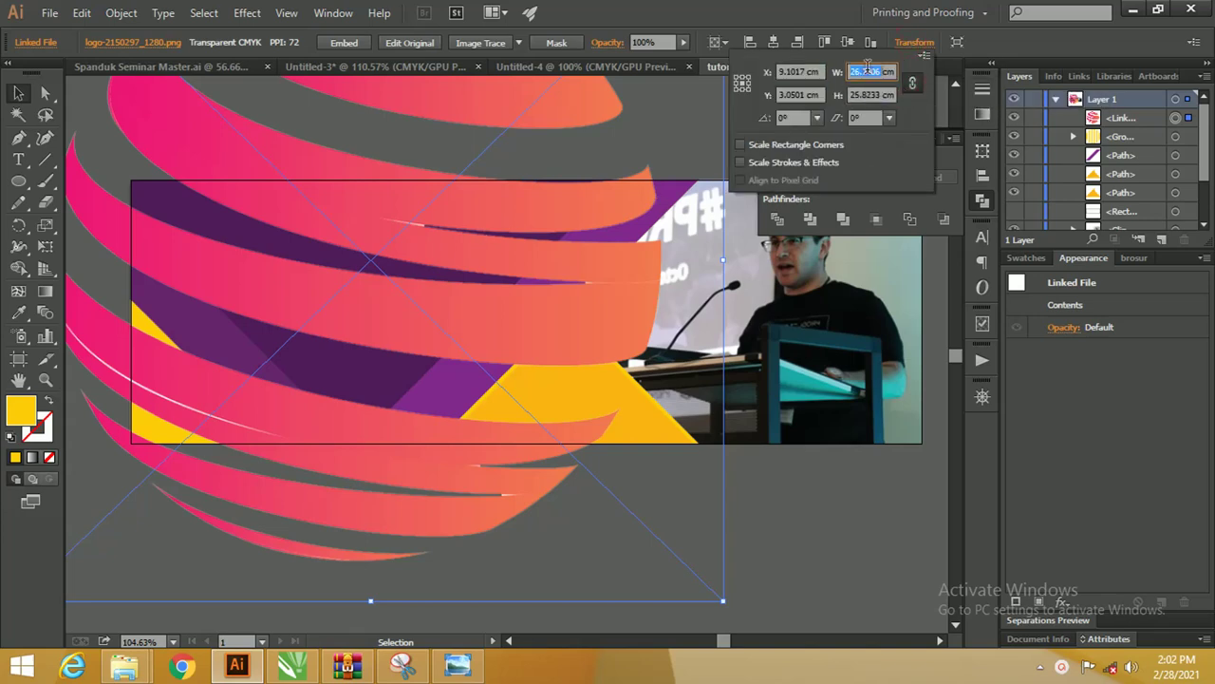
type("5")
key("Return")
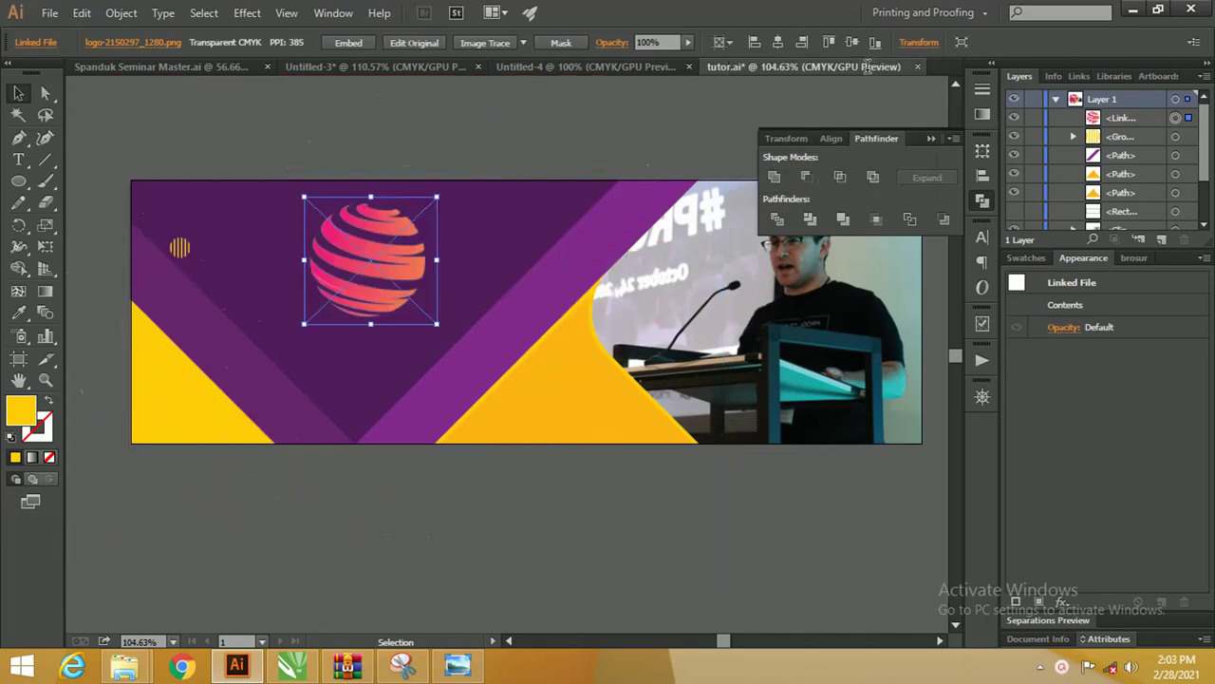
Shrink the logo further and place it just above the banner's top-left.
left_click(438, 196)
mouse_move(435, 196)
left_mouse_down()
mouse_move(342, 285)
mouse_move(195, 218)
mouse_move(168, 190)
mouse_move(241, 225)
left_mouse_up()
key("z")
key("v")
left_click_drag(163, 190, 288, 133)
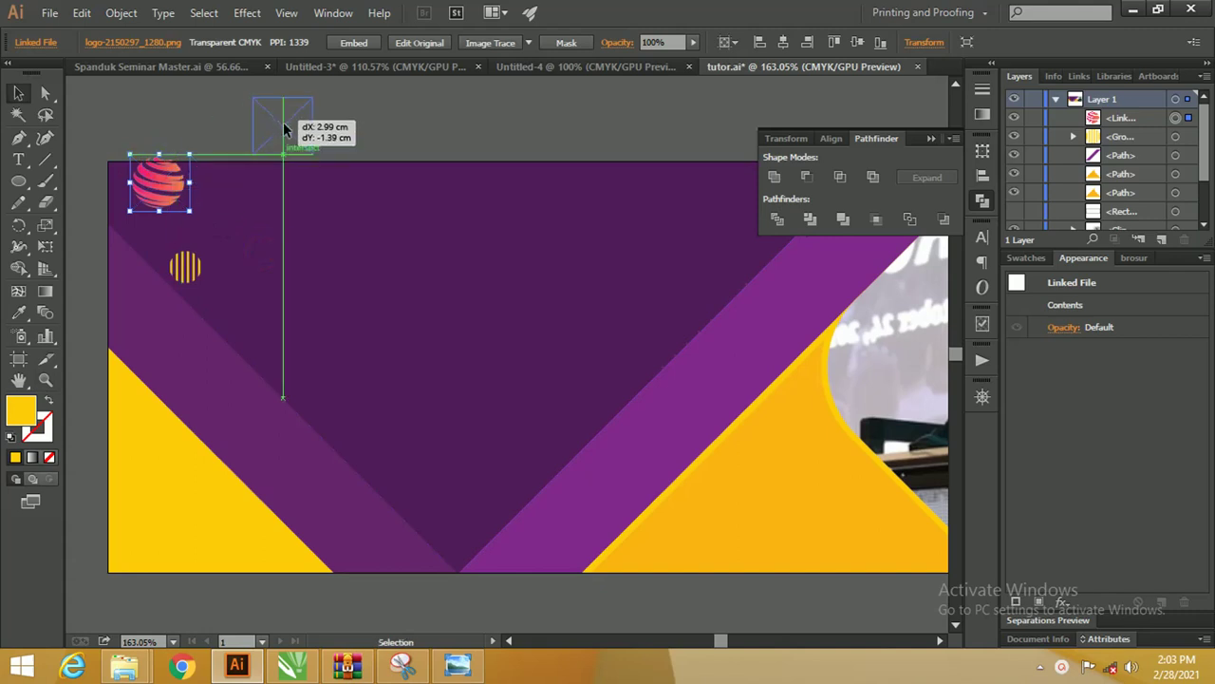
left_click_drag(367, 154, 393, 231)
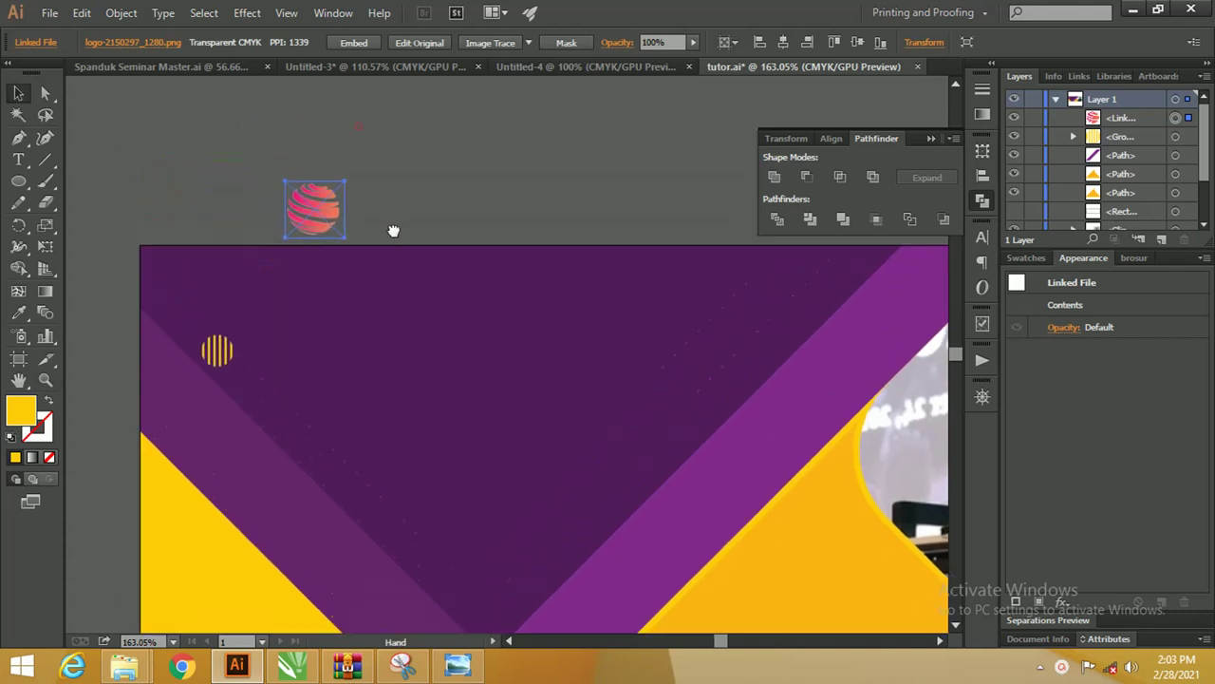
Image Trace the sphere logo with the Low Fidelity Photo preset and nudge it up-right.
left_click(532, 43)
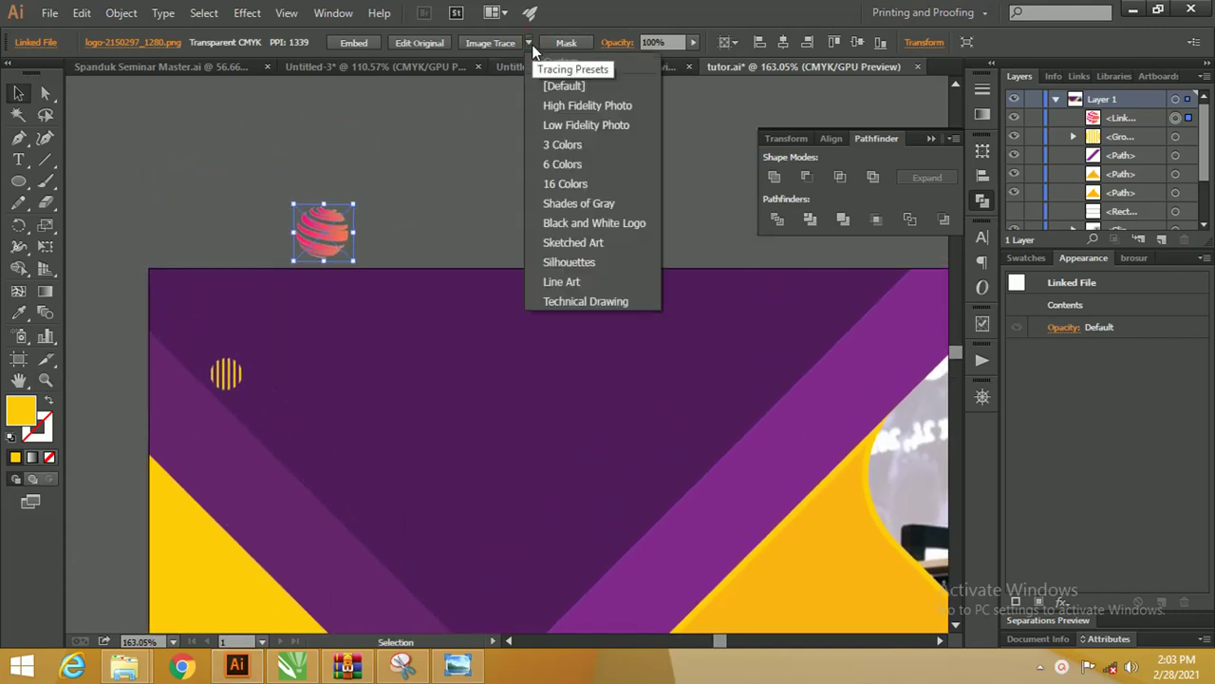
left_click(582, 125)
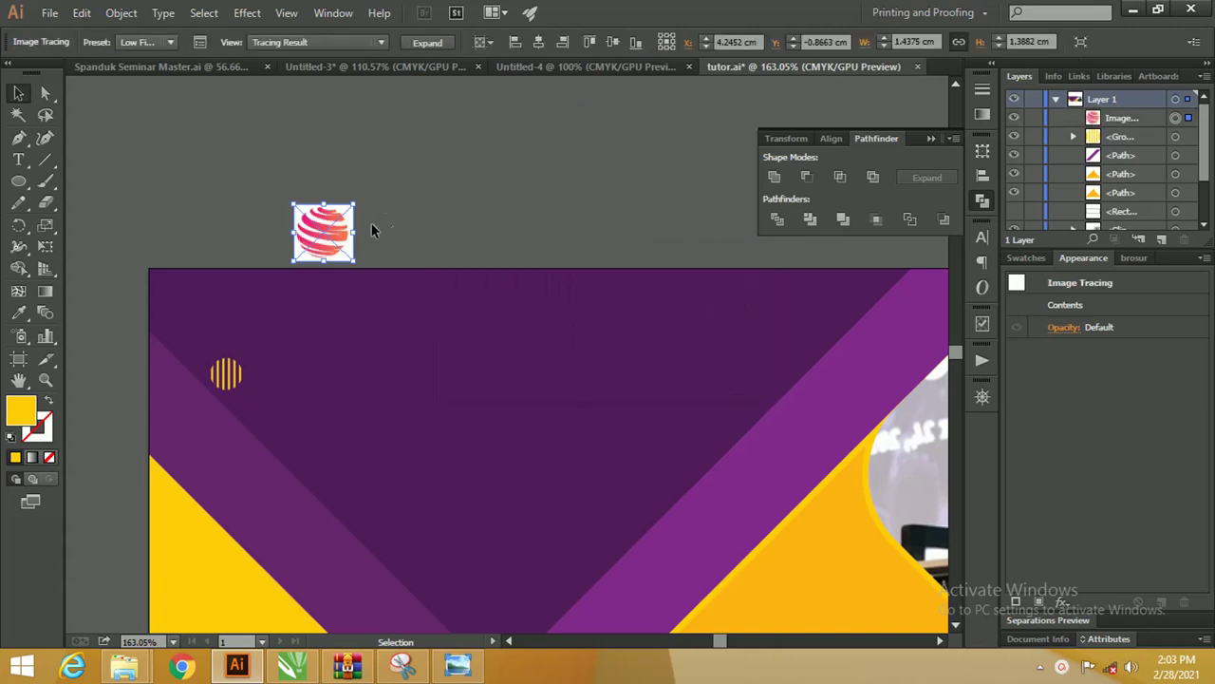
left_click_drag(331, 235, 352, 160)
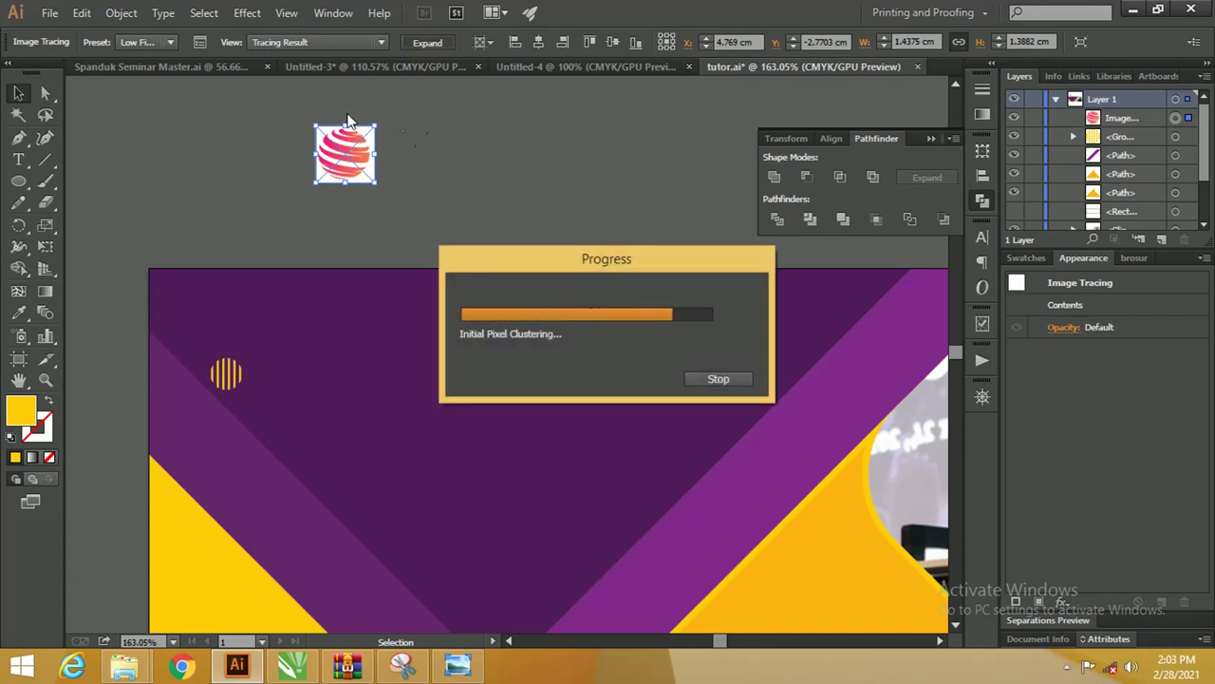
Ungroup the traced logo and pull its white background square away from the sphere.
left_click(393, 135)
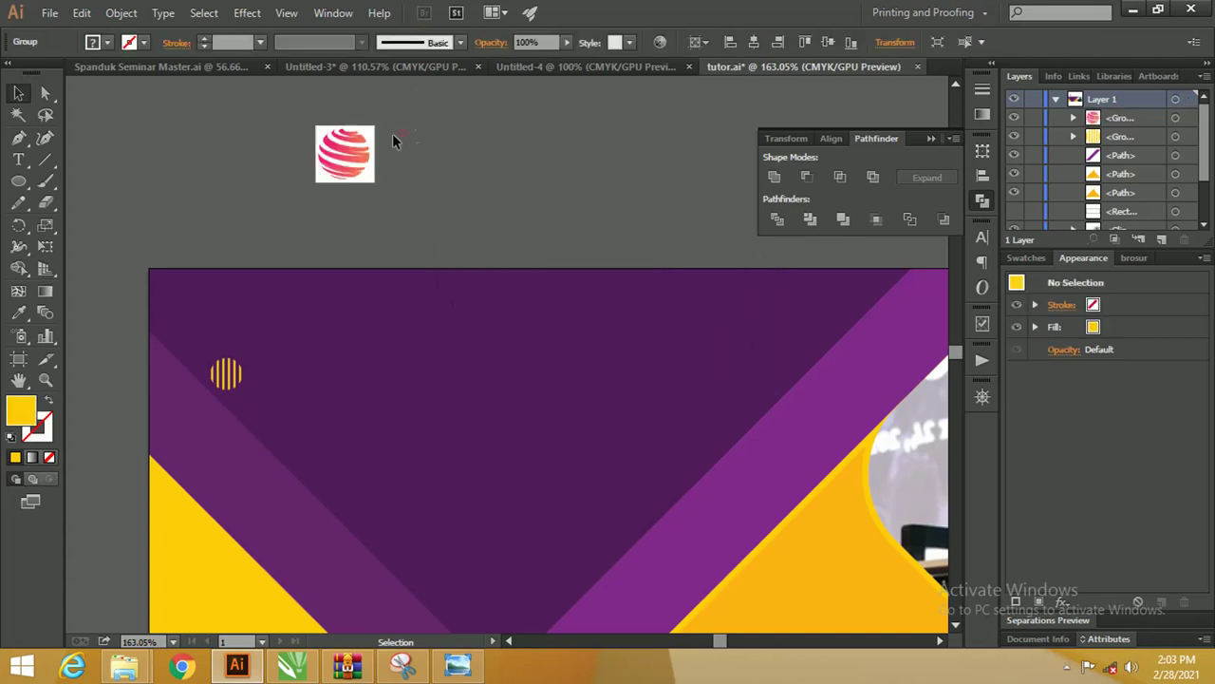
left_click_drag(401, 137, 583, 141)
right_click(455, 133)
left_click(503, 239)
left_click(520, 187)
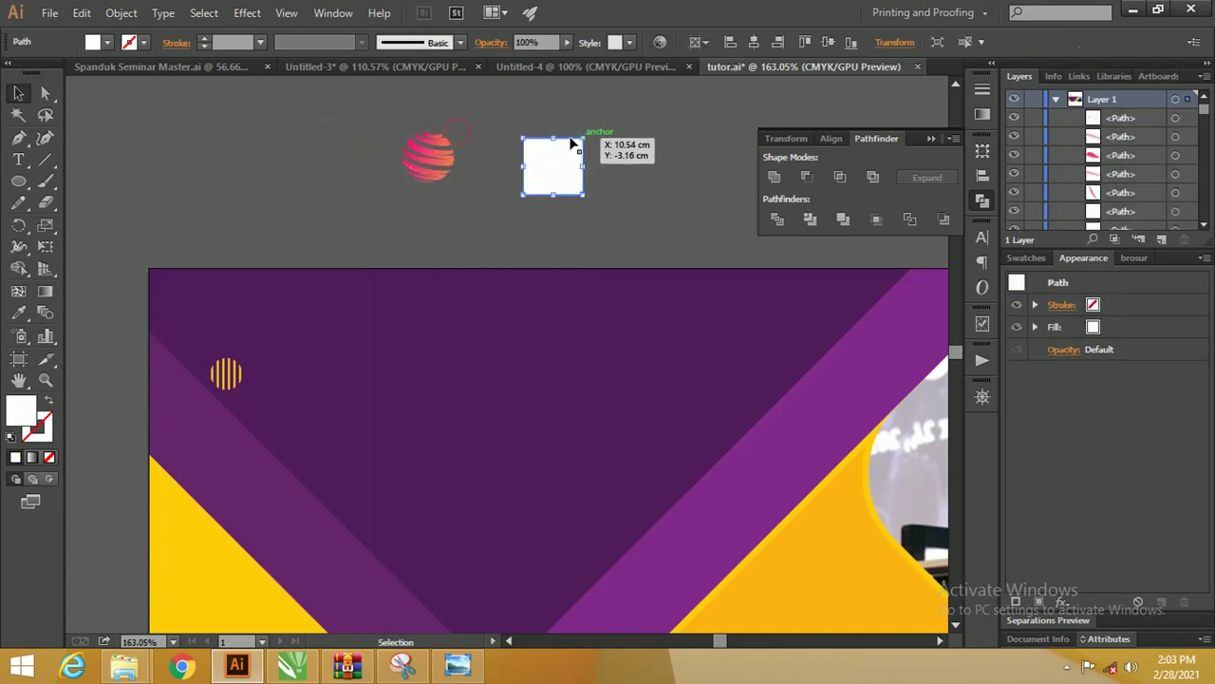
Unite the sphere pieces into one white-filled shape with no outline.
left_click_drag(371, 112, 497, 207)
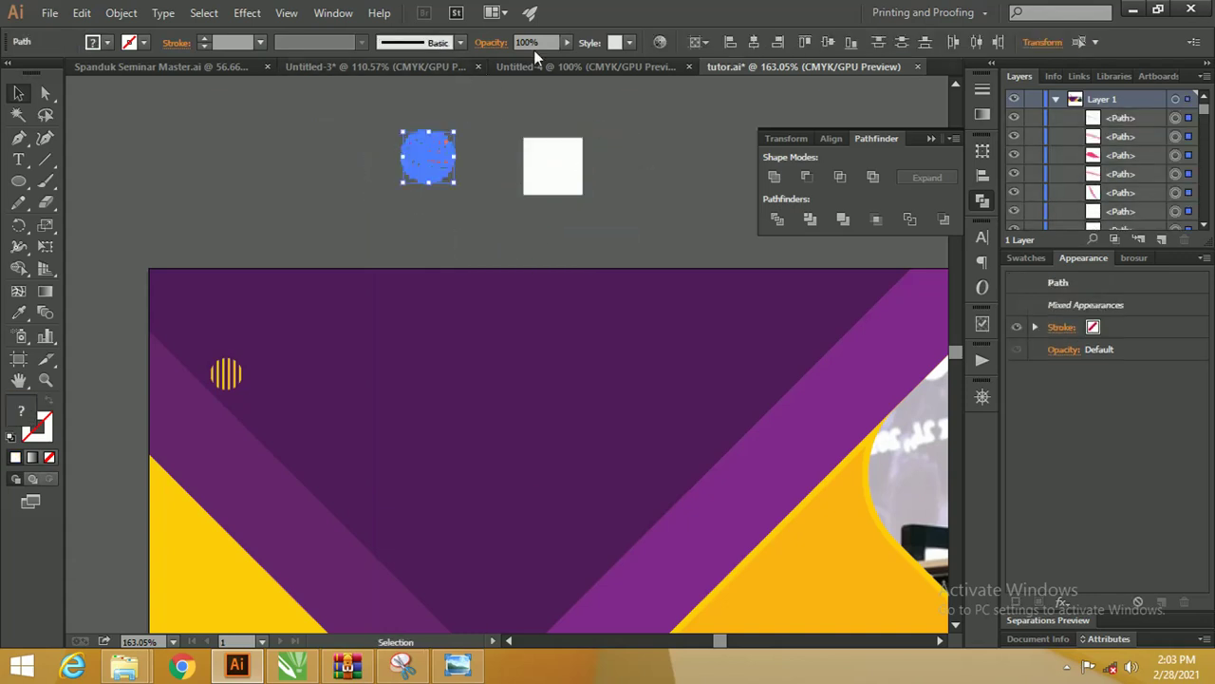
left_click(775, 177)
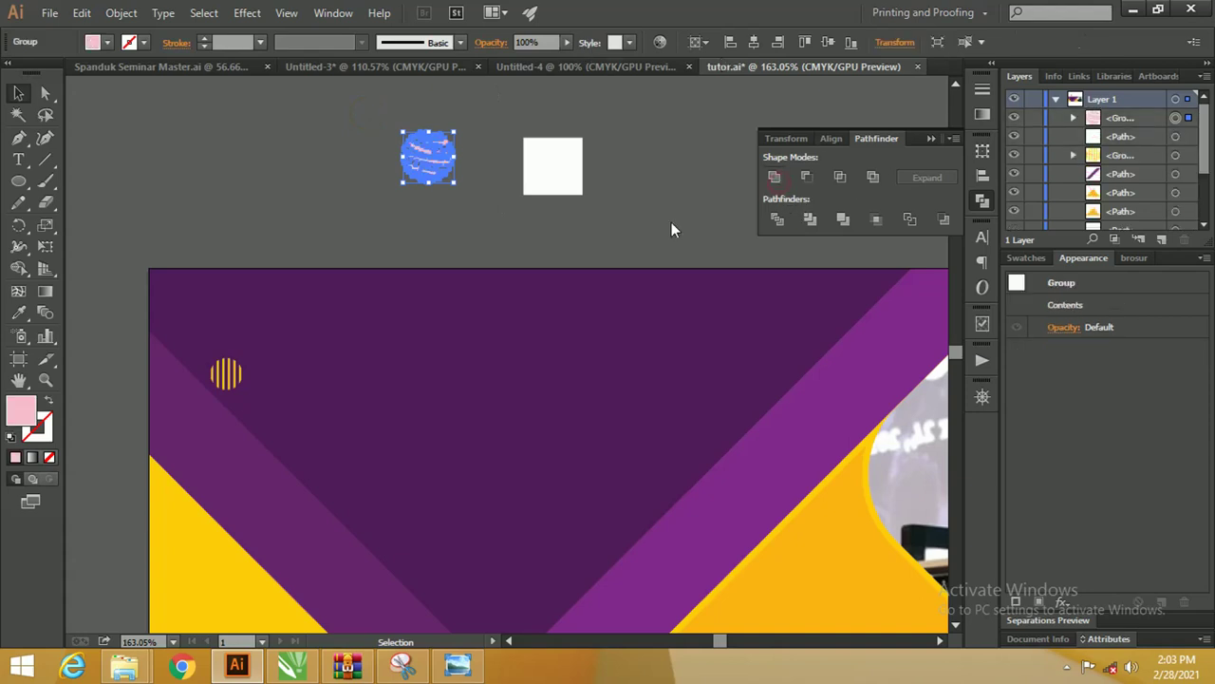
key("d")
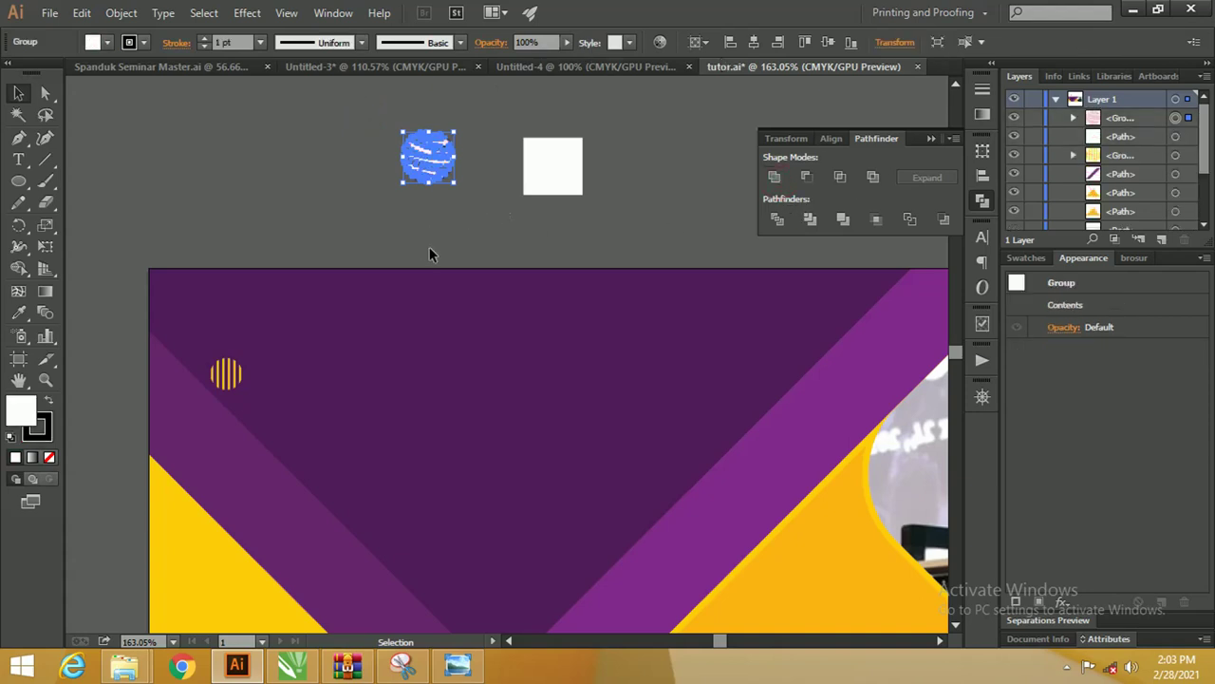
left_click(38, 427)
left_click(51, 457)
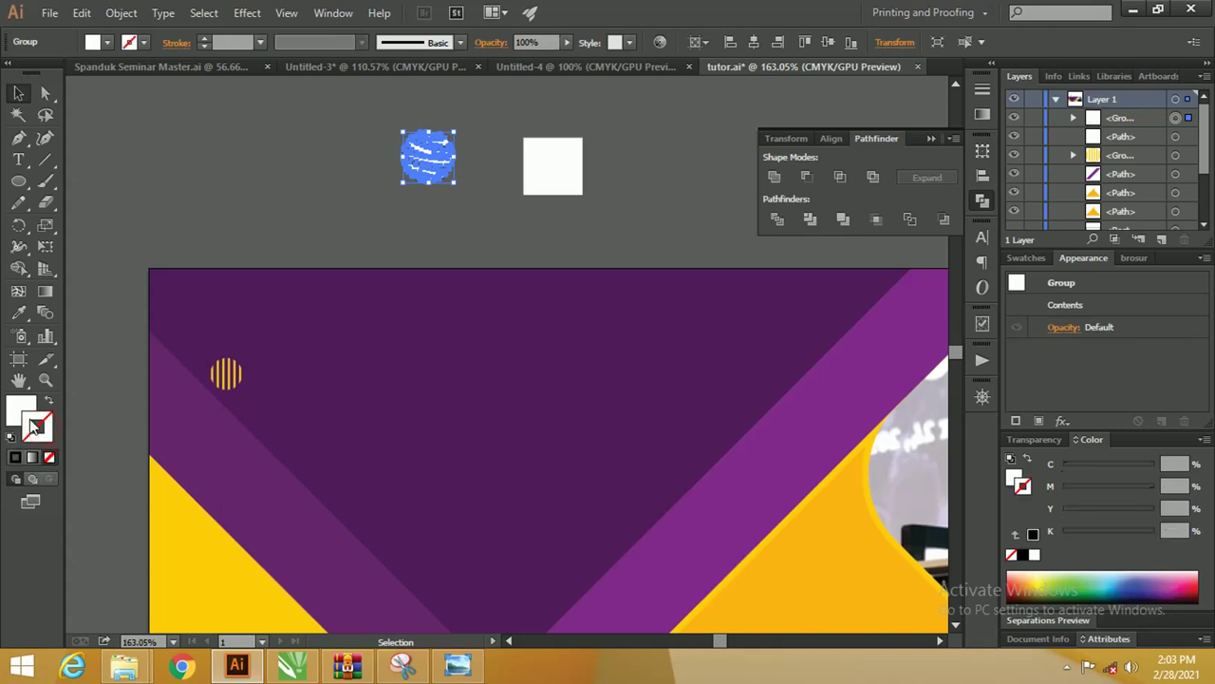
Move the sphere onto the purple banner and shrink it.
left_click(326, 183)
mouse_move(447, 165)
left_mouse_down()
mouse_move(384, 307)
mouse_move(398, 313)
mouse_move(376, 281)
left_mouse_up()
left_click(381, 199)
key("z")
left_click(393, 200, "alt")
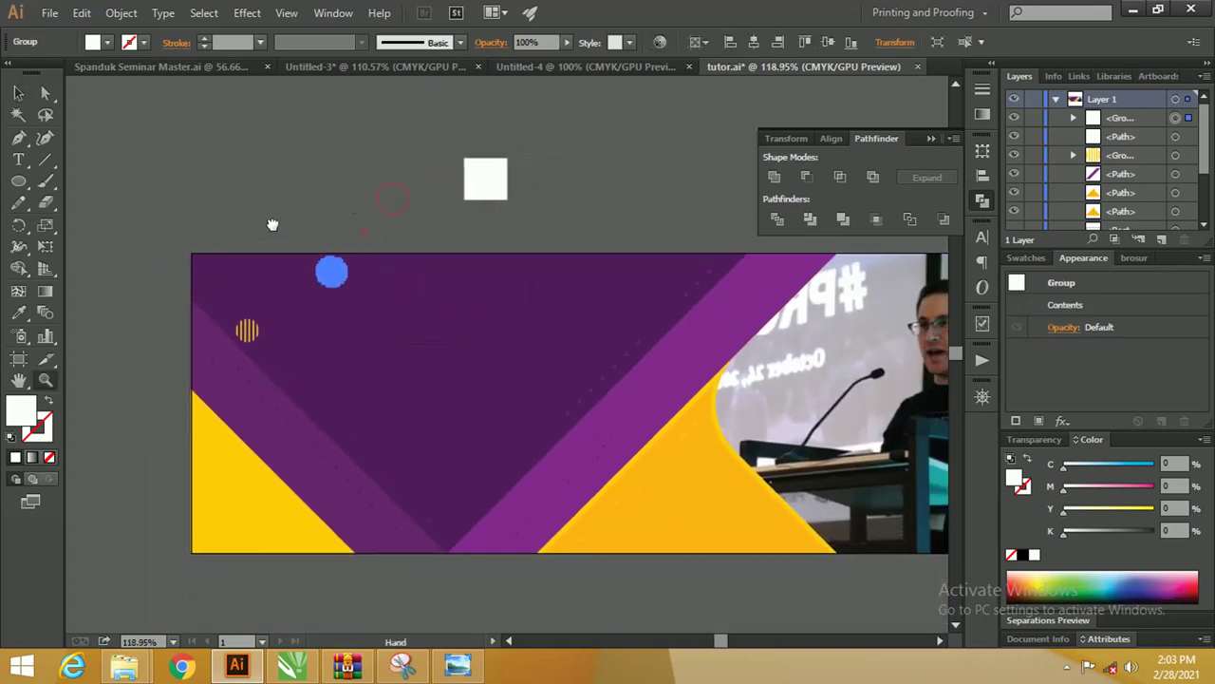
Move the blue circle off the banner to sit above it.
key("v")
left_click(211, 269)
left_click_drag(211, 272, 279, 208)
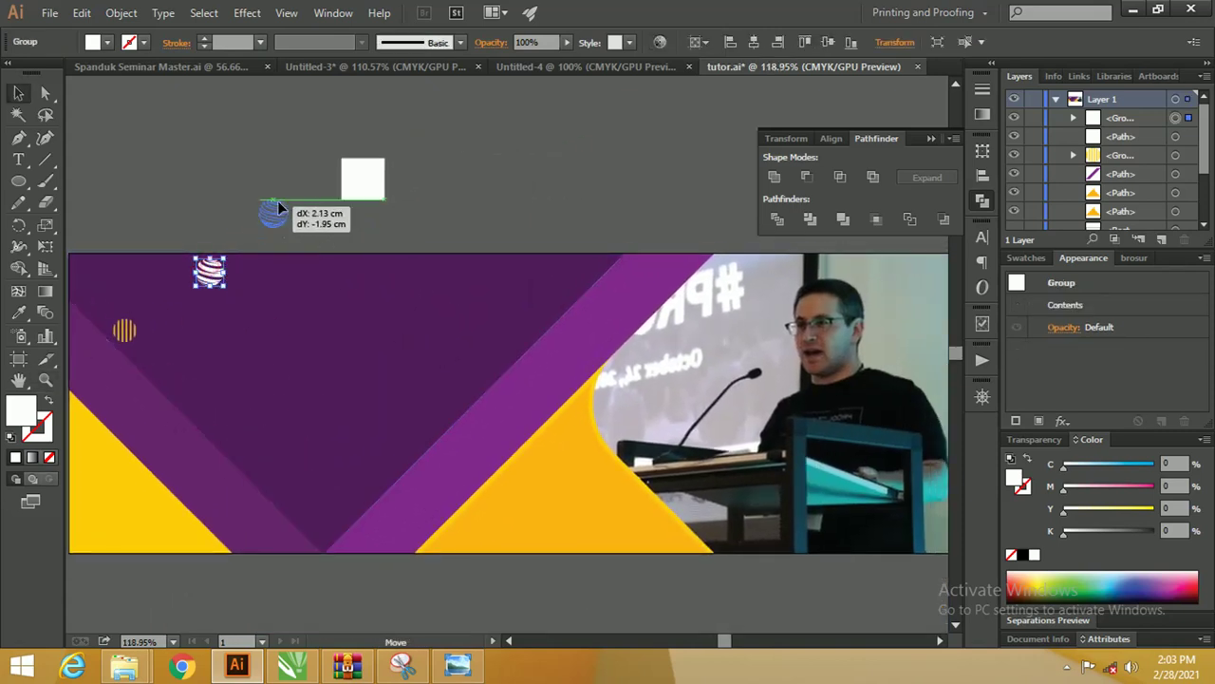
left_click_drag(301, 291, 379, 305)
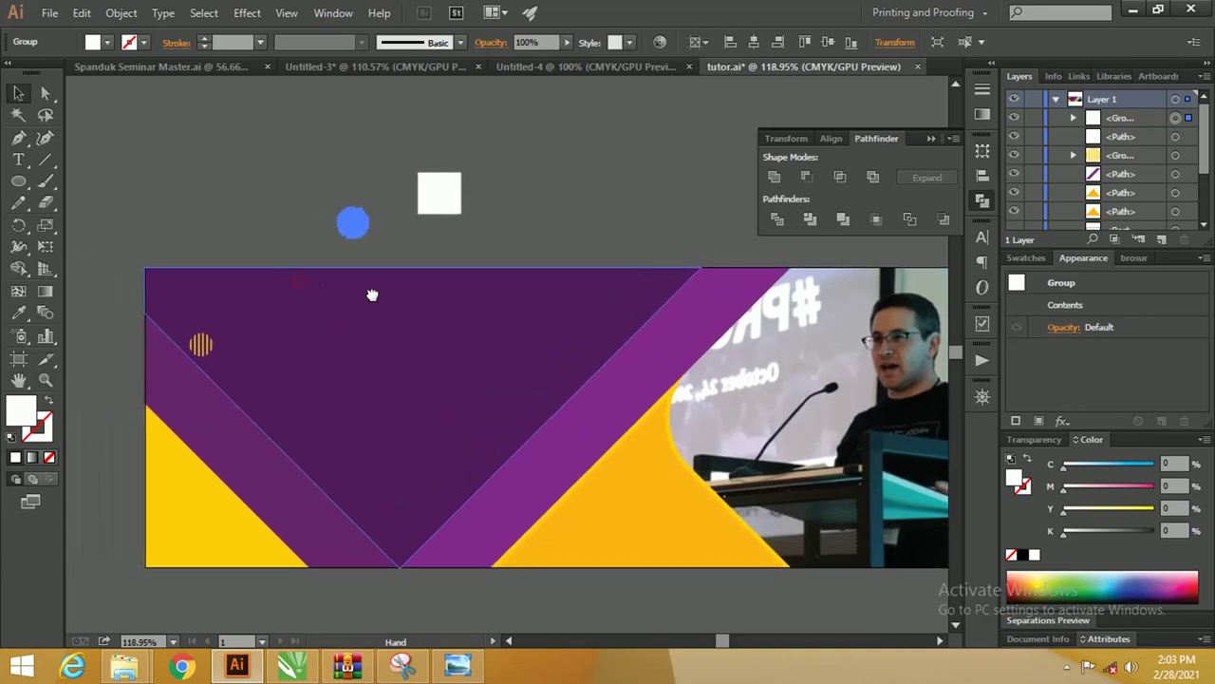
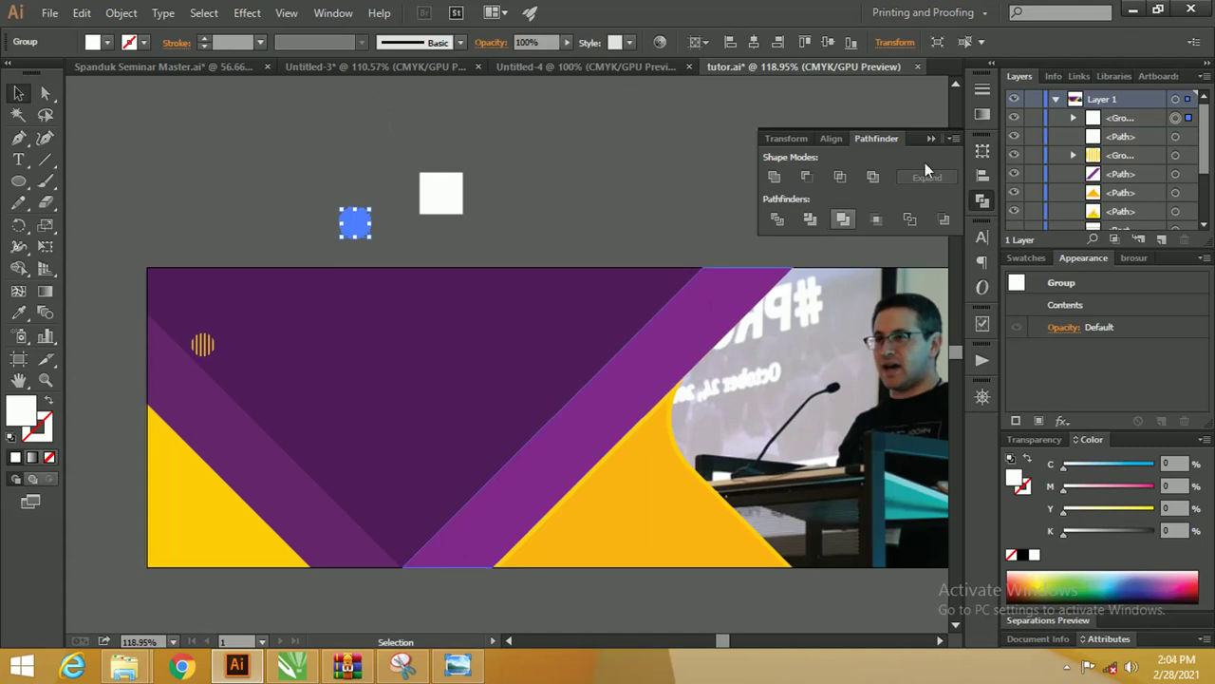
Close the Pathfinder panel and paste the webinar text block, viewing it below the banner.
left_click(932, 139)
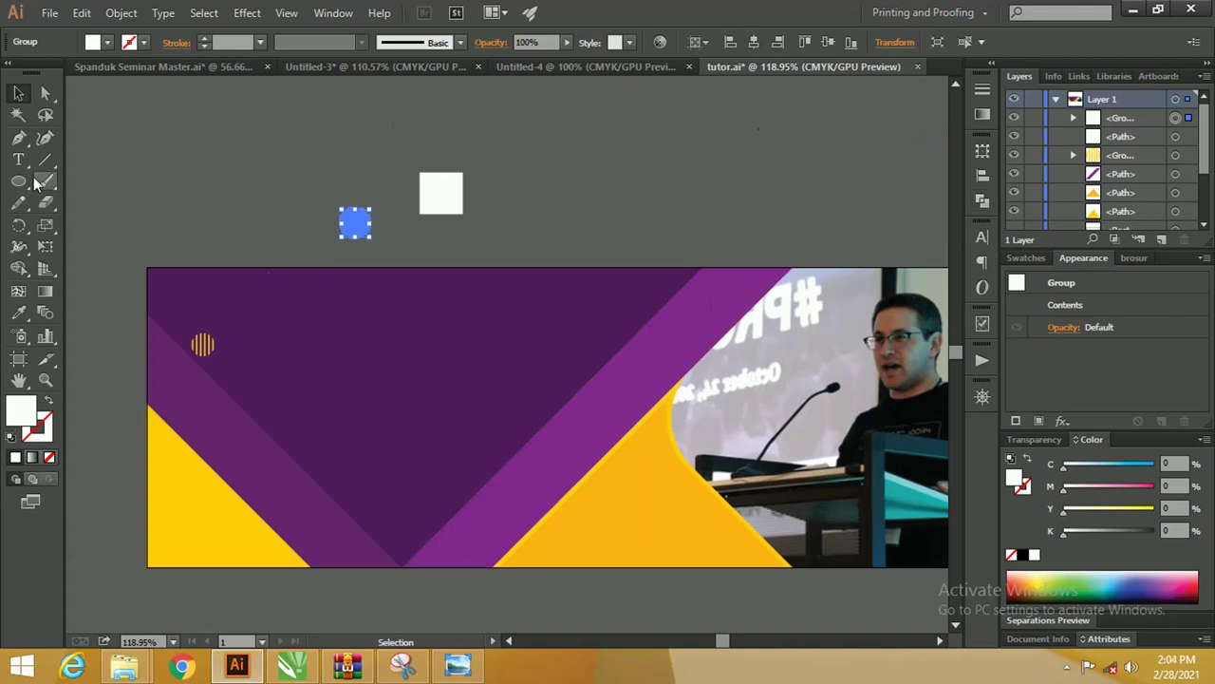
left_click_drag(18, 159, 81, 161)
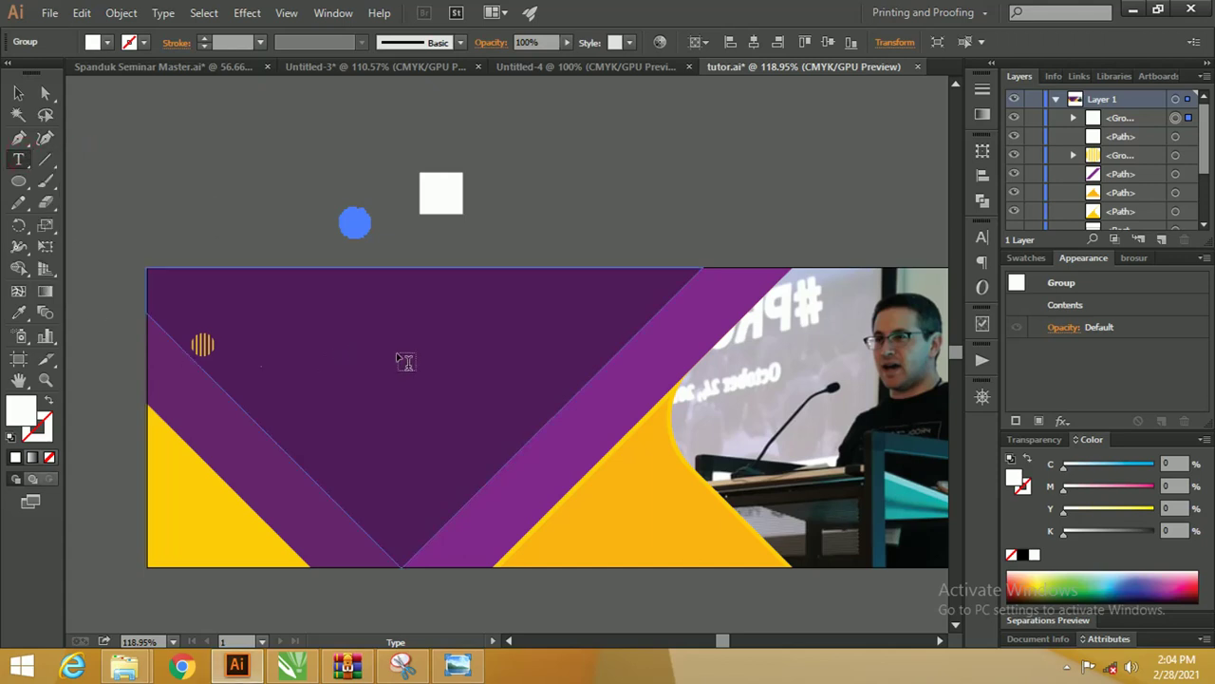
left_click(18, 92)
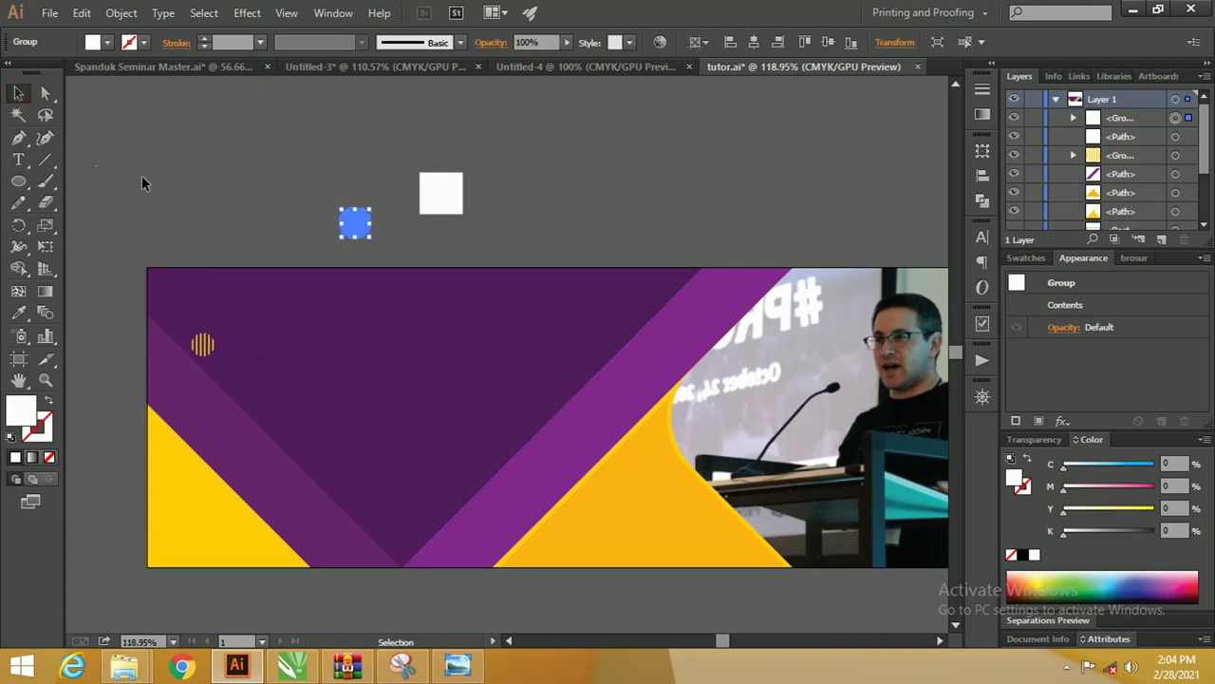
key("ctrl")
key("ctrl+a")
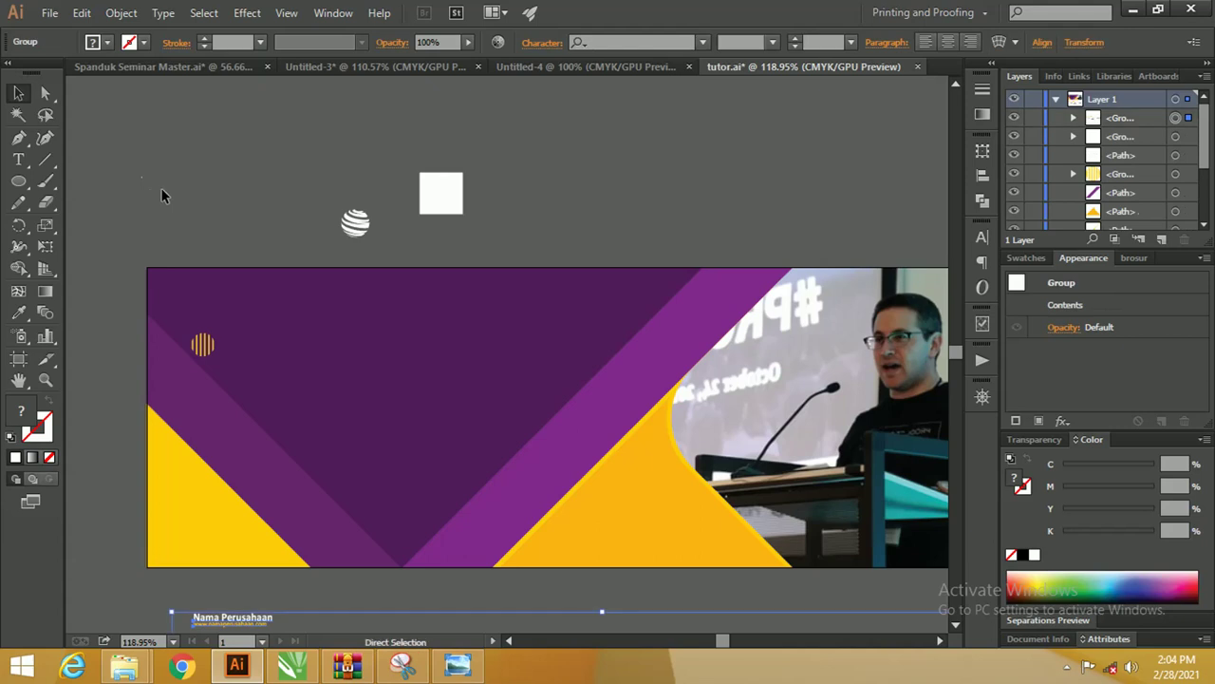
key("ctrl+minus")
key("ctrl+minus")
left_click_drag(365, 313, 294, 331)
Move the webinar text group up onto the banner and ungroup it.
left_click(337, 503)
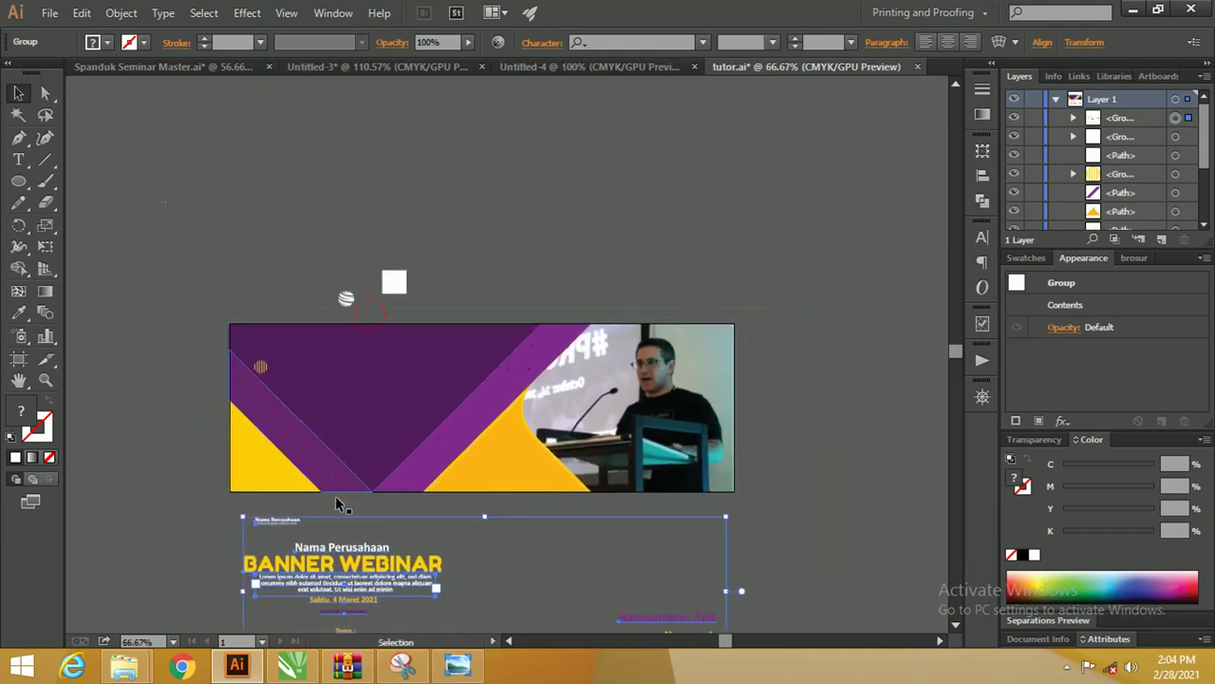
mouse_move(372, 570)
left_mouse_down()
mouse_move(385, 387)
mouse_move(408, 391)
mouse_move(367, 385)
mouse_move(383, 409)
left_mouse_up()
key("v")
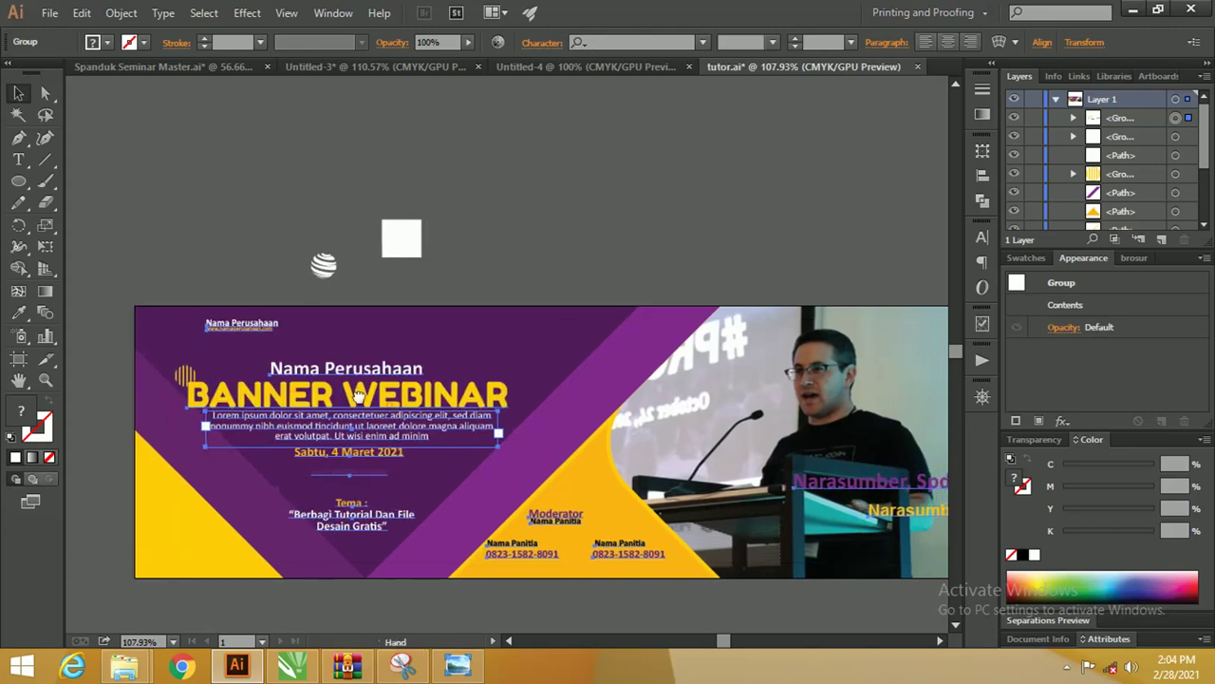
mouse_move(392, 410)
left_mouse_down()
mouse_move(299, 368)
mouse_move(352, 391)
left_mouse_up()
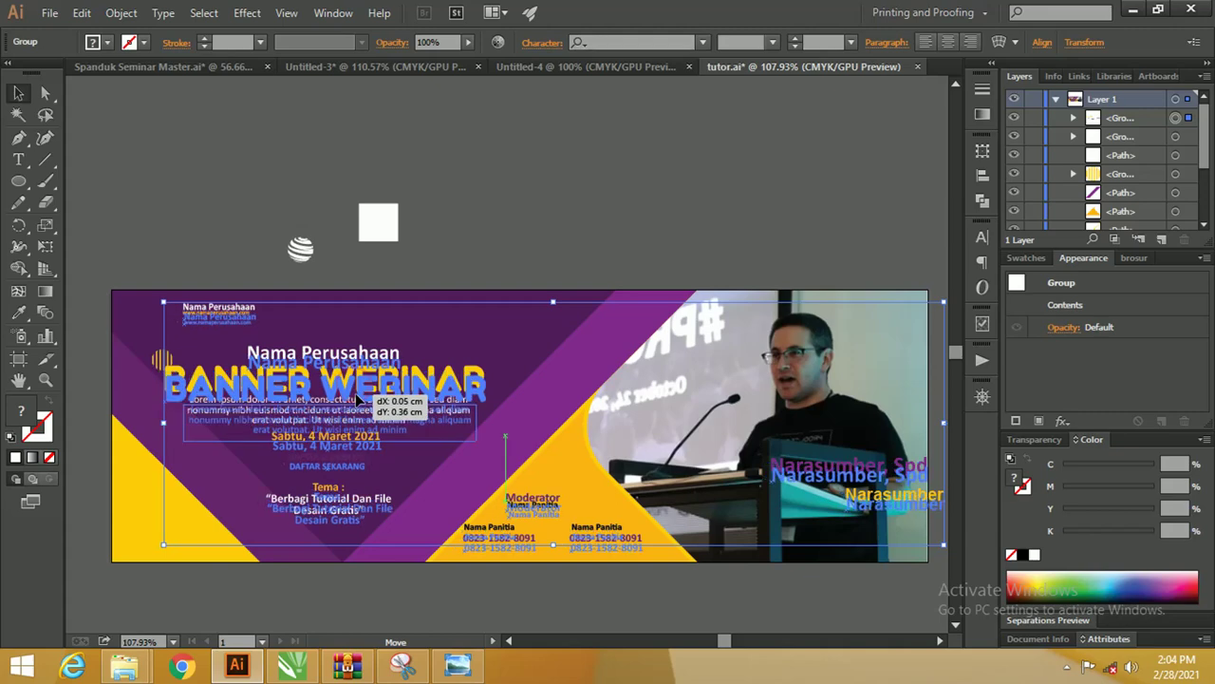
left_click_drag(354, 390, 354, 400)
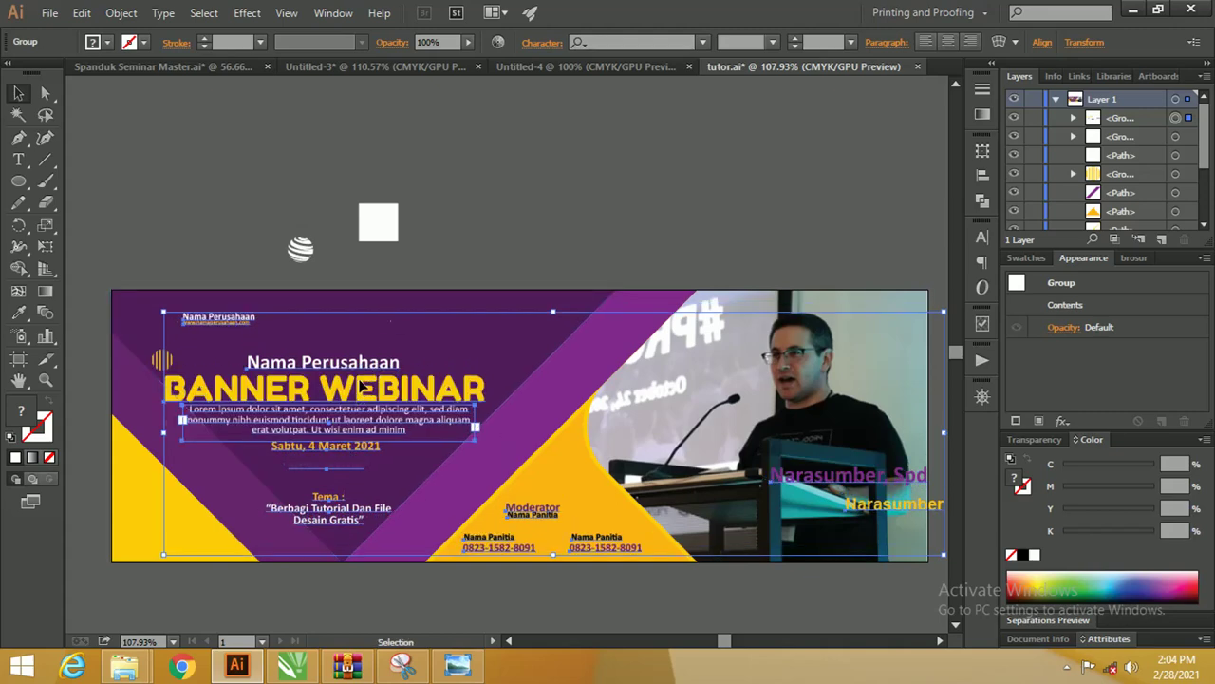
right_click(358, 382)
left_click(418, 486)
Shift the Narasumber captions left onto the speaker photo.
key("ctrl+shift+a")
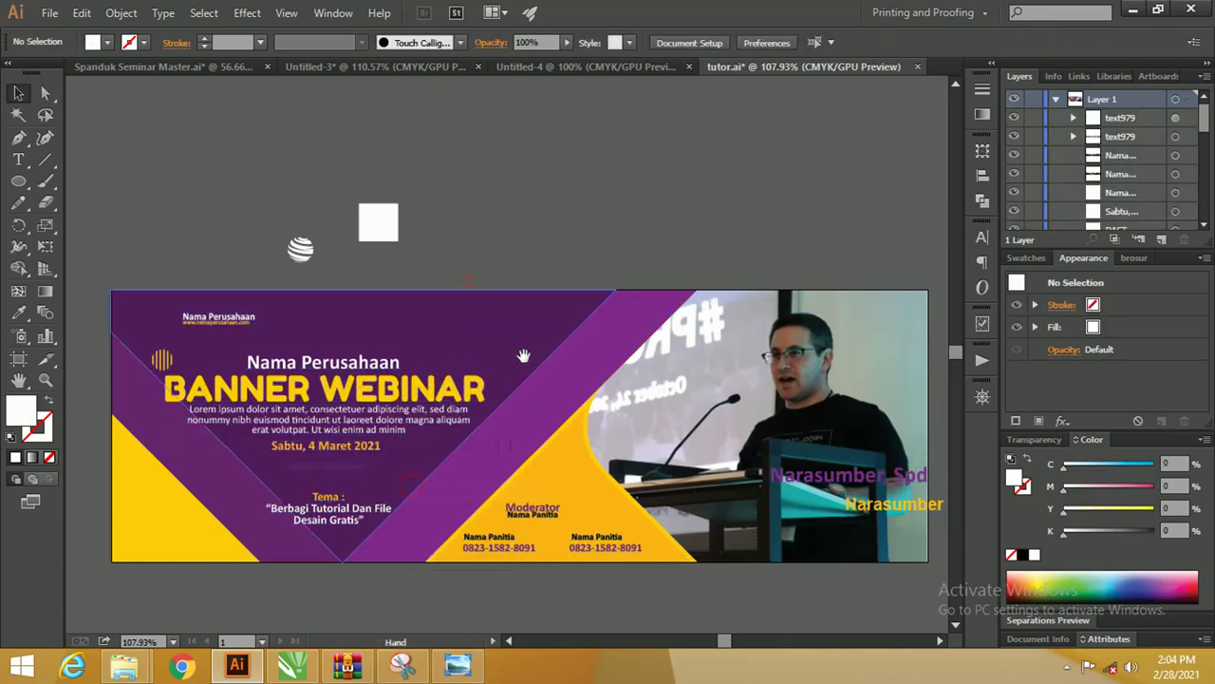
left_click_drag(815, 526, 723, 458)
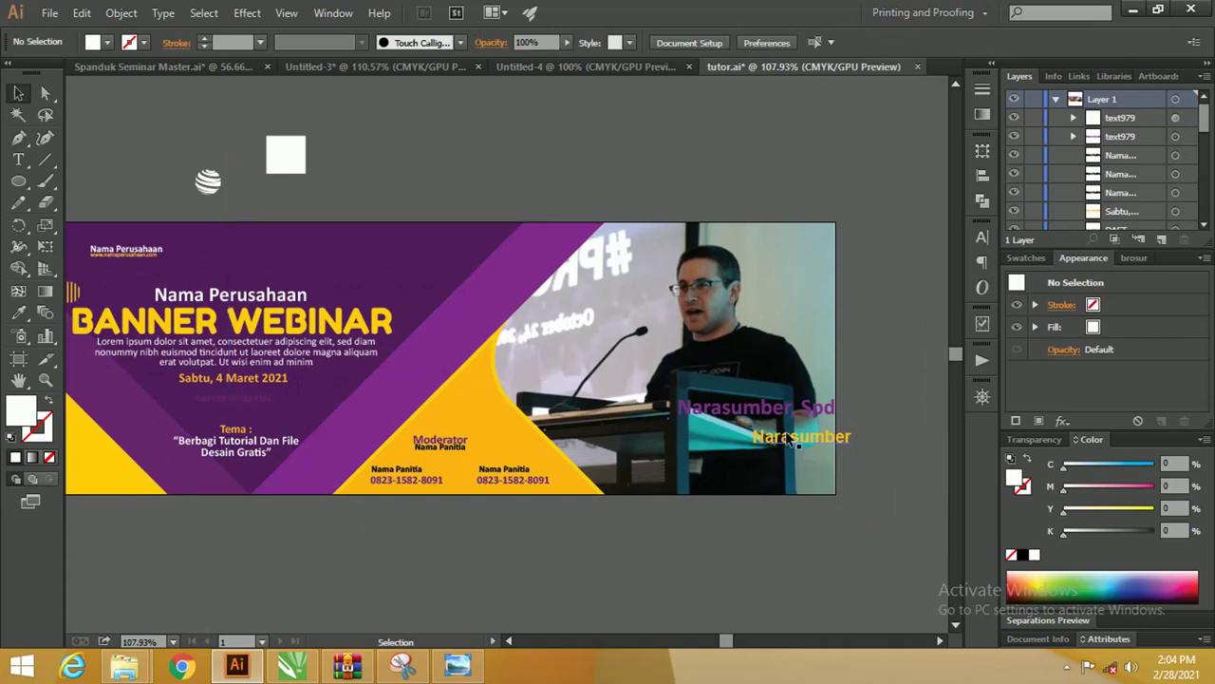
left_click_drag(850, 435, 829, 426)
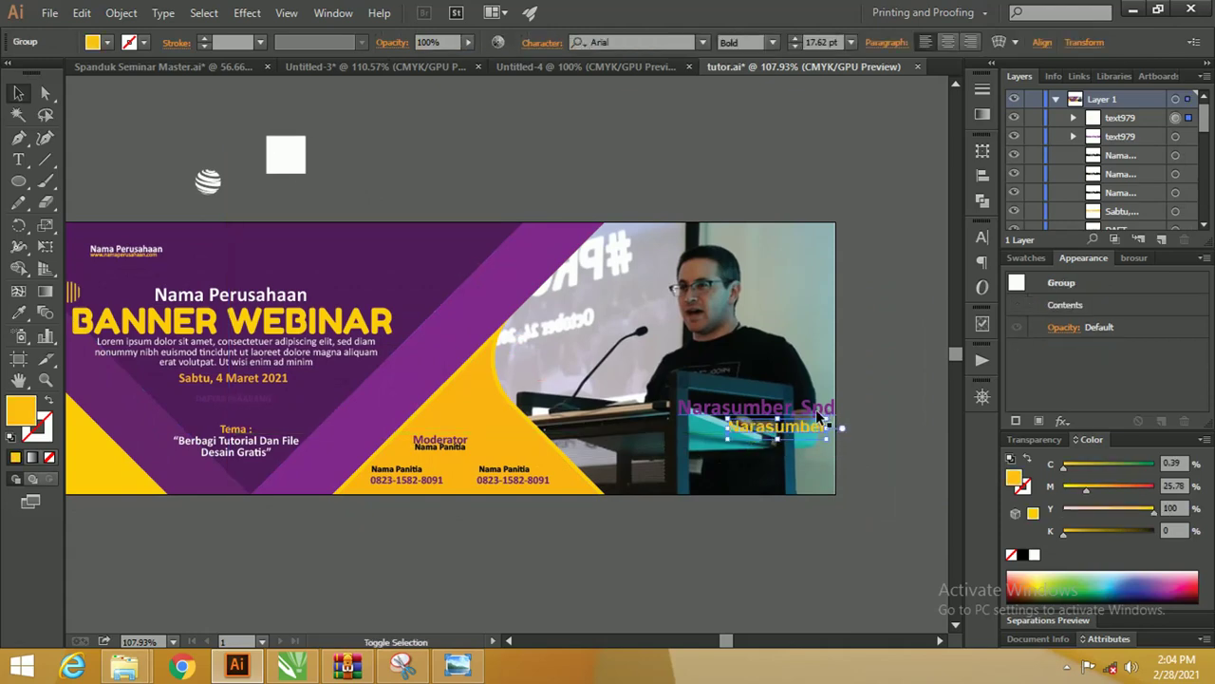
left_click(872, 423)
left_click(823, 418)
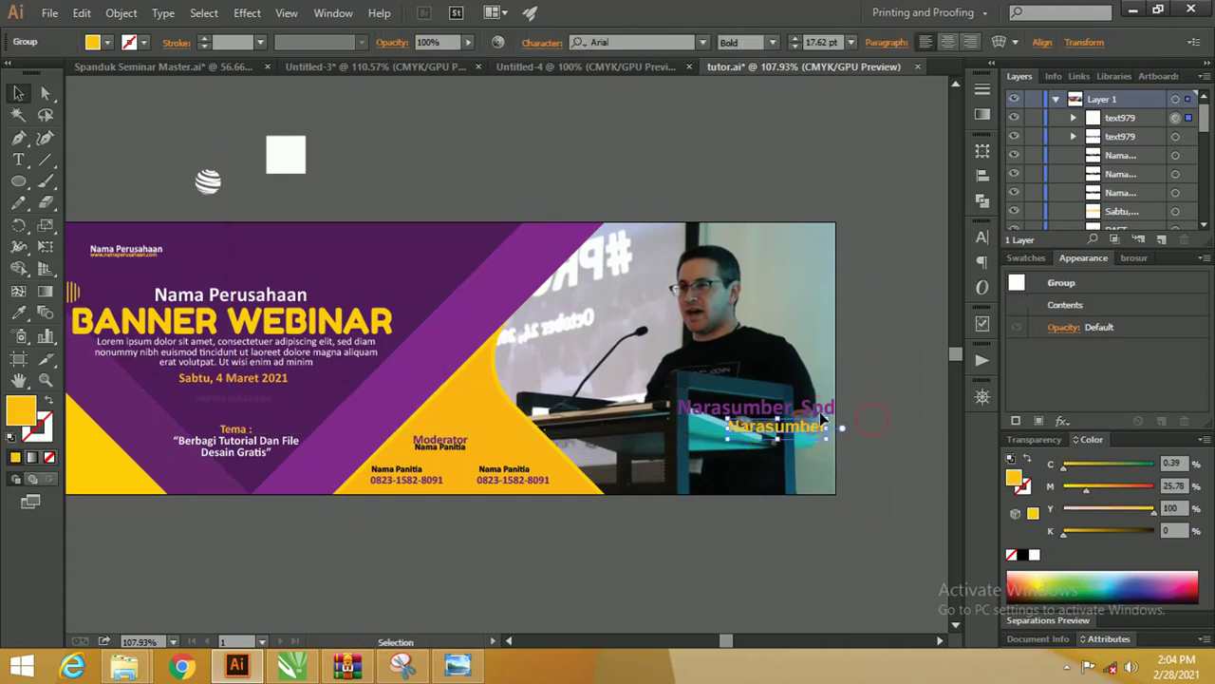
double_click(804, 415)
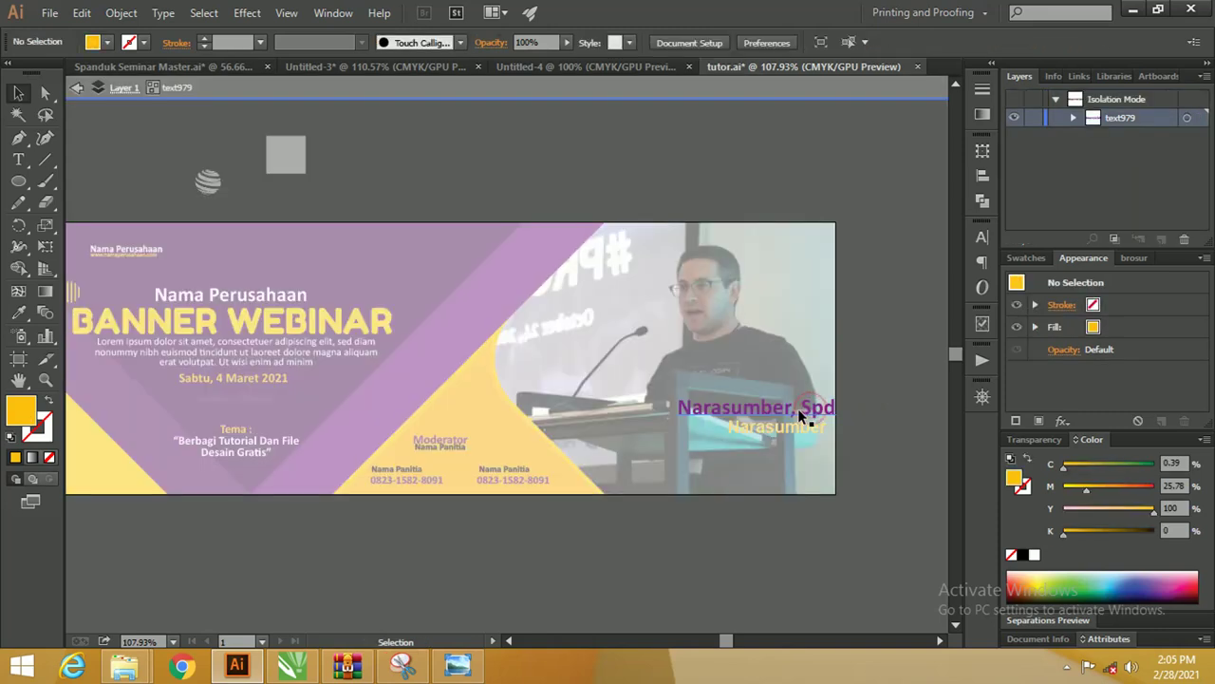
key("Escape")
left_click(824, 423)
left_click(855, 435)
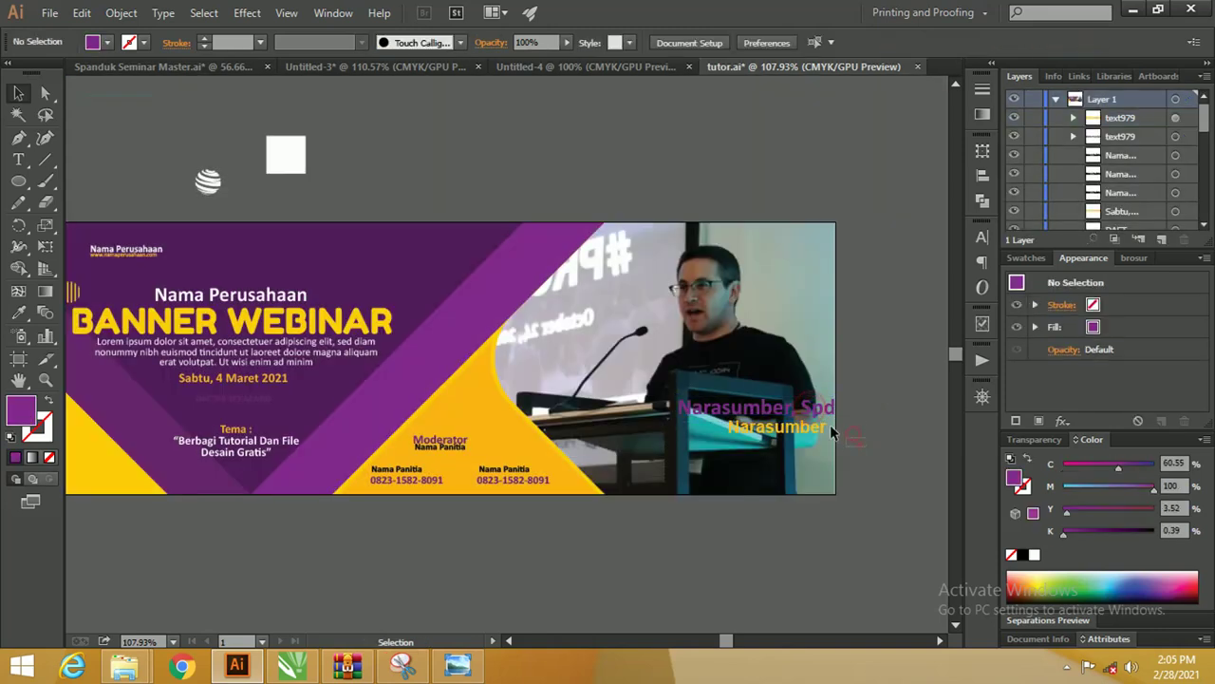
left_click(816, 414)
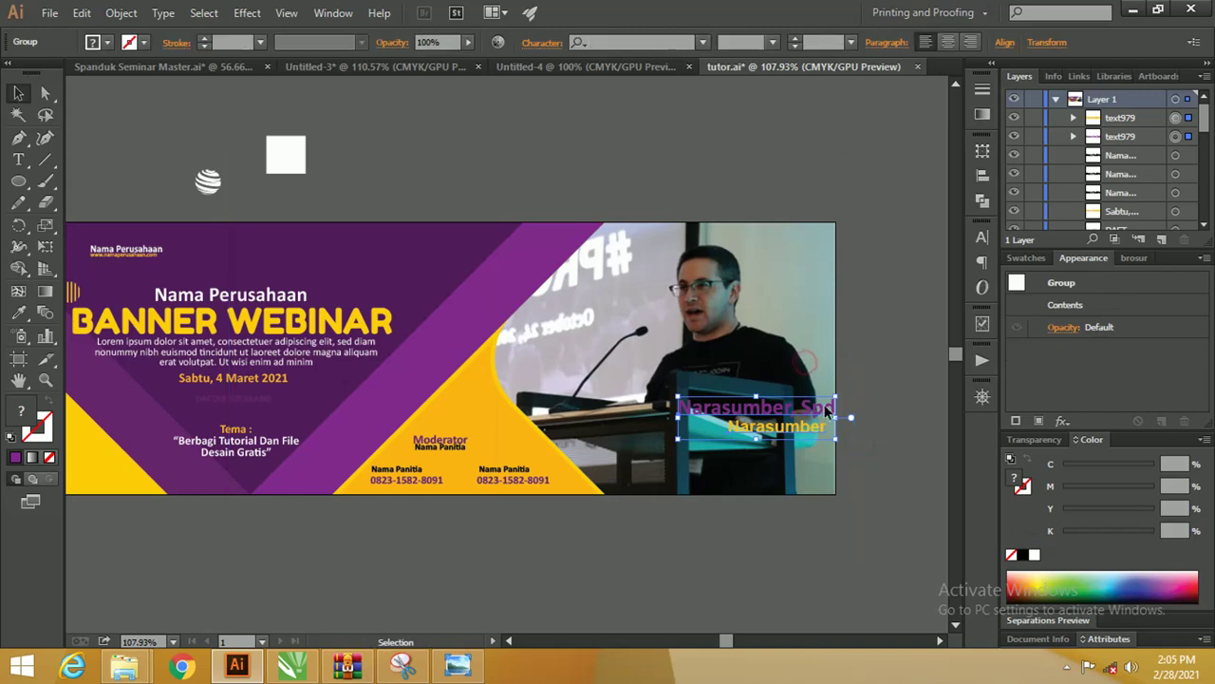
left_click_drag(814, 410, 796, 411)
left_click(868, 406)
Move the Moderator text up and to the right.
left_click_drag(500, 457, 638, 477)
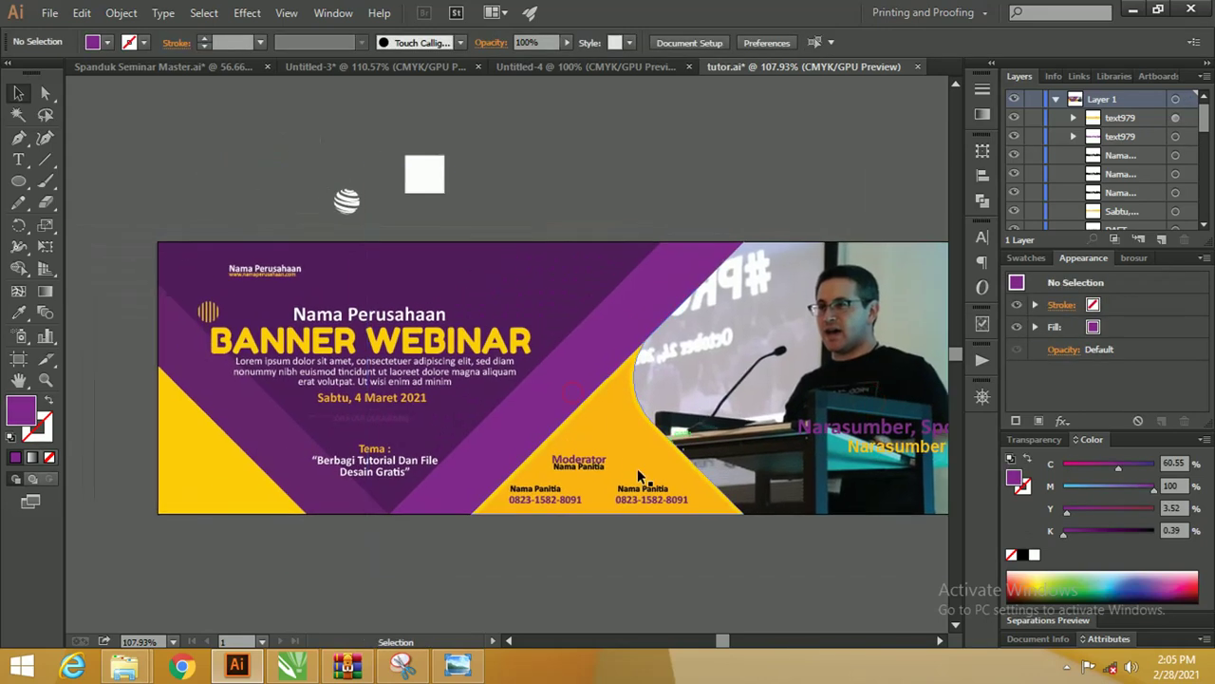
left_click(576, 454)
key("v")
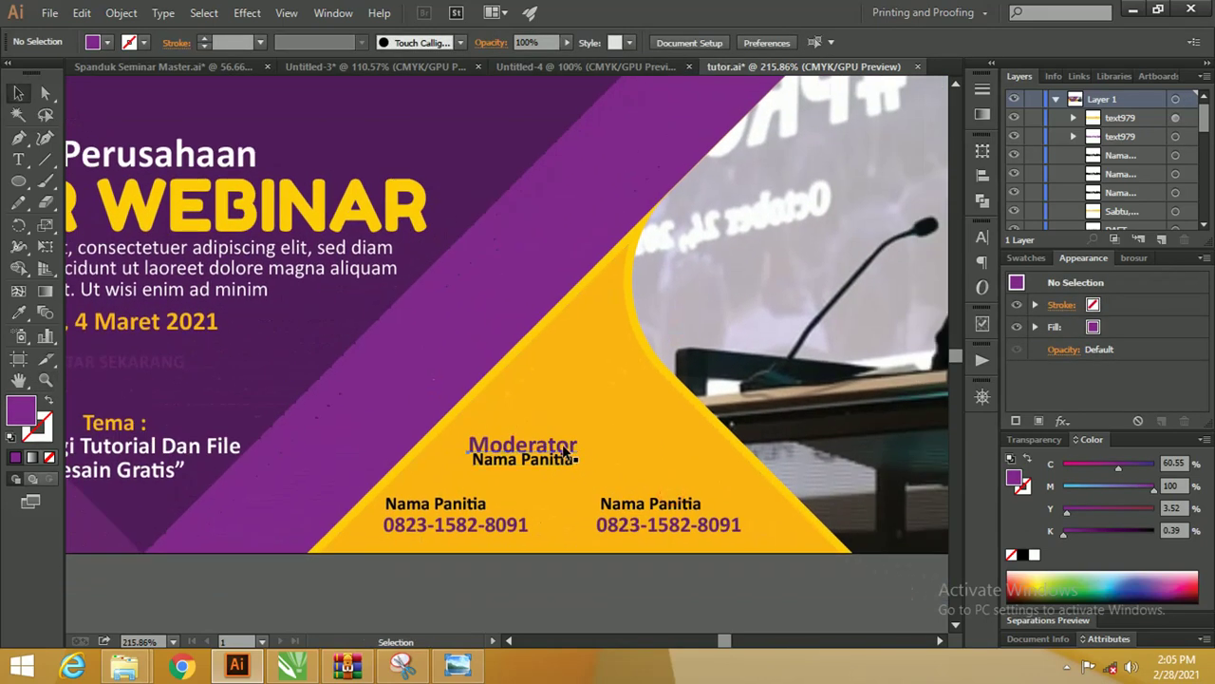
left_click(564, 462)
left_click_drag(565, 463, 592, 432)
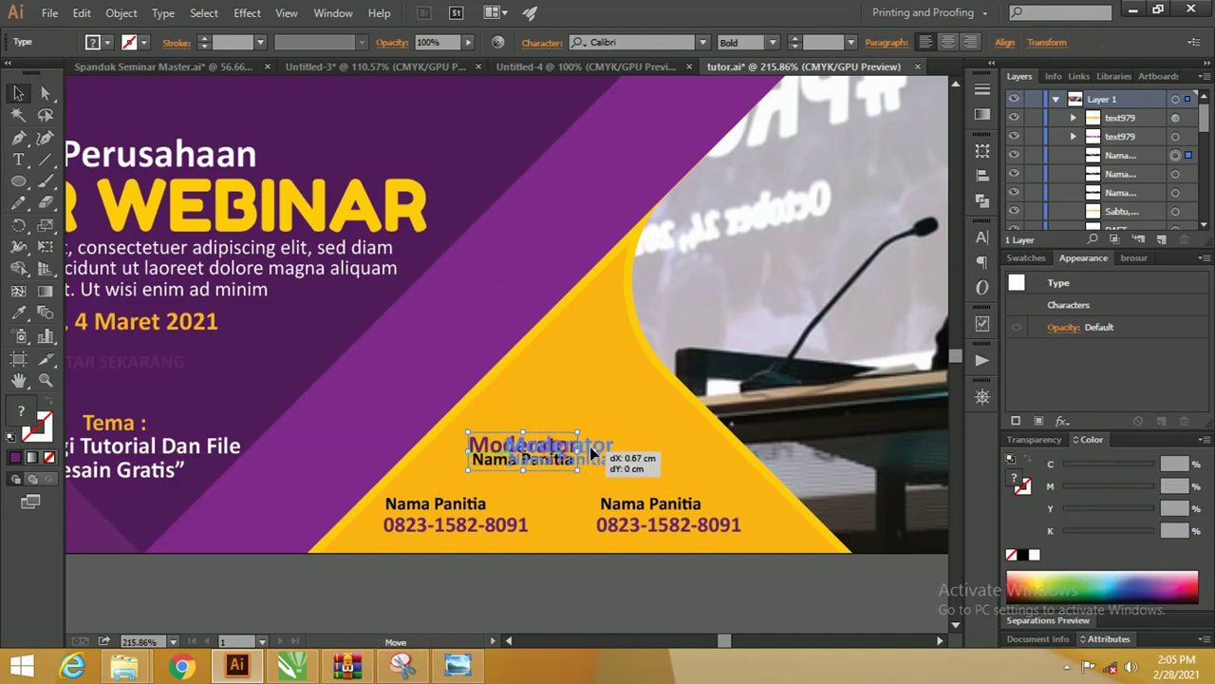
Centre-align both Nama Panitia name-and-phone contacts and spread them apart.
left_click(475, 514)
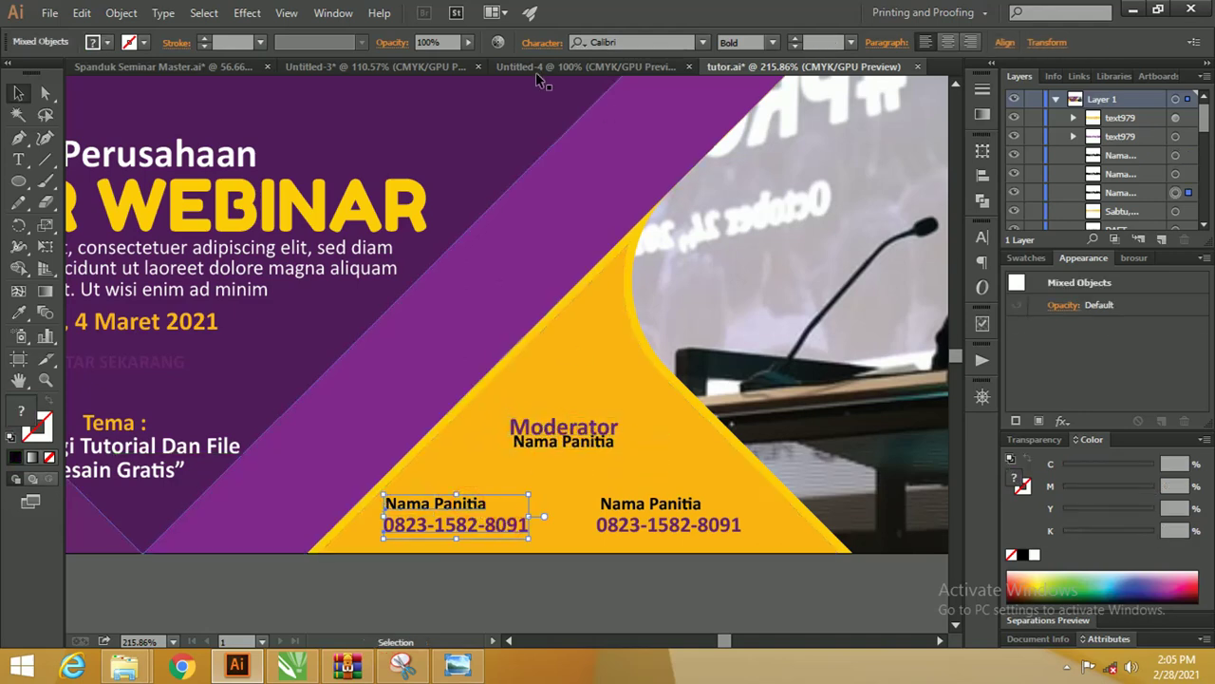
left_click(944, 44)
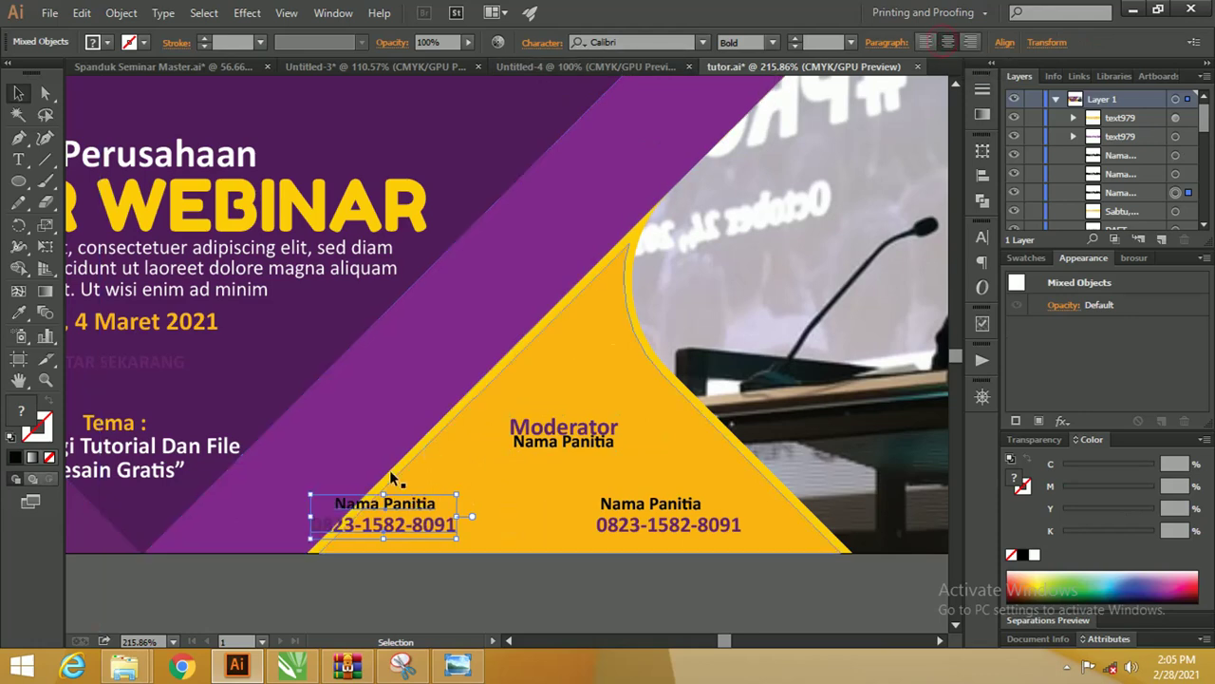
left_click_drag(384, 508, 450, 509)
left_click(614, 511)
left_click(616, 524, "shift")
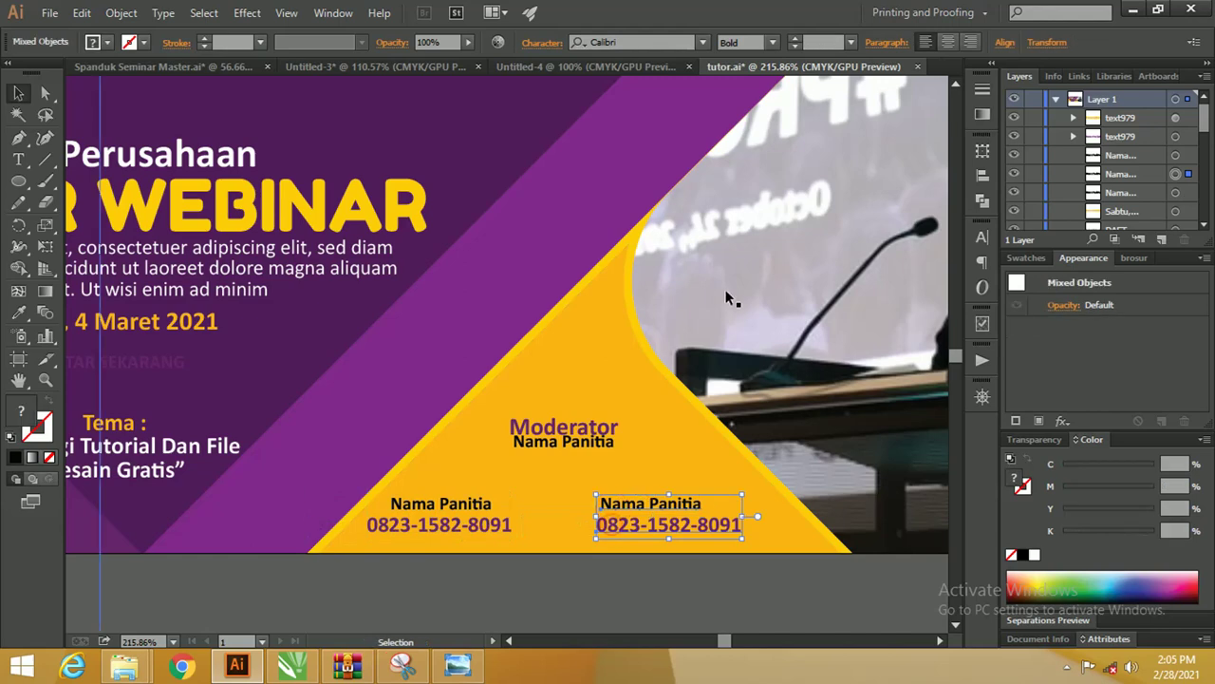
left_click(946, 44)
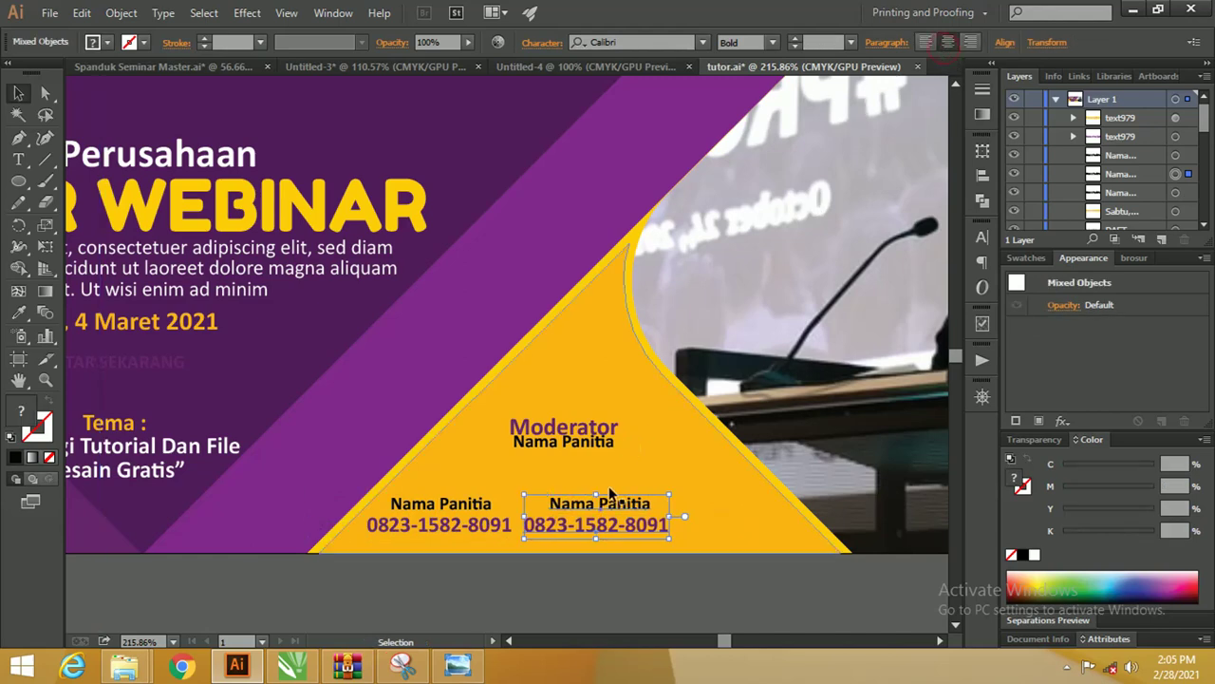
left_click_drag(602, 504, 691, 515)
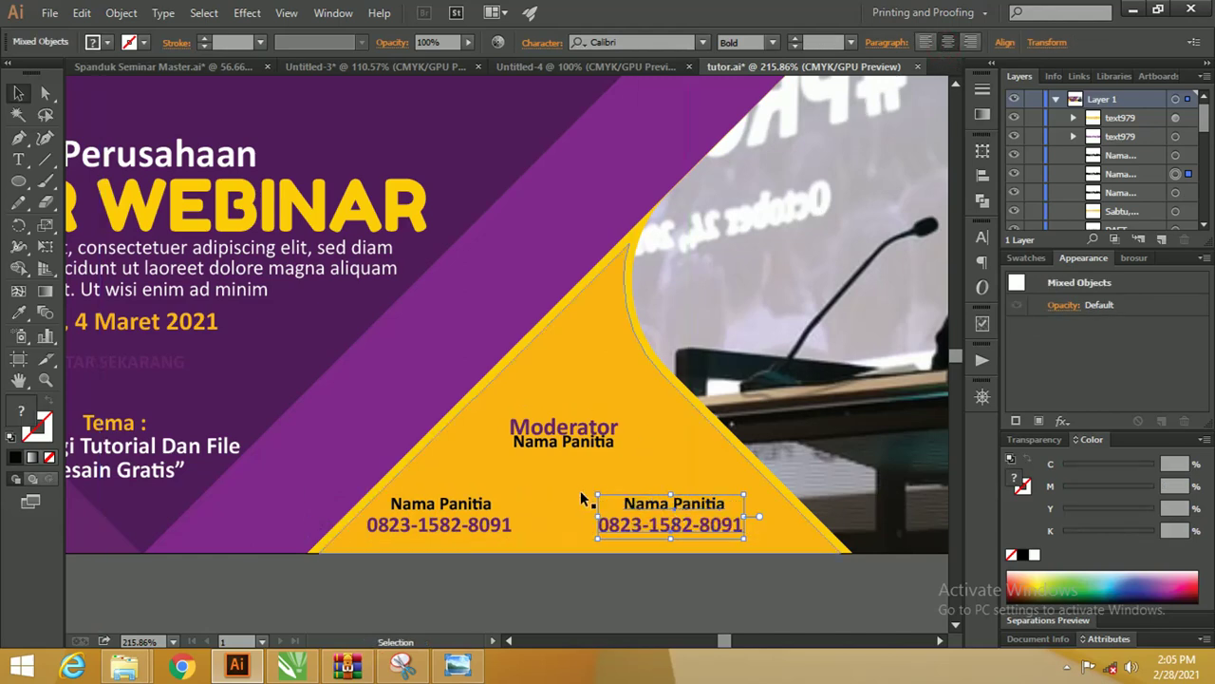
Scale down the Moderator and contact block and shift it right and down.
left_click(573, 429)
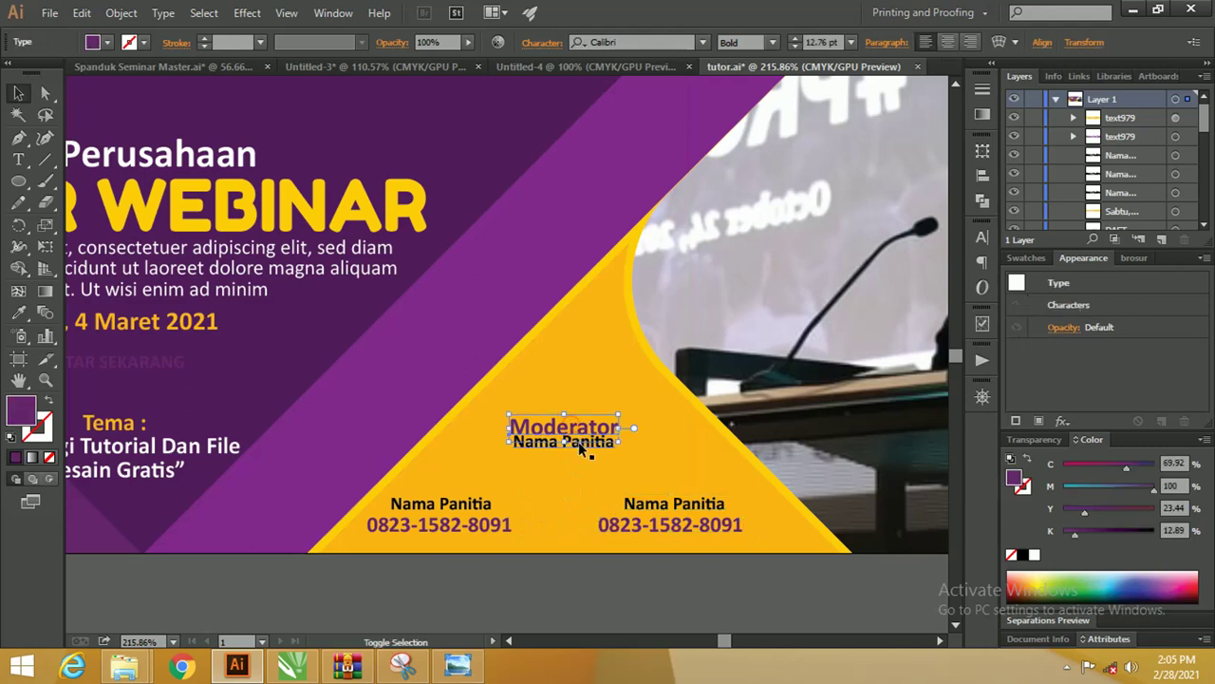
left_click(645, 513, "shift")
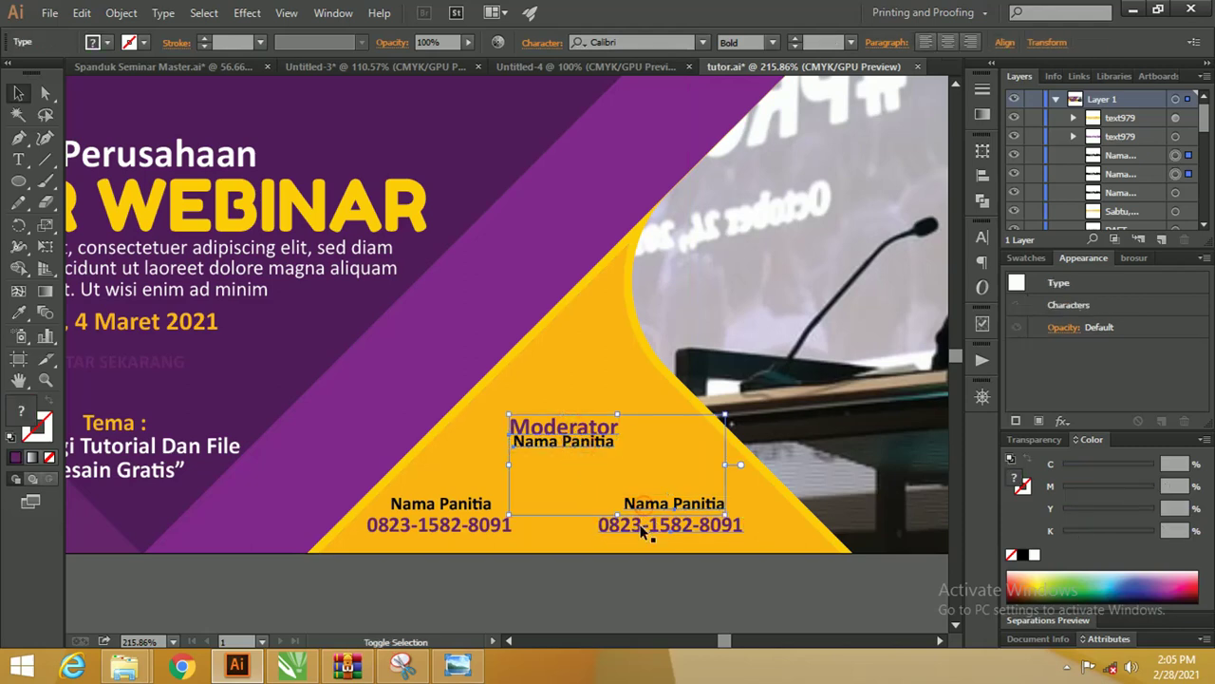
left_click(483, 523, "shift")
left_click_drag(743, 539, 706, 524)
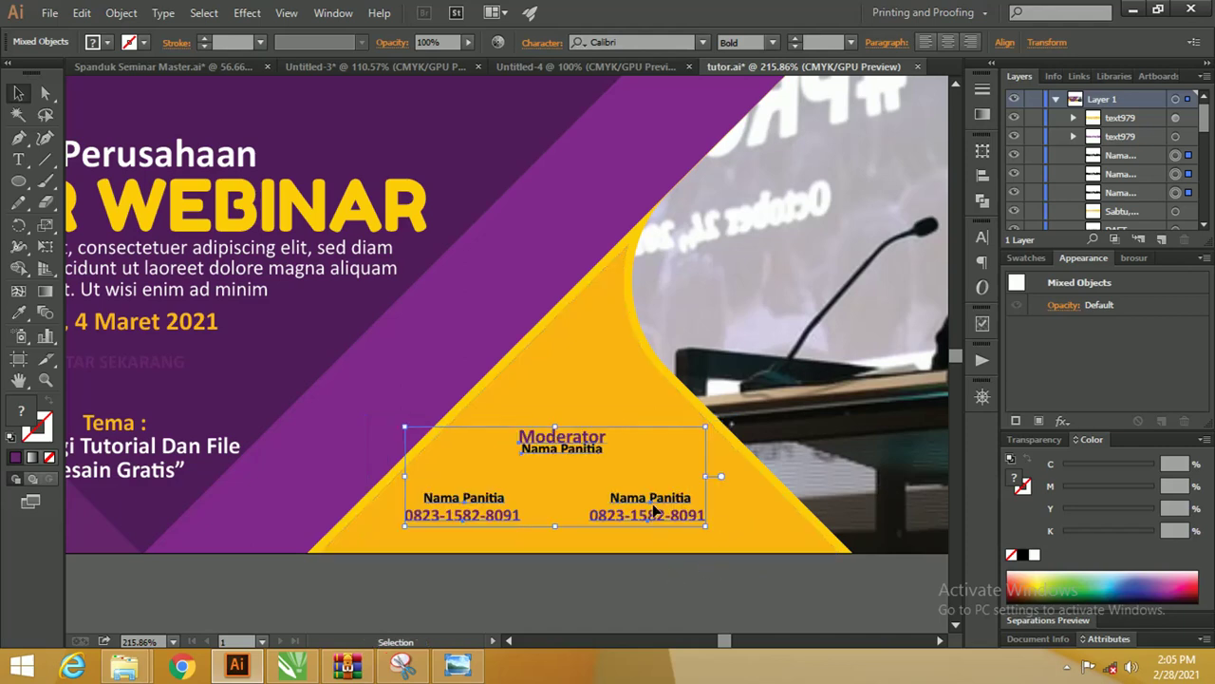
left_click_drag(655, 505, 678, 515)
left_click(641, 597)
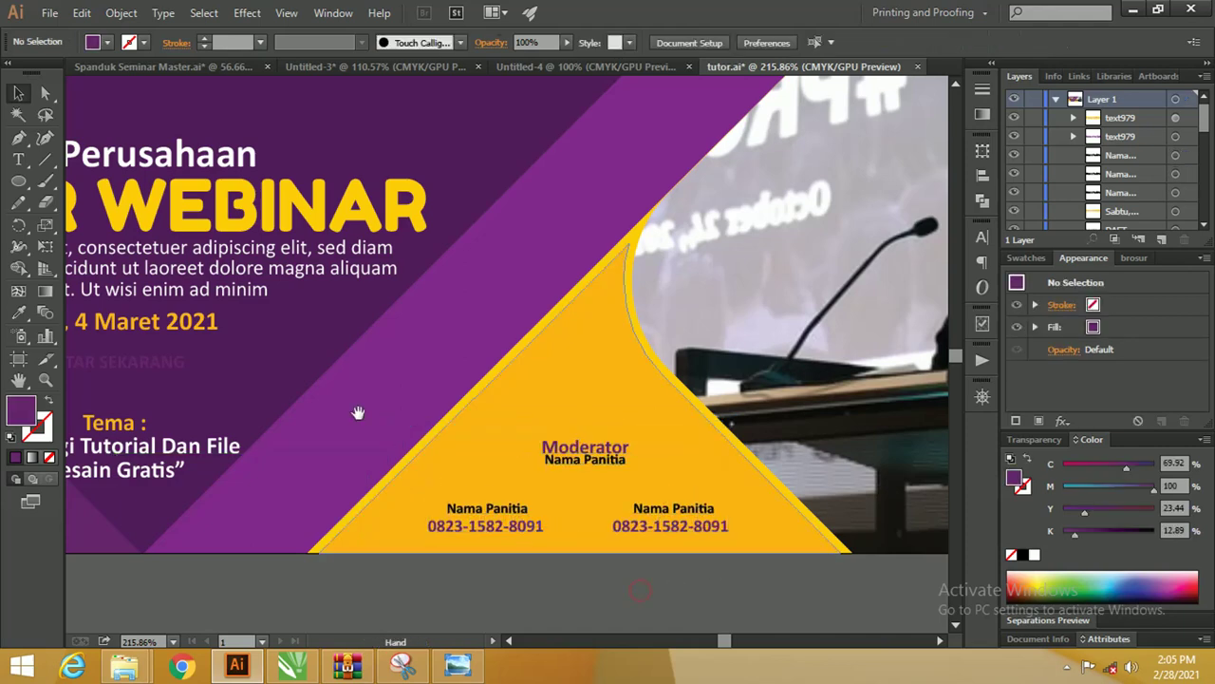
left_click_drag(355, 412, 576, 438)
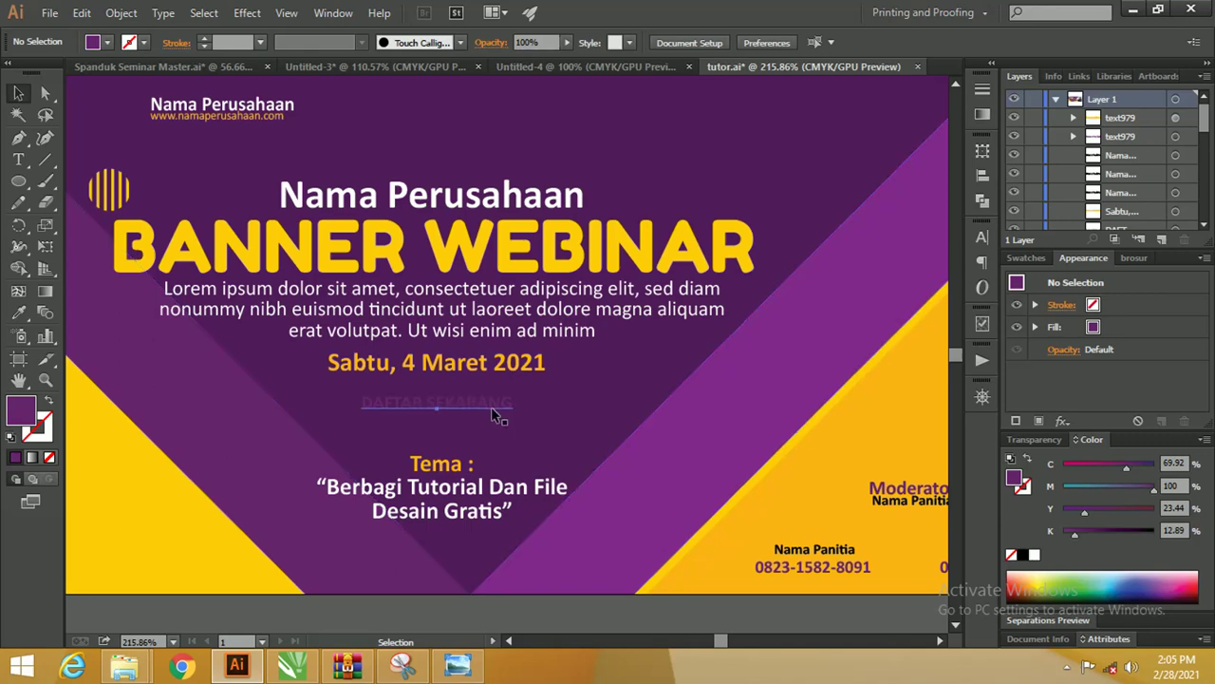
Draw a white, outline-free rectangle over the DAFTAR SEKARANG text.
left_click(437, 403)
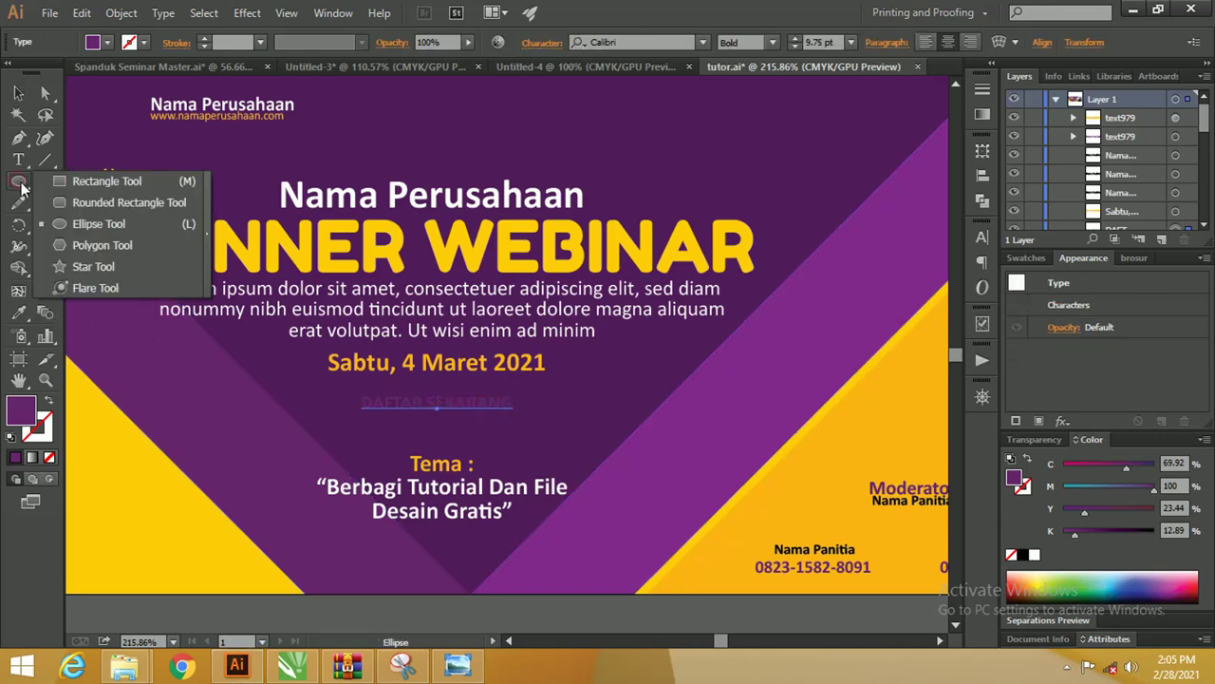
left_click_drag(19, 185, 76, 184)
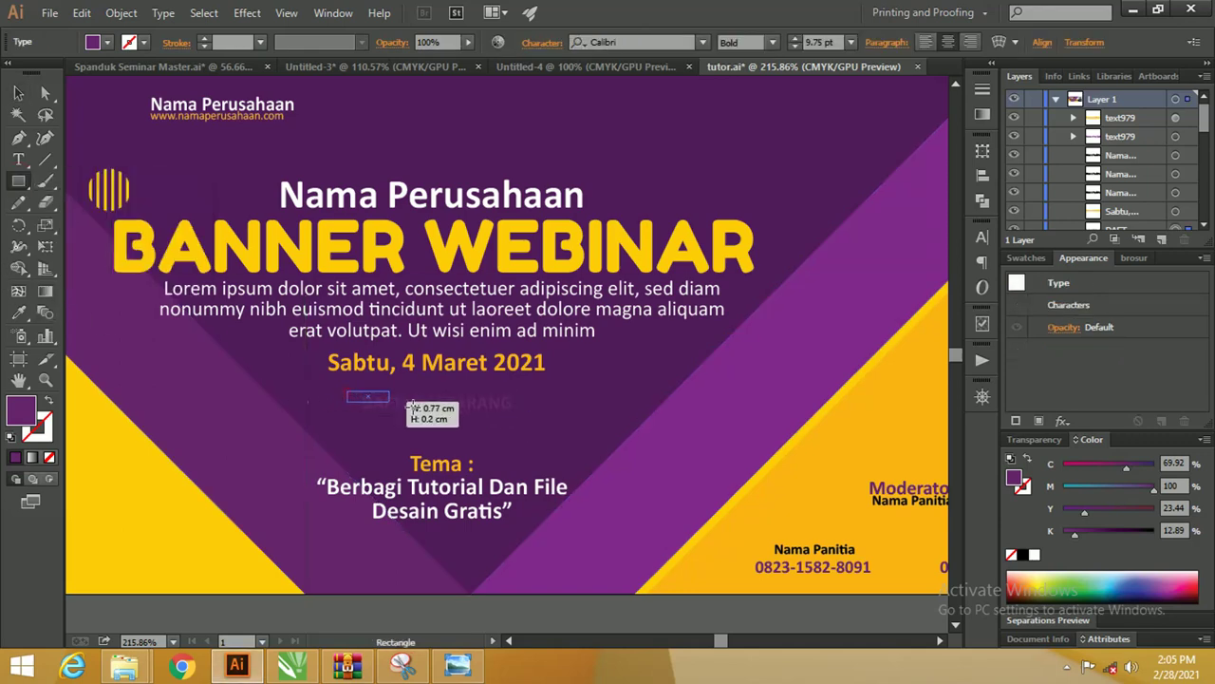
left_click_drag(347, 390, 534, 427)
key("d")
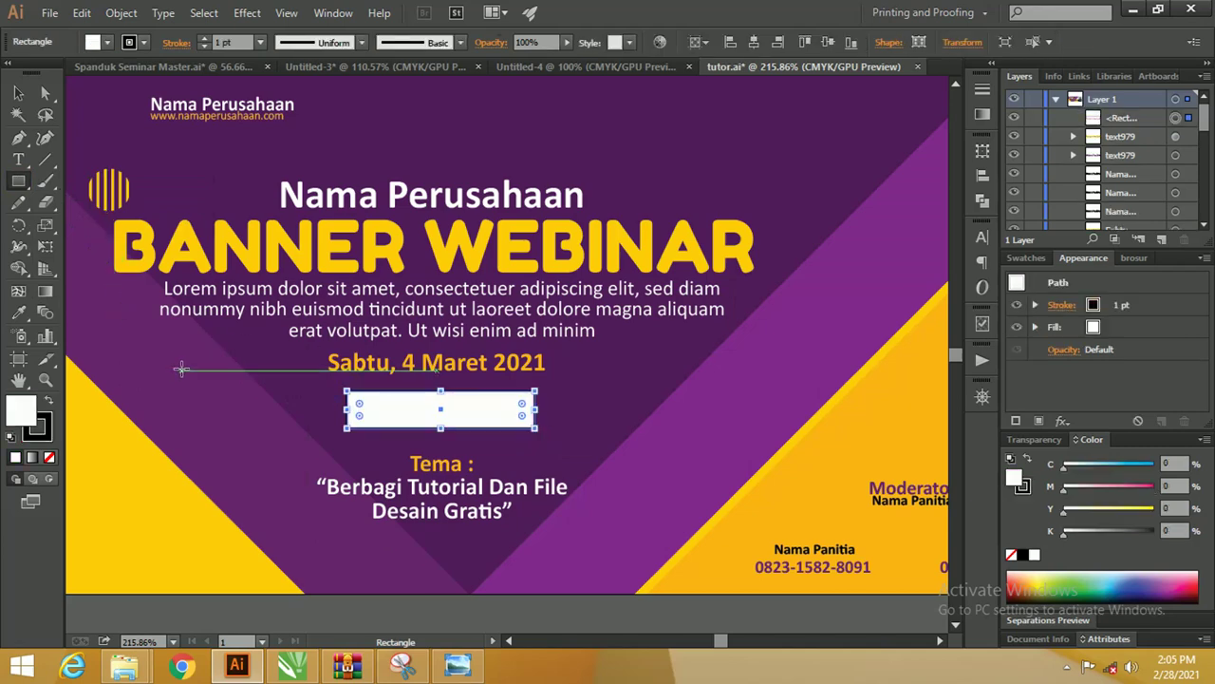
left_click(49, 433)
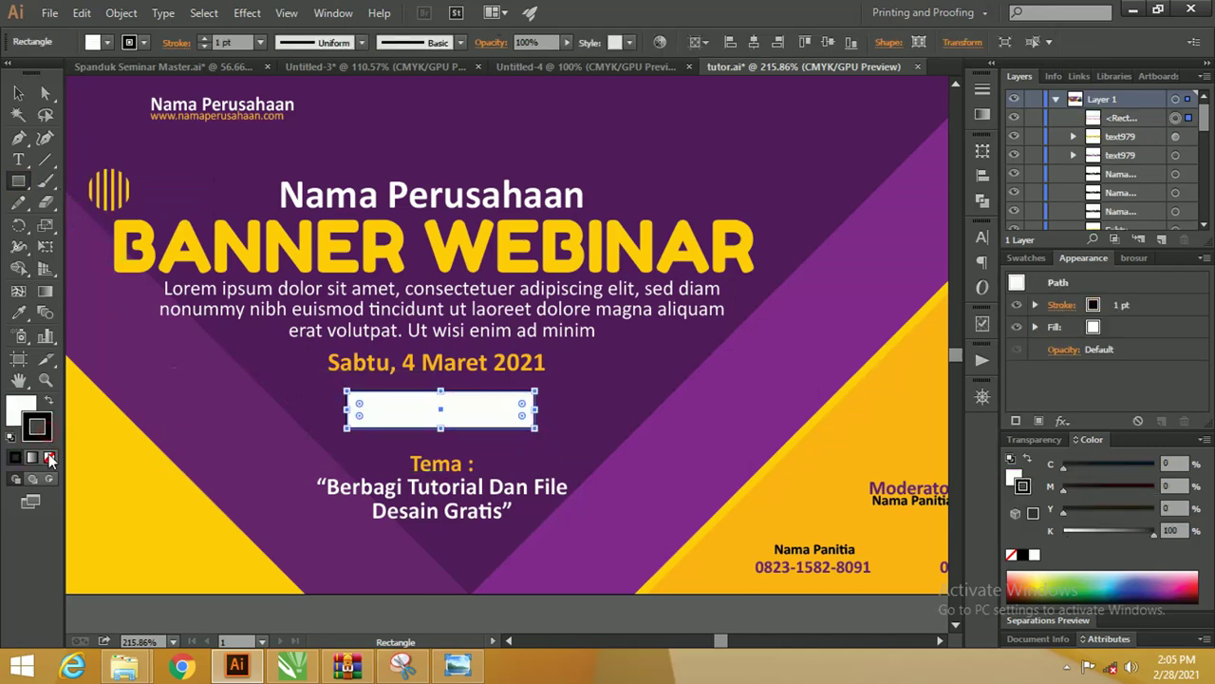
left_click(51, 458)
Round the rectangle into a pill shape and send it behind the text.
left_click(43, 95)
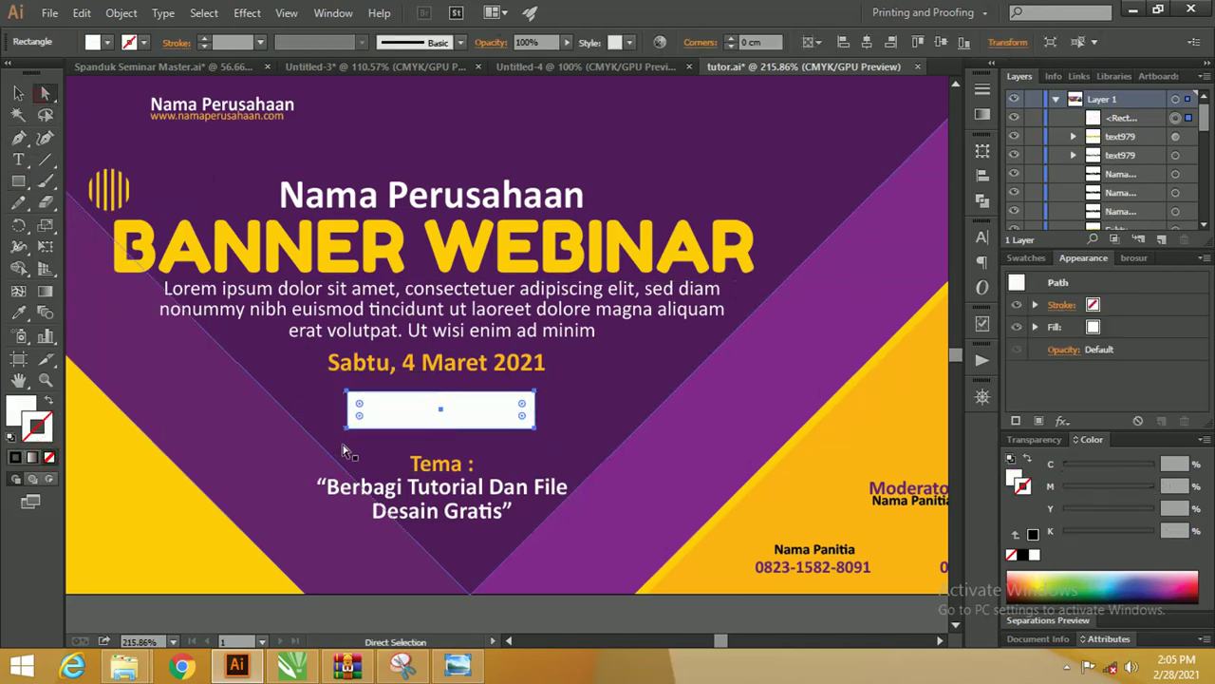
left_click_drag(359, 408, 393, 420)
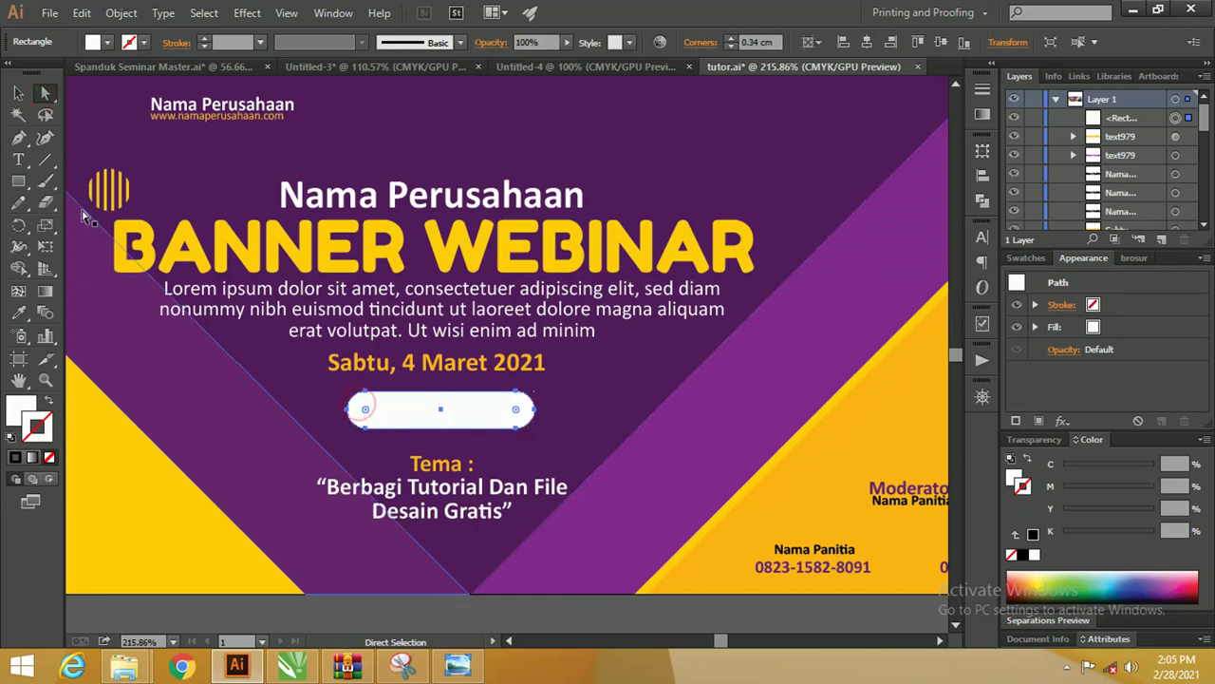
left_click(19, 93)
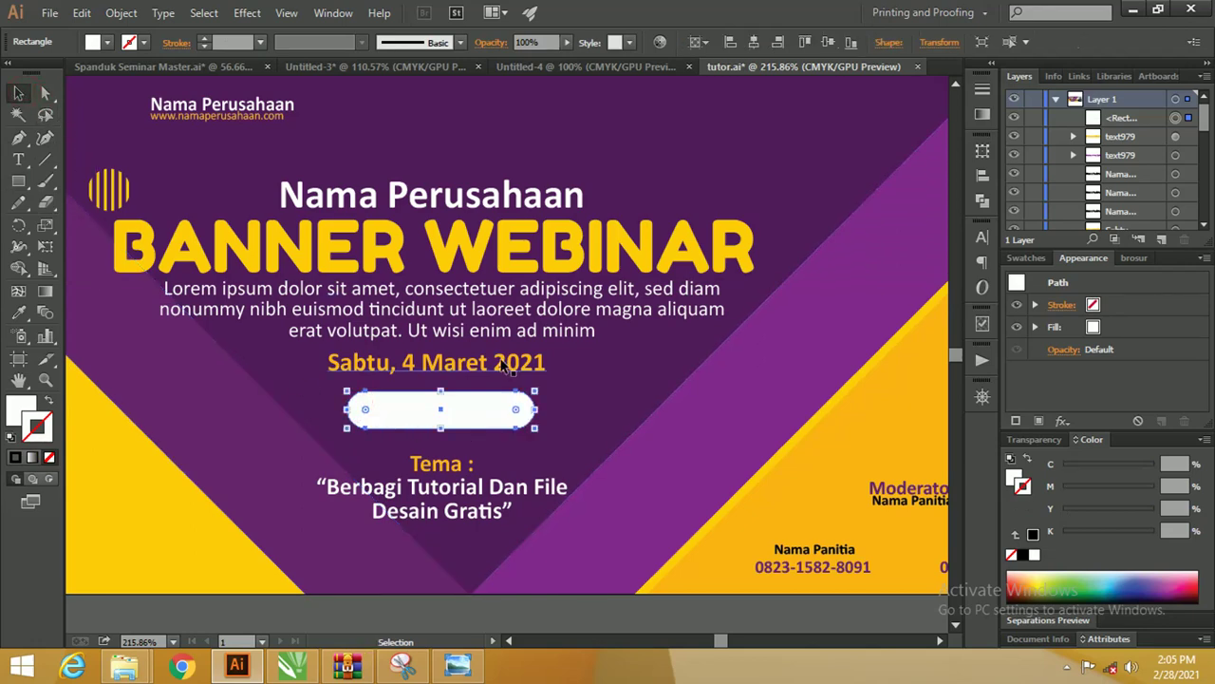
key("ctrl+bracketleft")
key("ctrl+bracketleft")
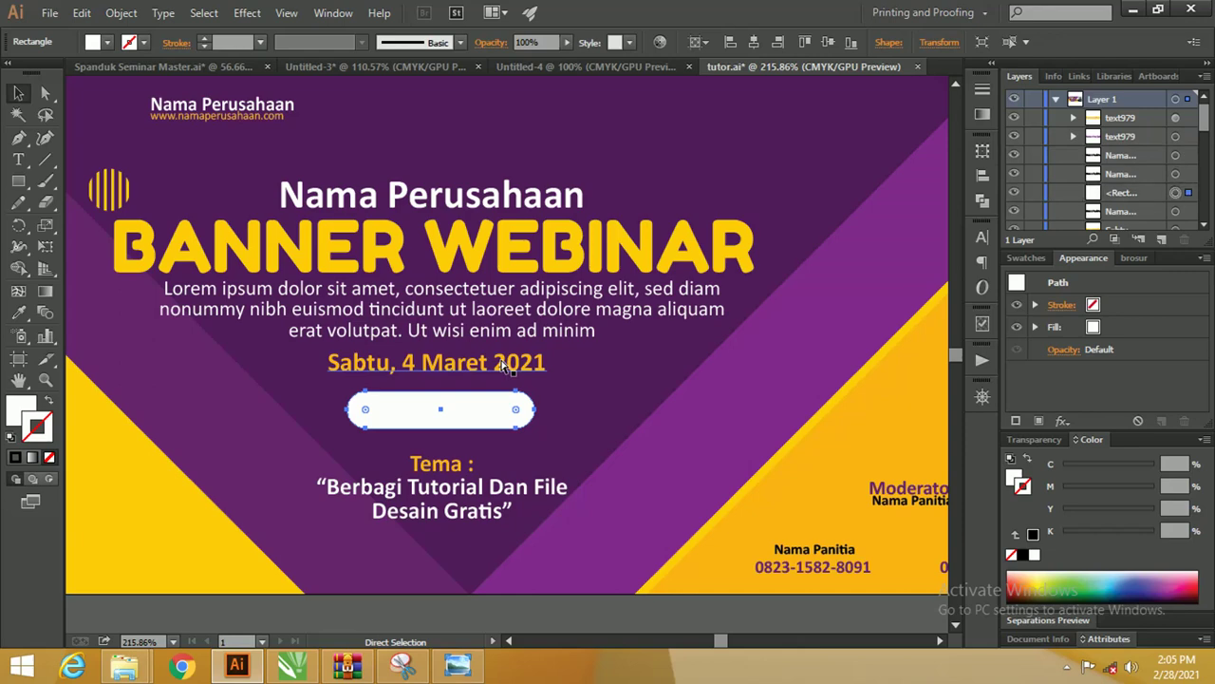
key("ctrl+bracketleft")
key("ctrl+bracketleft")
key("ctrl+bracketleft")
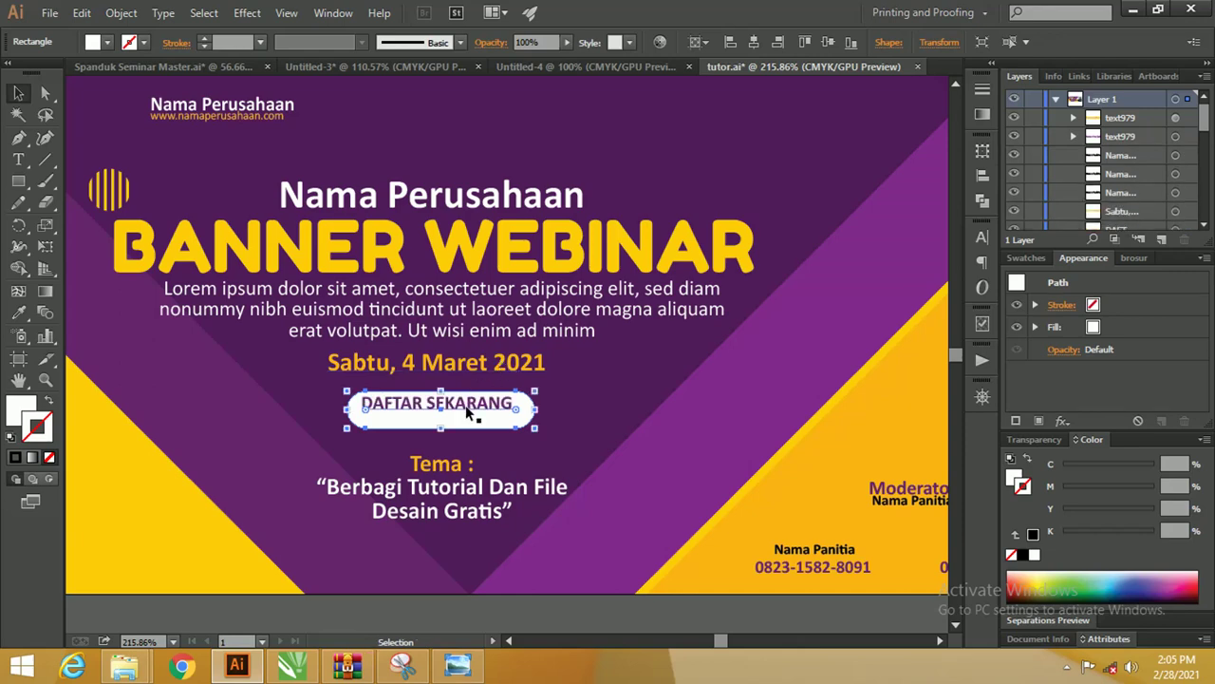
Vertically centre DAFTAR SEKARANG within the pill, aligning to selection.
left_click(466, 405, "shift")
left_click(664, 42)
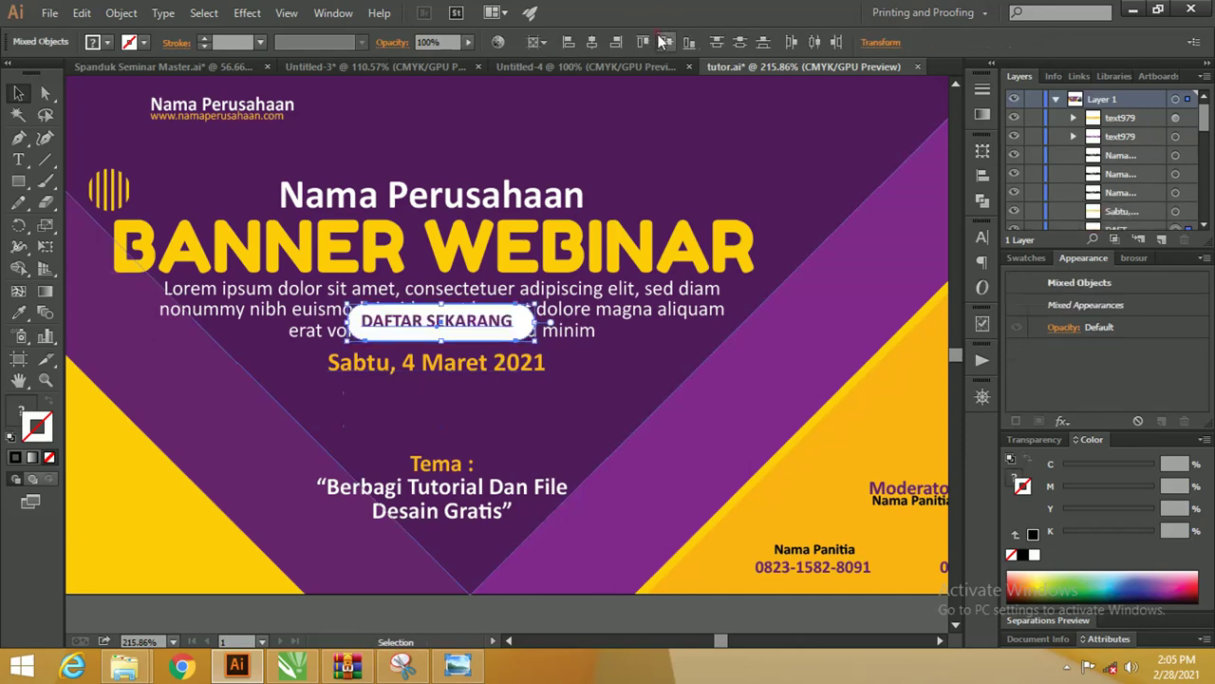
key("ctrl+z")
left_click(537, 42)
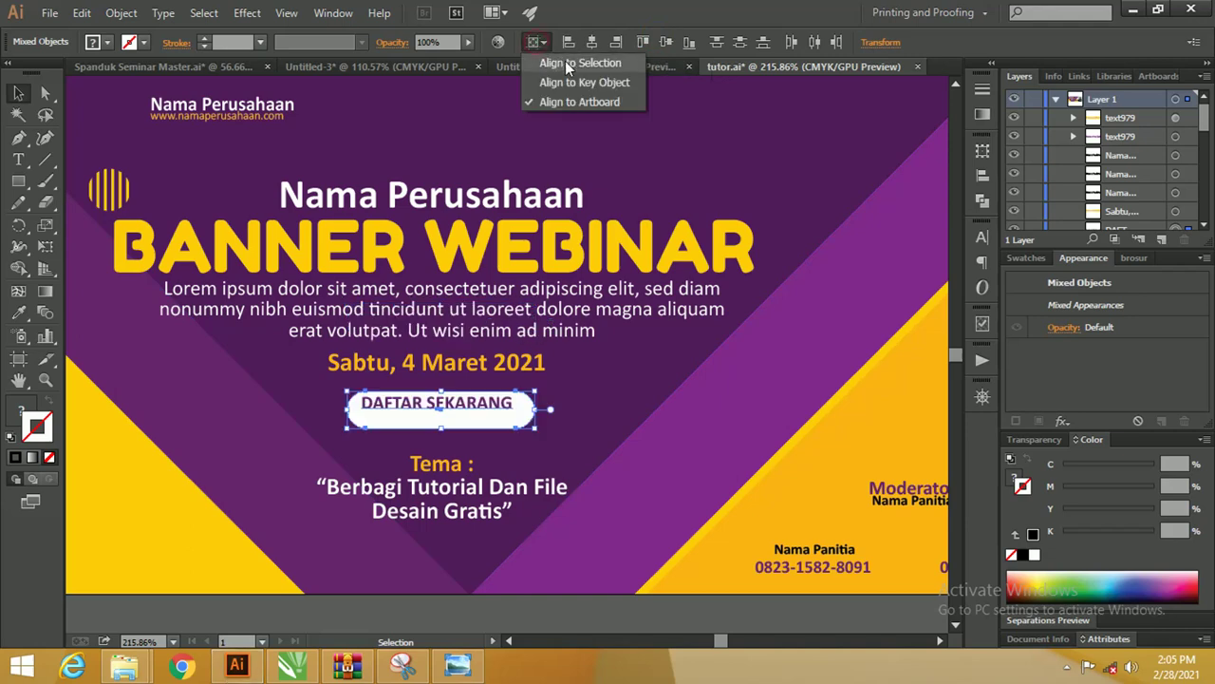
left_click(566, 63)
left_click(666, 42)
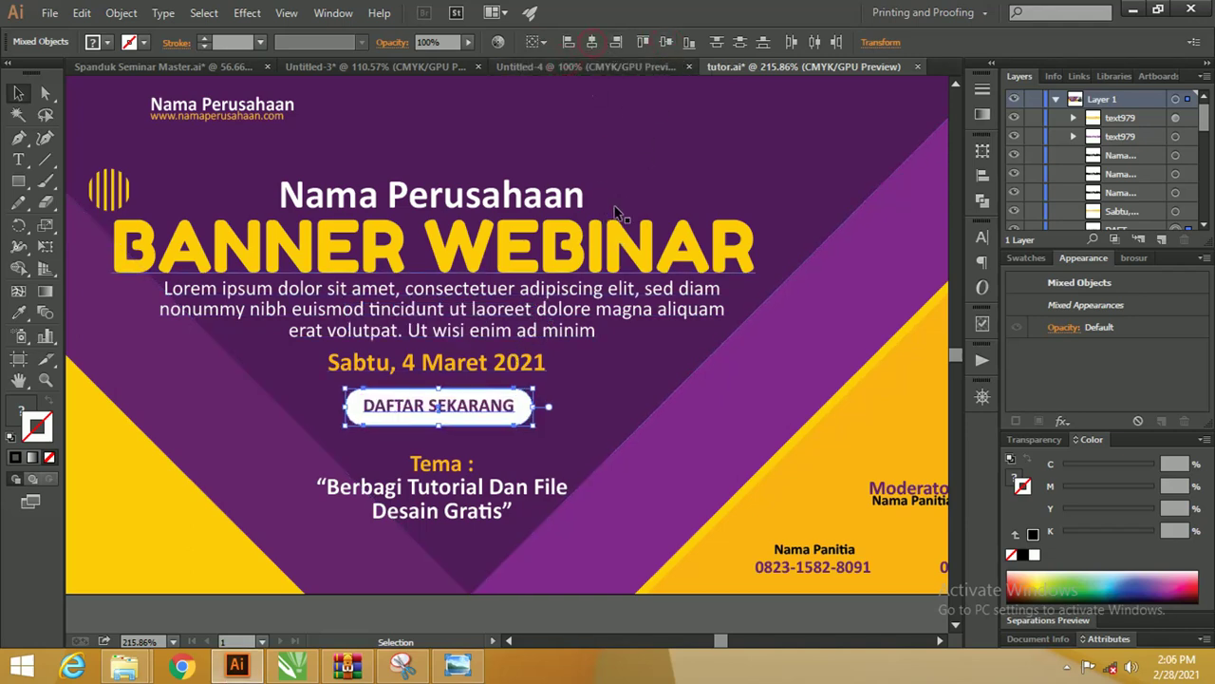
left_click(614, 192)
left_click_drag(650, 160, 561, 261)
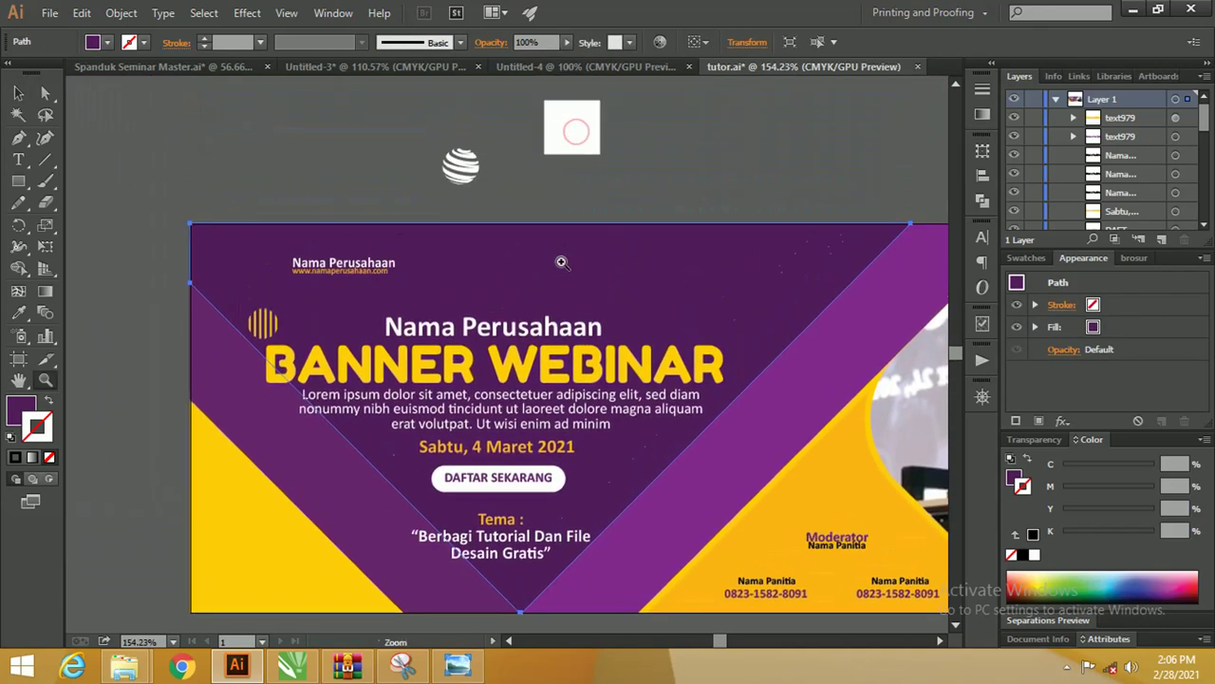
Move the globe icon beside Nama Perusahaan at top-left and size it to match the text.
key("v")
mouse_move(475, 158)
left_mouse_down()
mouse_move(260, 267)
mouse_move(270, 281)
mouse_move(288, 268)
mouse_move(272, 268)
left_mouse_up()
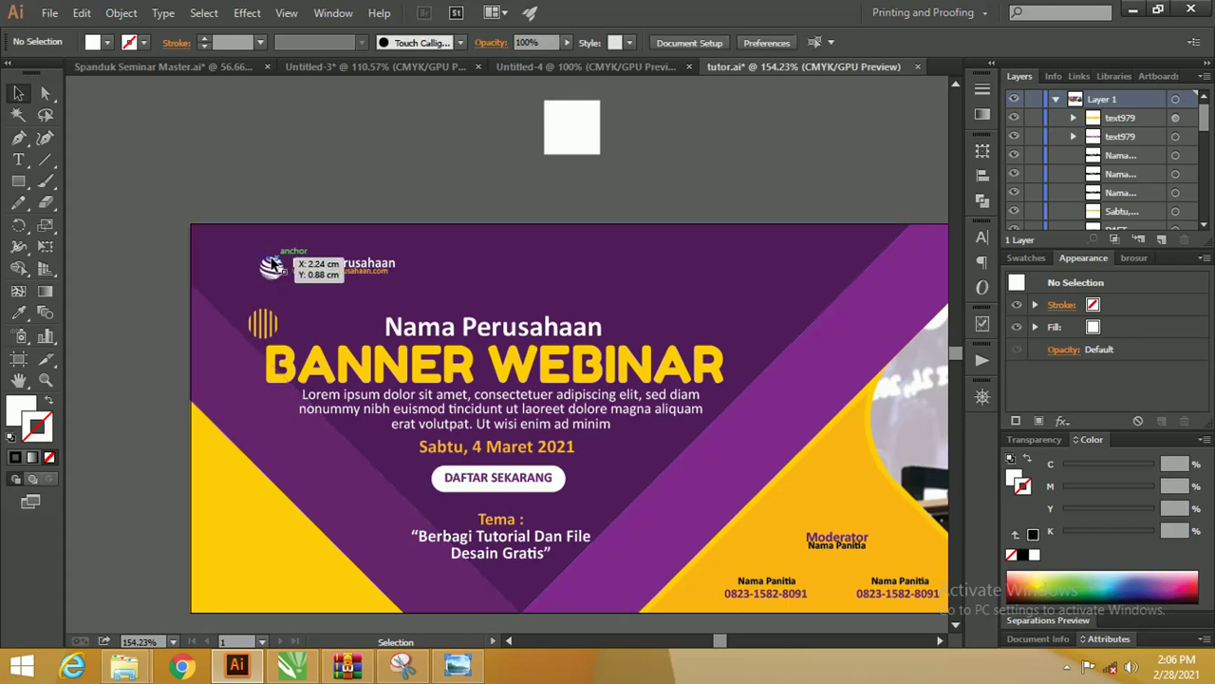
left_click(348, 273, "shift")
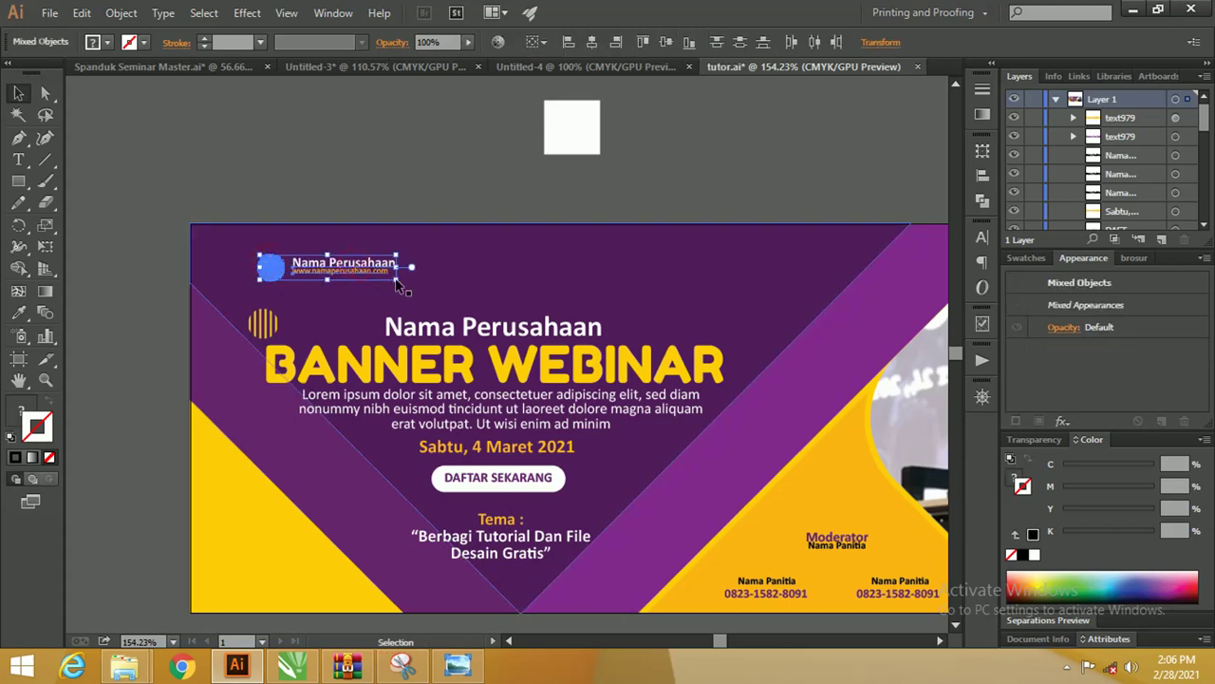
left_click_drag(415, 282, 442, 284)
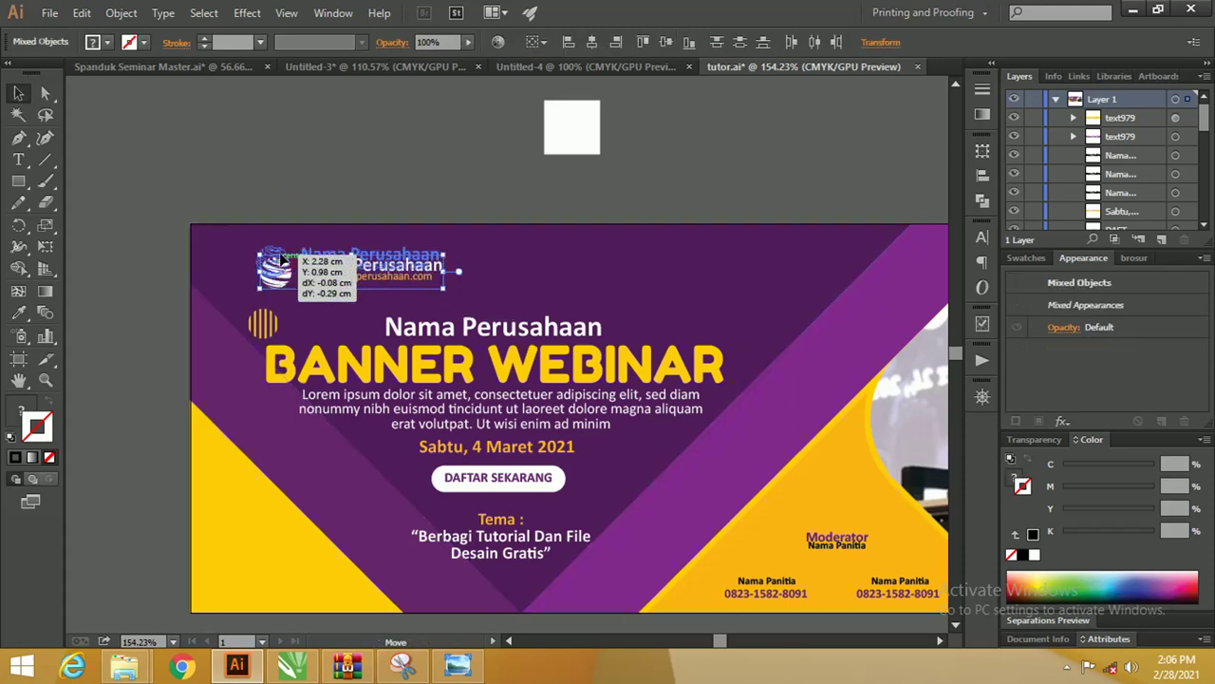
left_click(305, 190)
left_click(371, 266)
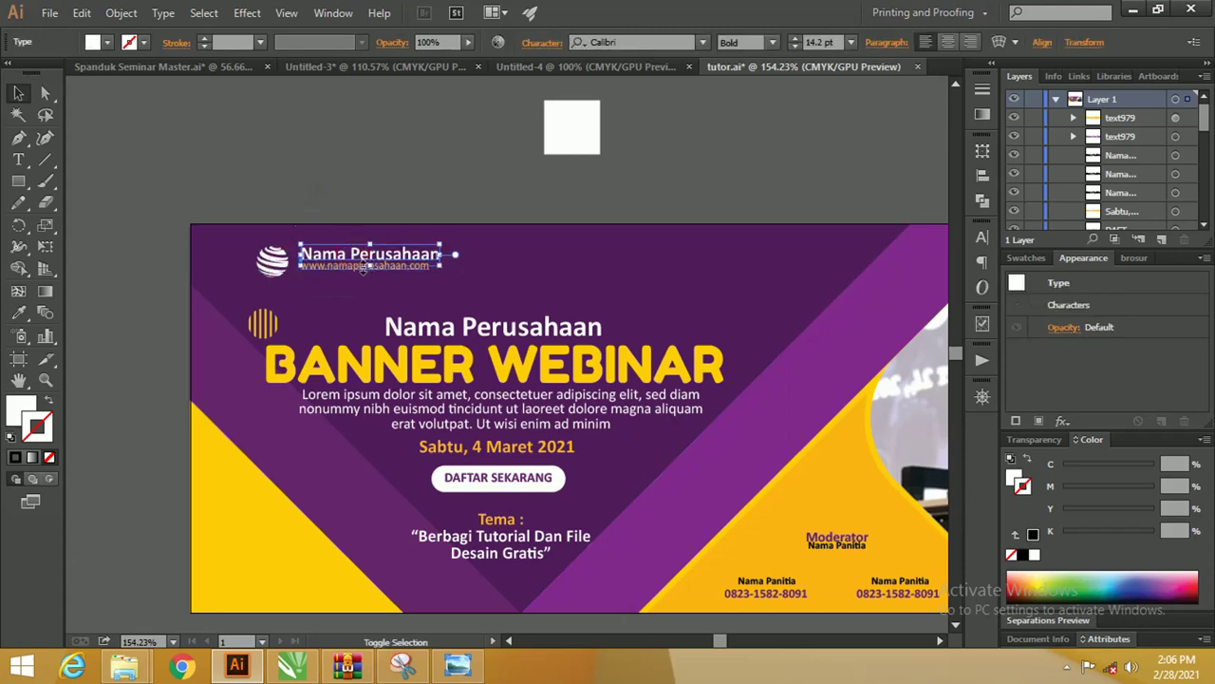
left_click_drag(363, 269, 355, 271)
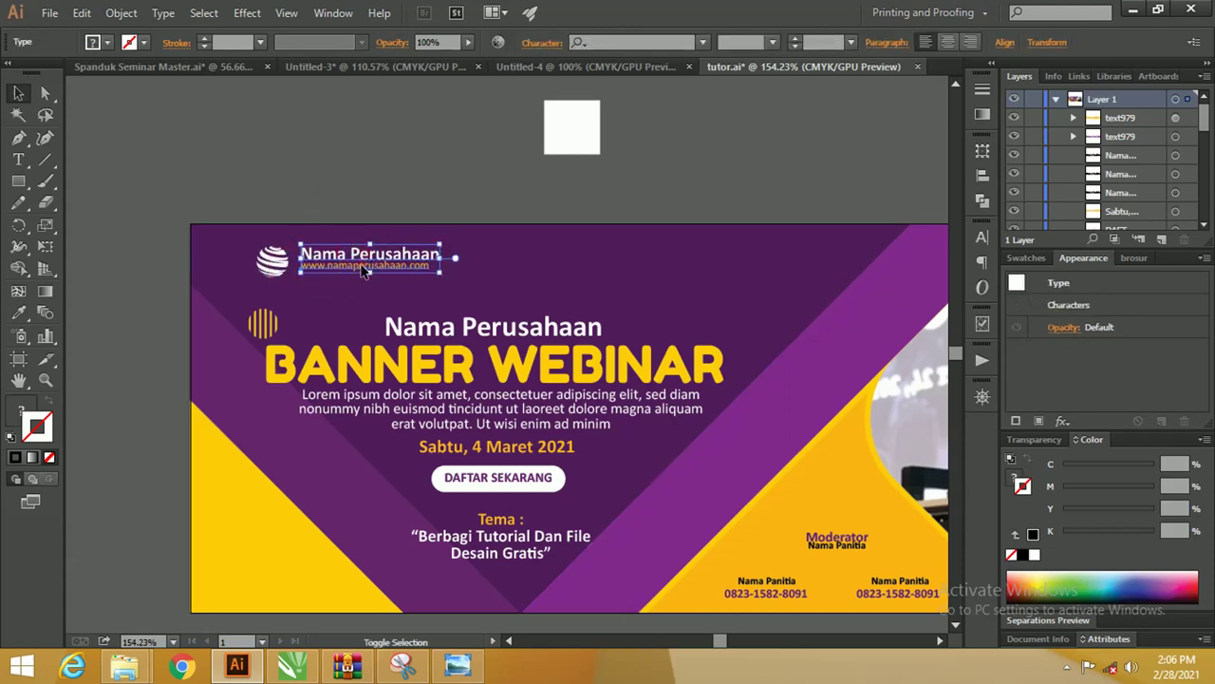
left_click(357, 192)
left_click(271, 270)
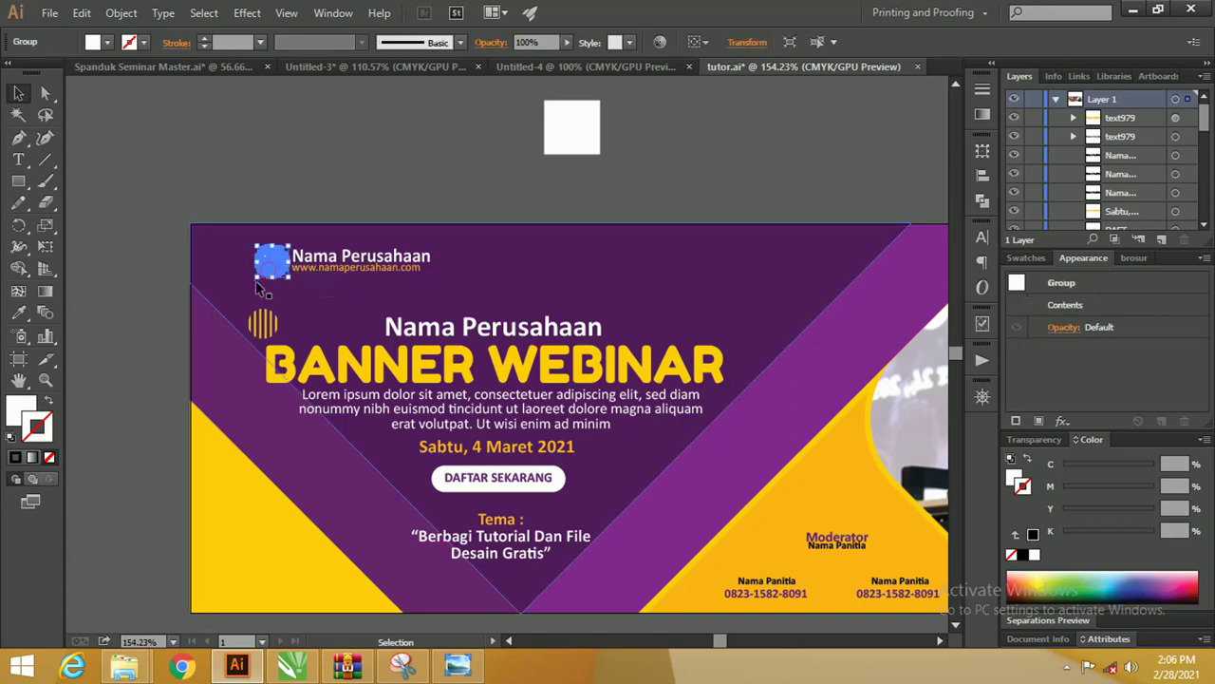
left_click_drag(256, 279, 264, 276)
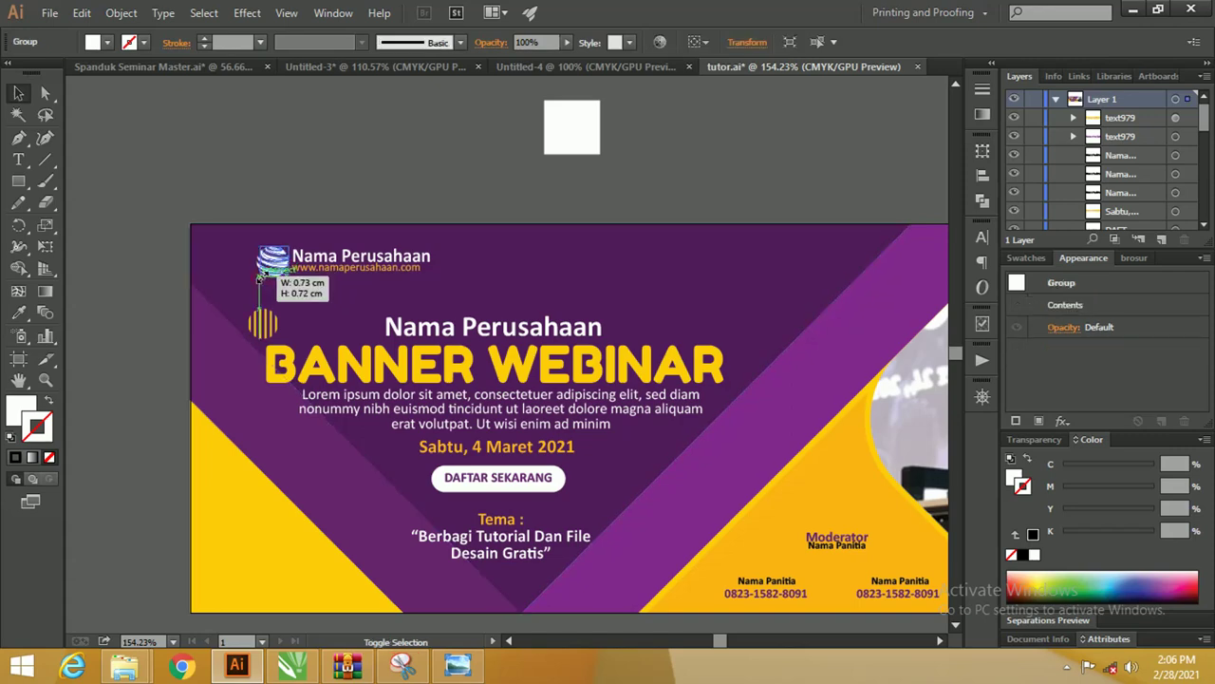
Copy the striped circle icon toward the Sabtu, 4 Maret 2021 date.
left_click(324, 171)
left_click(285, 264)
left_click(310, 189)
key("z")
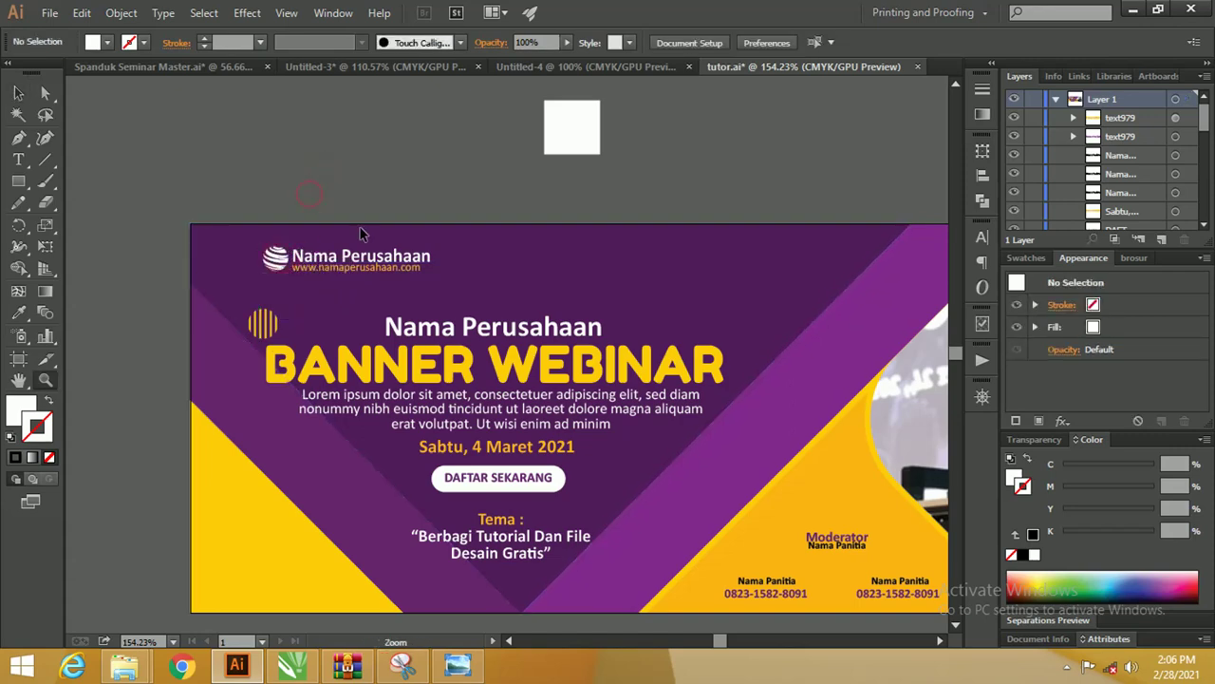
left_click(365, 225, "alt")
left_click(339, 236, "alt")
key("v")
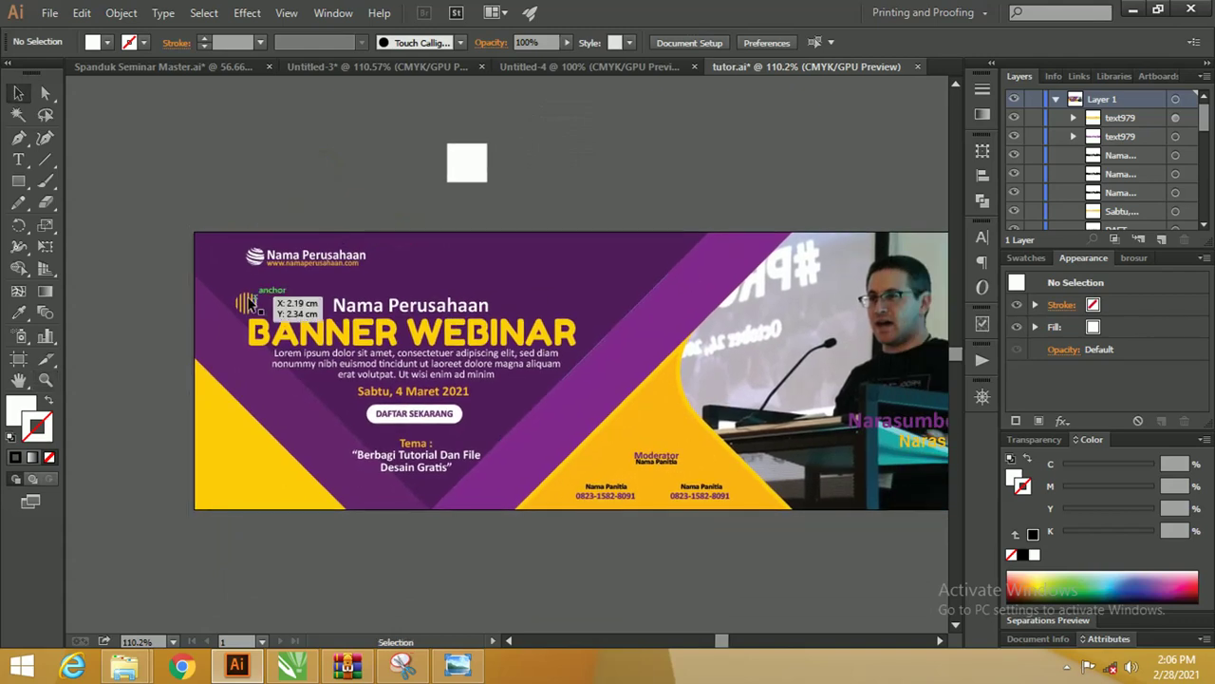
mouse_move(233, 308)
left_mouse_down()
mouse_move(453, 354)
mouse_move(507, 399)
left_mouse_up()
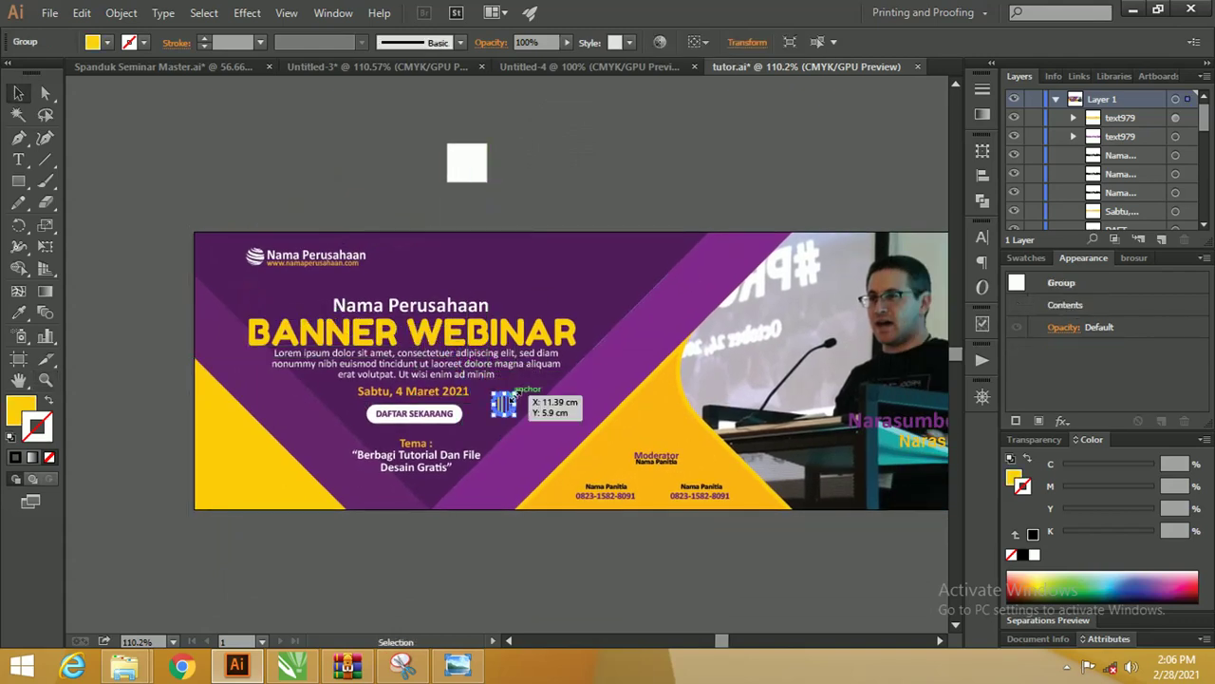
Position the tilted striped circle copy beside the date and DAFTAR SEKARANG button.
key("z")
left_click(508, 400)
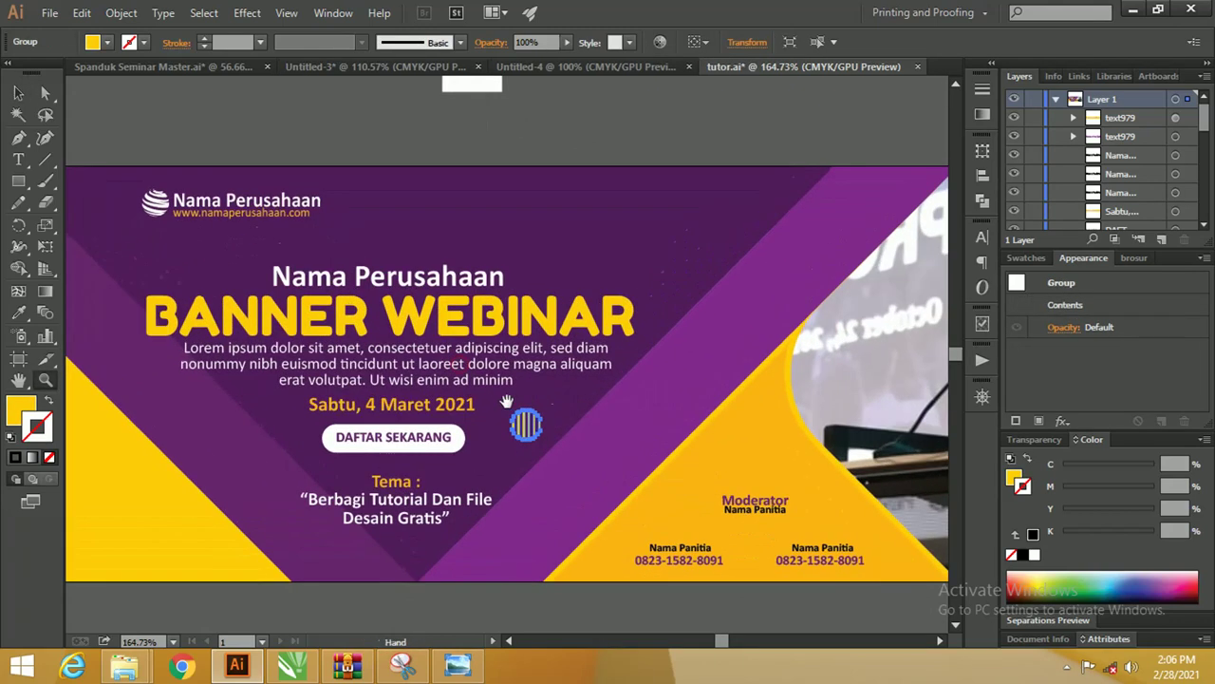
key("v")
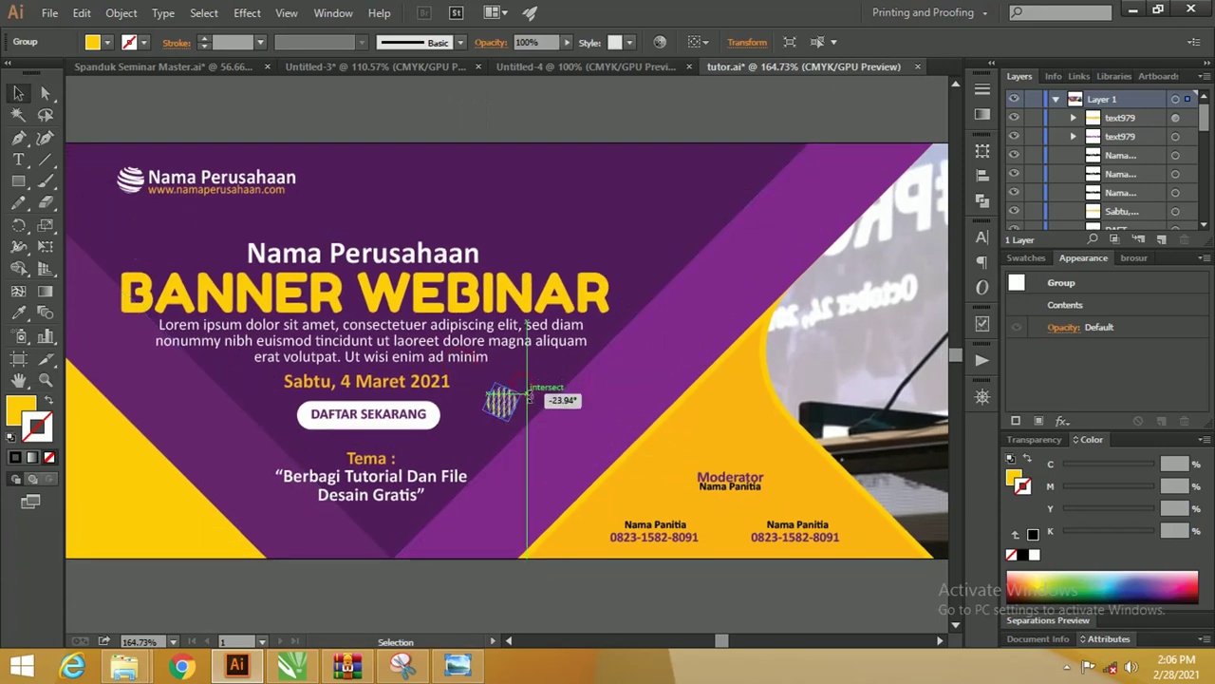
left_click(570, 171)
left_click(513, 415)
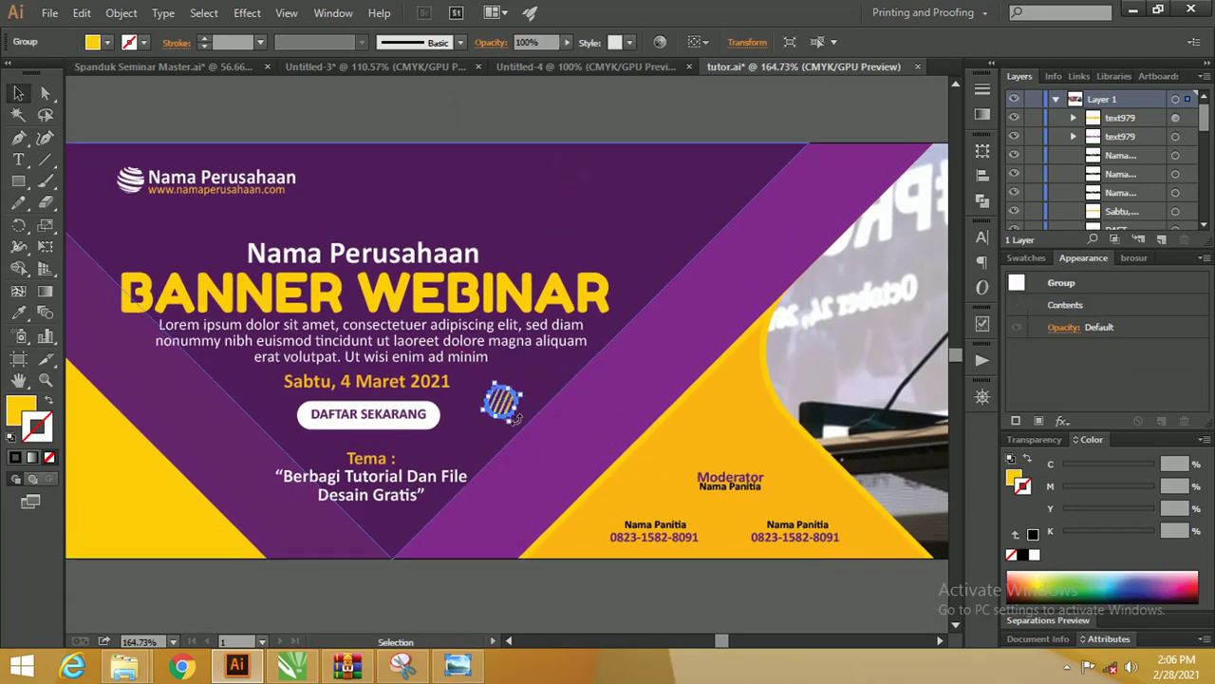
left_click_drag(511, 422, 199, 251)
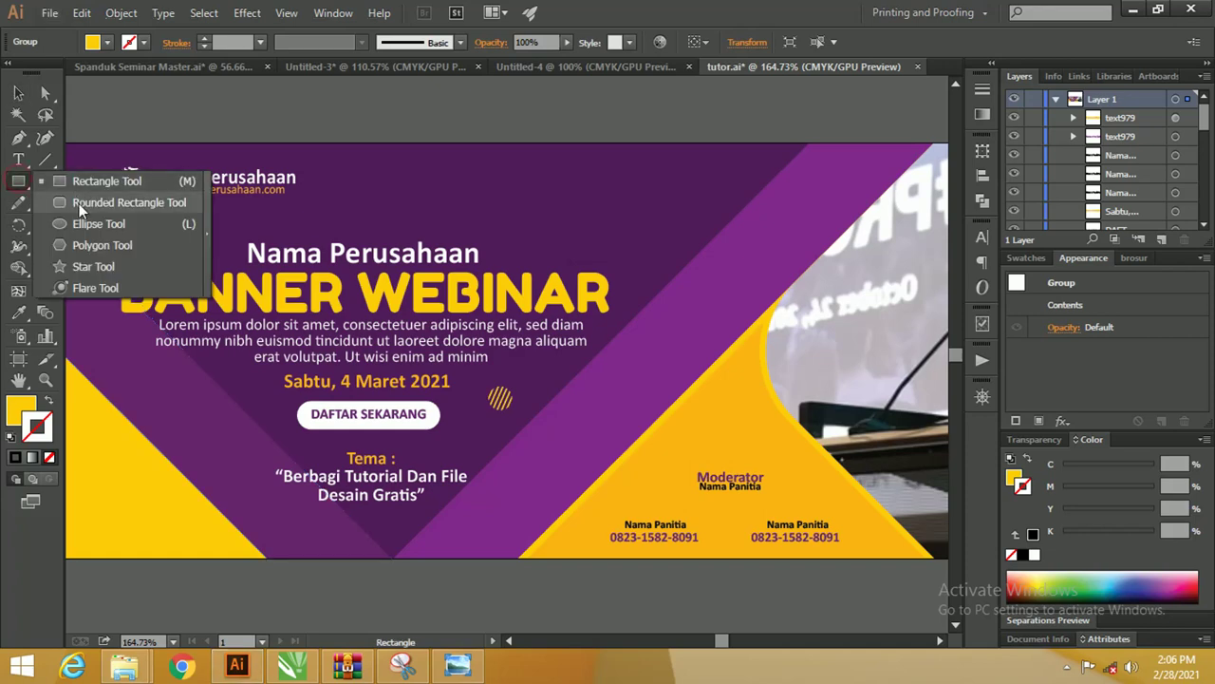
Draw a small yellow circle near the heading and duplicate it.
left_click_drag(22, 183, 90, 220)
left_click_drag(549, 232, 567, 251)
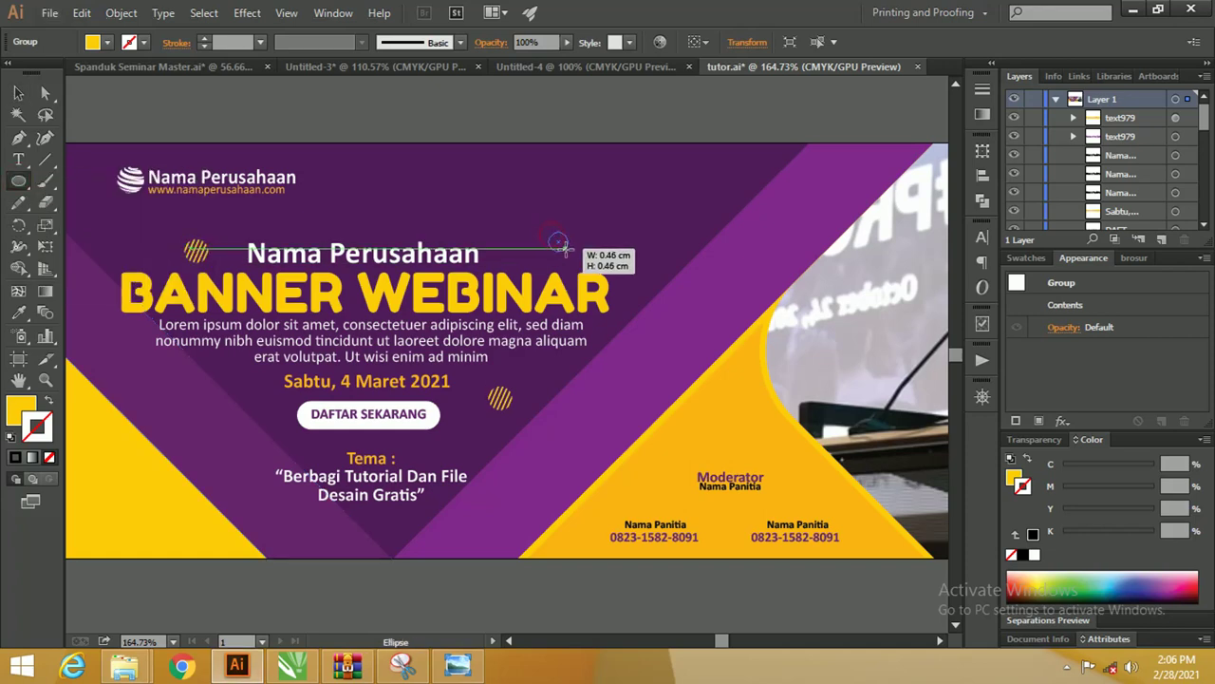
key("z")
left_click(543, 224)
key("v")
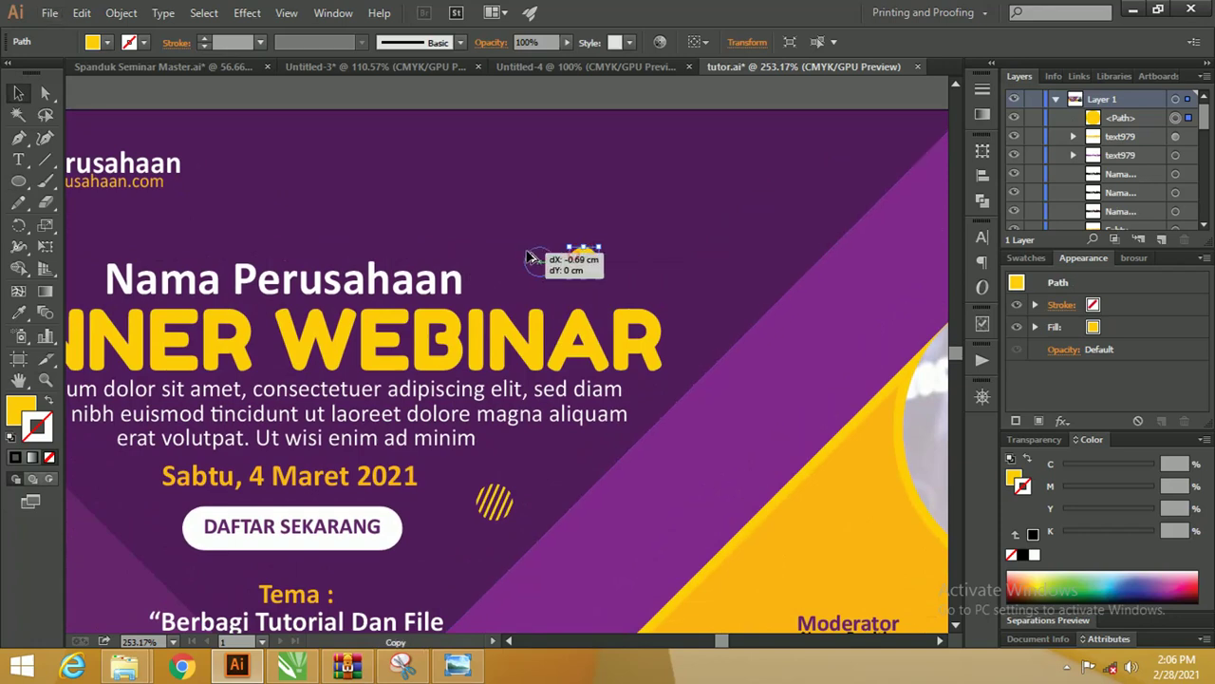
mouse_move(581, 261)
left_mouse_down()
mouse_move(535, 261)
mouse_move(626, 298)
left_mouse_up()
Add a third dot, shrink it to 0.16 cm, and select all three circles.
left_click(539, 92)
key("z")
left_click(627, 298)
key("v")
left_click_drag(532, 273, 528, 281)
left_click(500, 264, "shift")
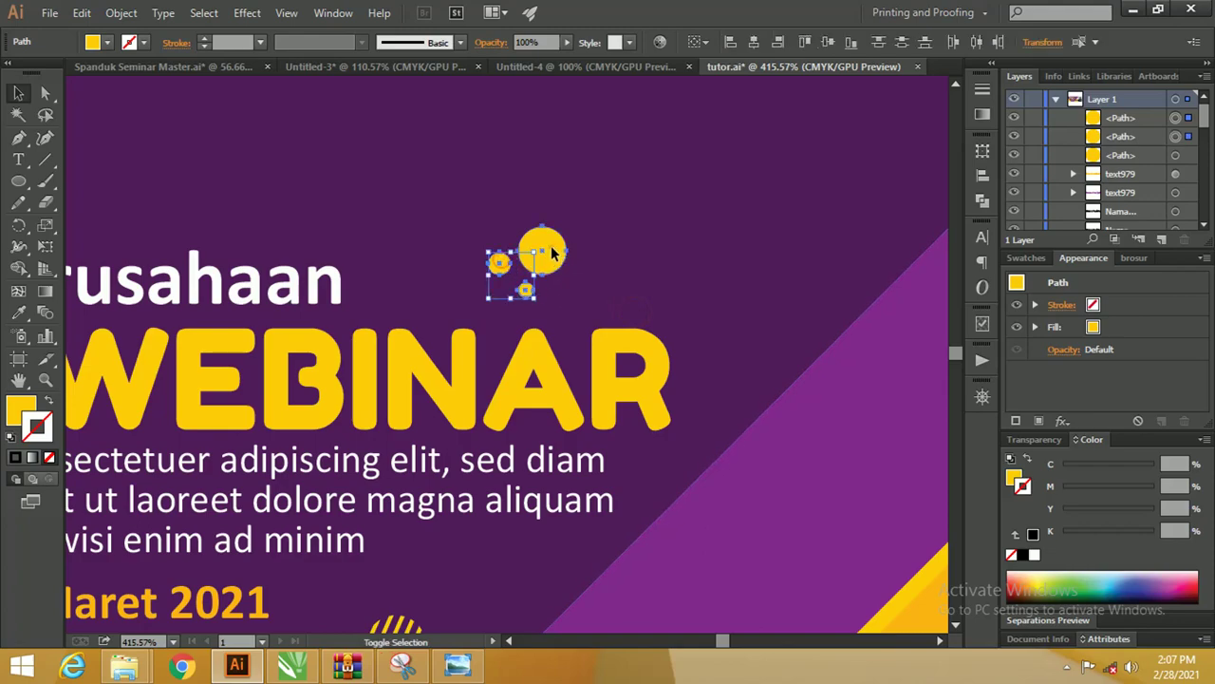
left_click(542, 250, "shift")
Group the three dots beside Nama Perusahaan and place a rotated copy left of the button.
key("z")
left_click(645, 264, "alt")
left_click(508, 277, "alt")
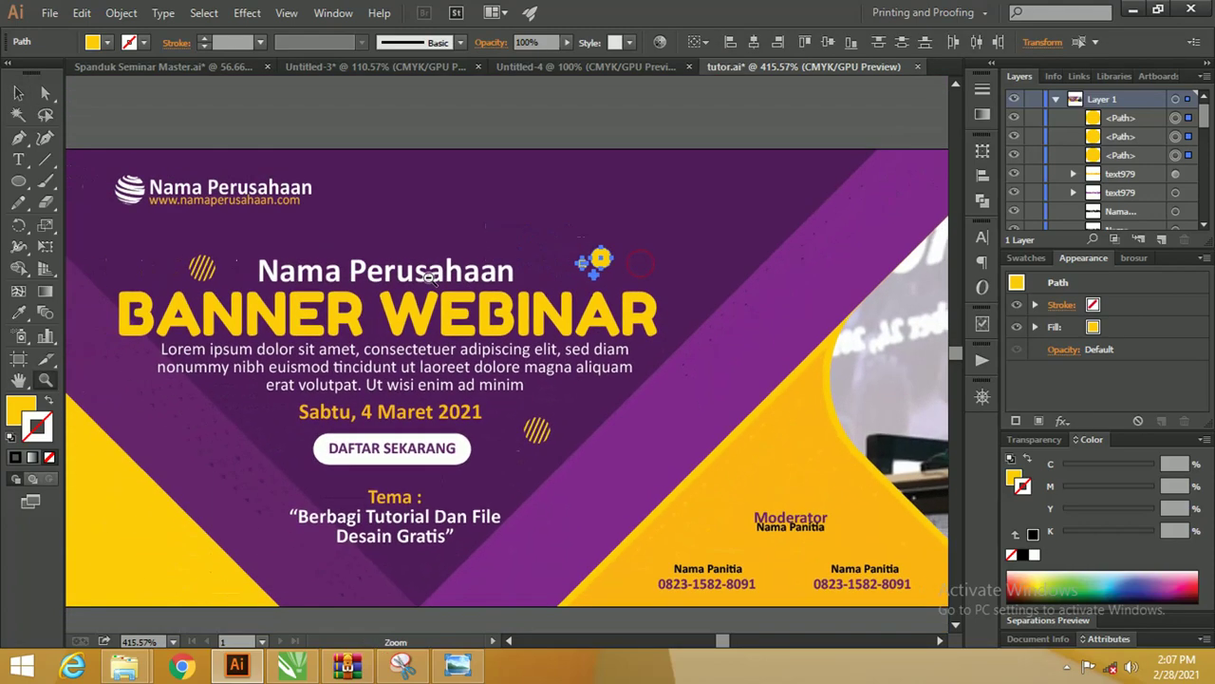
key("v")
key("ctrl+g")
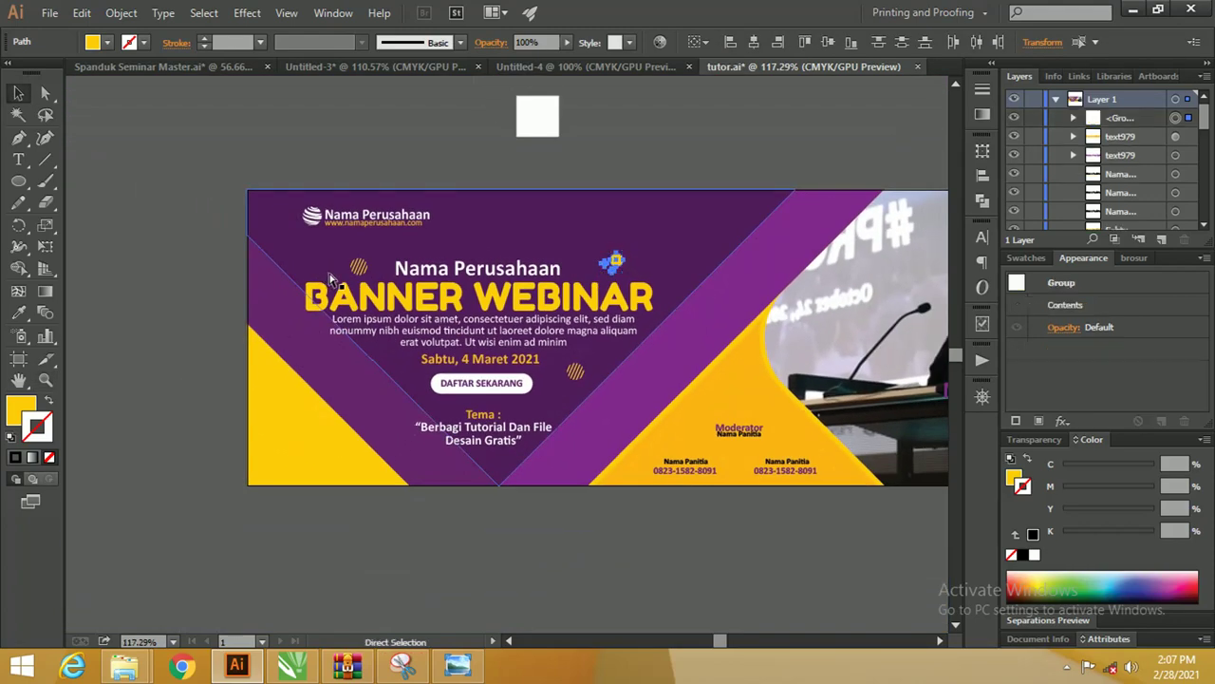
mouse_move(604, 258)
left_mouse_down()
mouse_move(618, 259)
mouse_move(394, 377)
left_mouse_up()
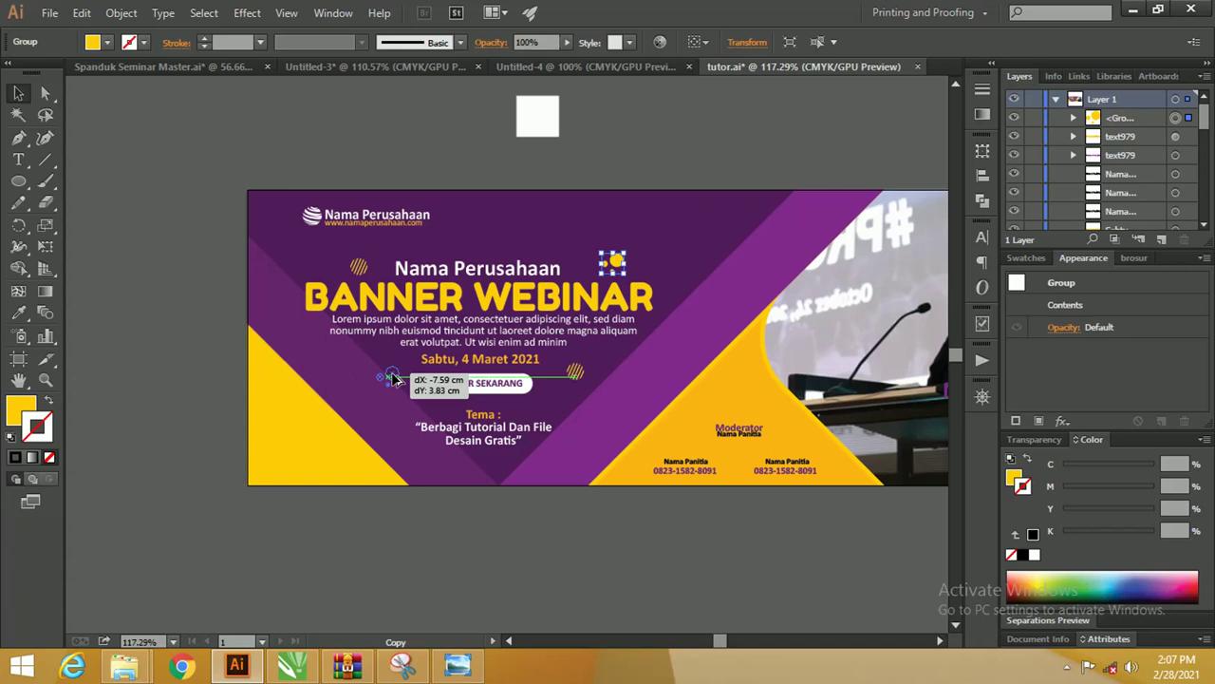
left_click_drag(394, 377, 381, 395)
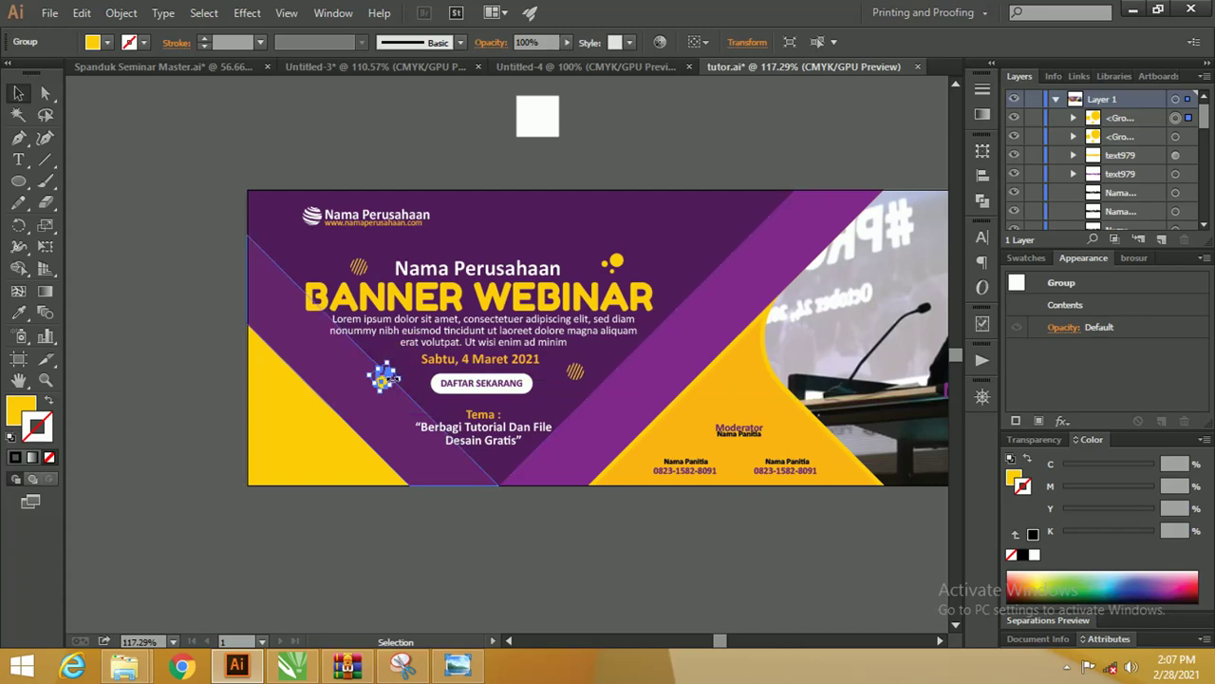
left_click(443, 147)
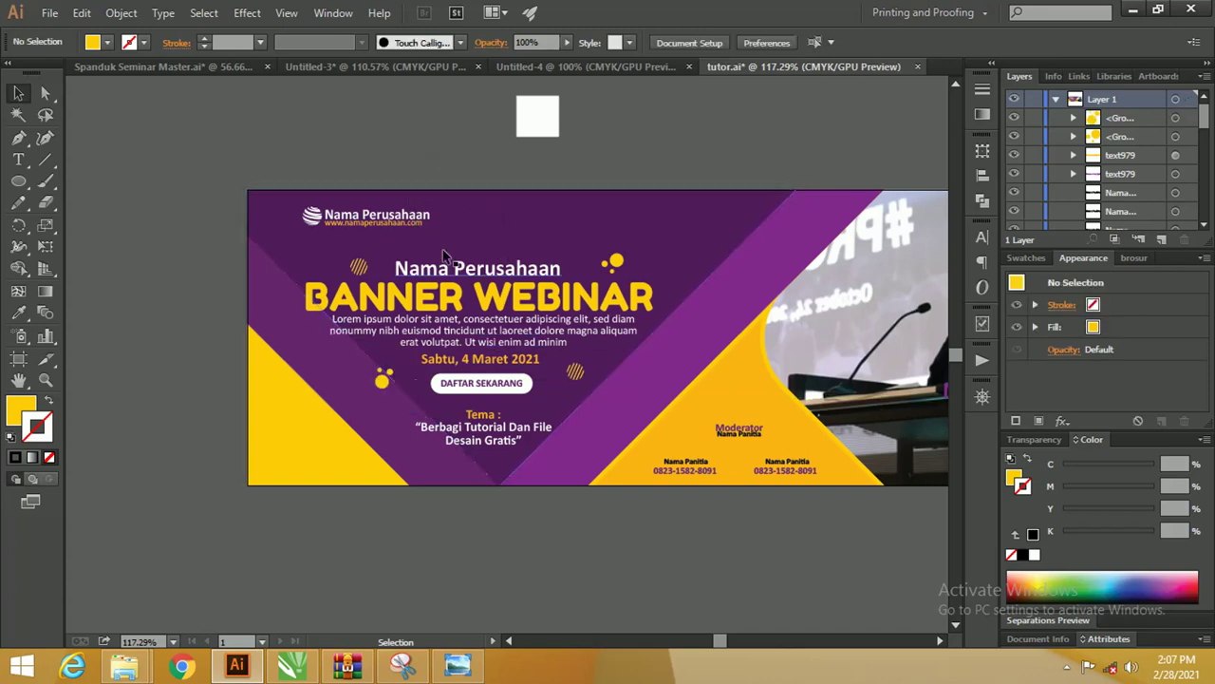
Draw a small circle above the Moderator label.
key("z")
mouse_move(572, 217)
left_mouse_down()
mouse_move(545, 237)
mouse_move(311, 219)
left_mouse_up()
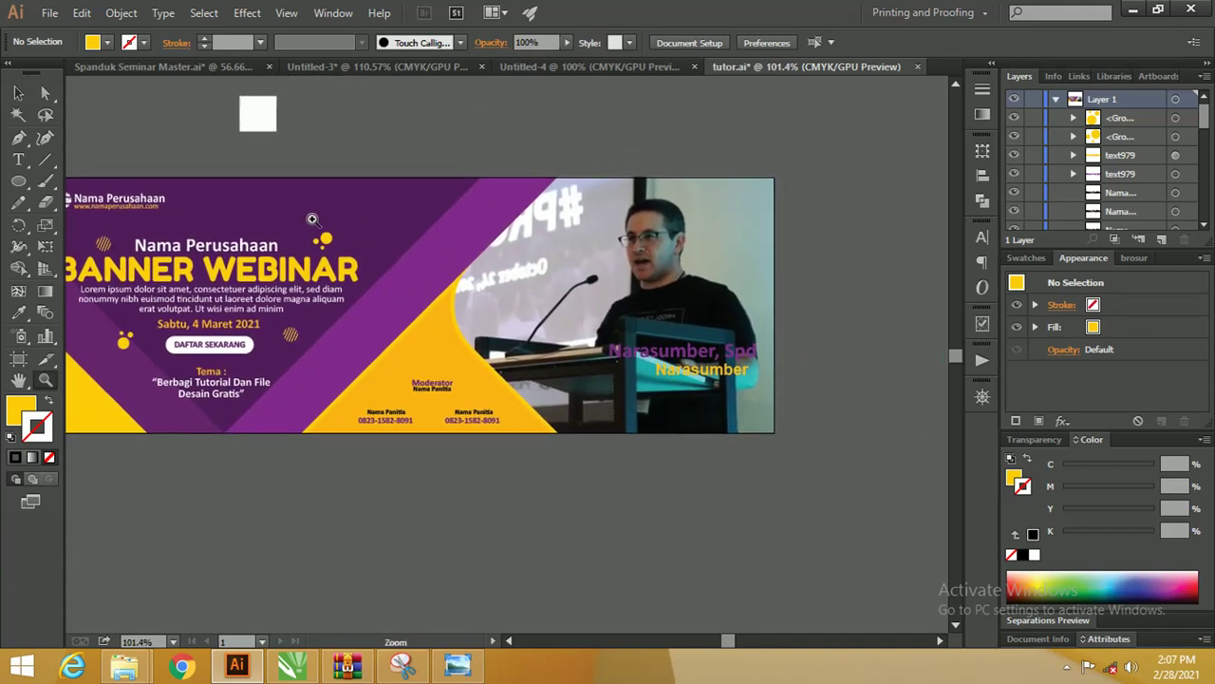
left_click_drag(19, 182, 68, 223)
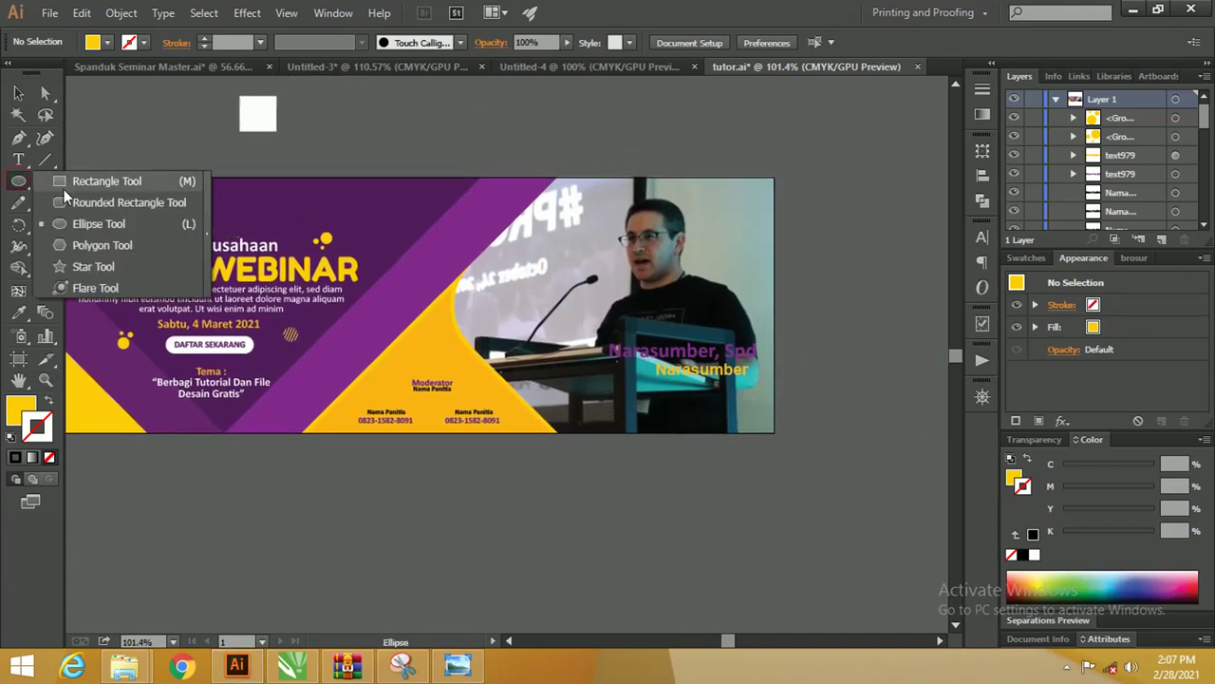
left_click(68, 223)
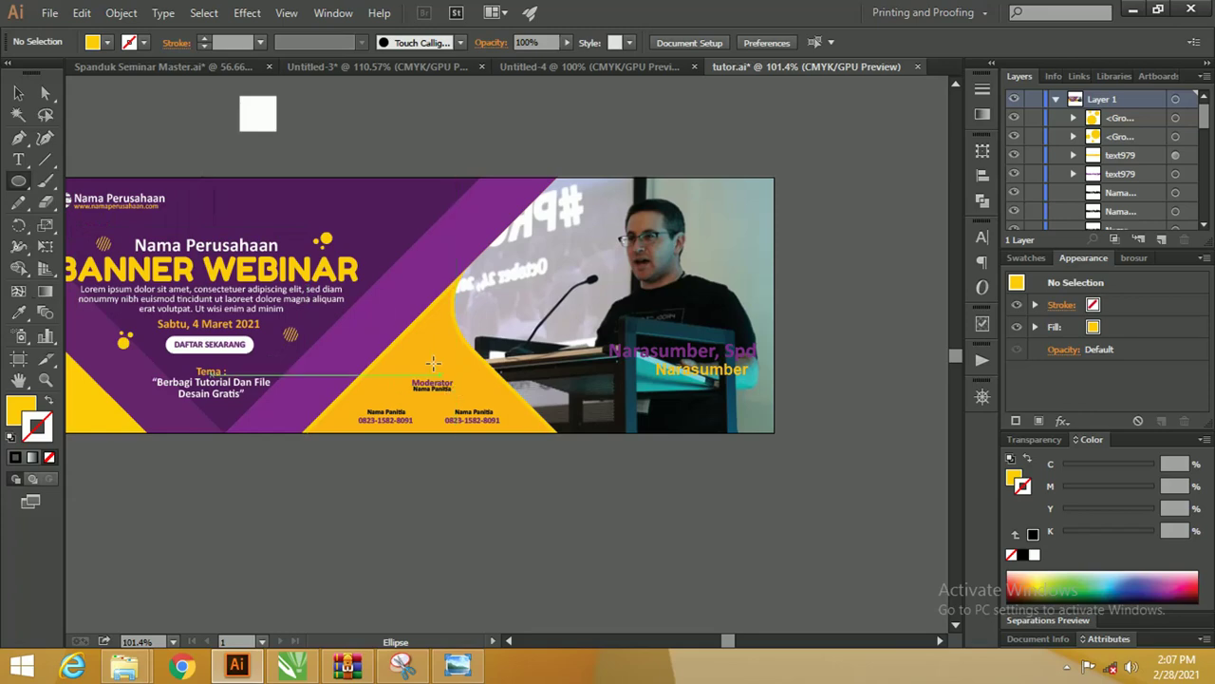
mouse_move(415, 351)
left_mouse_down()
mouse_move(460, 383)
mouse_move(484, 367)
left_mouse_up()
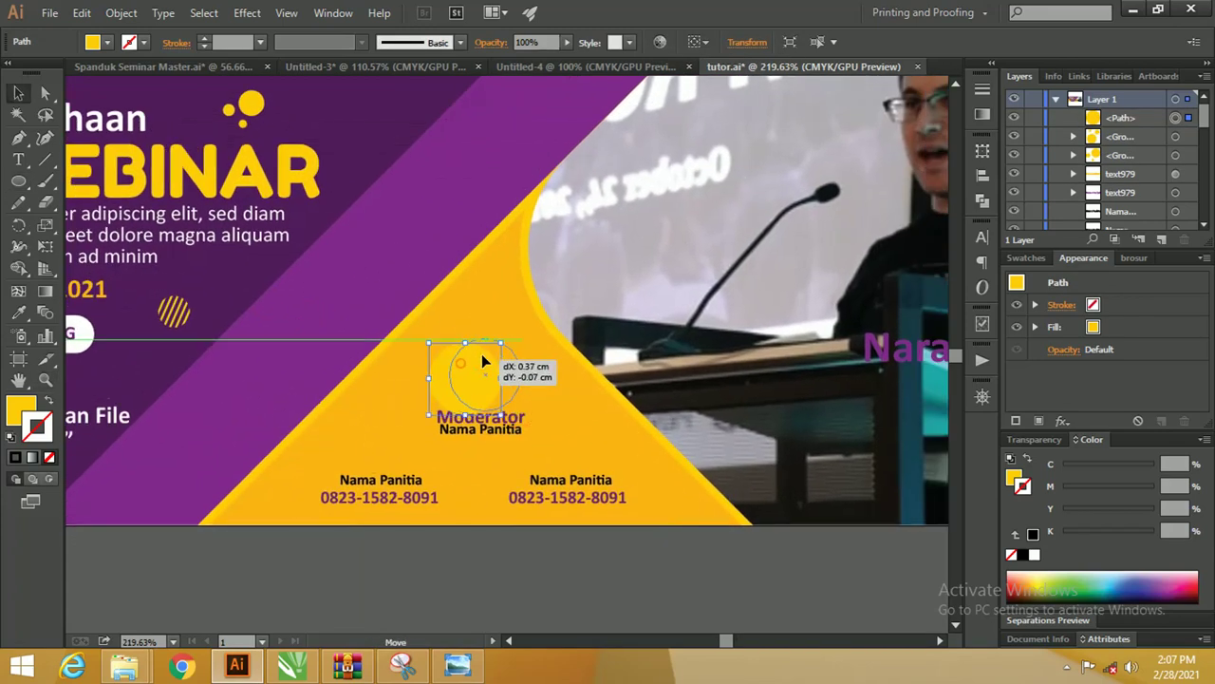
Give the circle a white outline and nudge it slightly up.
double_click(38, 427)
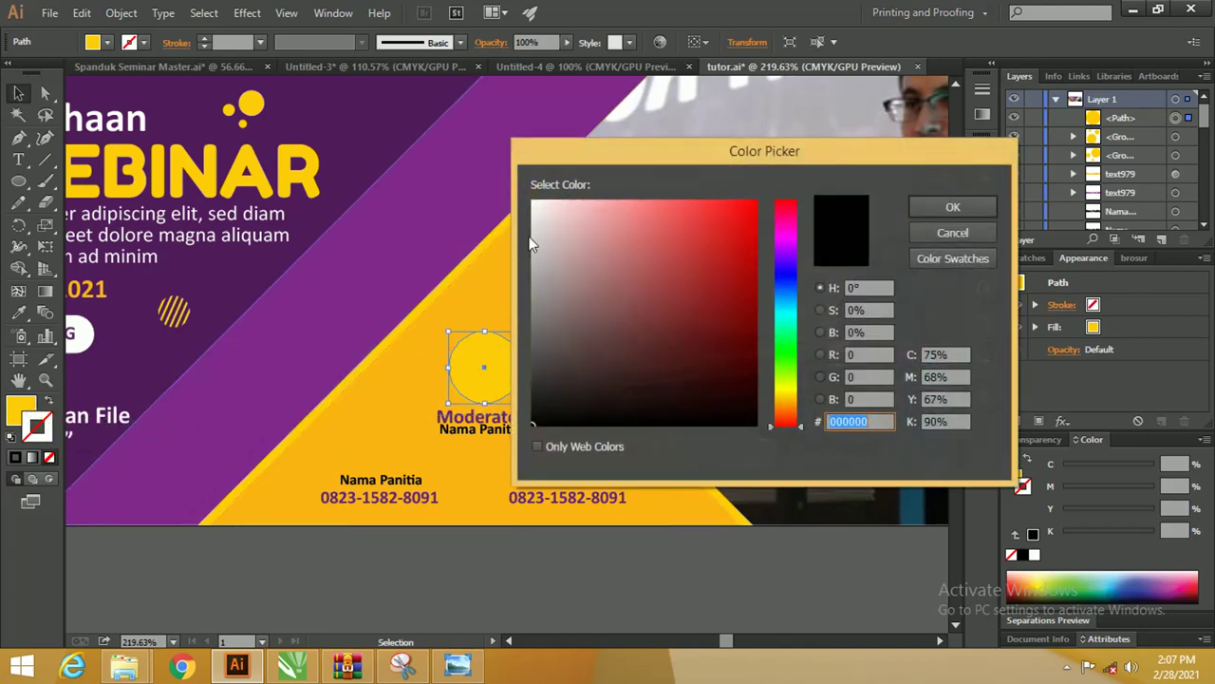
left_click_drag(553, 223, 529, 193)
left_click(957, 208)
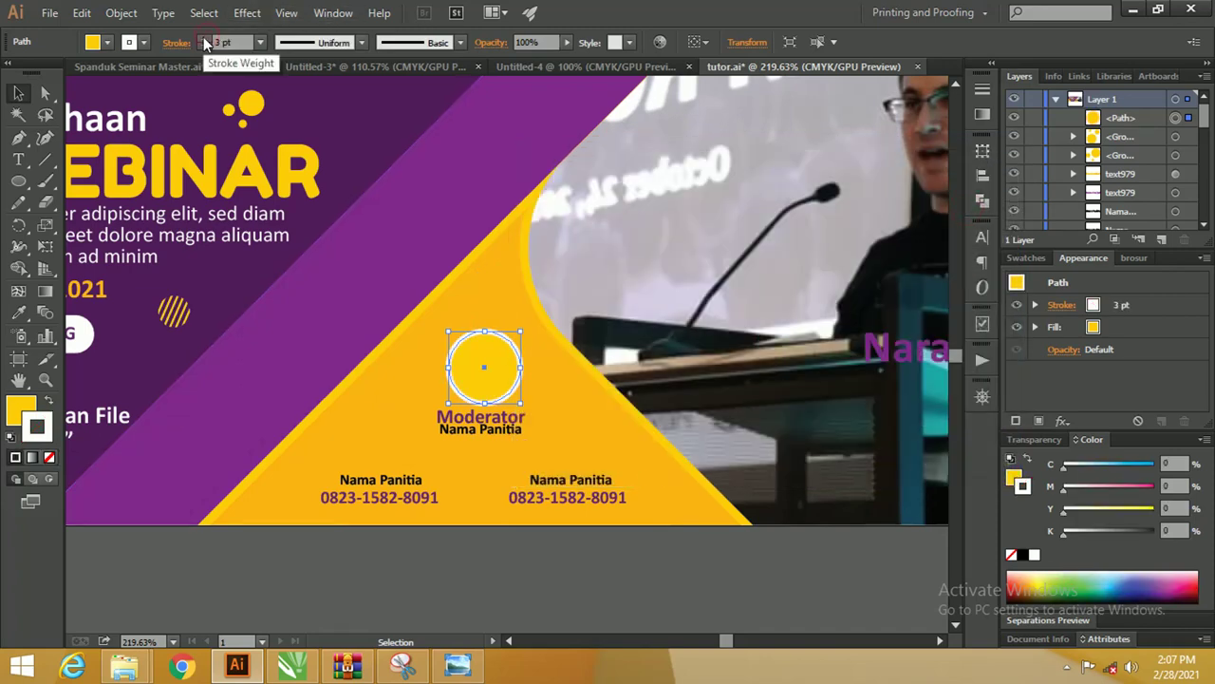
left_click(596, 602)
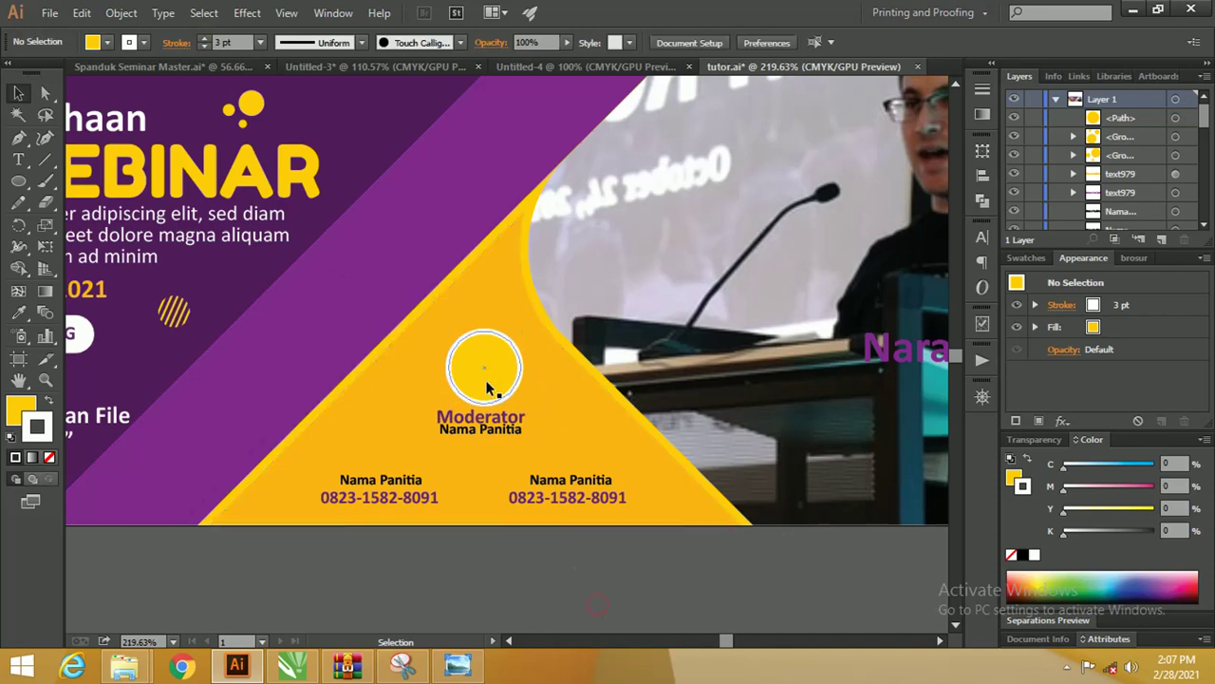
left_click_drag(486, 387, 487, 374)
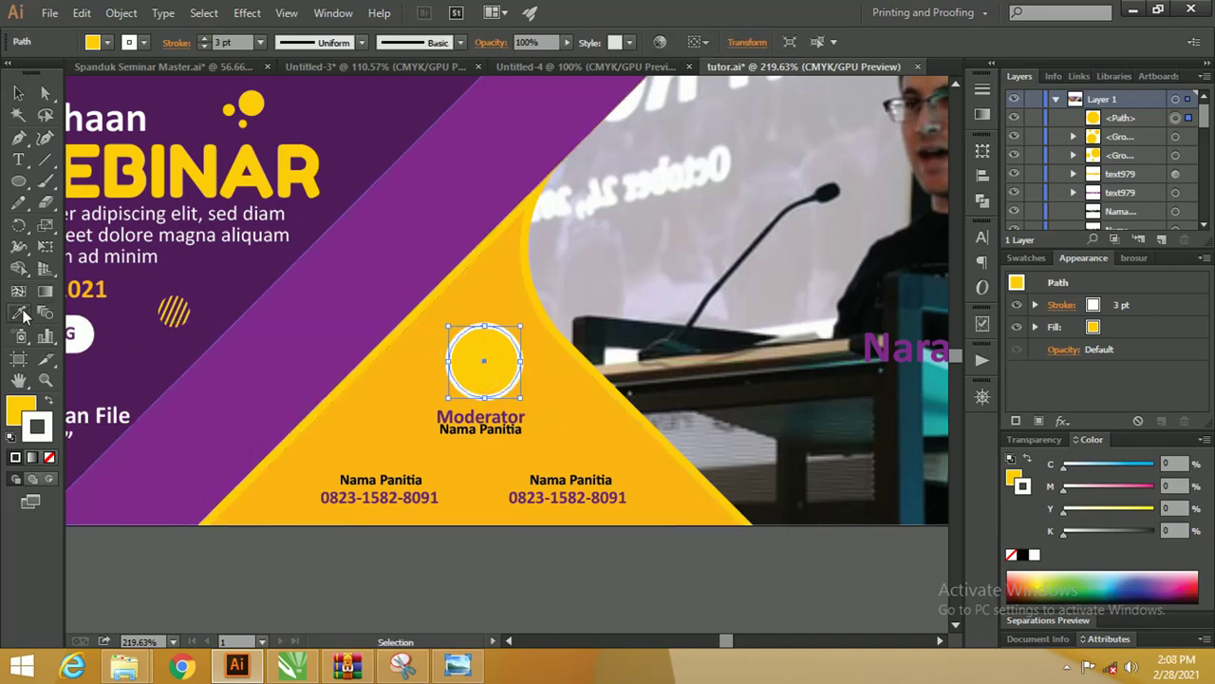
Make the circle's outline the banner purple and its fill white.
left_click(367, 287)
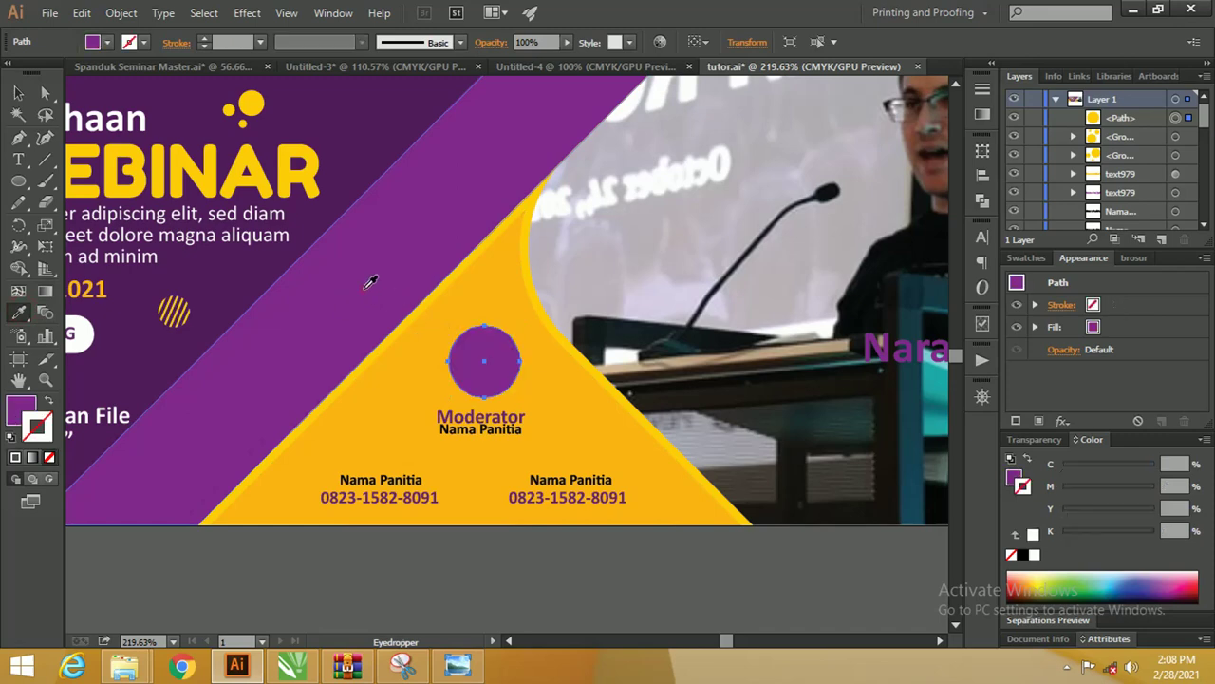
left_click(50, 399)
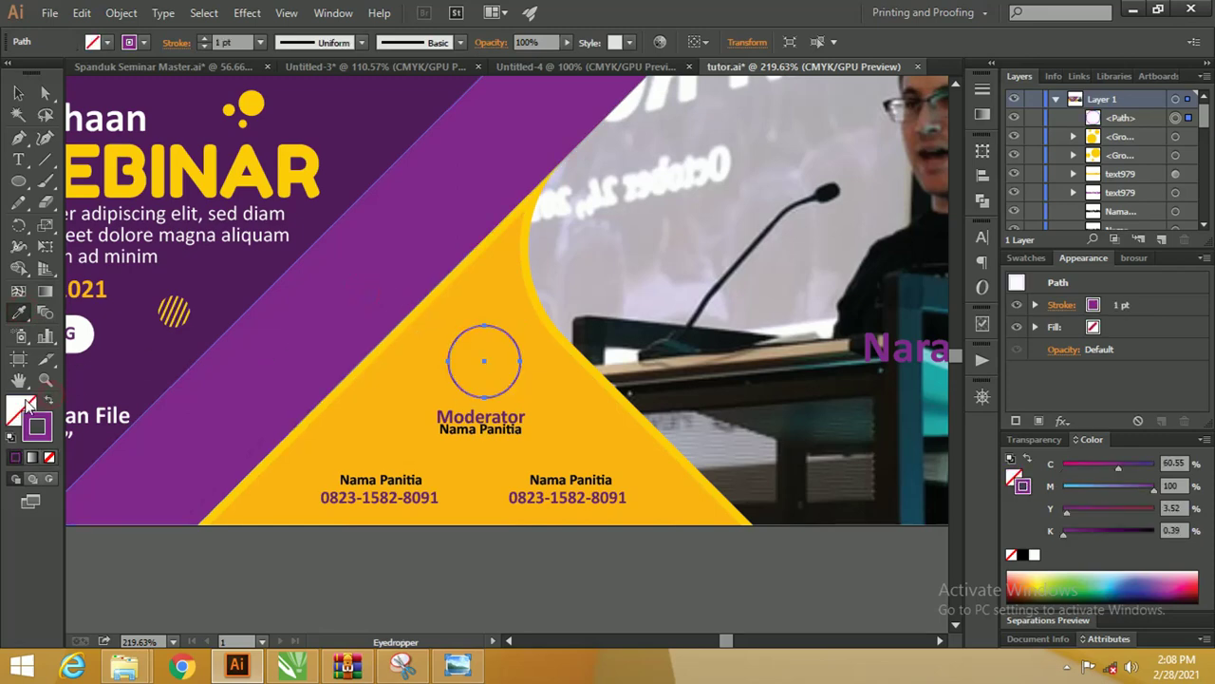
key("v")
scroll(504, 218, "down", 1)
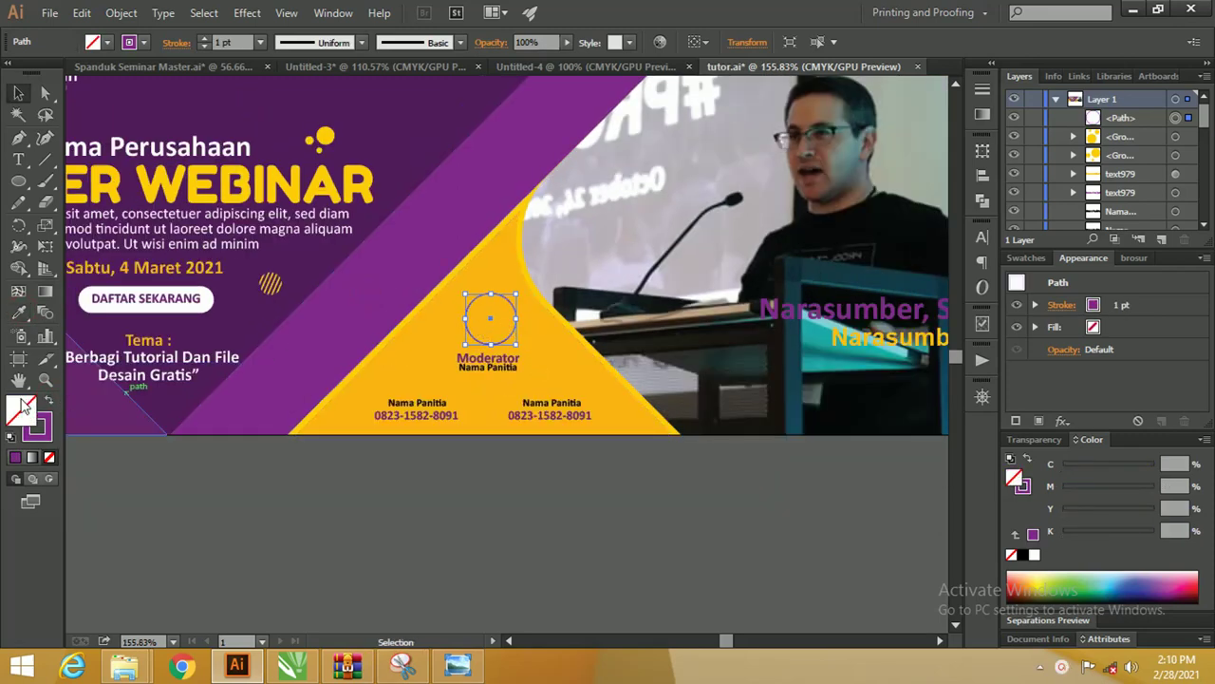
double_click(21, 408)
left_click_drag(584, 235, 527, 196)
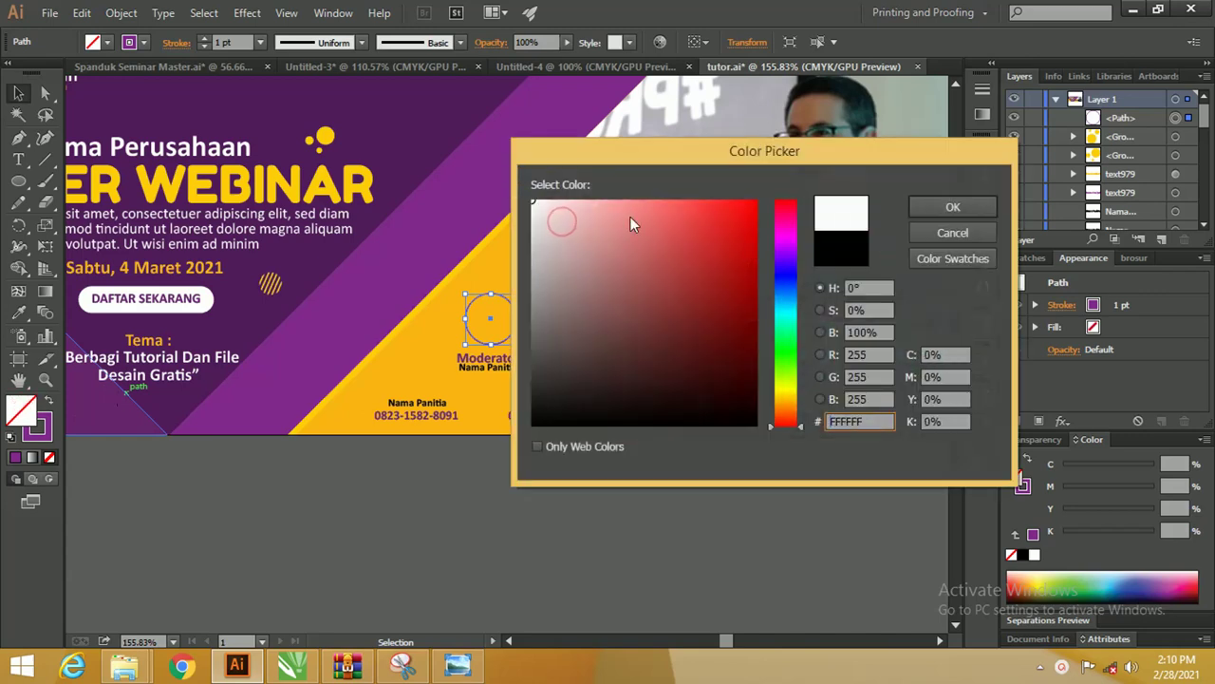
left_click(952, 207)
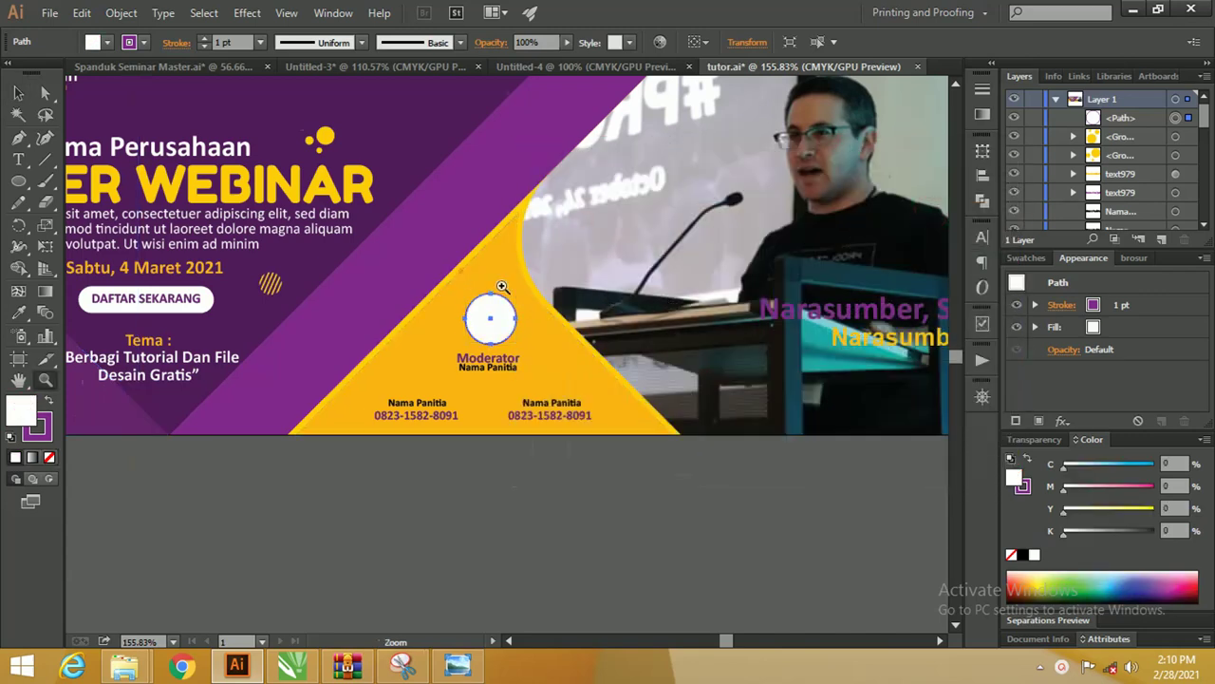
Set the circle's outline weight to 1.5 pt.
scroll(459, 272, "up", 1)
left_click_drag(586, 323, 559, 310)
key("v")
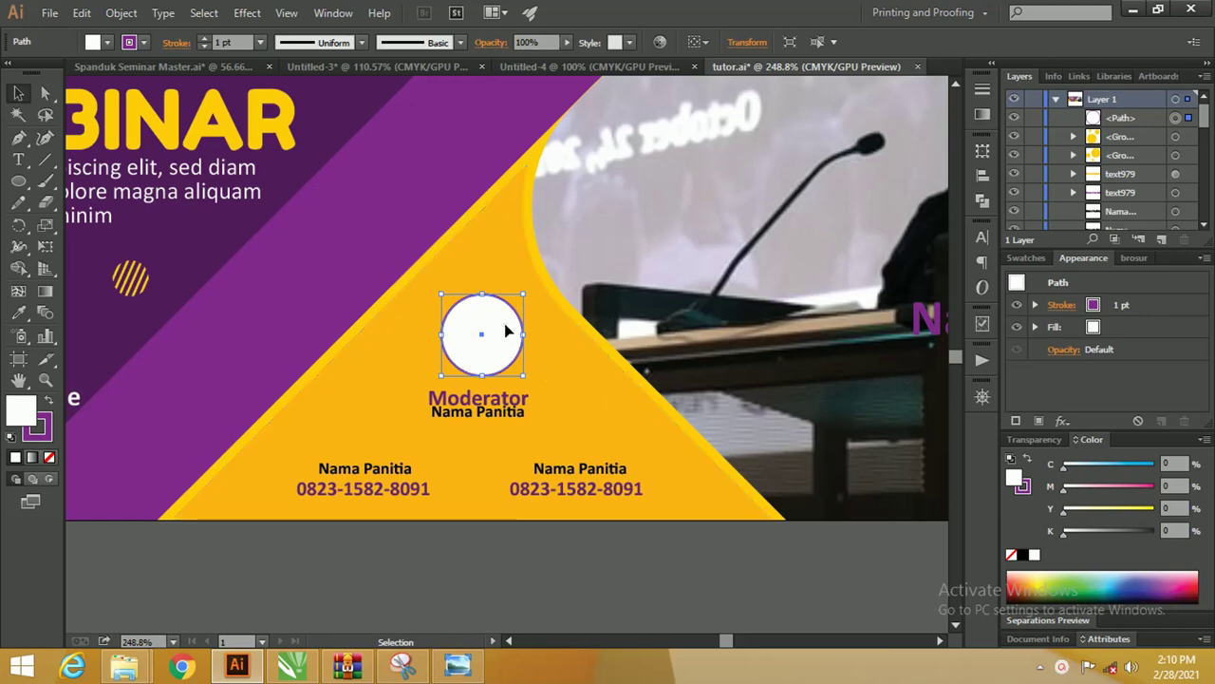
left_click(260, 43)
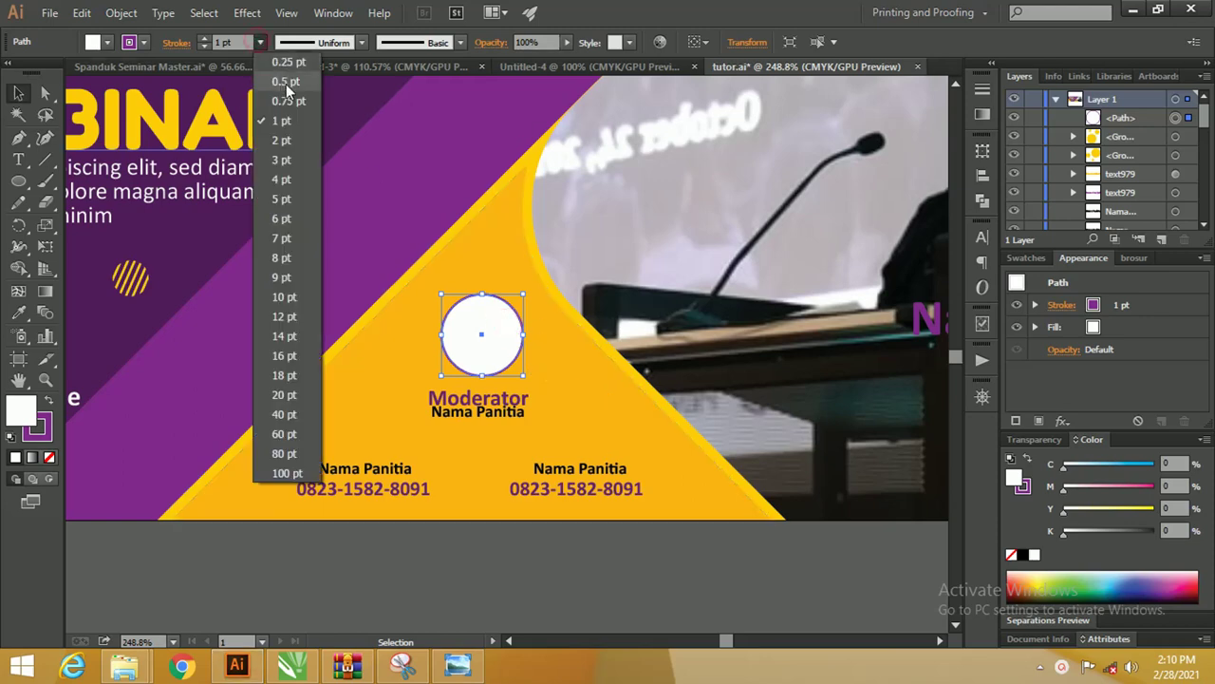
left_click(289, 120)
type("1.5")
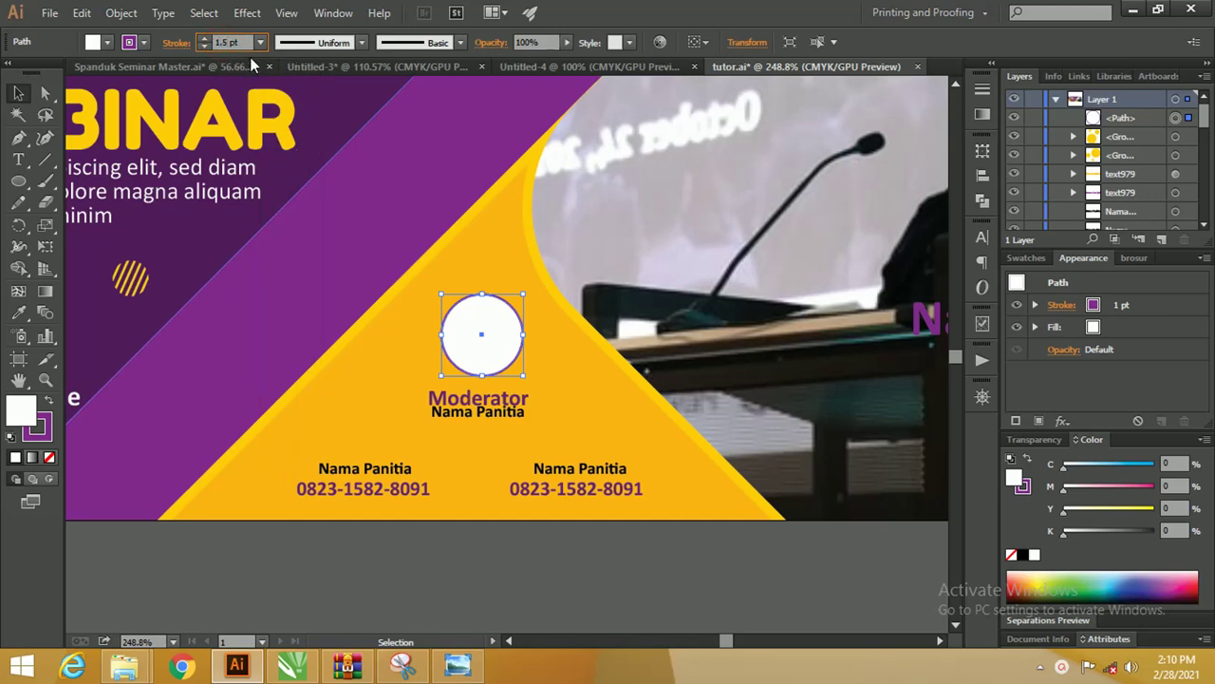
type("15")
key("Return")
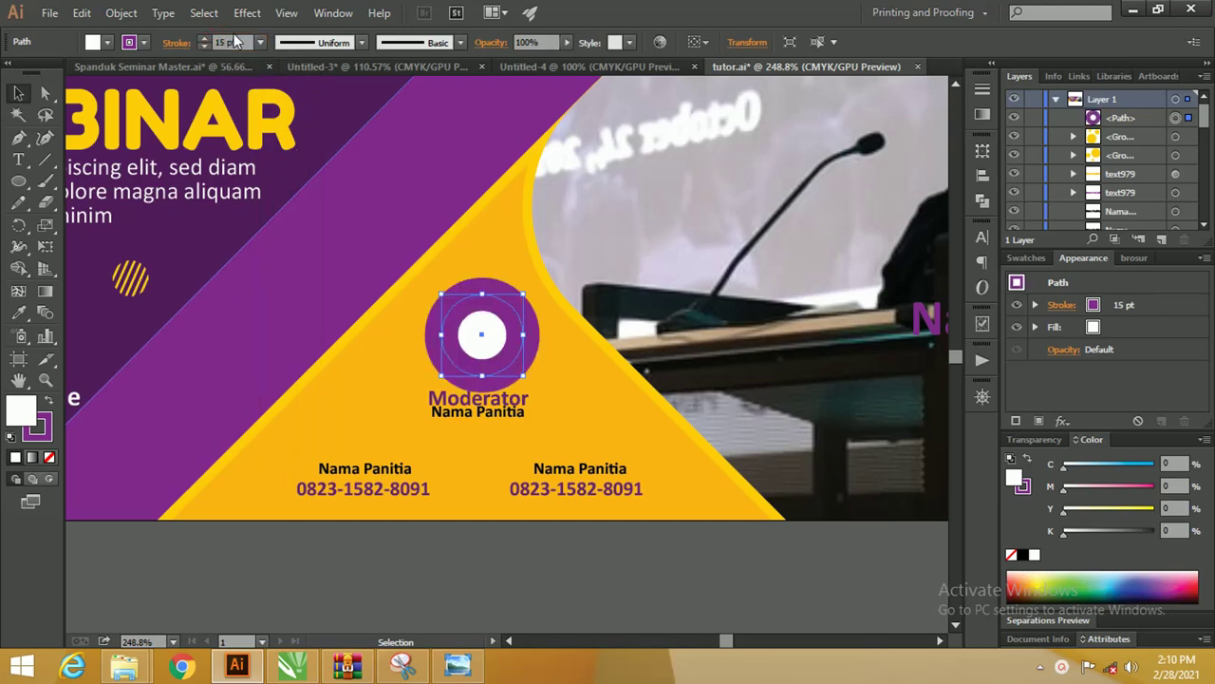
double_click(226, 42)
double_click(224, 42)
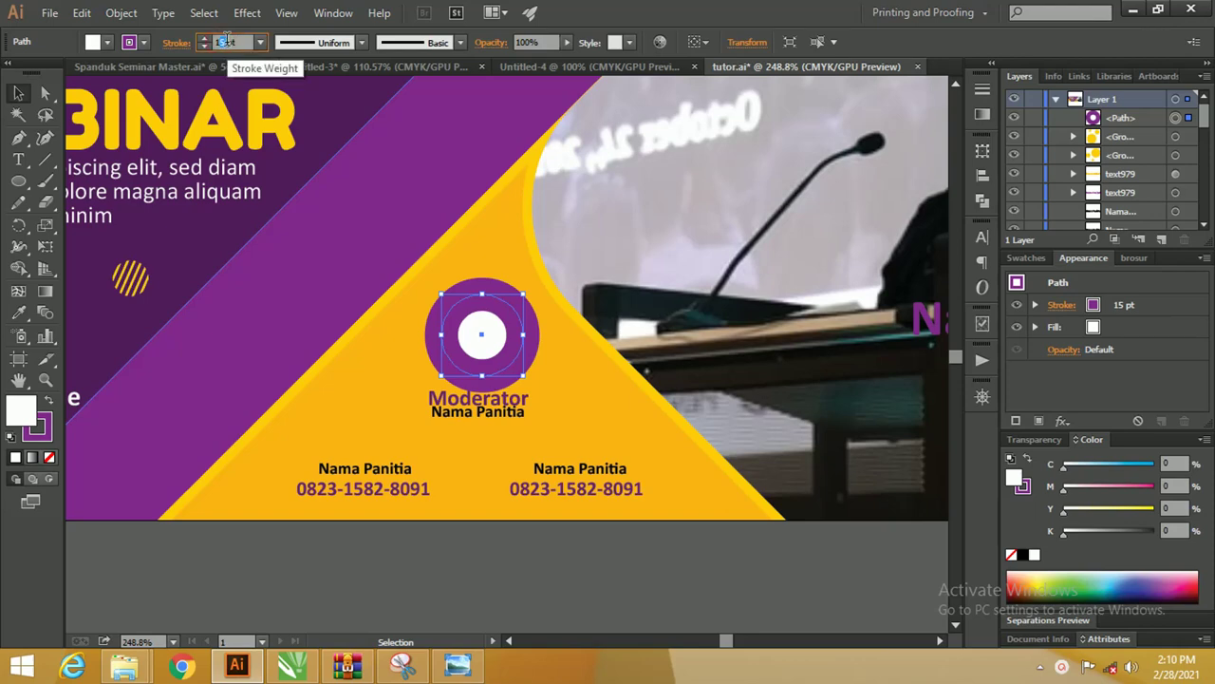
type("1.5")
key("Return")
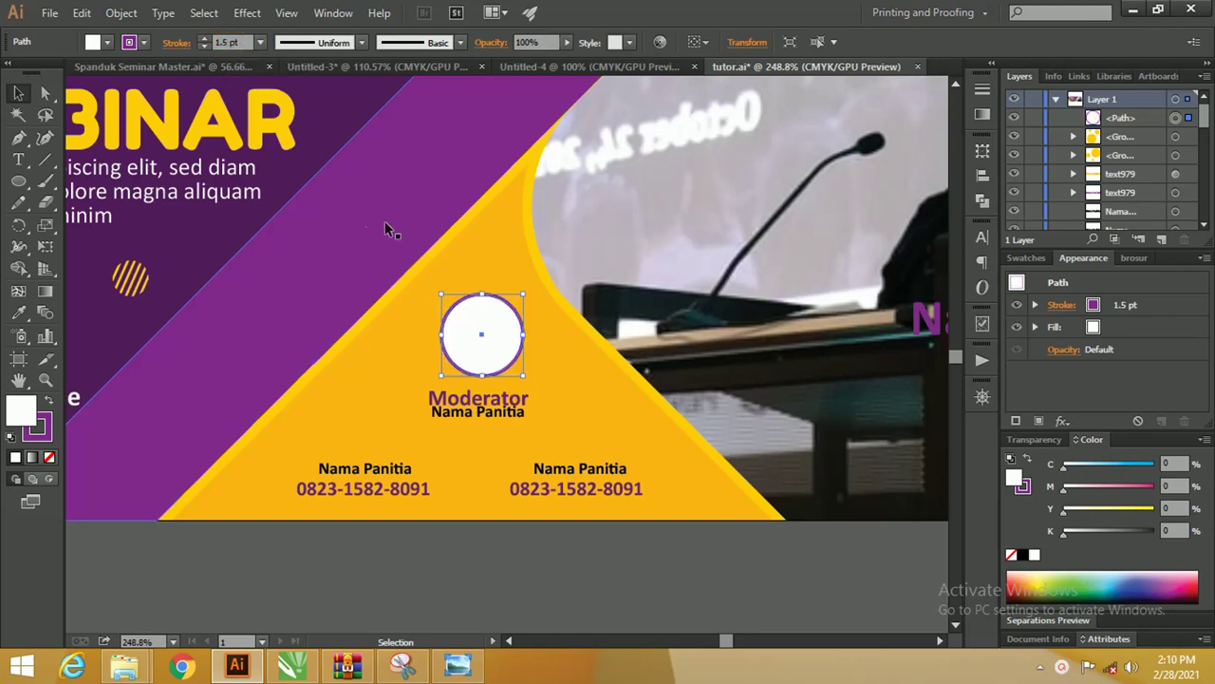
left_click(470, 318)
Duplicate the outlined circle above a Nama Panitia label and expand all three circles' fill and stroke.
mouse_move(470, 318)
left_mouse_down()
mouse_move(362, 396)
mouse_move(588, 405)
left_mouse_up()
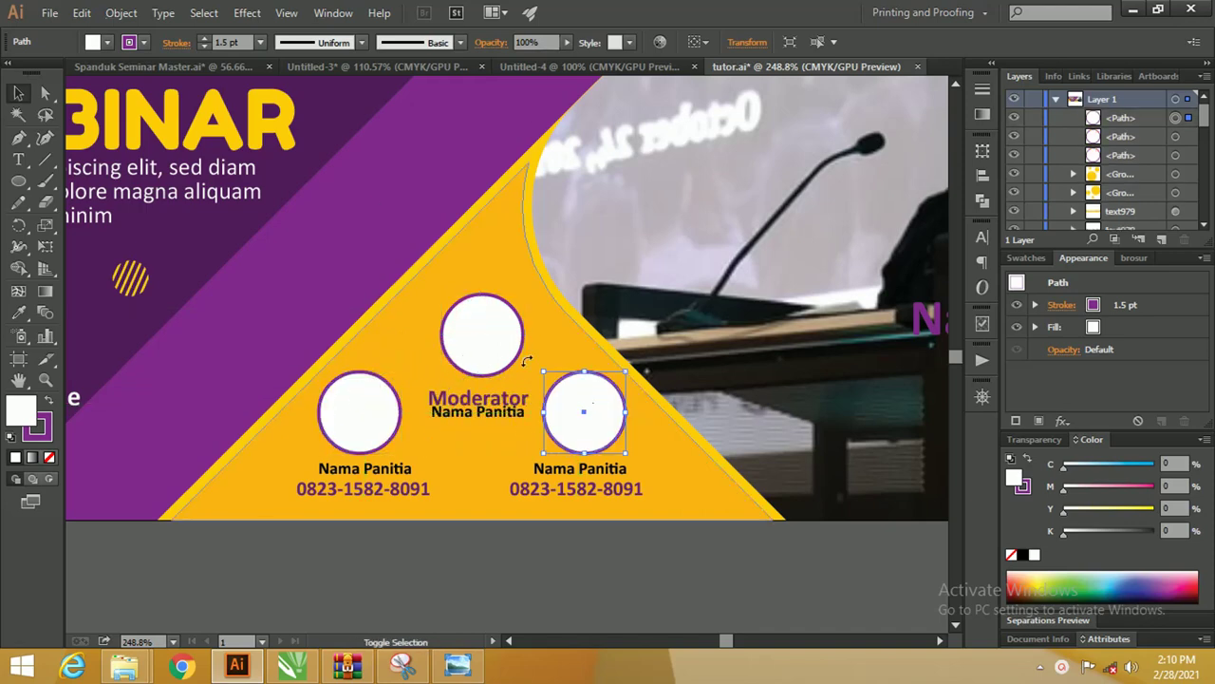
left_click(495, 337, "shift")
left_click(347, 399, "shift")
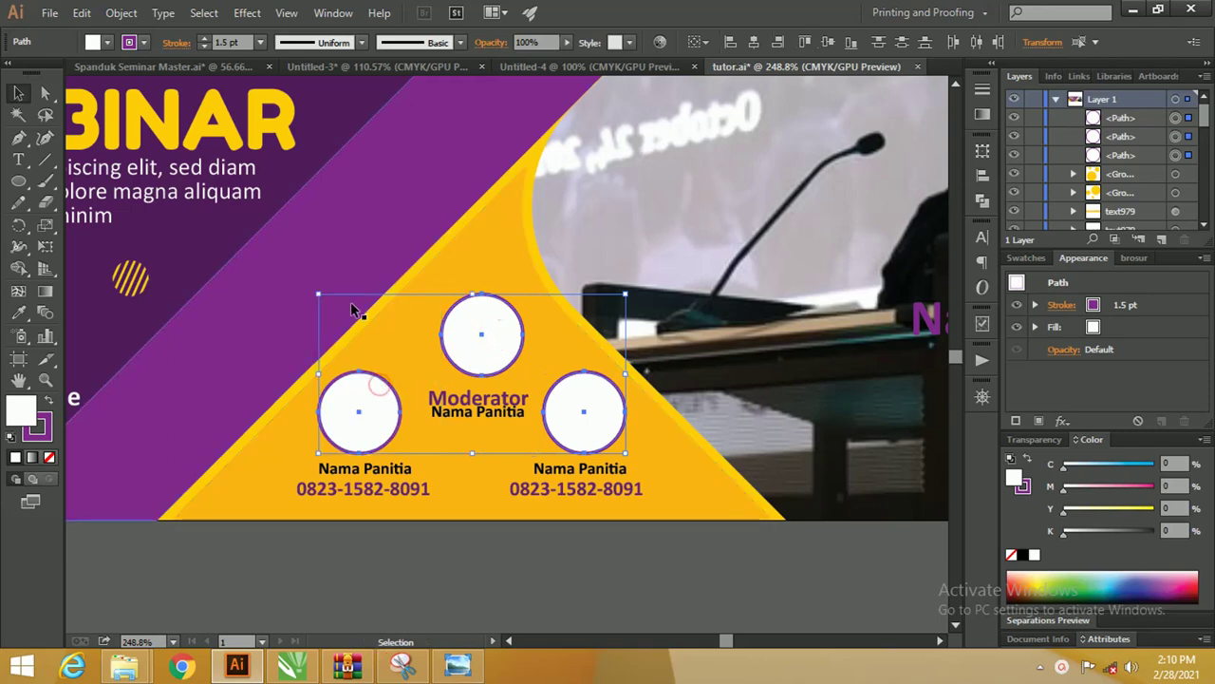
left_click(133, 13)
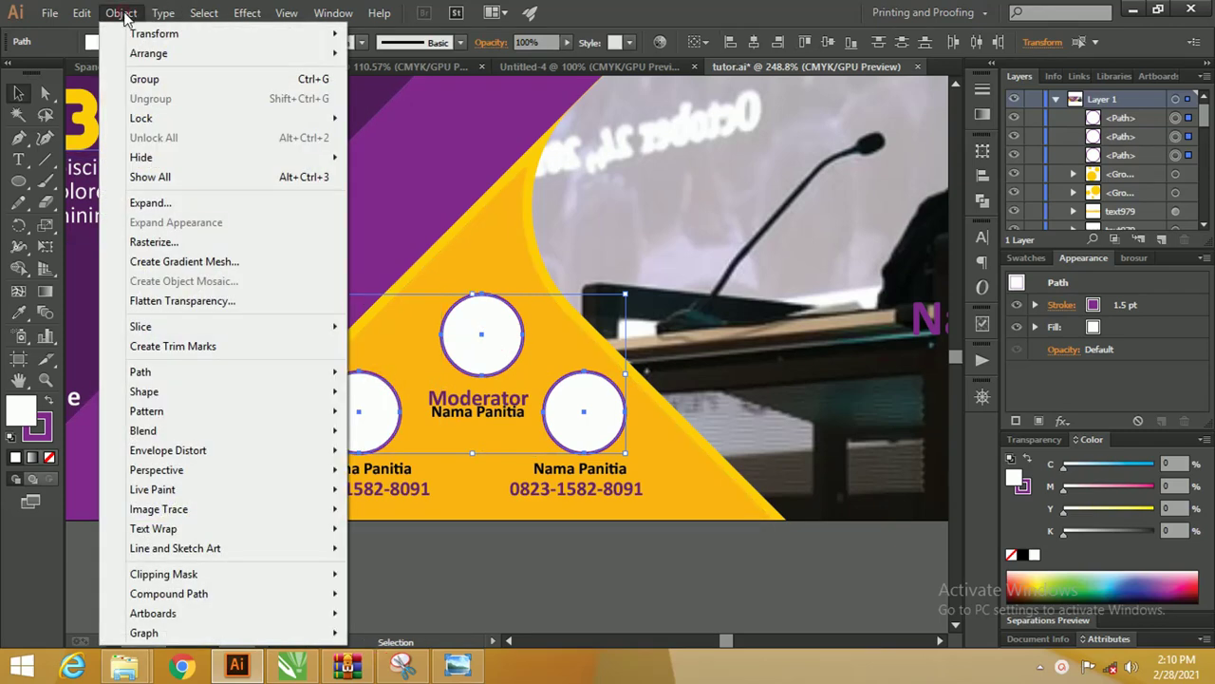
left_click(201, 204)
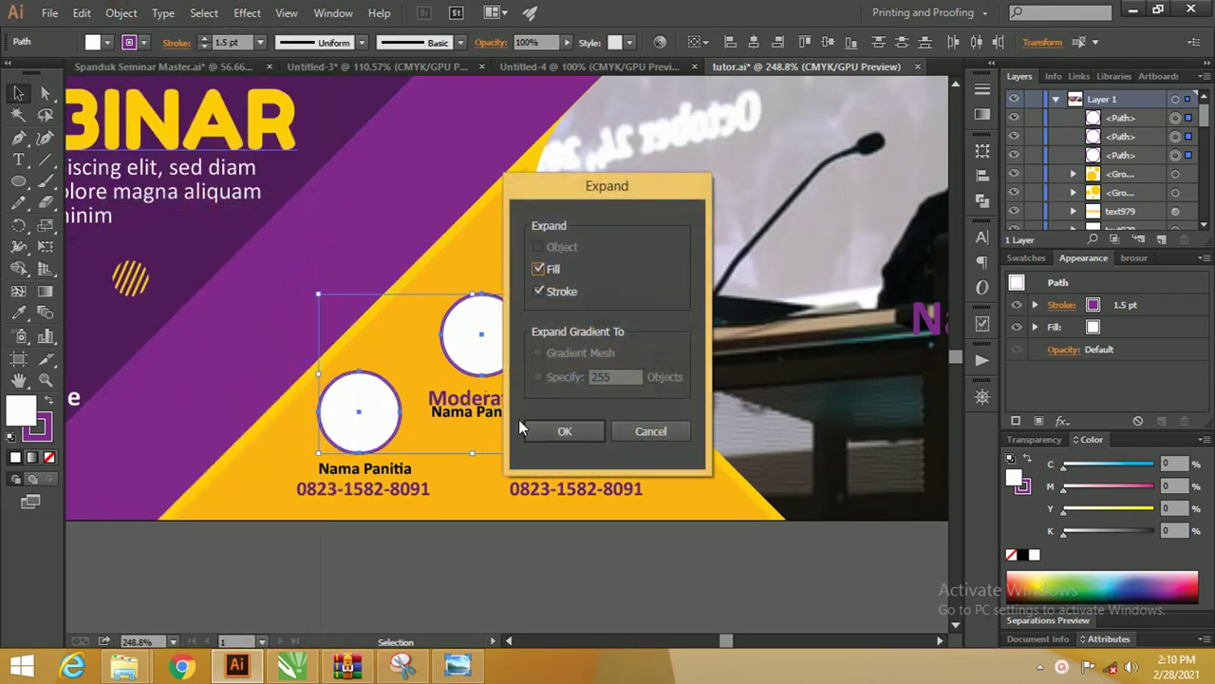
left_click(564, 431)
Ungroup the top expanded circle and pull its white inner circle off the purple ring.
left_click(570, 570)
right_click(493, 344)
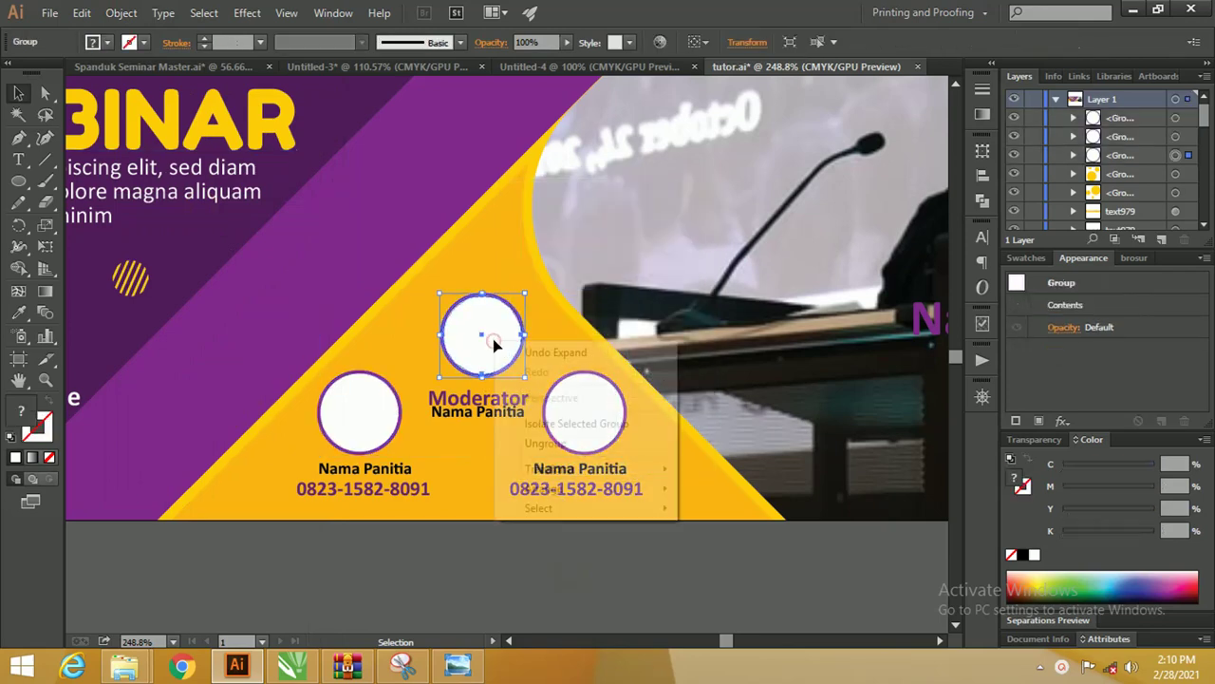
left_click(569, 443)
left_click(583, 576)
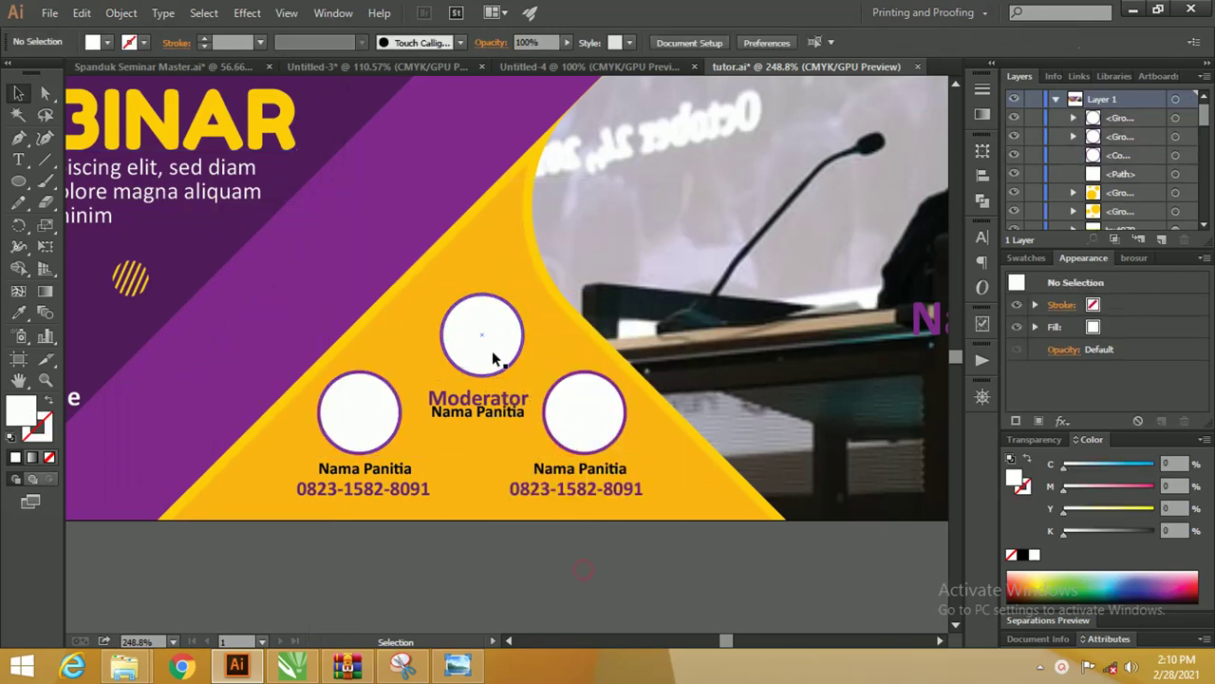
mouse_move(474, 306)
left_mouse_down()
mouse_move(410, 299)
mouse_move(473, 308)
mouse_move(484, 277)
mouse_move(450, 309)
left_mouse_up()
key("z")
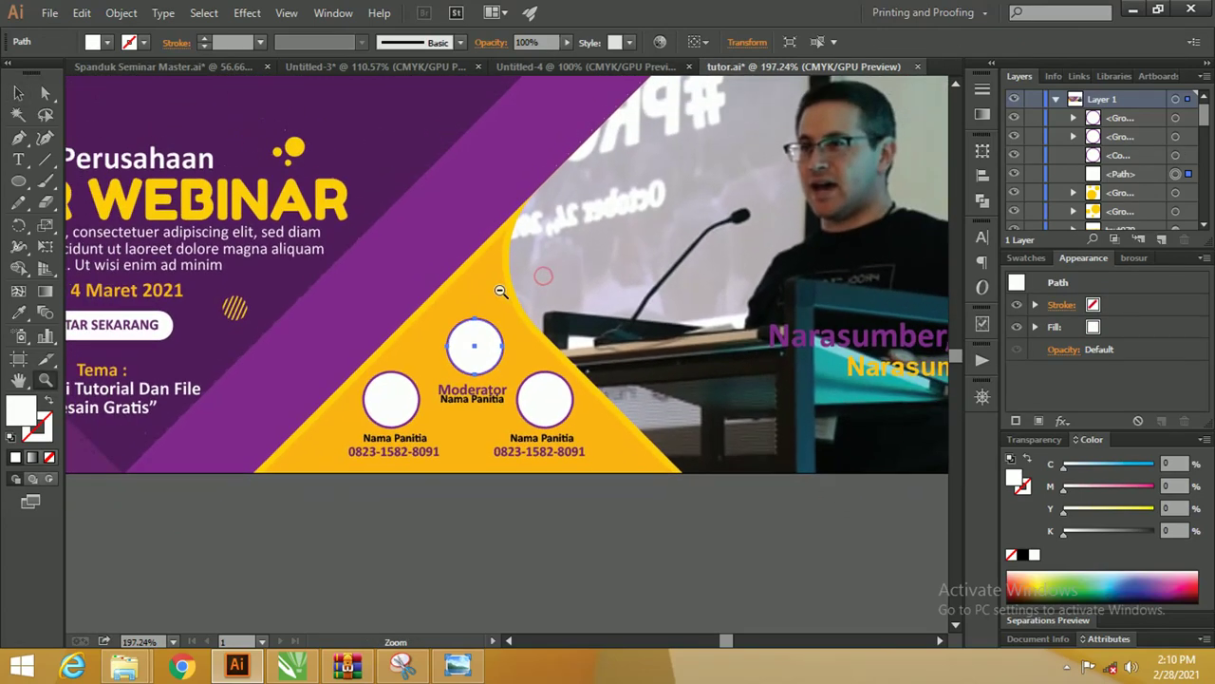
scroll(450, 308, "left", 3)
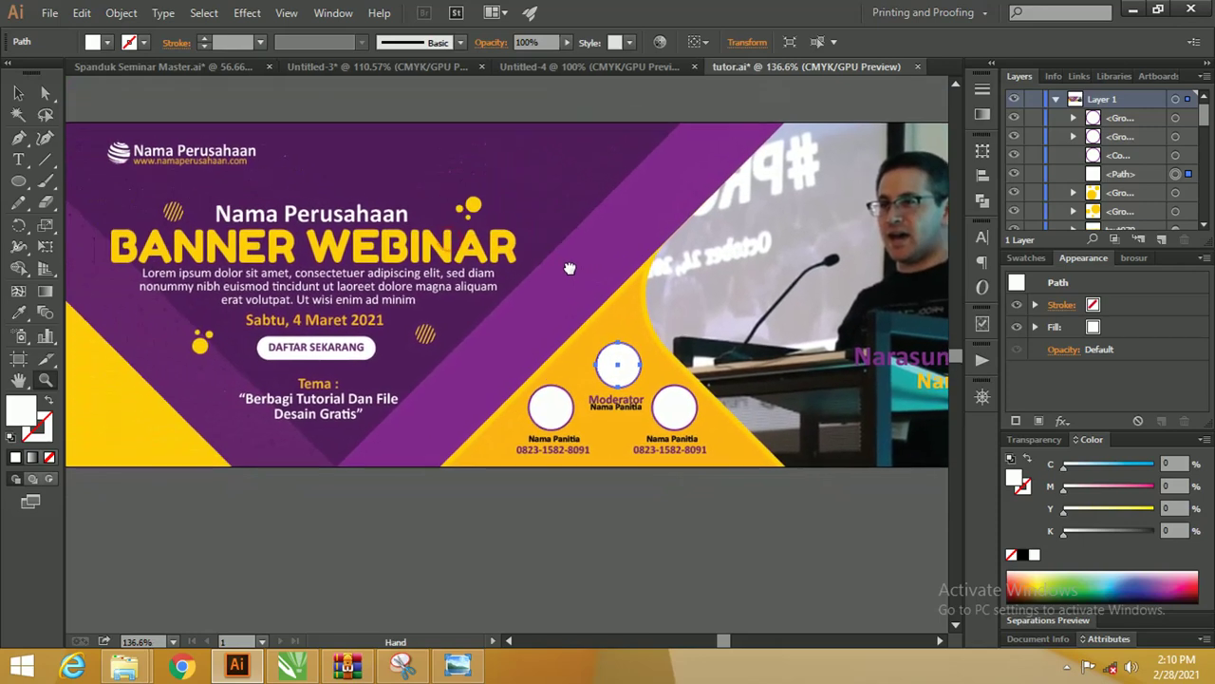
scroll(554, 274, "up", 2)
left_click_drag(554, 274, 500, 286)
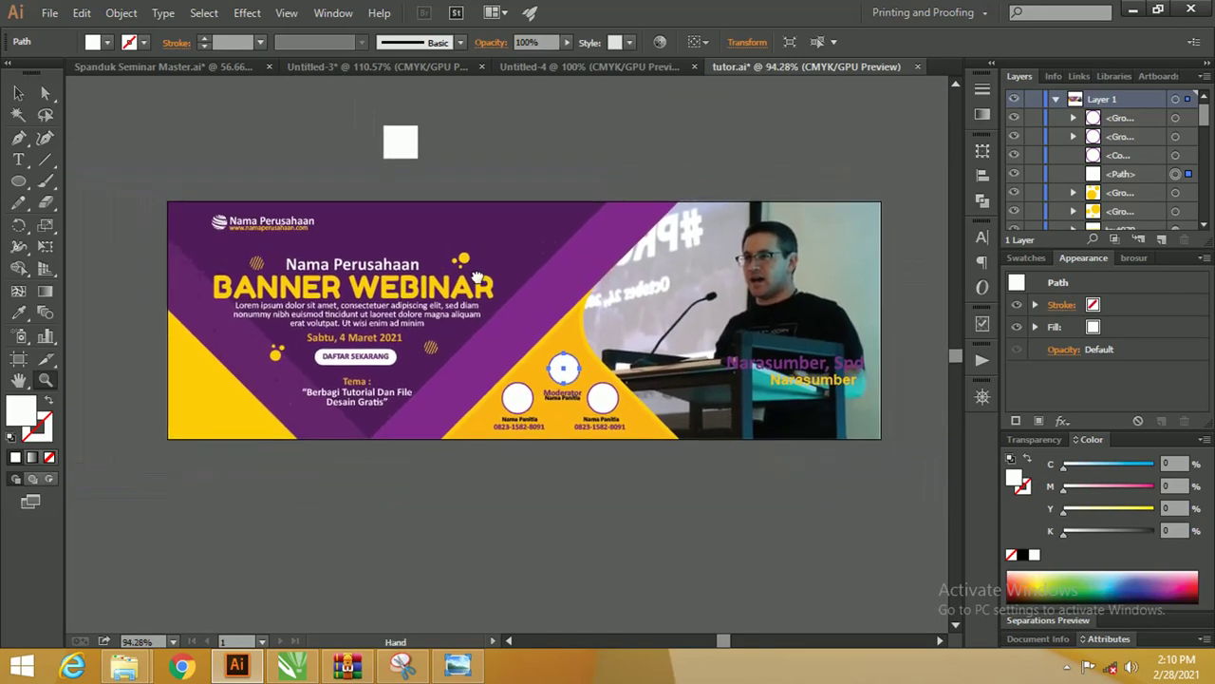
scroll(499, 287, "up", 1)
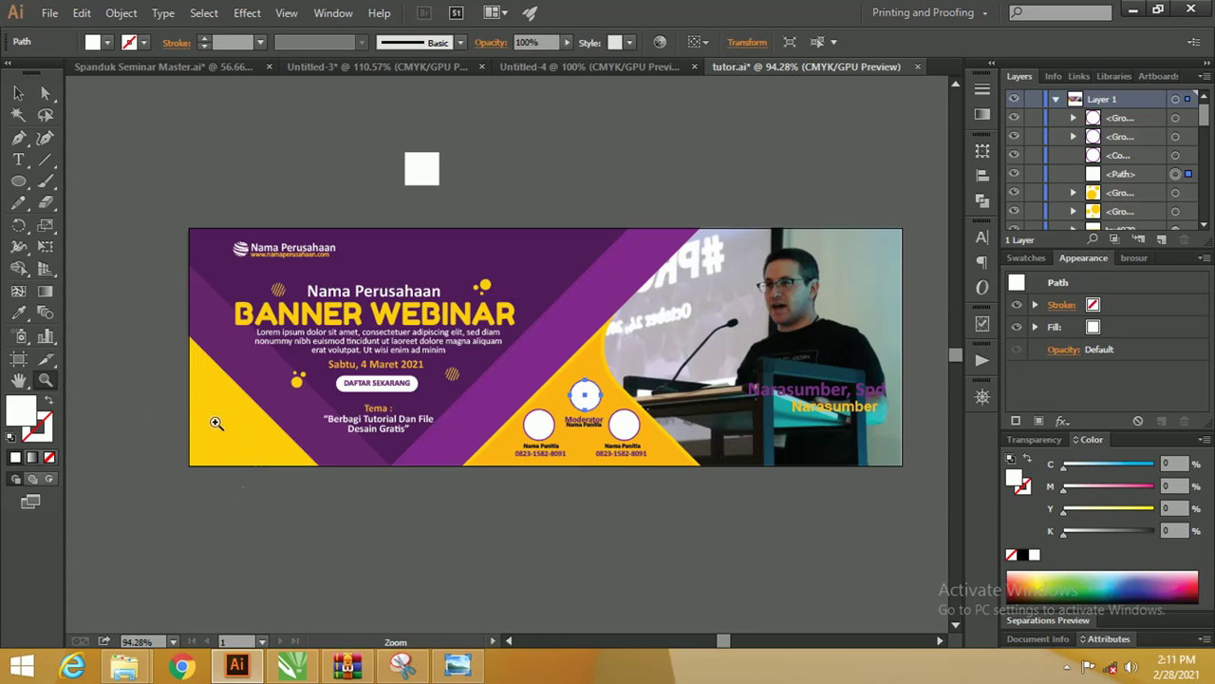
key("v")
key("z")
mouse_move(245, 351)
left_mouse_down()
mouse_move(350, 426)
mouse_move(369, 345)
left_mouse_up()
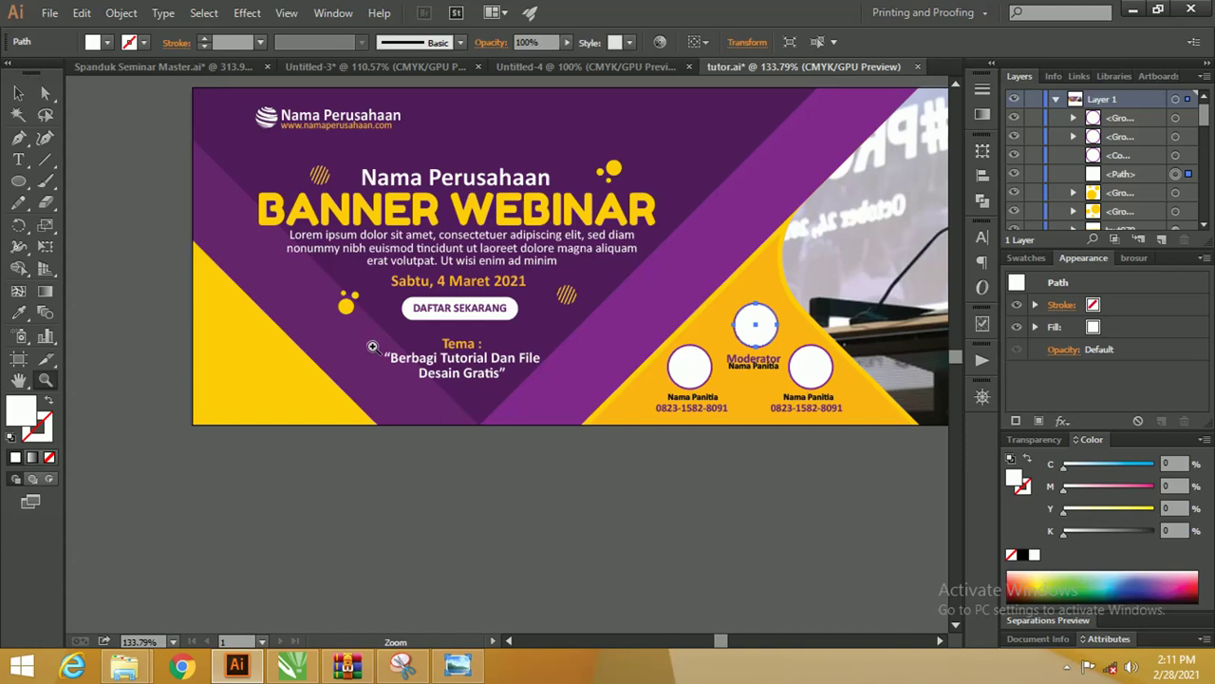
left_click(18, 93)
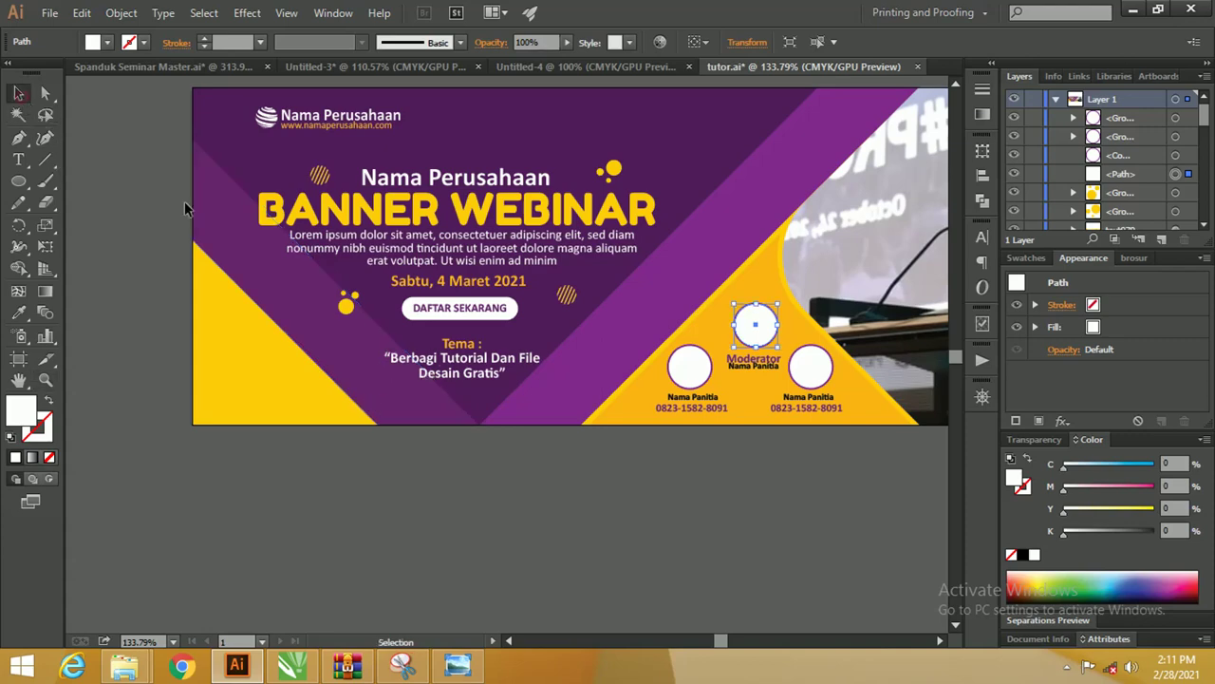
left_click_drag(413, 203, 381, 224)
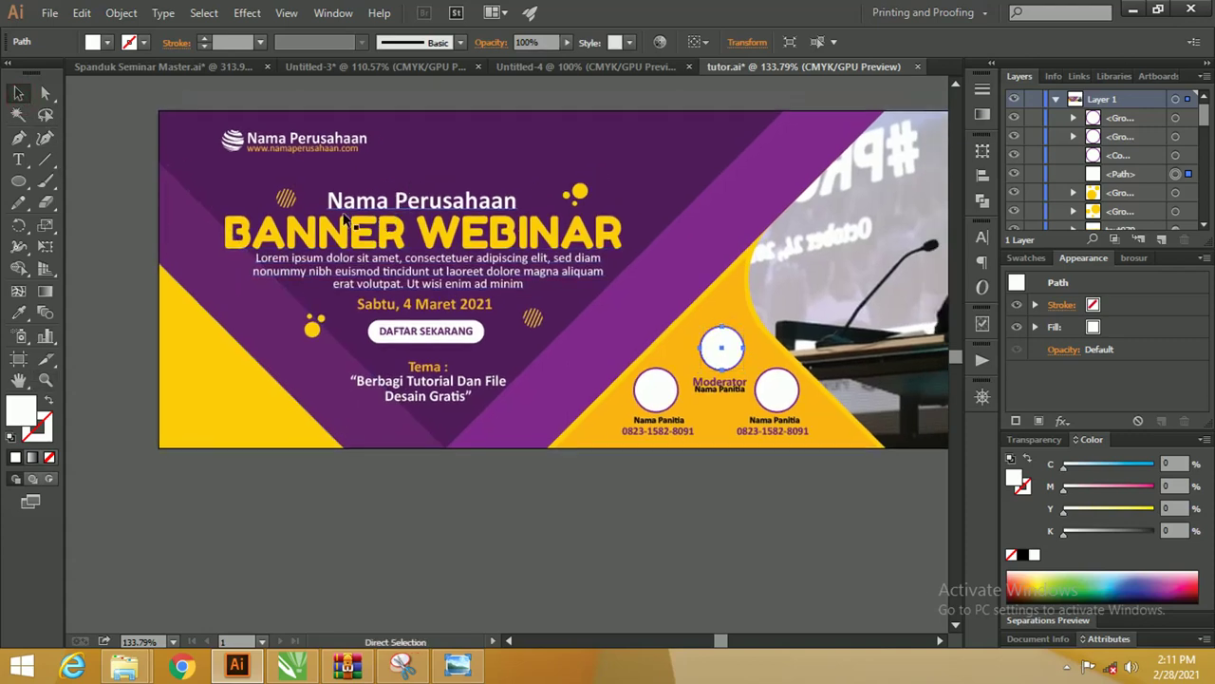
key("ctrl+v")
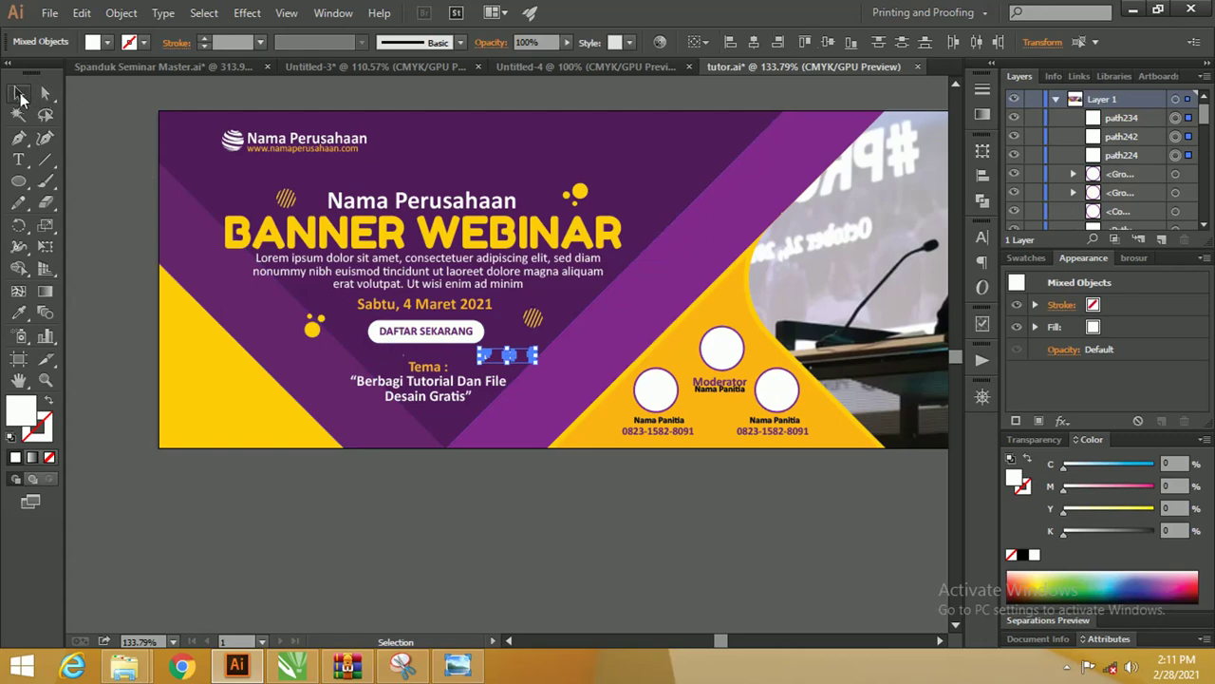
Move the social icons below the banner's lower left and zoom in on them.
mouse_move(521, 355)
left_mouse_down()
mouse_move(220, 425)
mouse_move(337, 463)
left_mouse_up()
key("z")
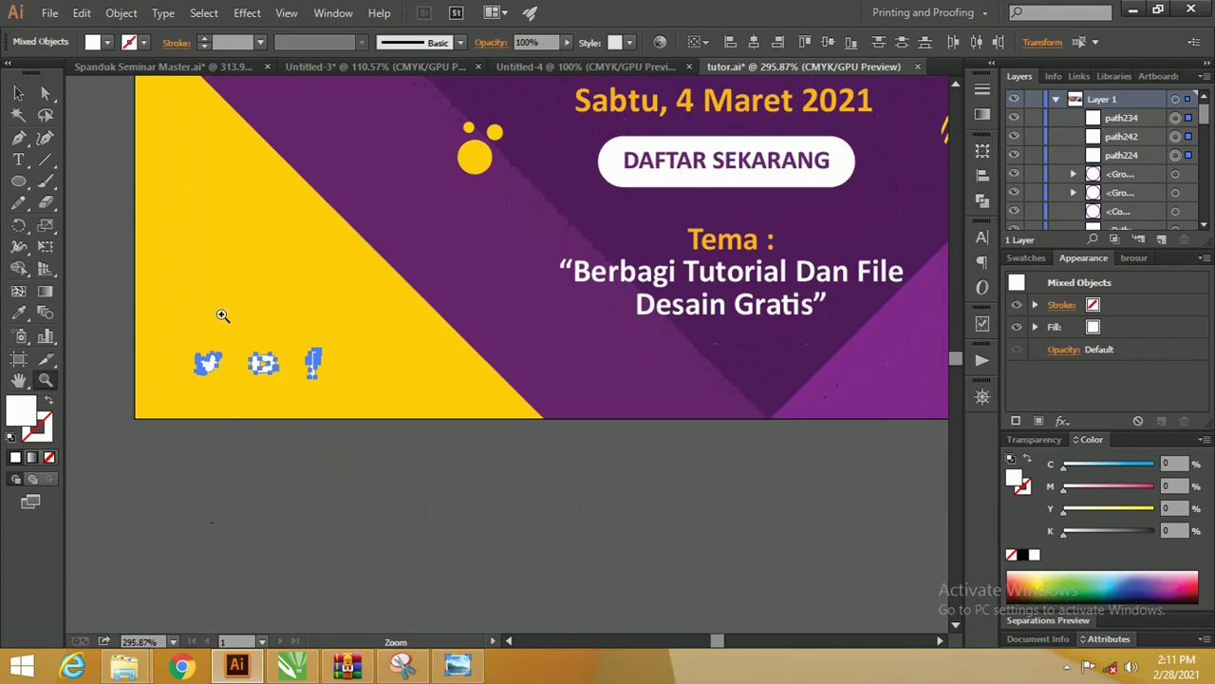
left_click(20, 95)
scroll(317, 200, "down", 2)
left_click_drag(312, 278, 271, 371)
Draw a small circle beside the icons and fill it with the banner's sampled purple.
key("l")
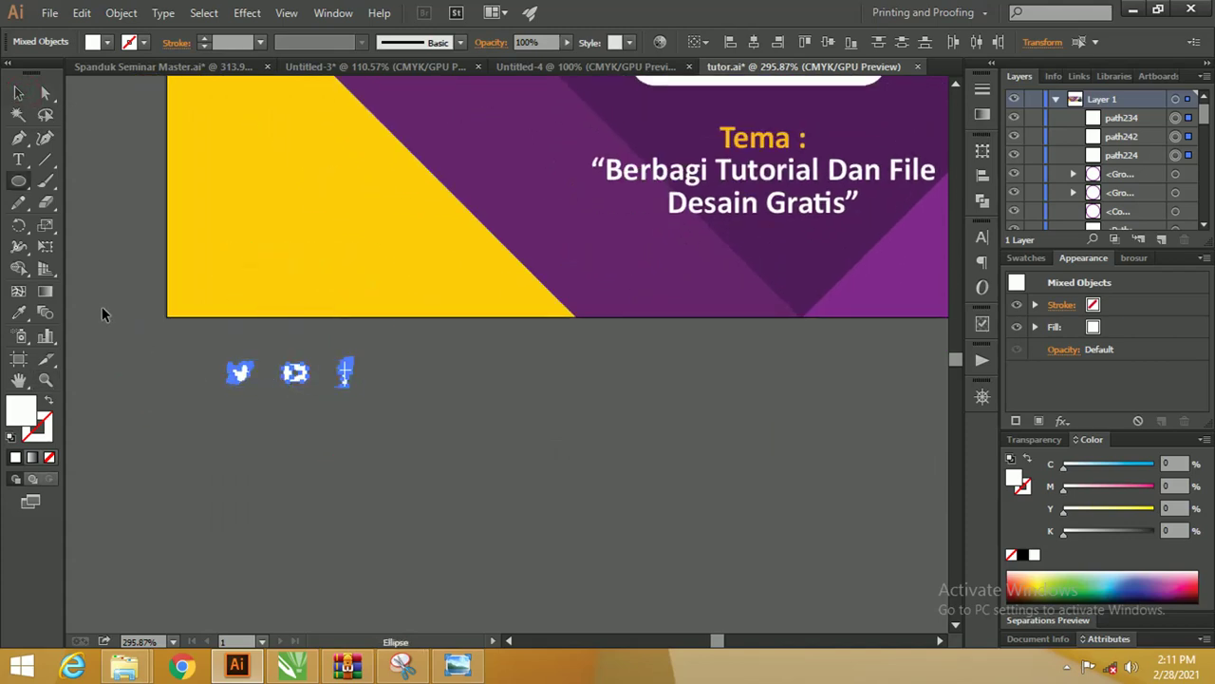
left_click_drag(387, 382, 414, 404)
key("i")
left_click(585, 203)
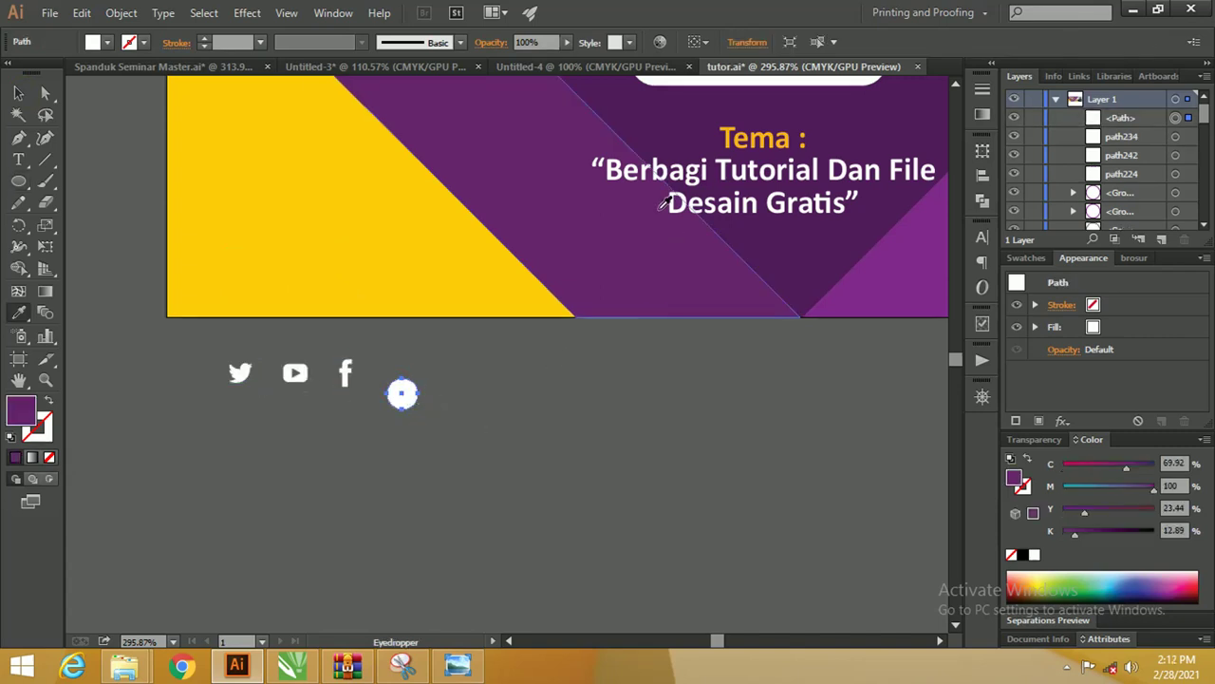
left_click(822, 246)
Place the purple circle on the Facebook icon and duplicate it over the YouTube icon.
left_click(18, 92)
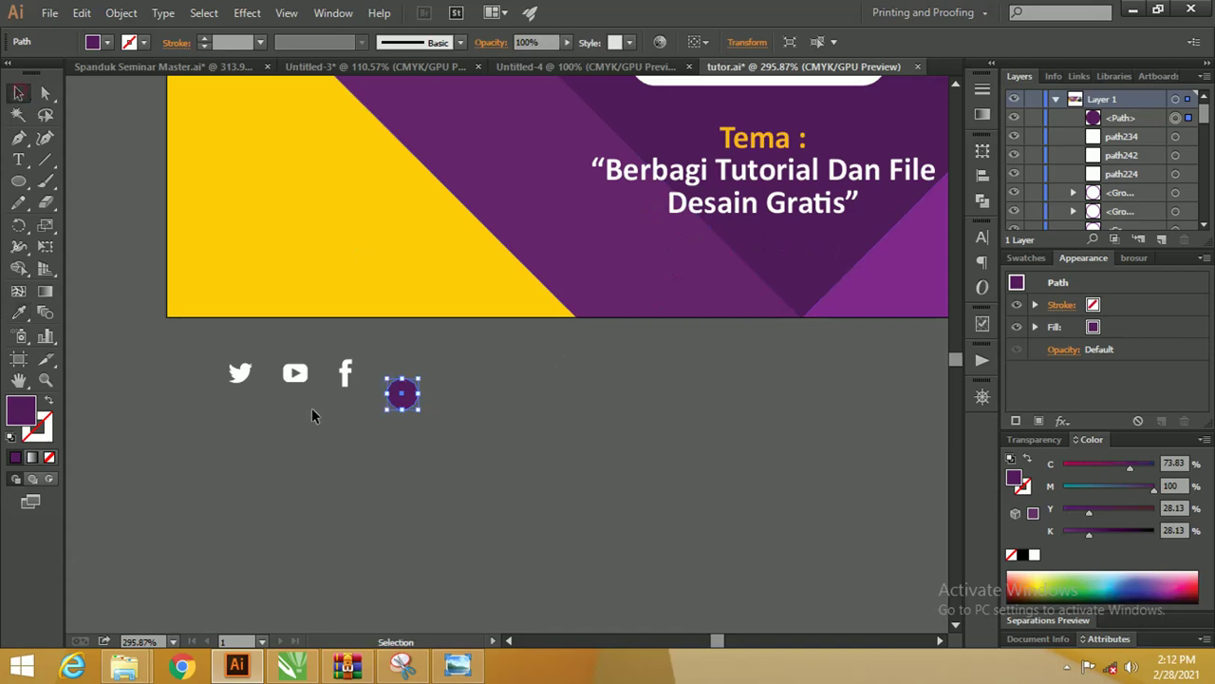
left_click_drag(403, 406, 344, 382)
scroll(344, 383, "up", 5)
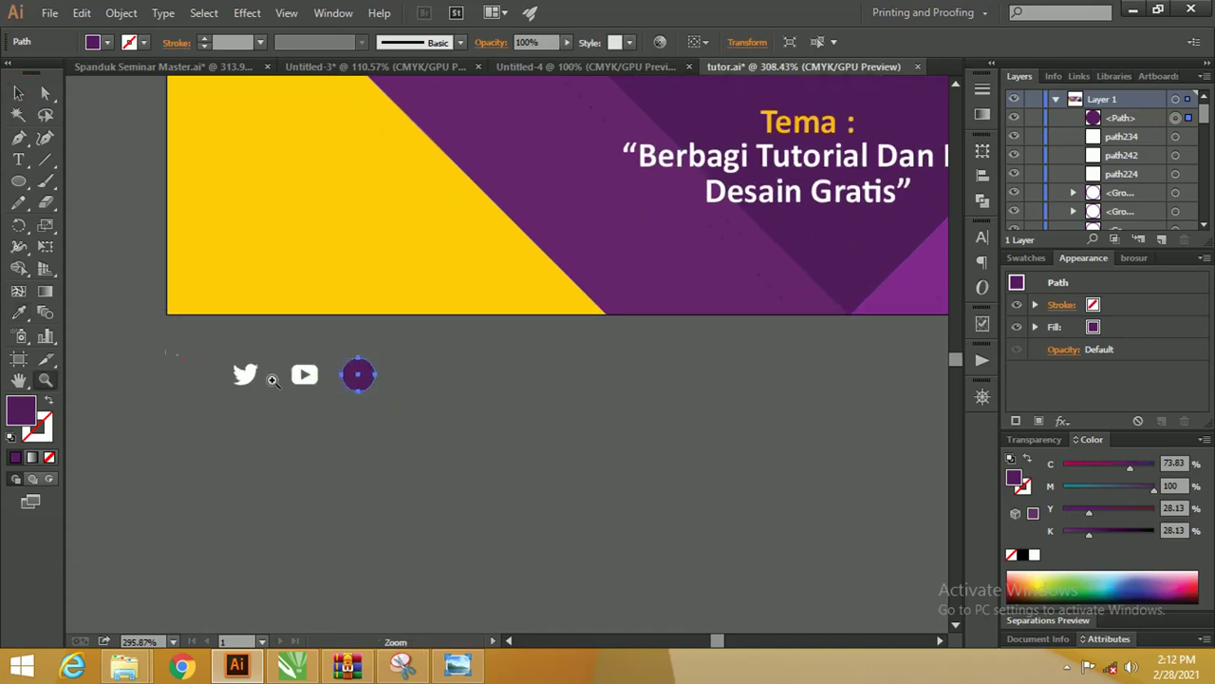
left_click_drag(478, 452, 355, 382)
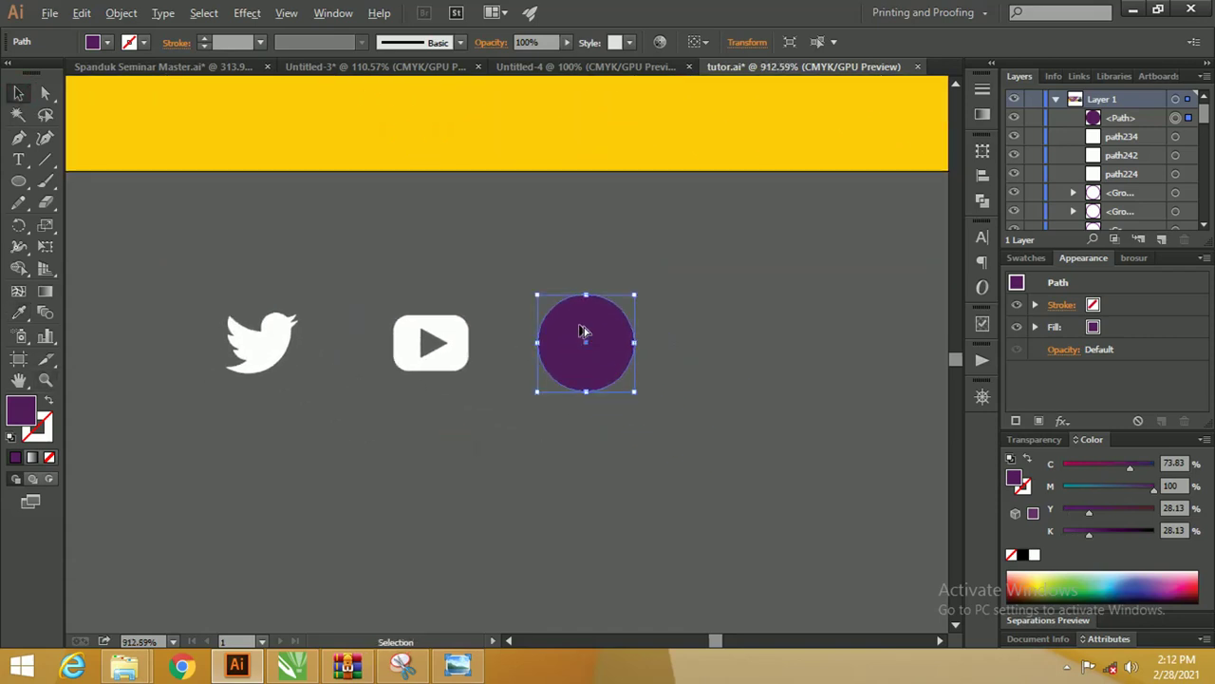
left_click_drag(583, 331, 263, 328, "alt")
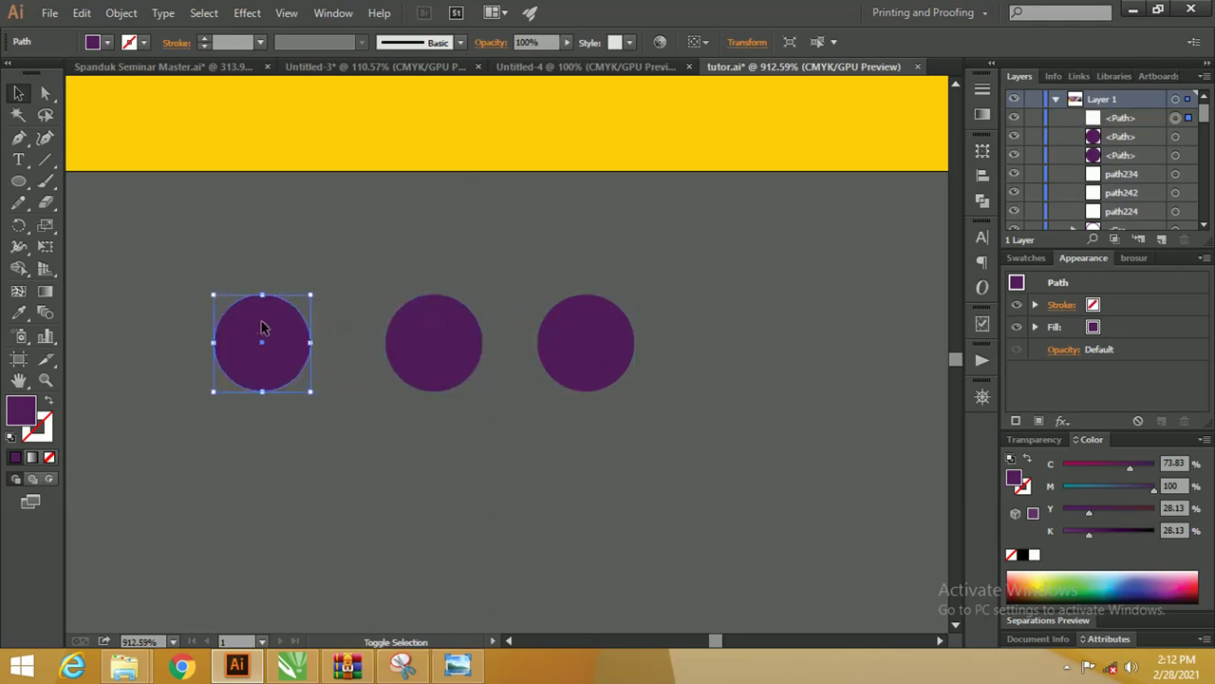
Enlarge the three purple circles slightly and send them behind the white icons.
left_click(424, 341, "shift")
left_click(577, 337, "shift")
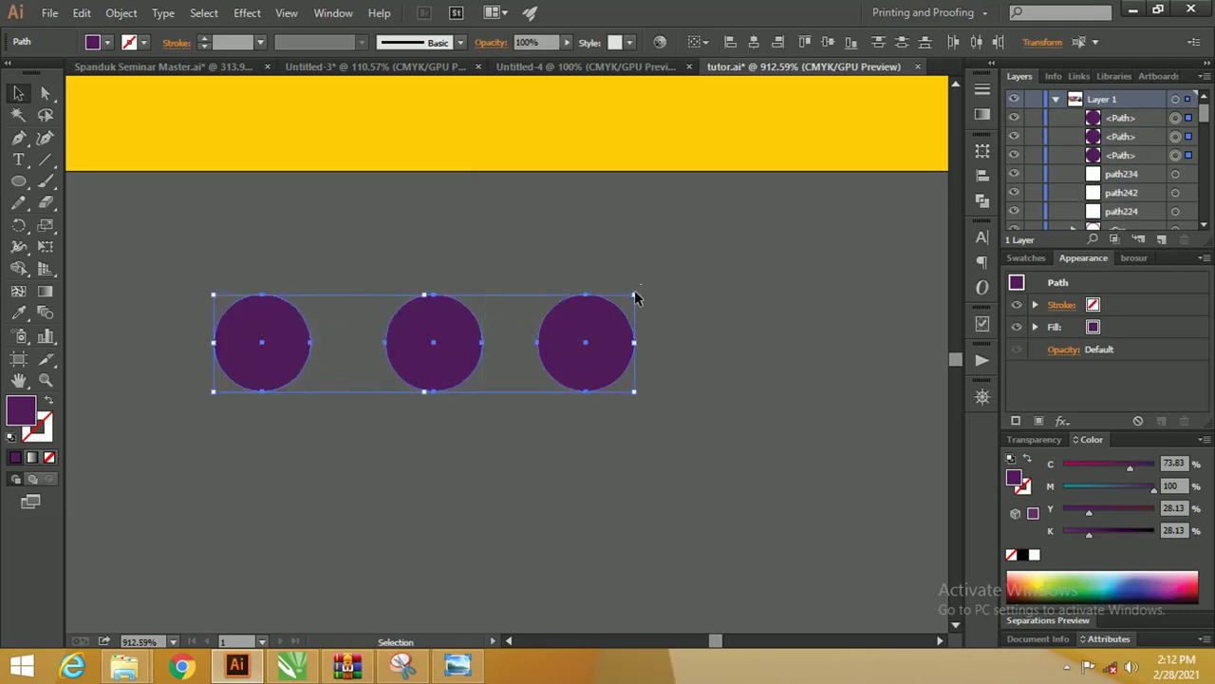
left_click_drag(634, 295, 664, 279)
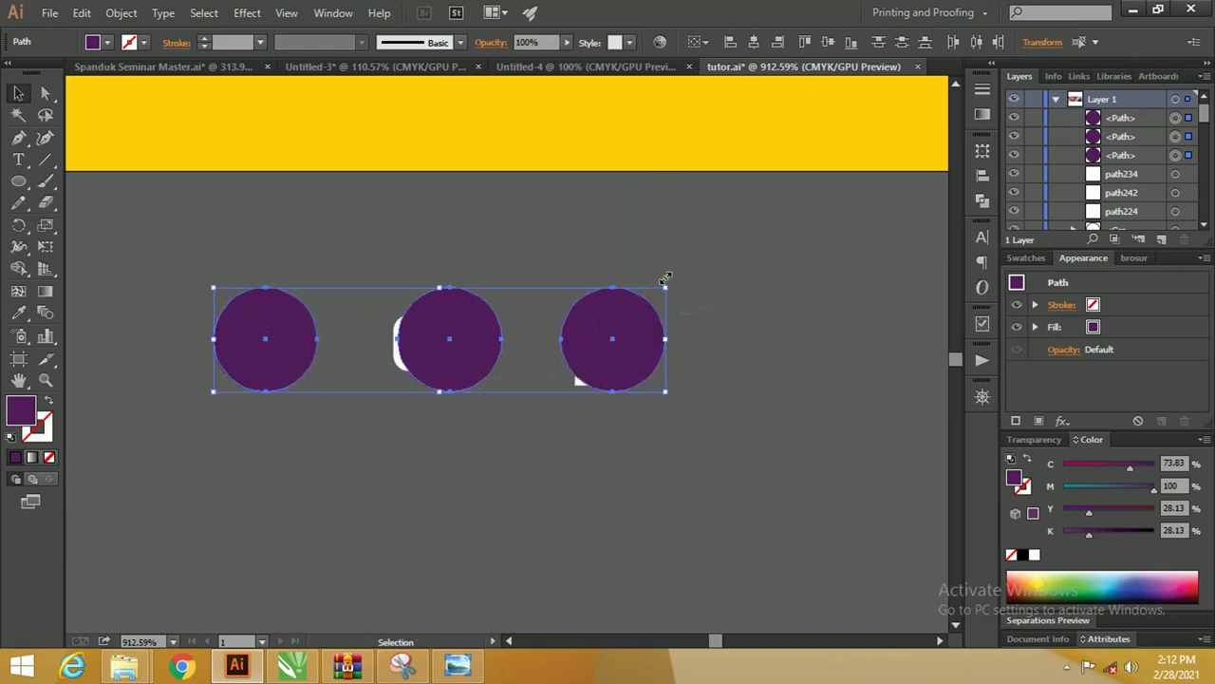
key("ctrl")
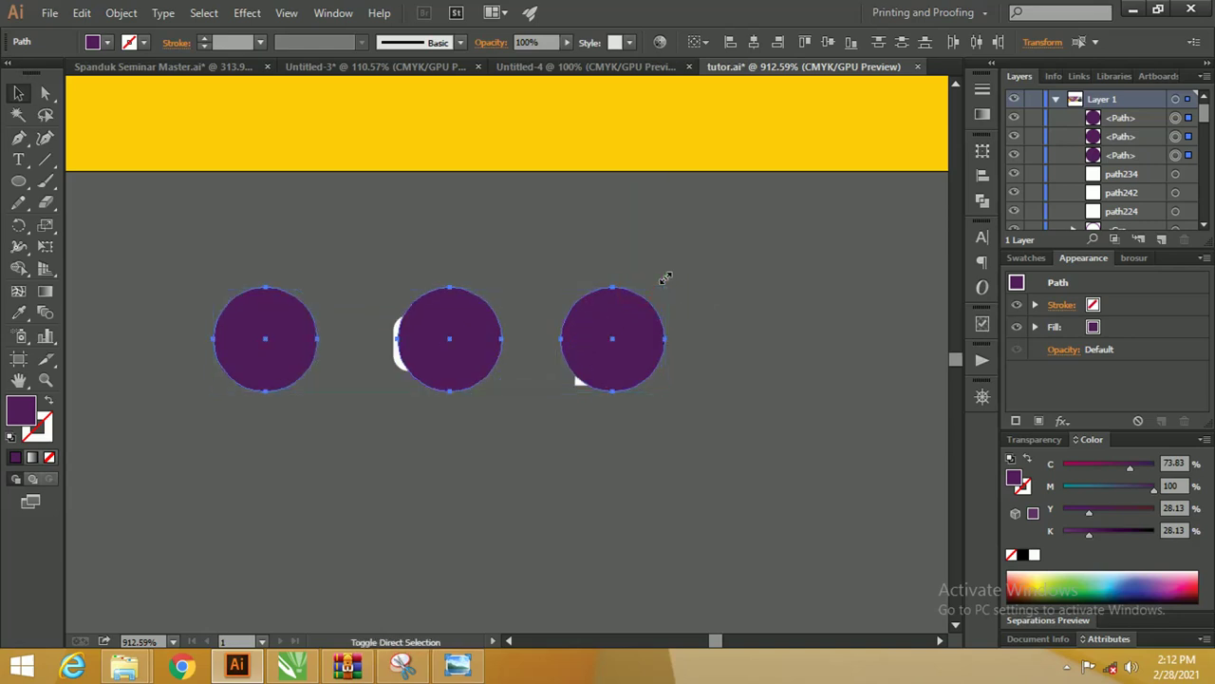
key("ctrl+shift+bracketleft")
left_click(671, 276)
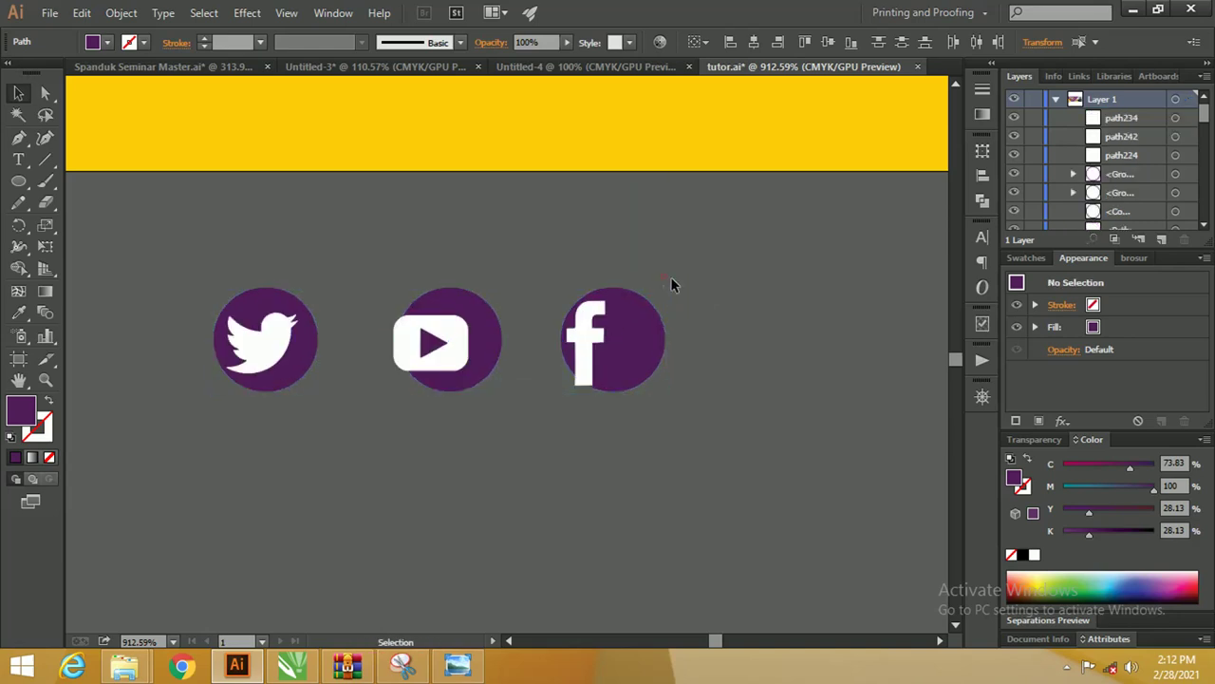
Centre the f, play button and bird glyphs within their purple circles.
left_click(575, 313)
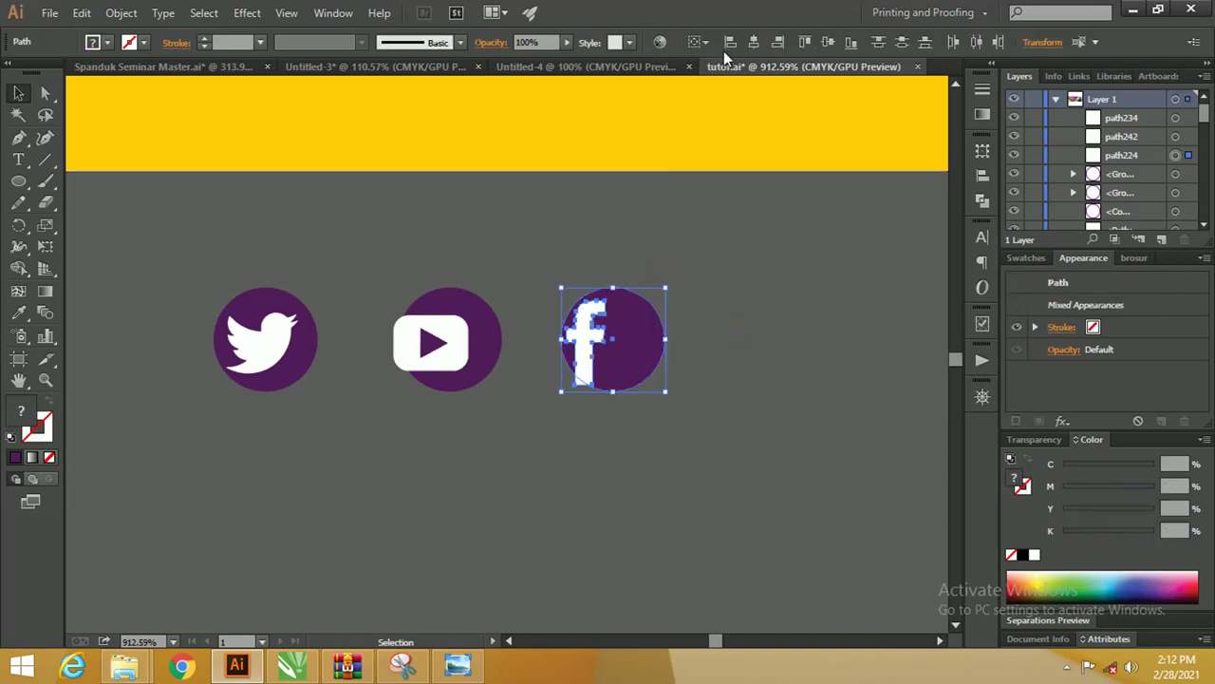
left_click(754, 42)
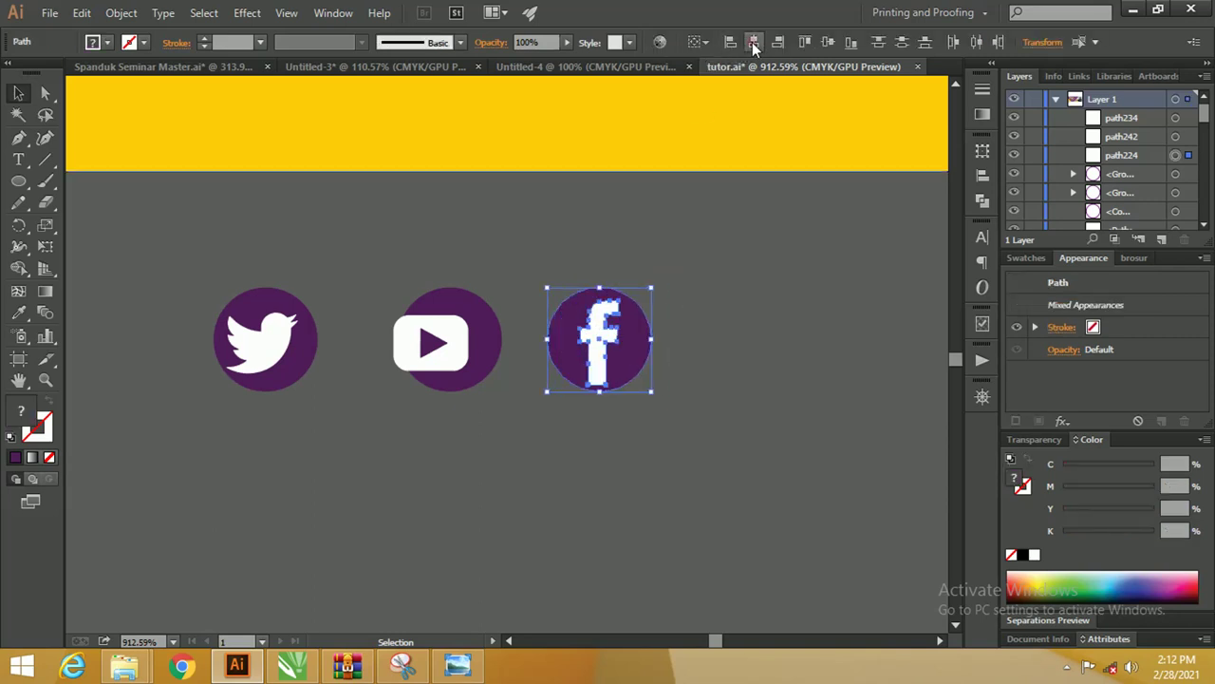
left_click(828, 43)
left_click_drag(391, 254, 475, 388)
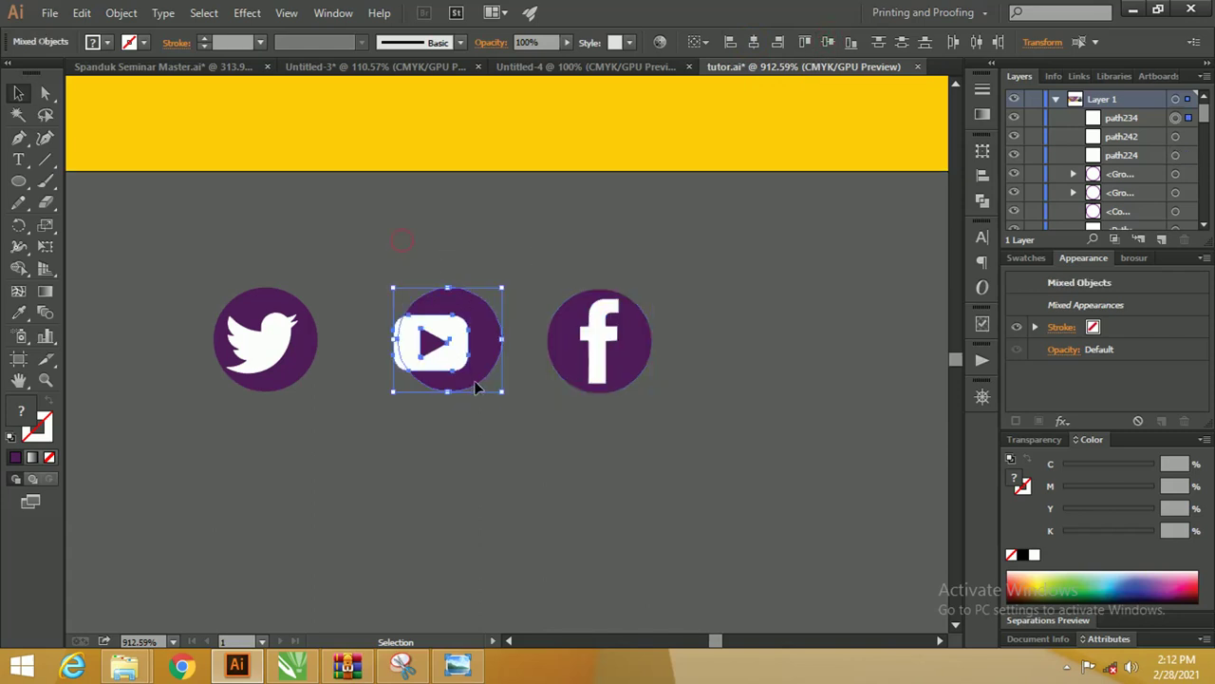
left_click(753, 42)
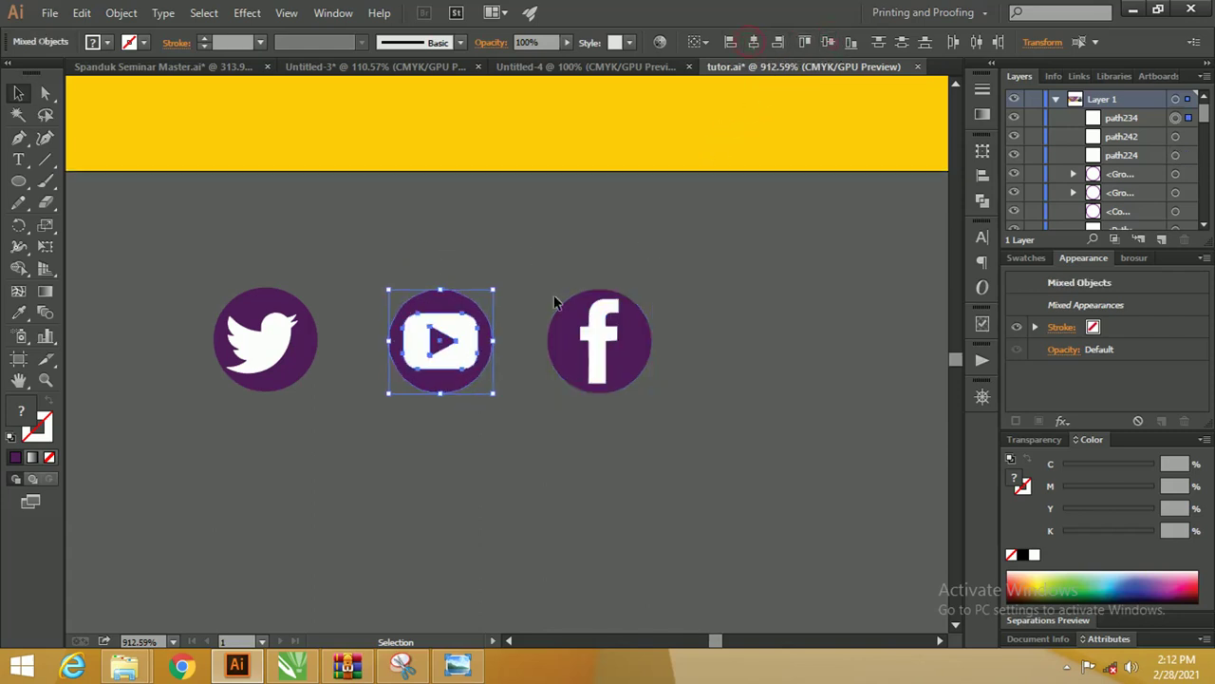
left_click_drag(161, 260, 363, 385)
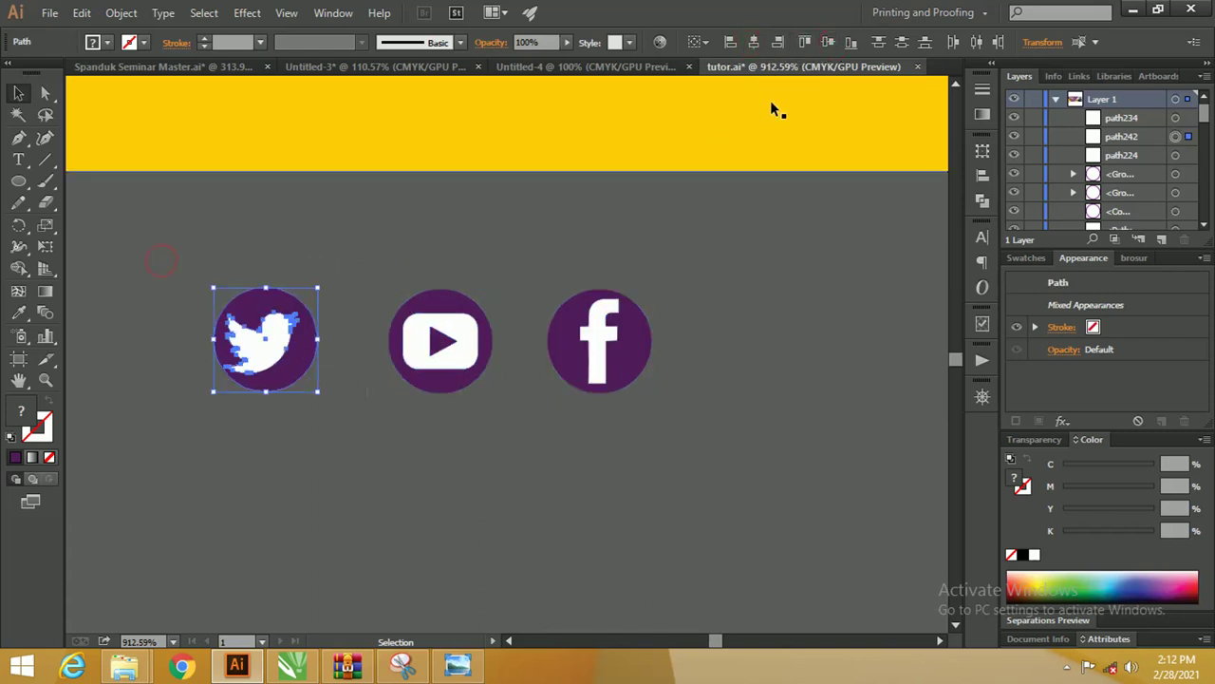
left_click(760, 45)
left_click(830, 46)
left_click(342, 239)
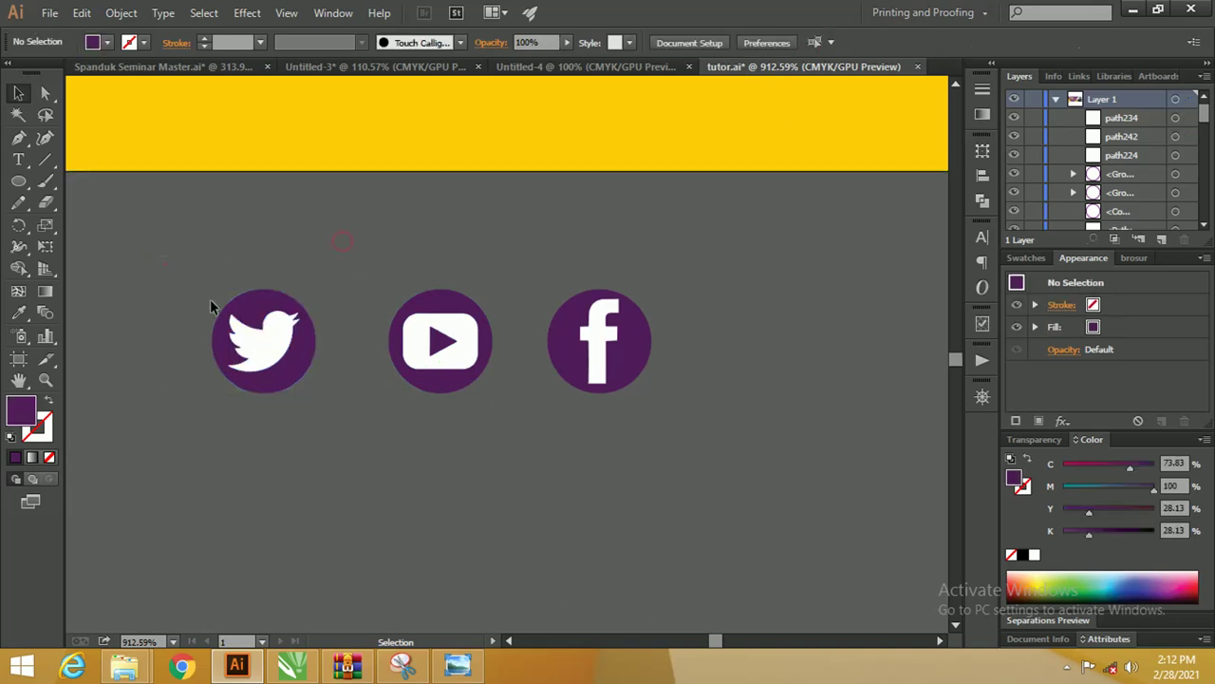
Group each icon with its circle and distribute the three badges evenly by horizontal centre.
left_click_drag(329, 424, 333, 424)
key("ctrl+g")
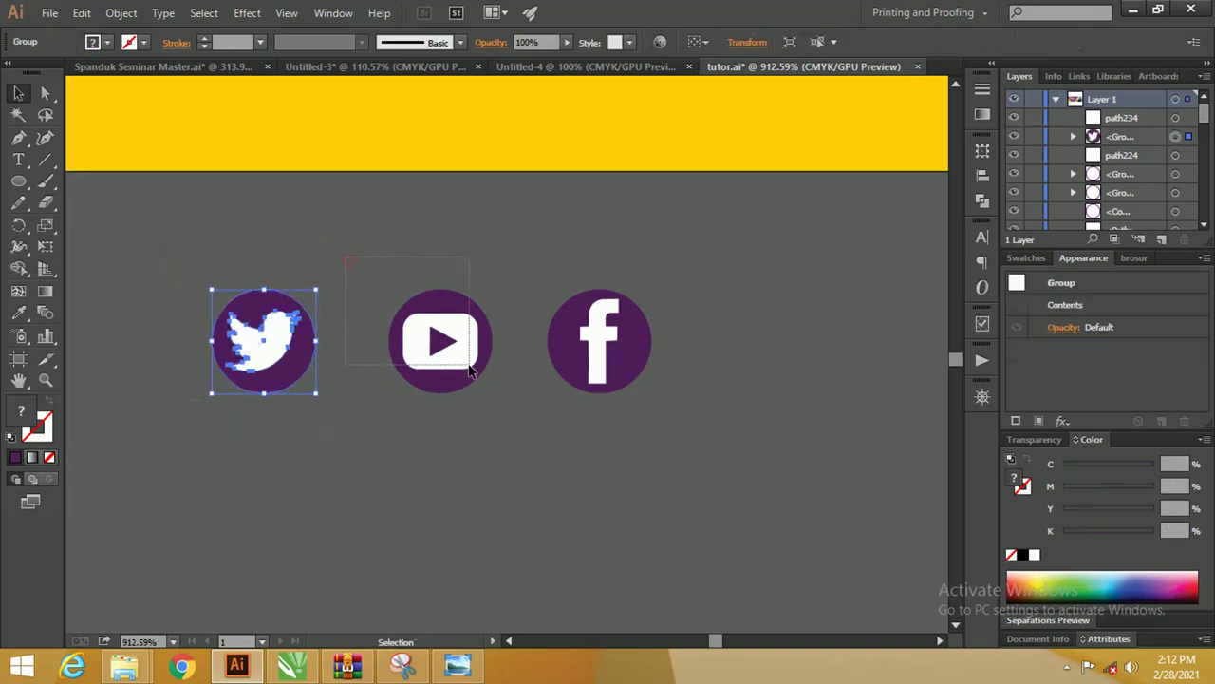
left_click_drag(469, 370, 471, 368)
key("ctrl+g")
left_click_drag(505, 249, 577, 332)
left_click_drag(654, 418, 655, 419)
key("ctrl+g")
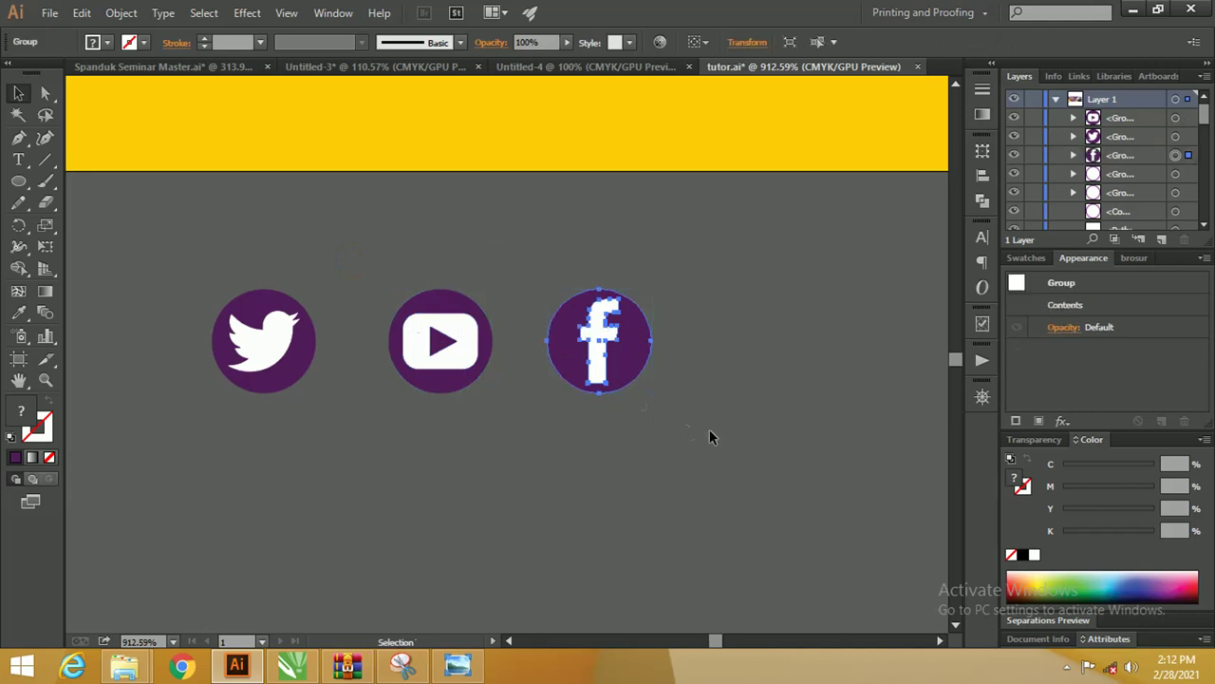
left_click_drag(462, 389, 210, 255)
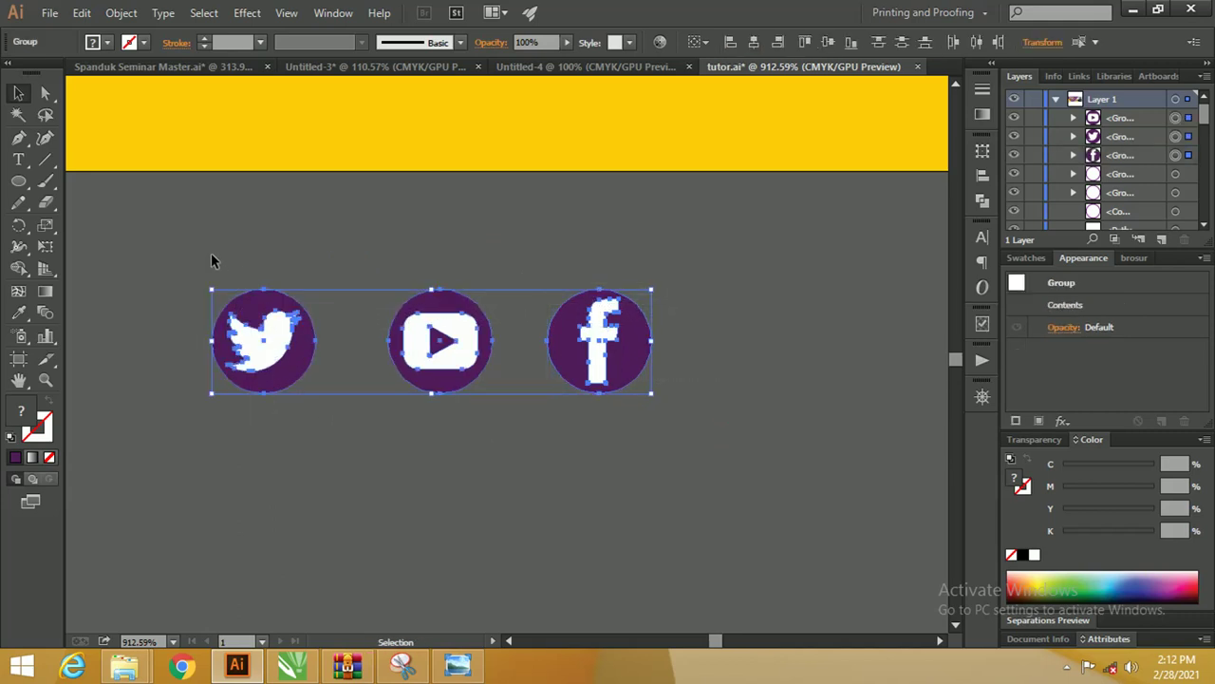
left_click(978, 44)
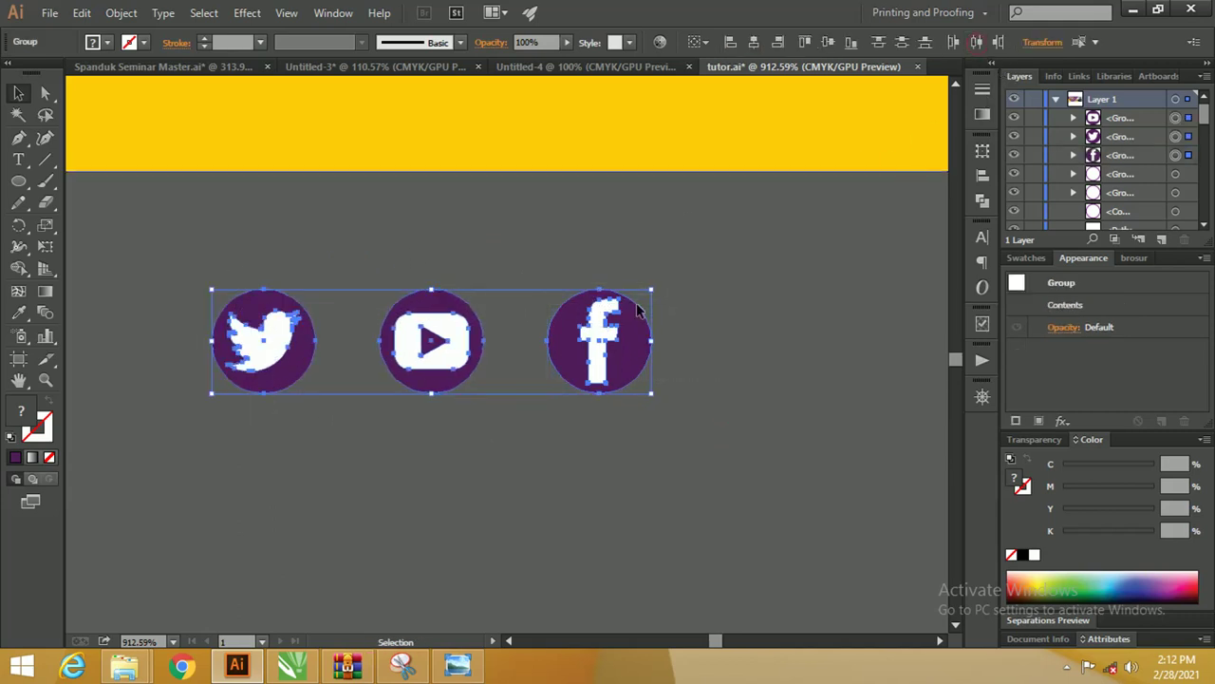
Move the three round social icons onto the banner's lower-left corner.
key("a")
scroll(549, 351, "down", 2)
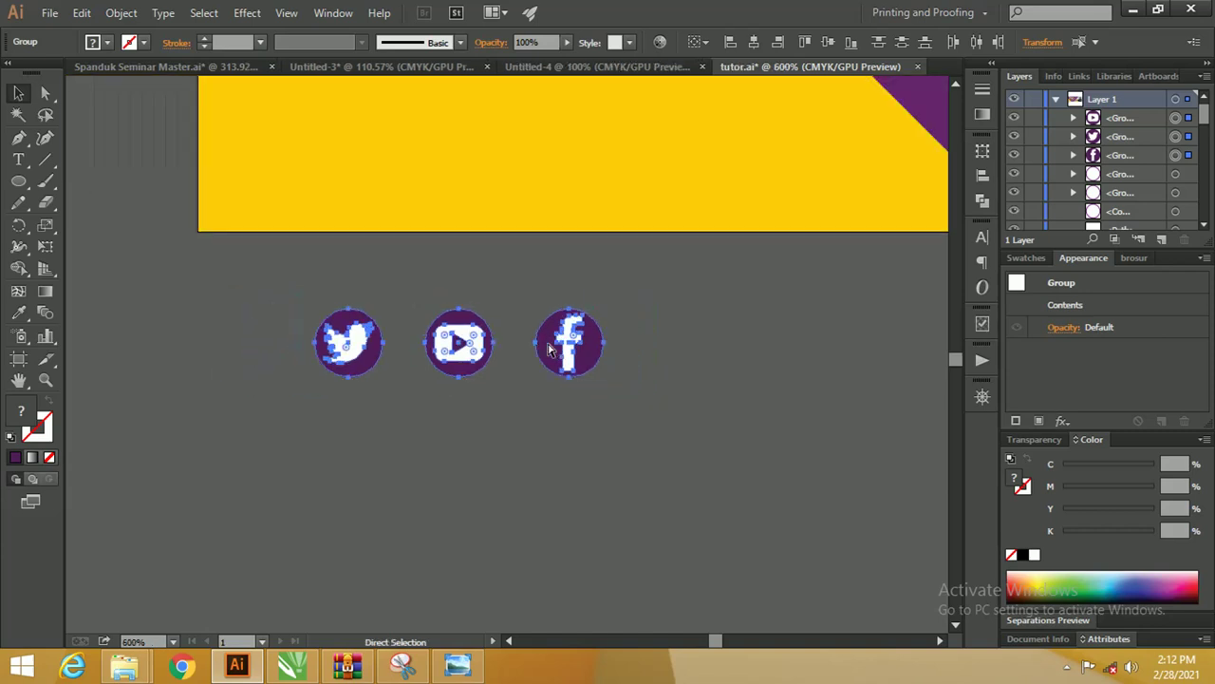
key("v")
mouse_move(543, 340)
left_mouse_down()
mouse_move(538, 380)
mouse_move(532, 233)
mouse_move(600, 201)
mouse_move(537, 239)
left_mouse_up()
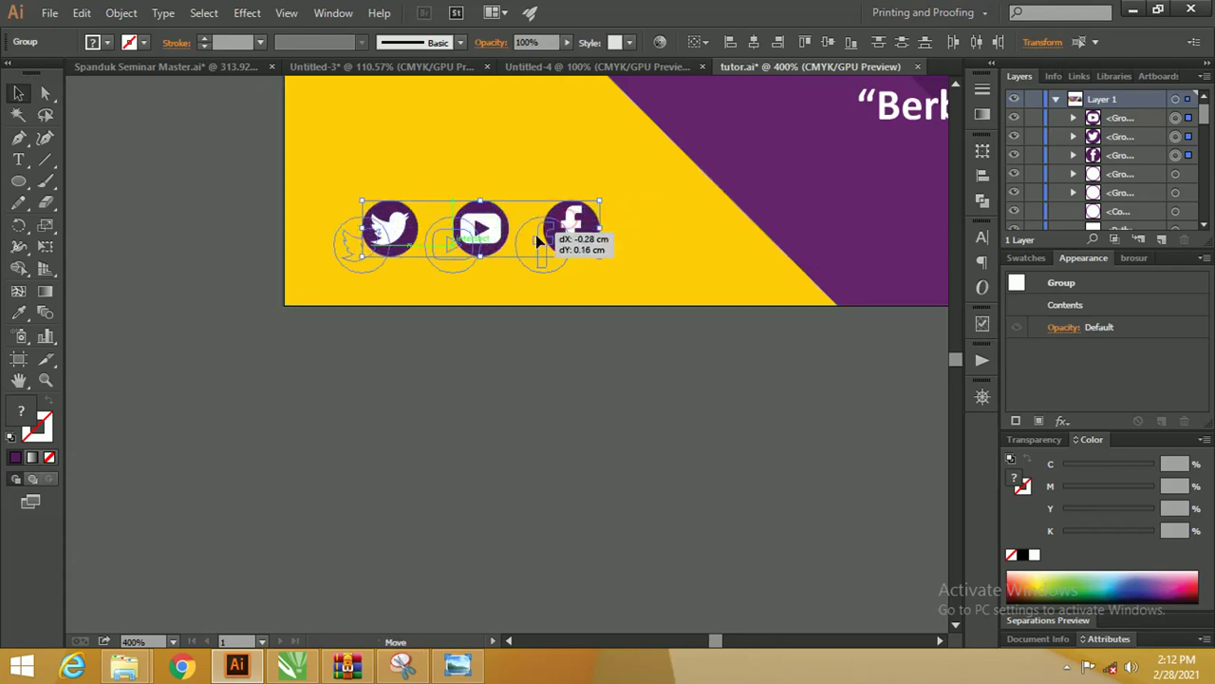
key("ctrl+0")
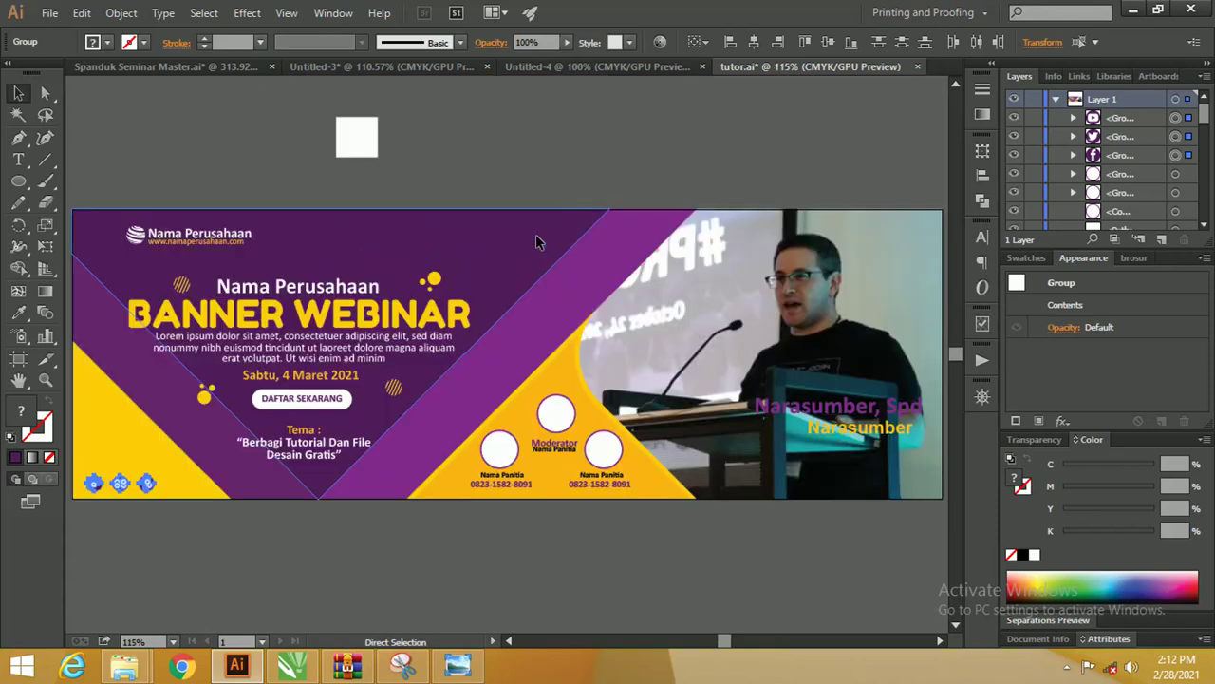
Delete the stray white square above the banner.
left_click(367, 134)
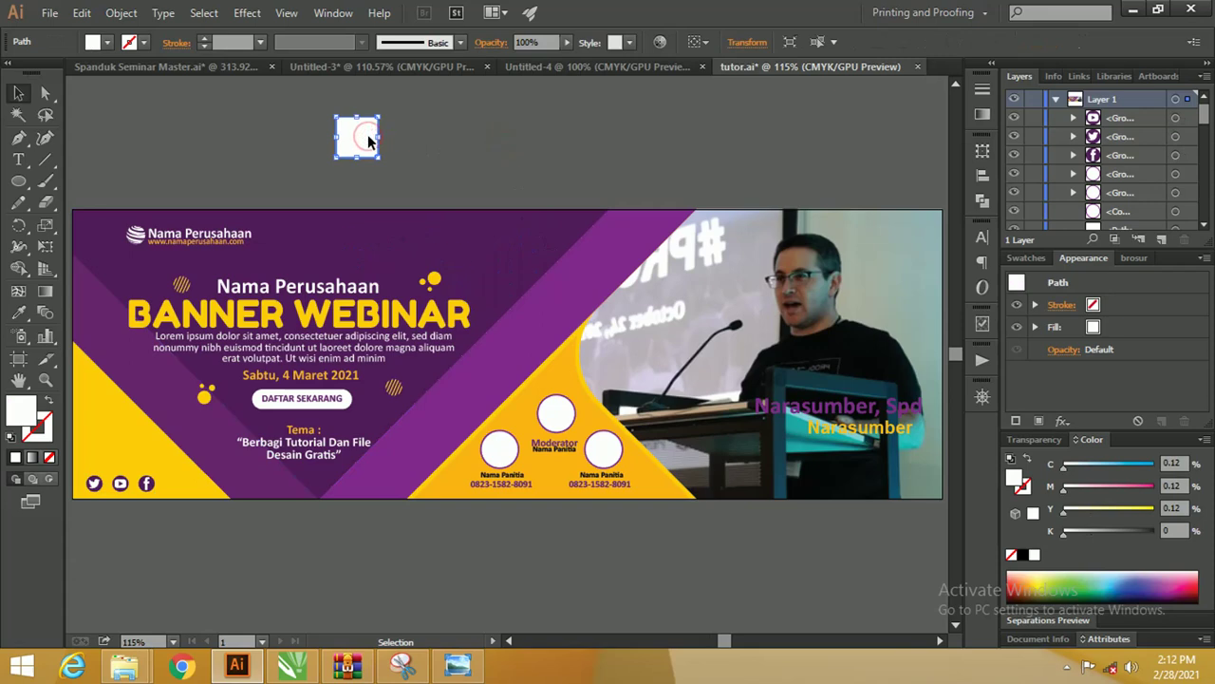
key("Delete")
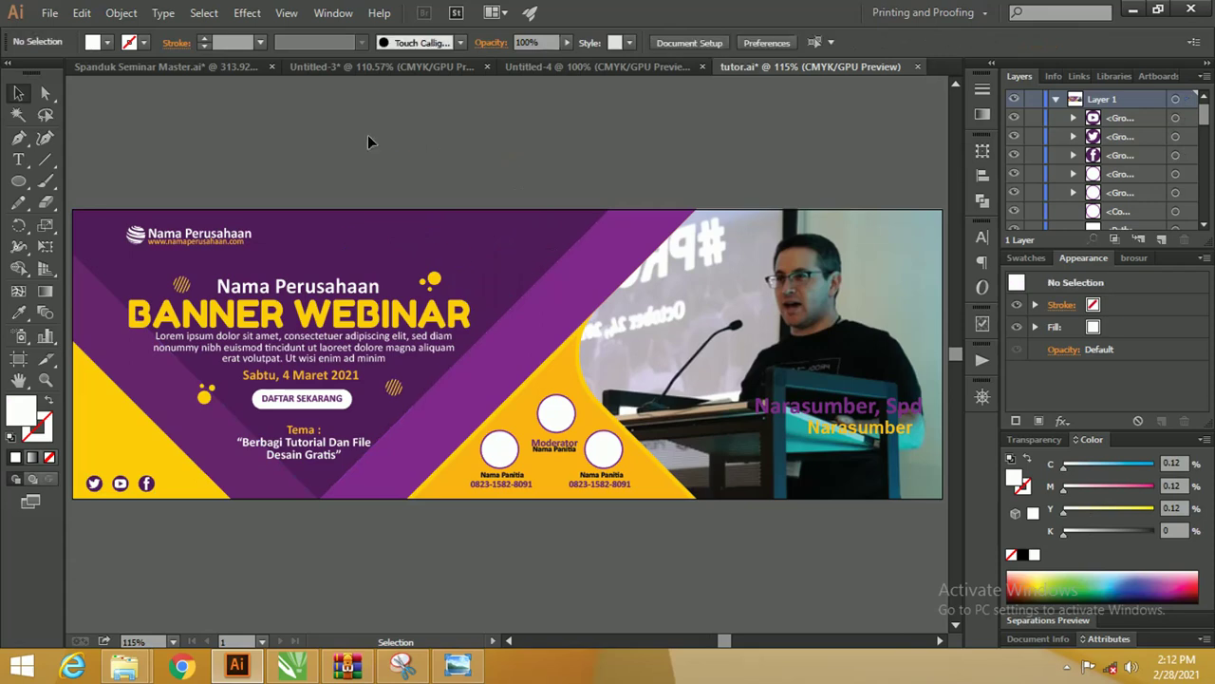
key("z")
left_click_drag(702, 389, 482, 342)
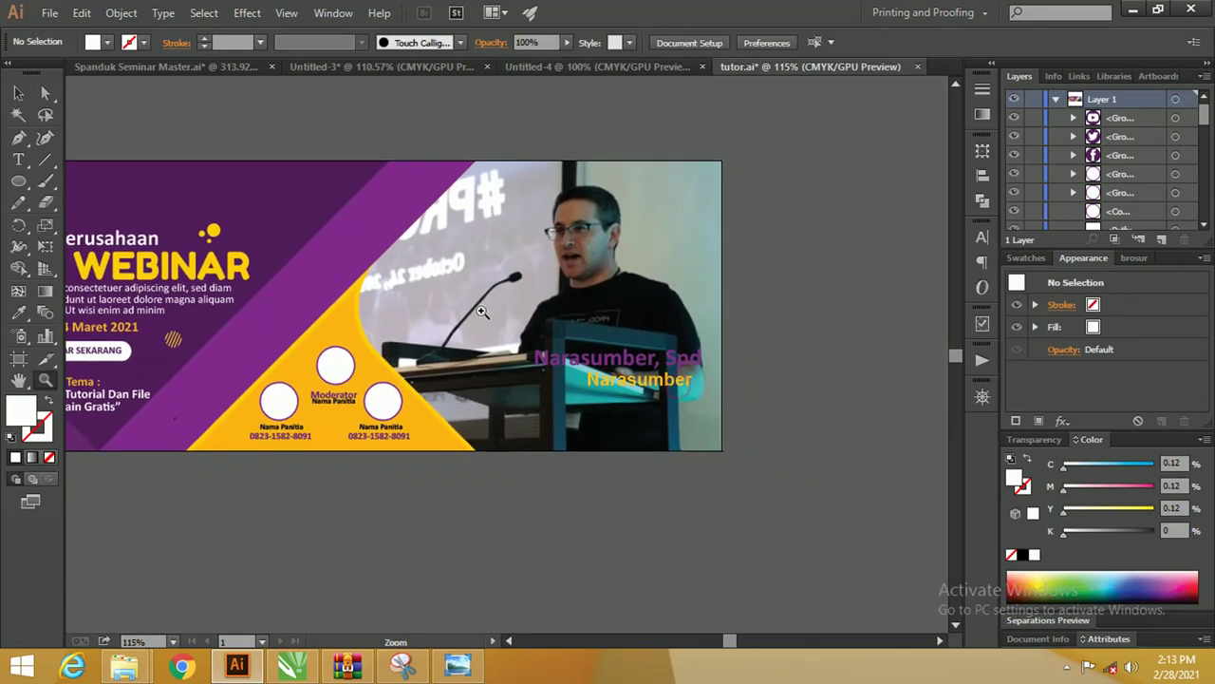
Draw a white rectangle over the Narasumber, Spd name text.
left_click(577, 337)
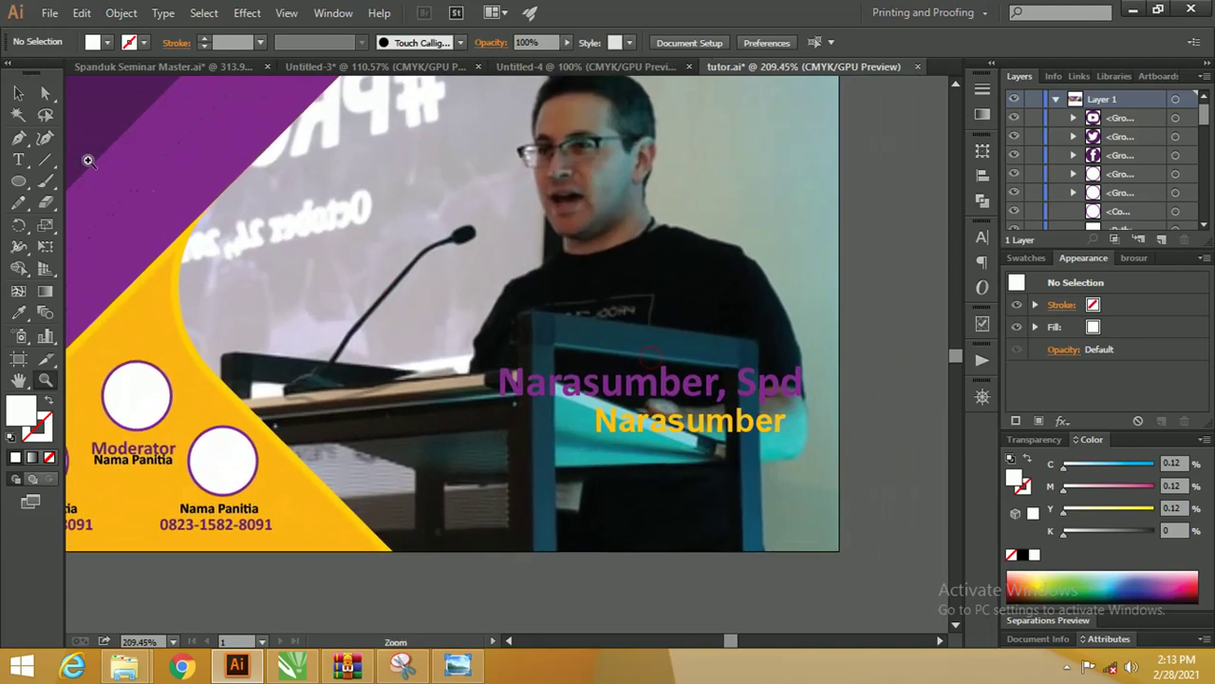
left_click_drag(18, 181, 95, 180)
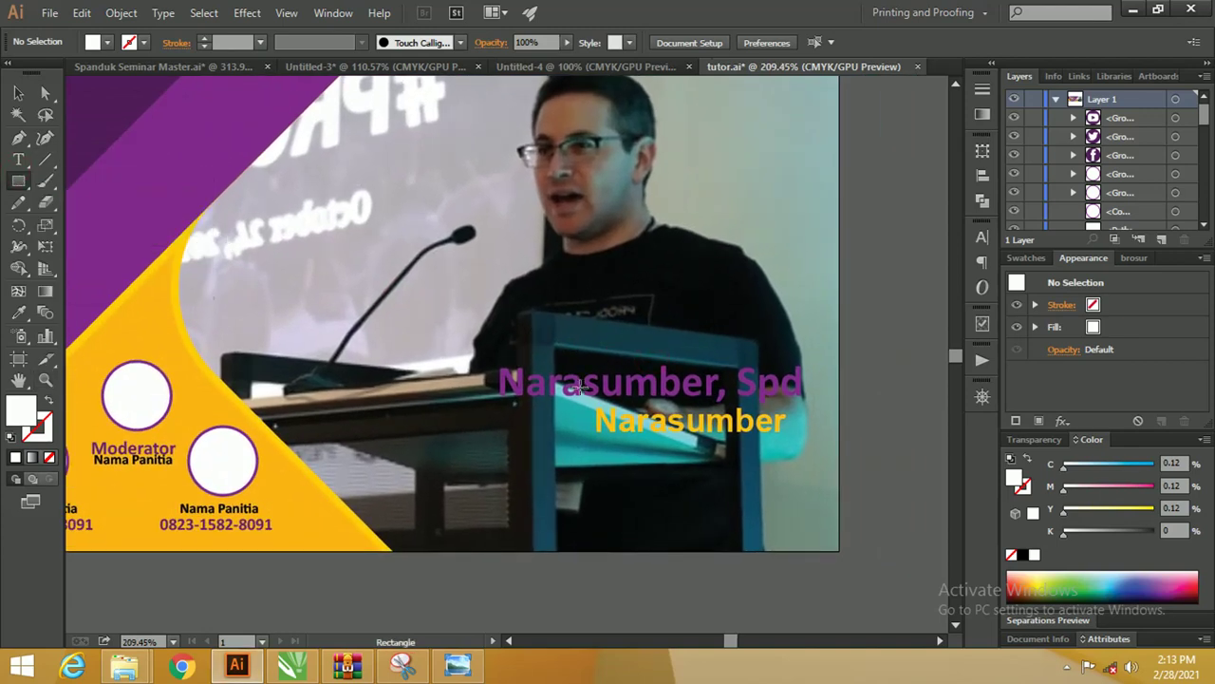
left_click_drag(483, 361, 839, 400)
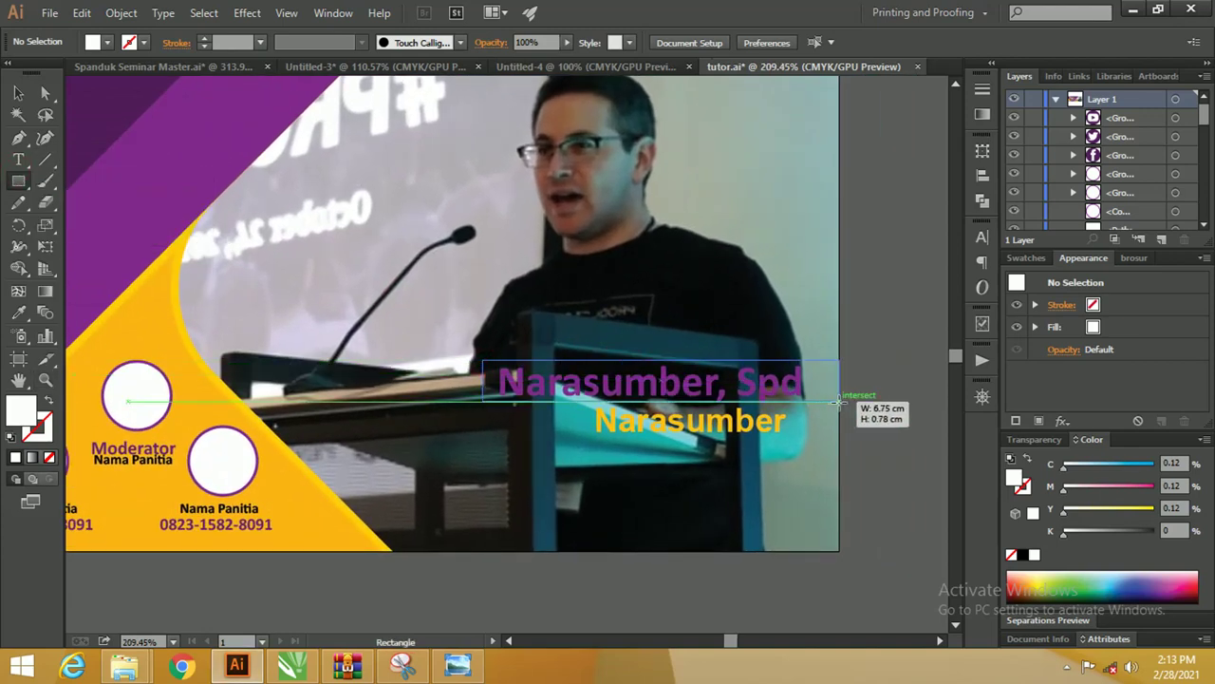
key("v")
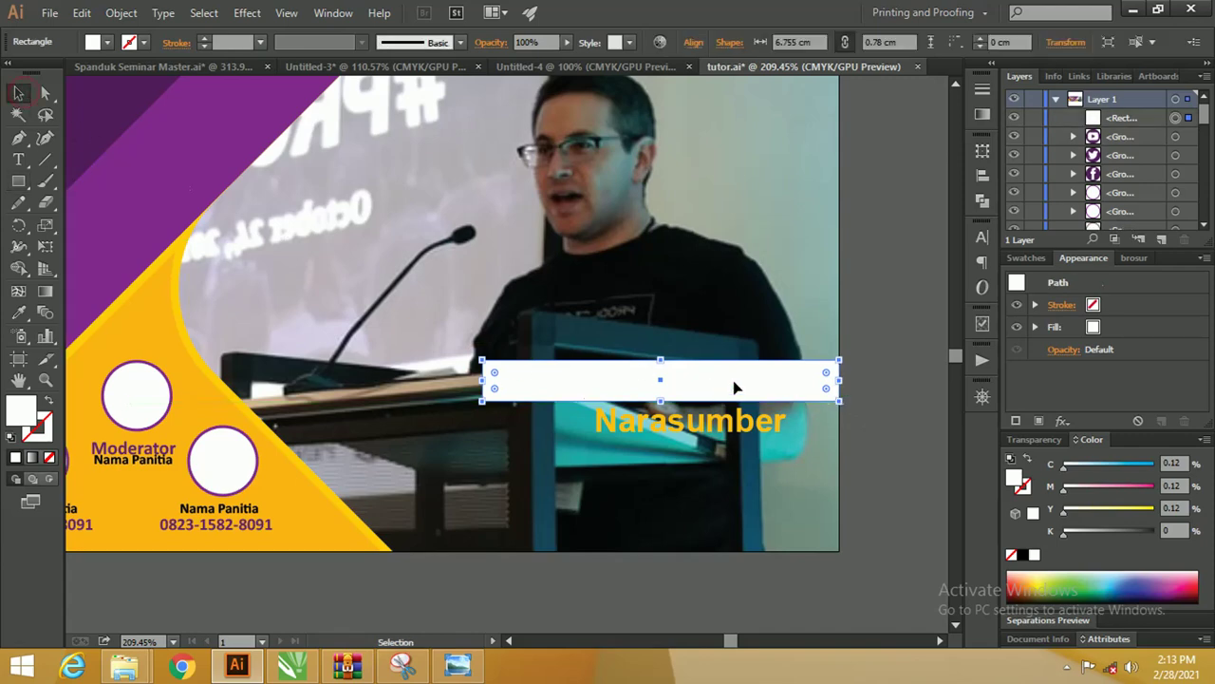
left_click_drag(736, 387, 737, 410)
key("ctrl+z")
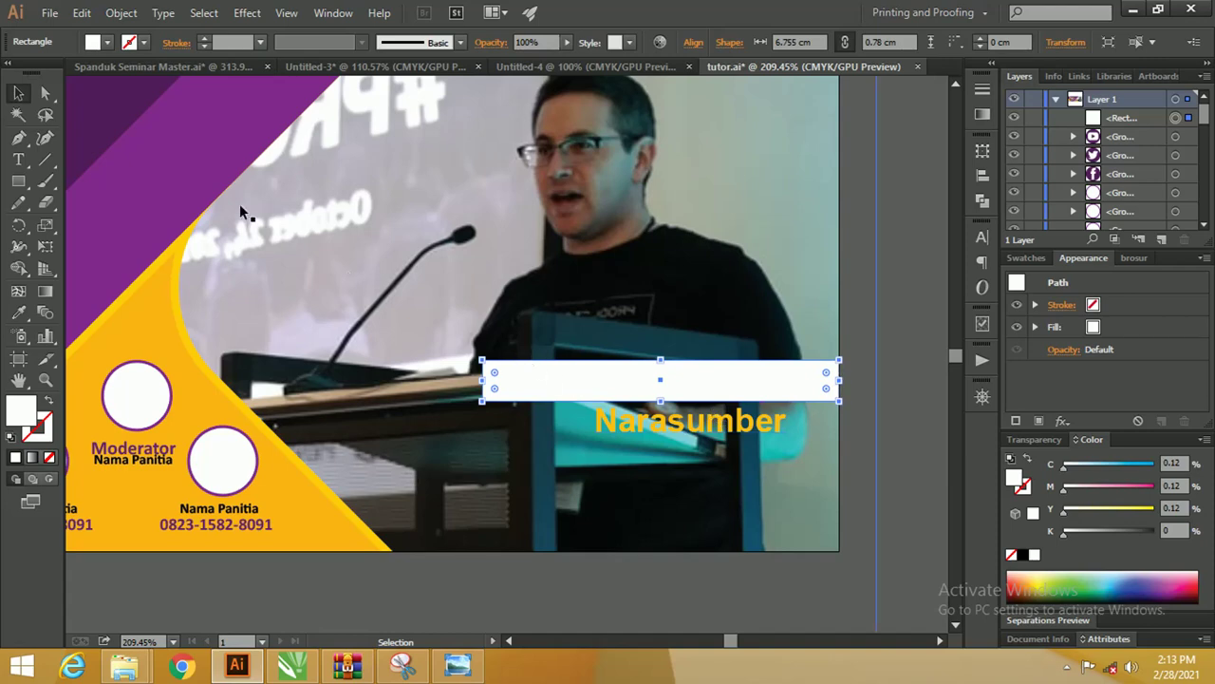
Round the white bar's two left corners with a live corner.
key("a")
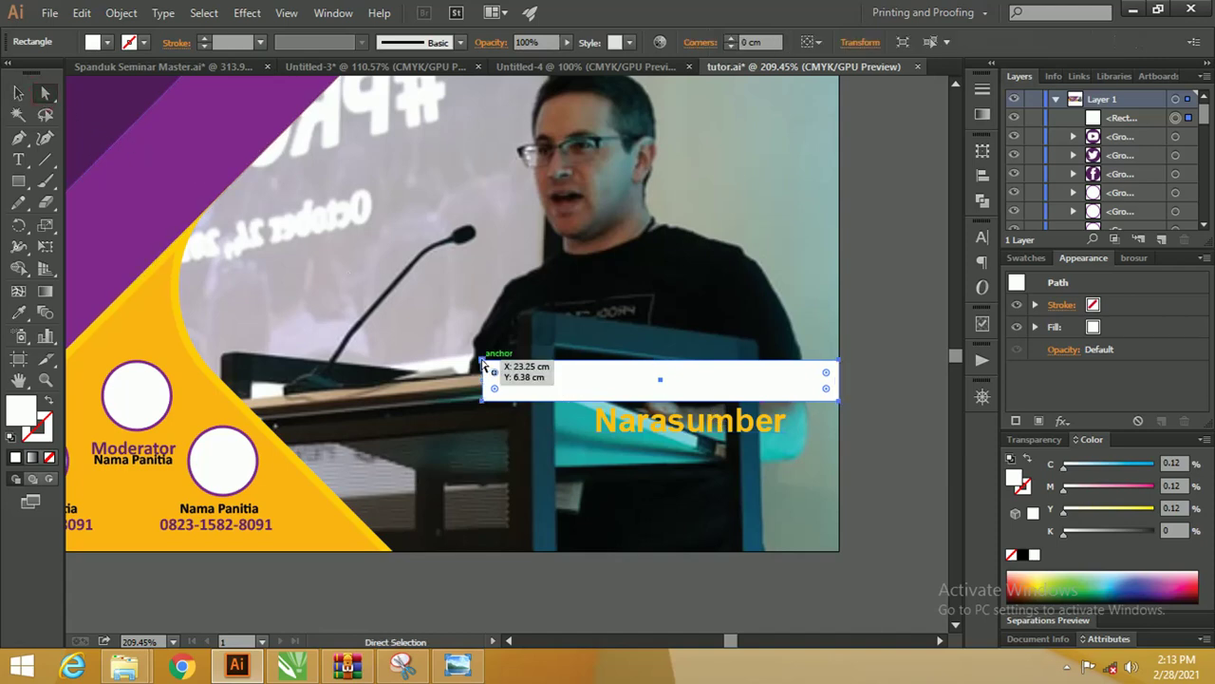
left_click(483, 361)
left_click(482, 399, "shift")
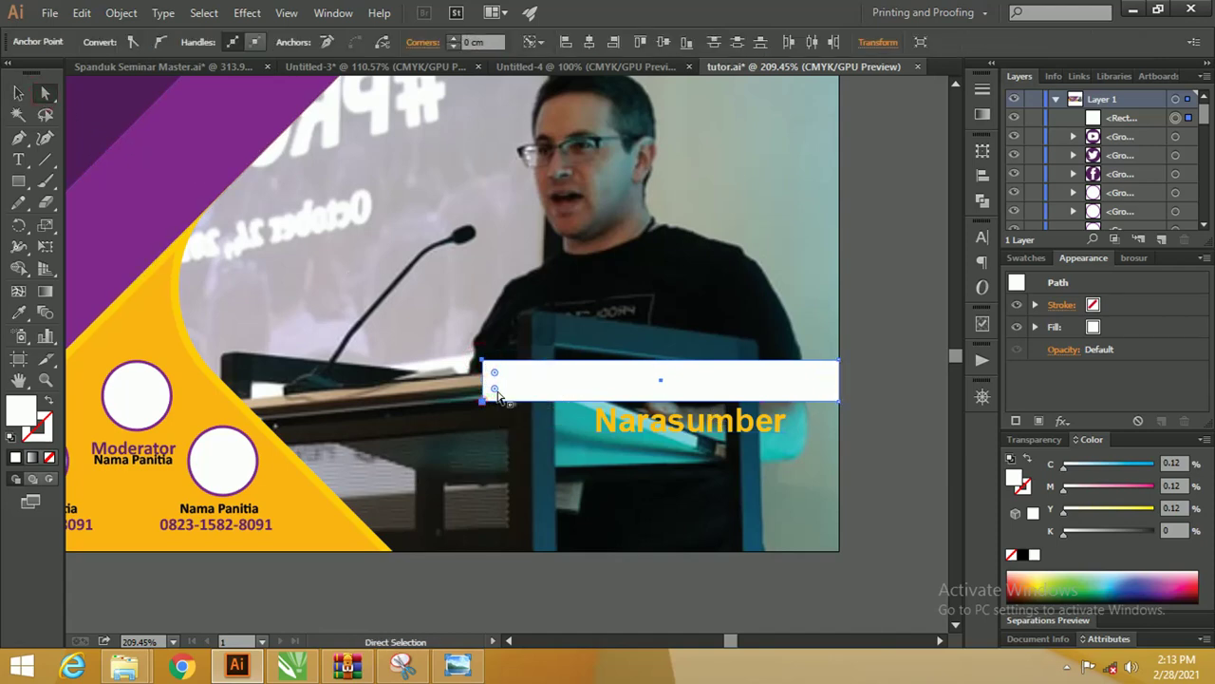
left_click_drag(494, 376, 503, 380)
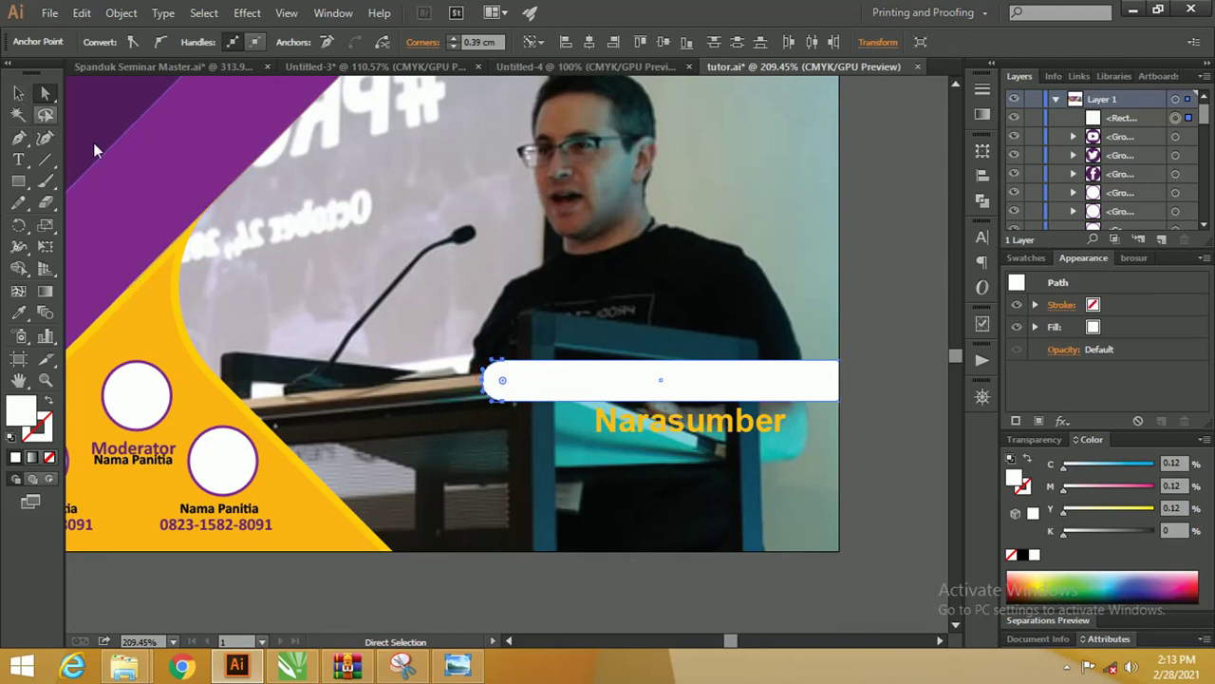
Resize and reposition the white bar, then move the purple name text onto it.
key("v")
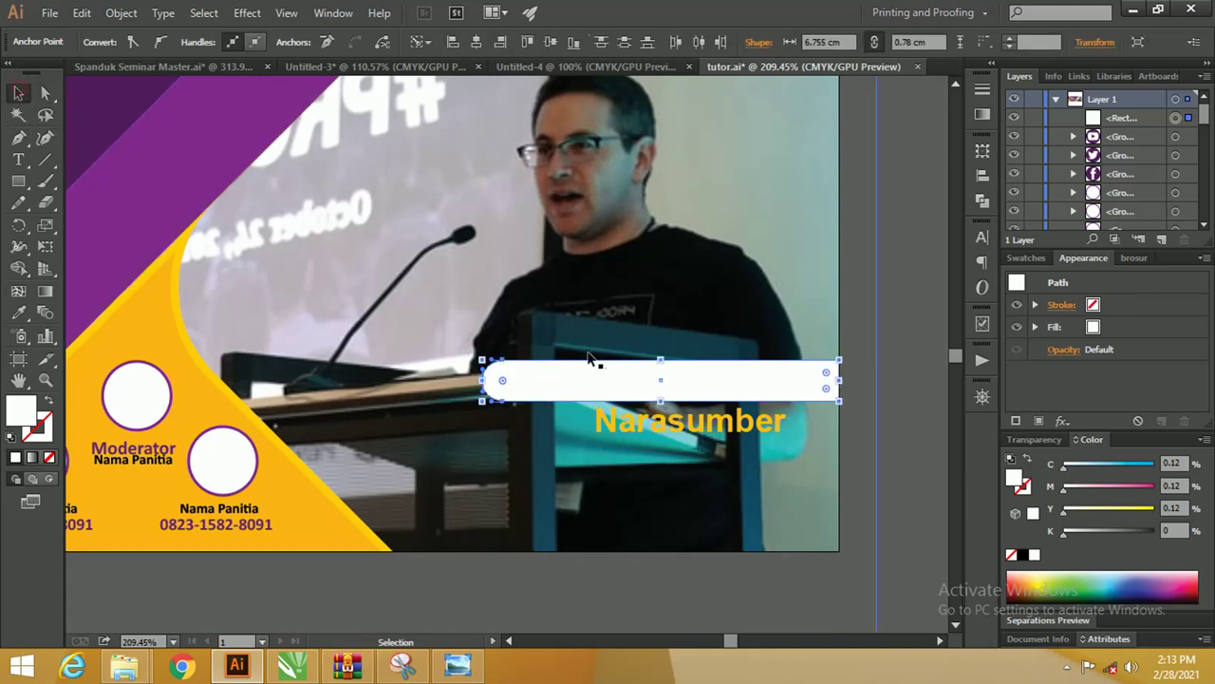
left_click_drag(488, 386, 530, 386)
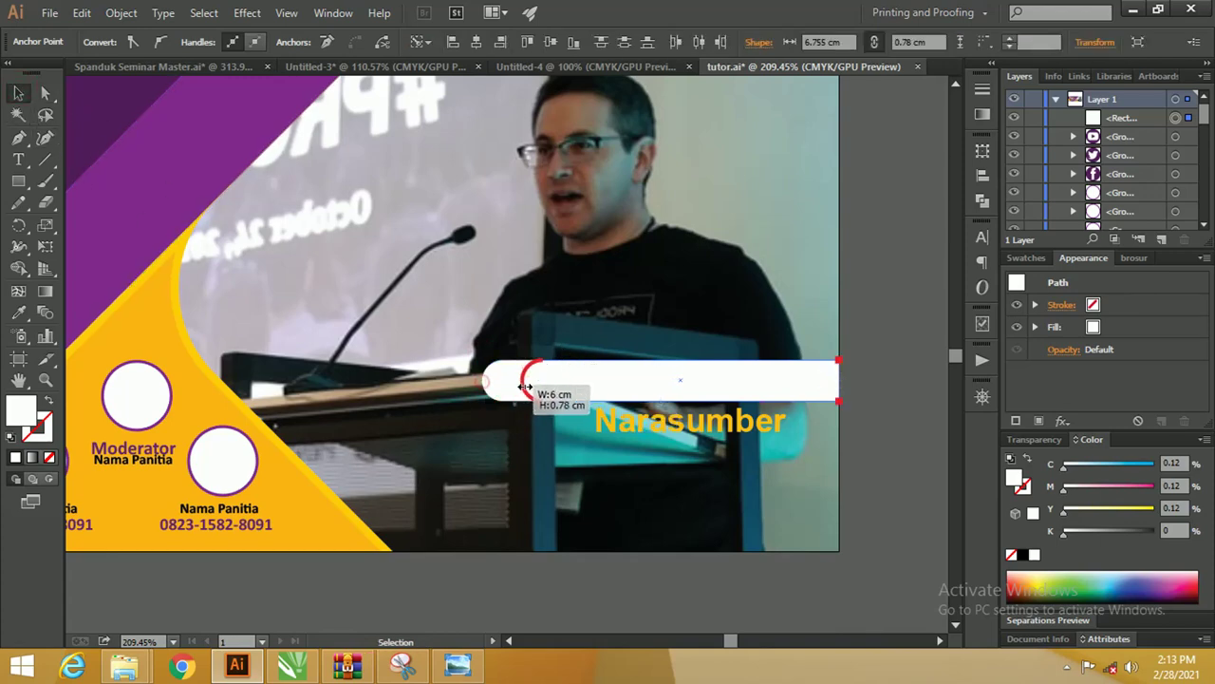
mouse_move(827, 383)
left_mouse_down()
mouse_move(779, 384)
mouse_move(807, 382)
left_mouse_up()
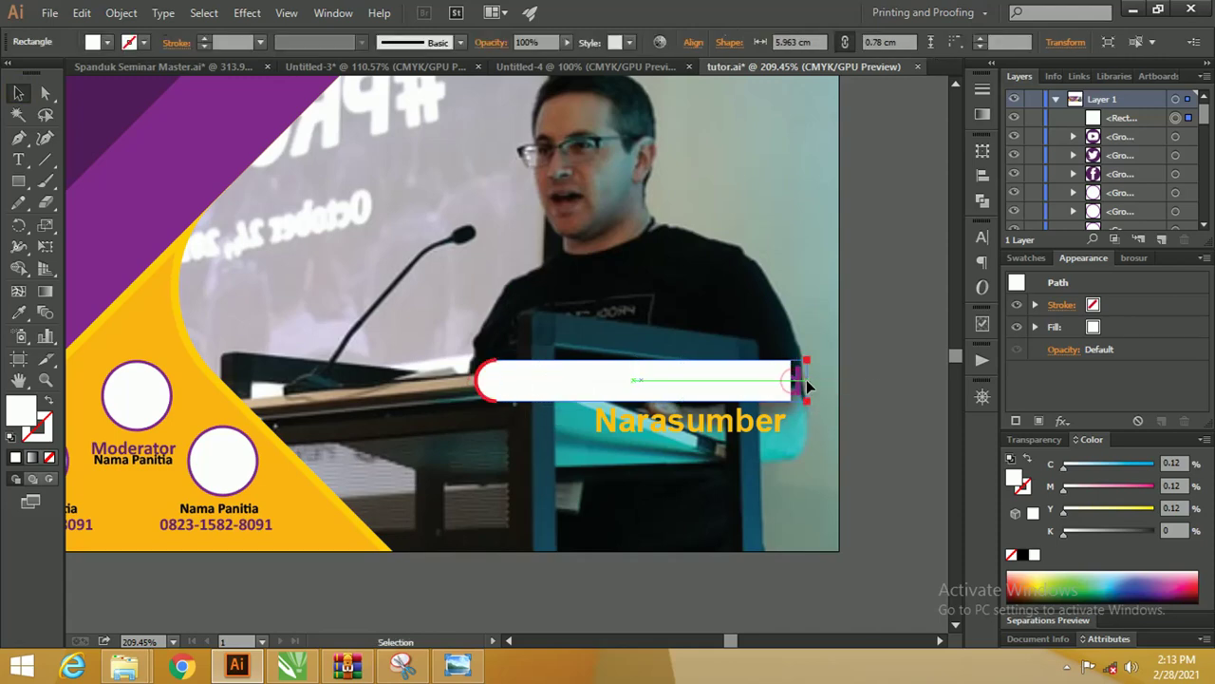
left_click(865, 397)
key("a")
left_click(785, 382)
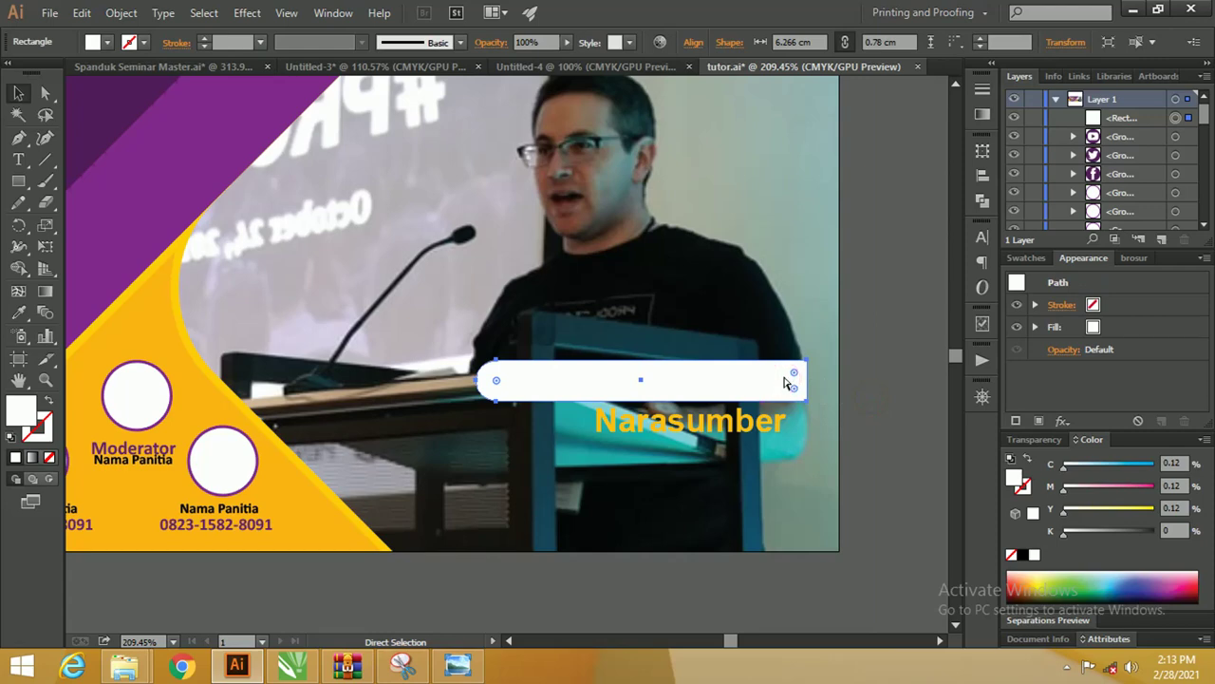
key("ctrl+minus")
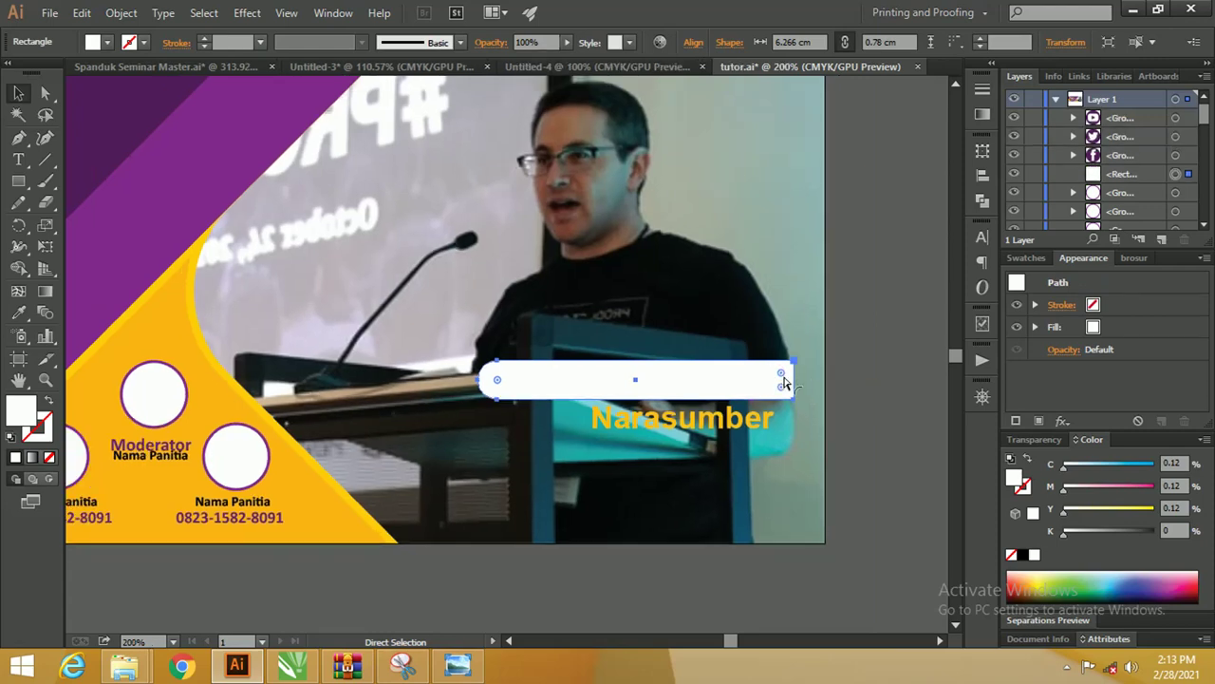
left_click_drag(737, 418, 733, 378)
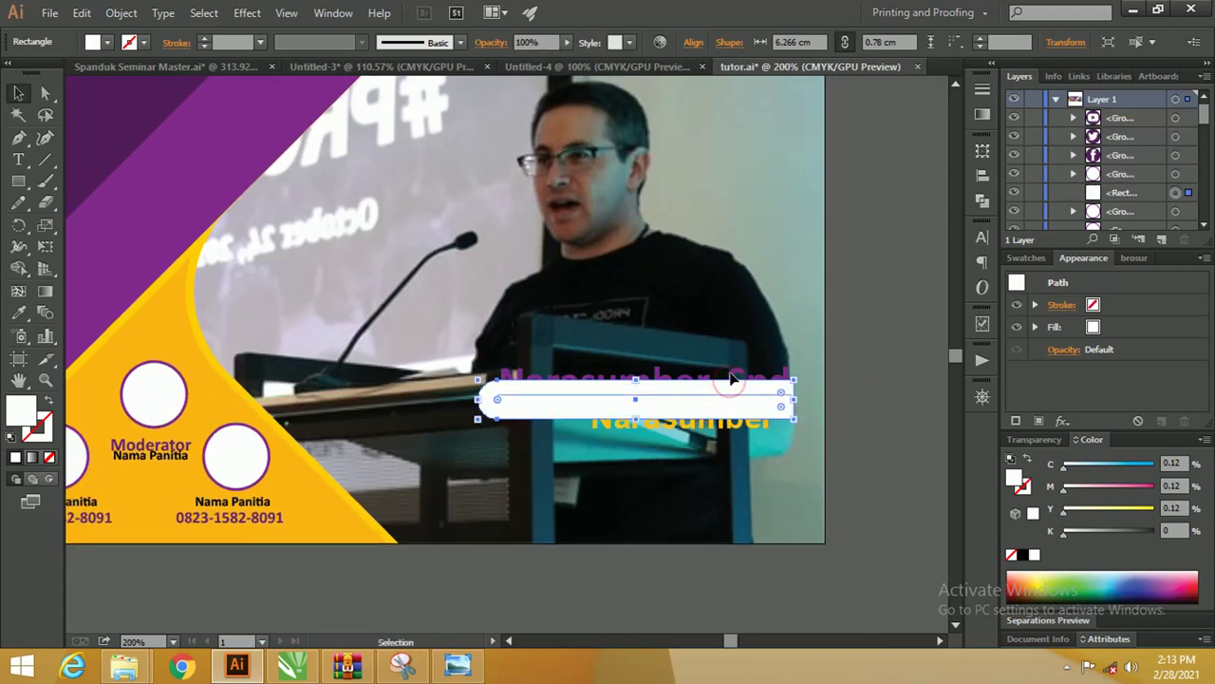
Vertically centre the white bar and the Narasumber, Spd text together.
left_click(748, 432, "shift")
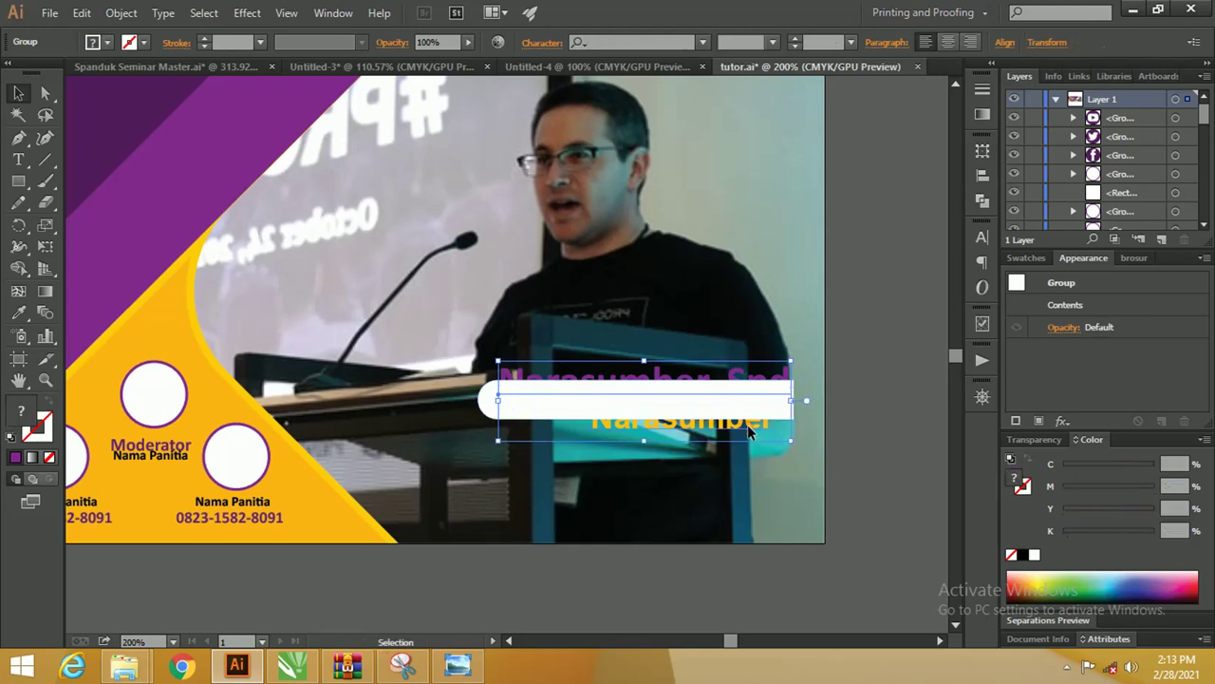
key("ctrl")
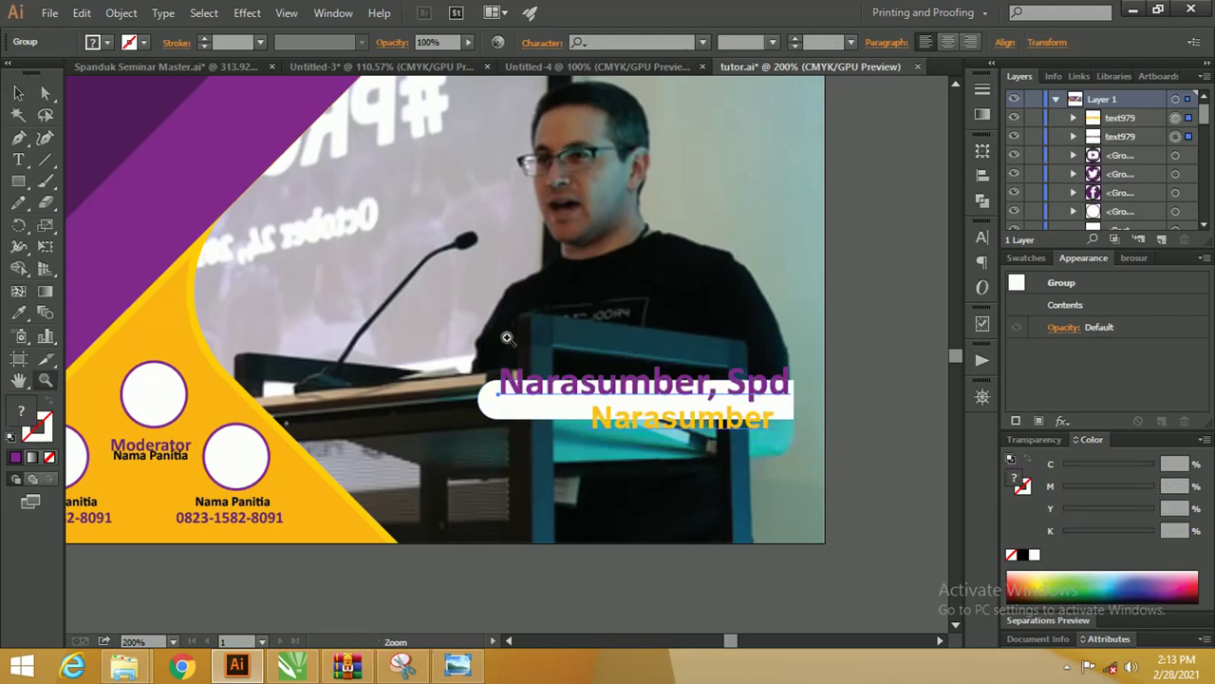
mouse_move(506, 337)
left_mouse_down()
mouse_move(655, 403)
mouse_move(659, 394)
left_mouse_up()
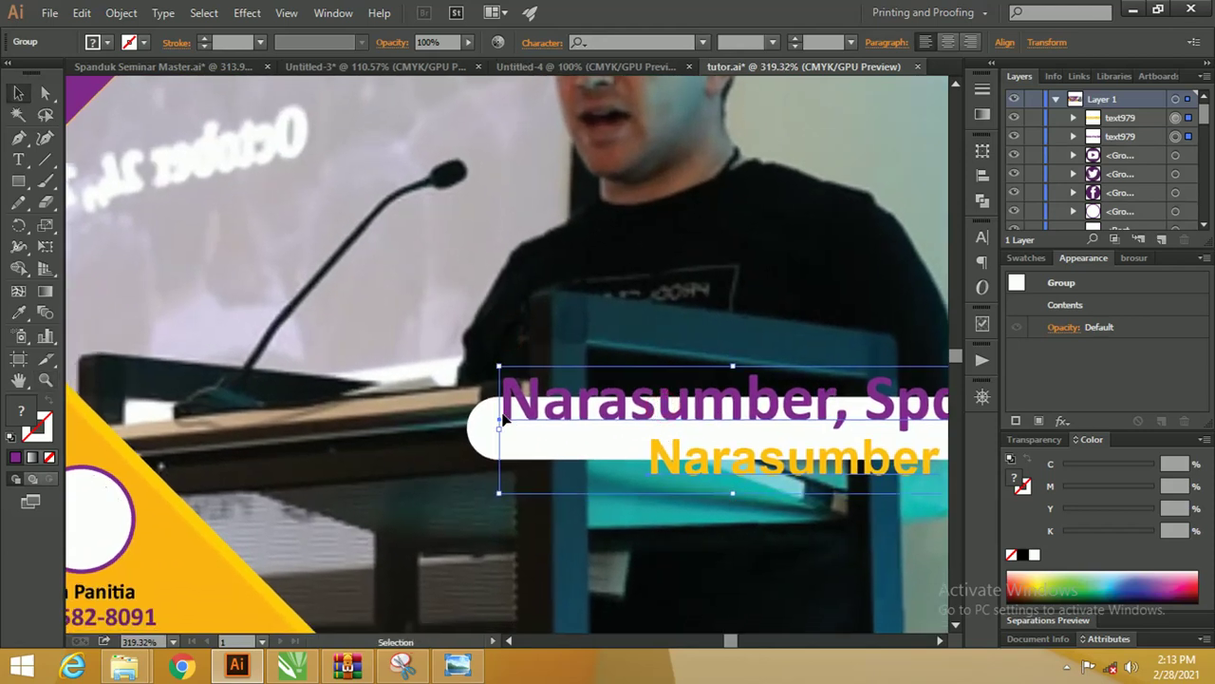
mouse_move(488, 421)
left_mouse_down()
mouse_move(487, 392)
mouse_move(455, 392)
mouse_move(493, 387)
left_mouse_up()
key("z")
key("v")
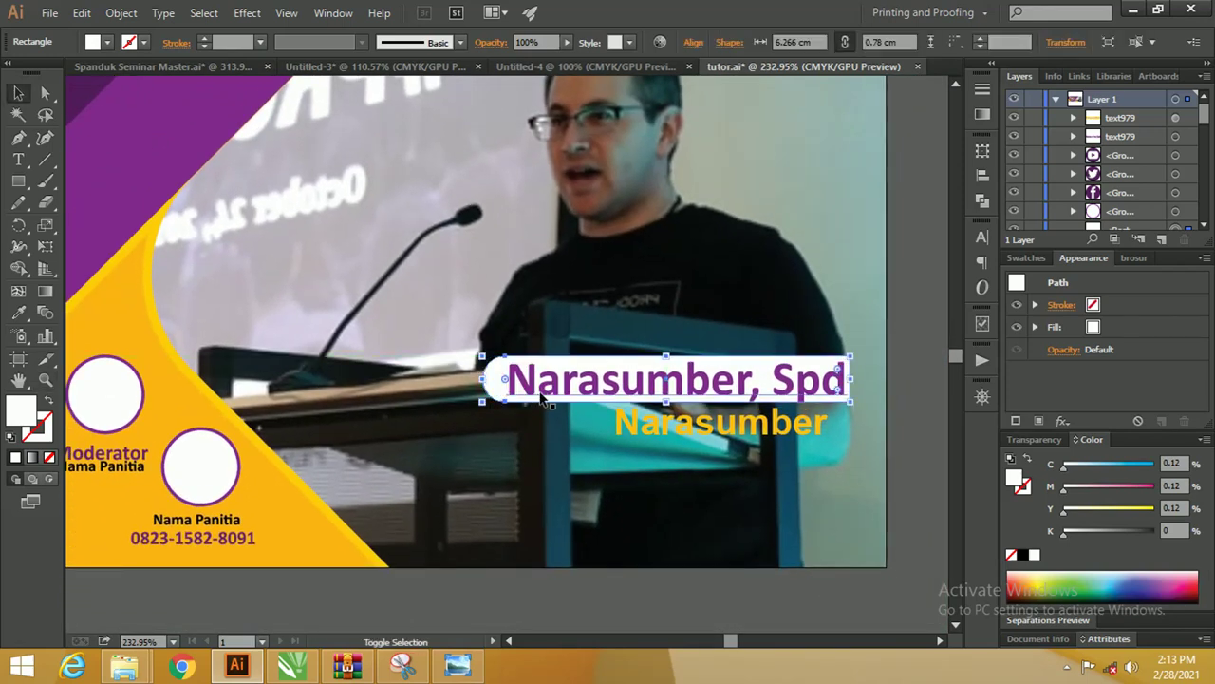
left_click(562, 380, "shift")
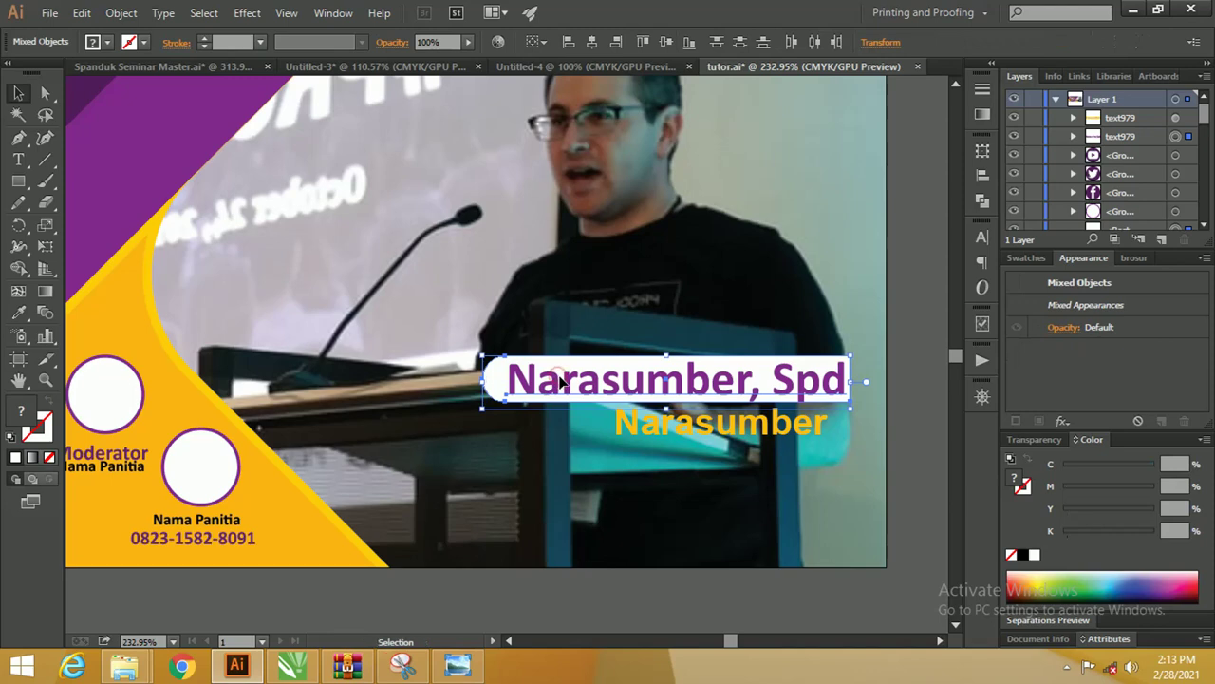
left_click(666, 42)
Make the bar slightly taller and wider, about 6.435 cm by 0.941 cm.
left_click(829, 273)
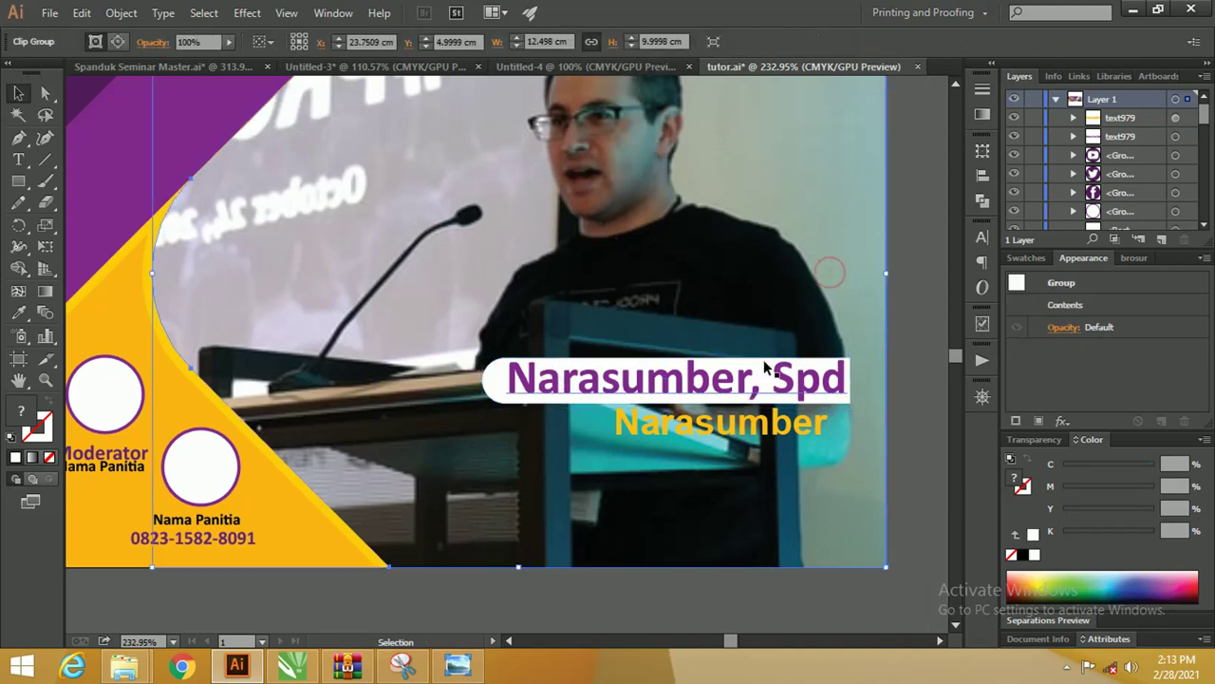
left_click(699, 363)
left_click(495, 375)
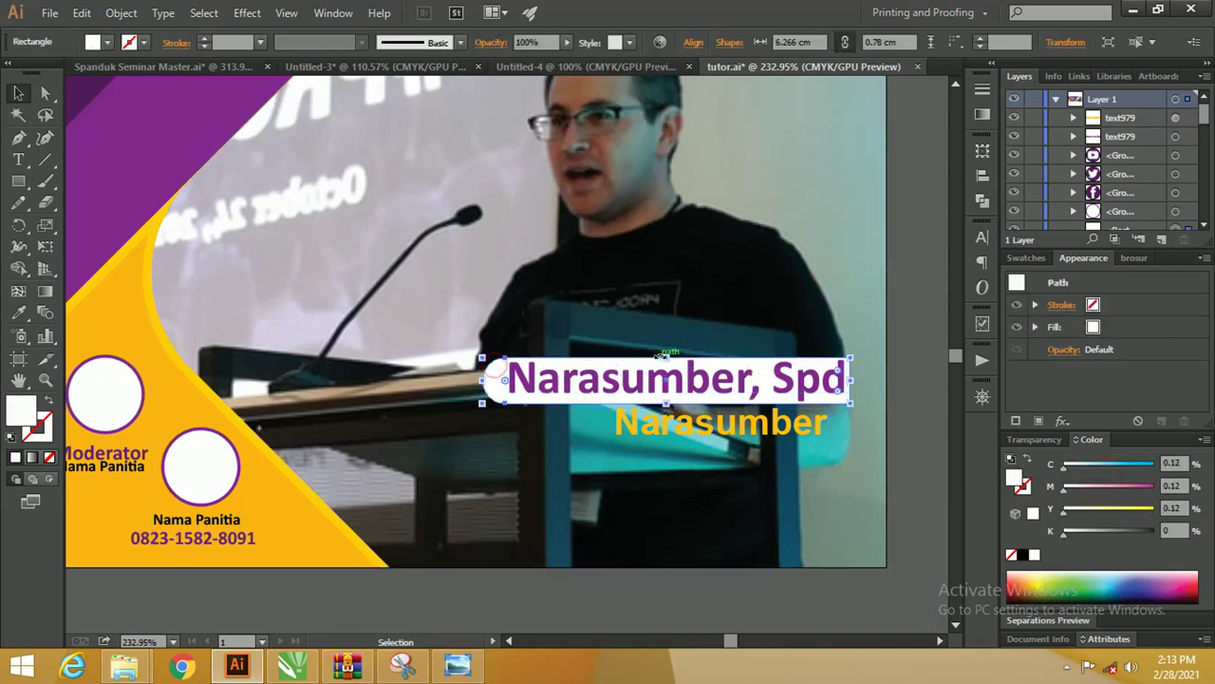
left_click_drag(669, 362, 669, 350)
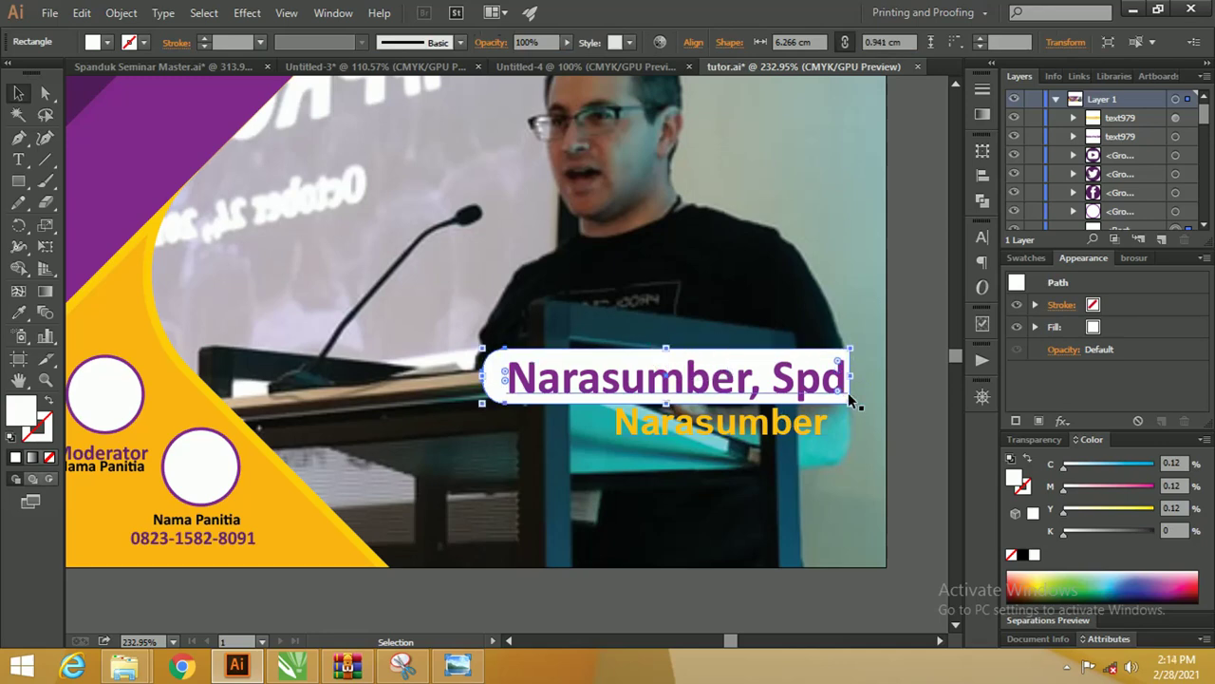
left_click_drag(852, 380, 860, 380)
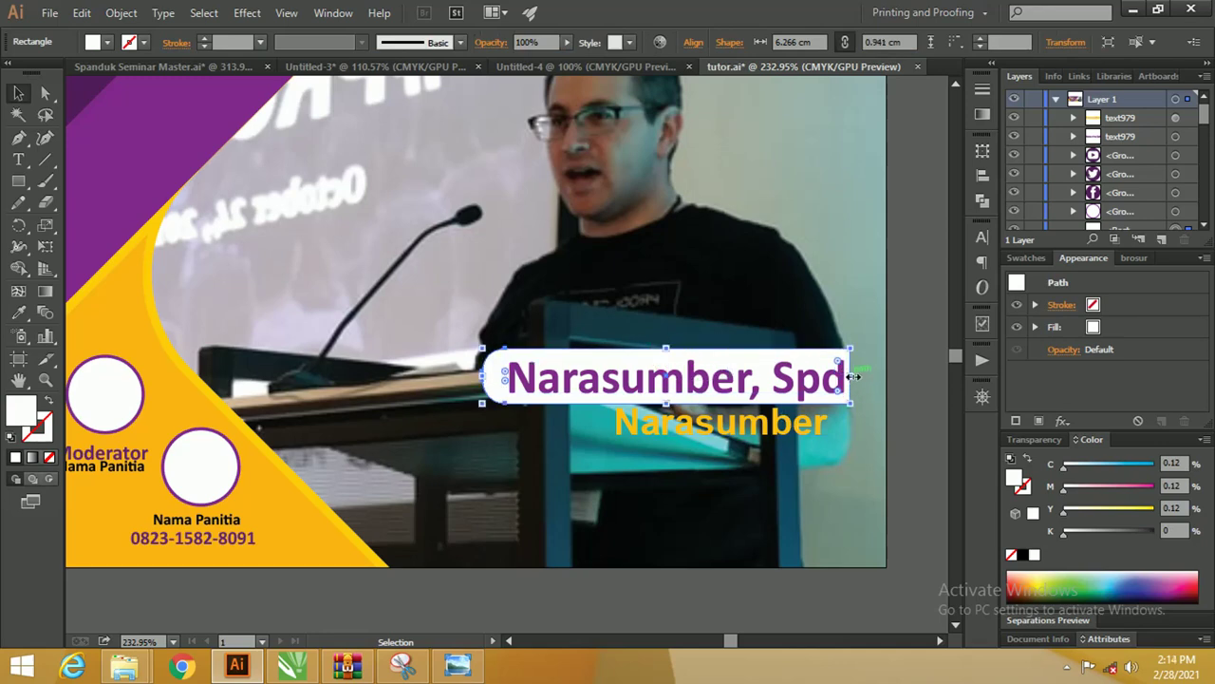
Fill the rounded bar with yellow from the brosur swatches.
left_click(895, 373)
left_click(857, 364)
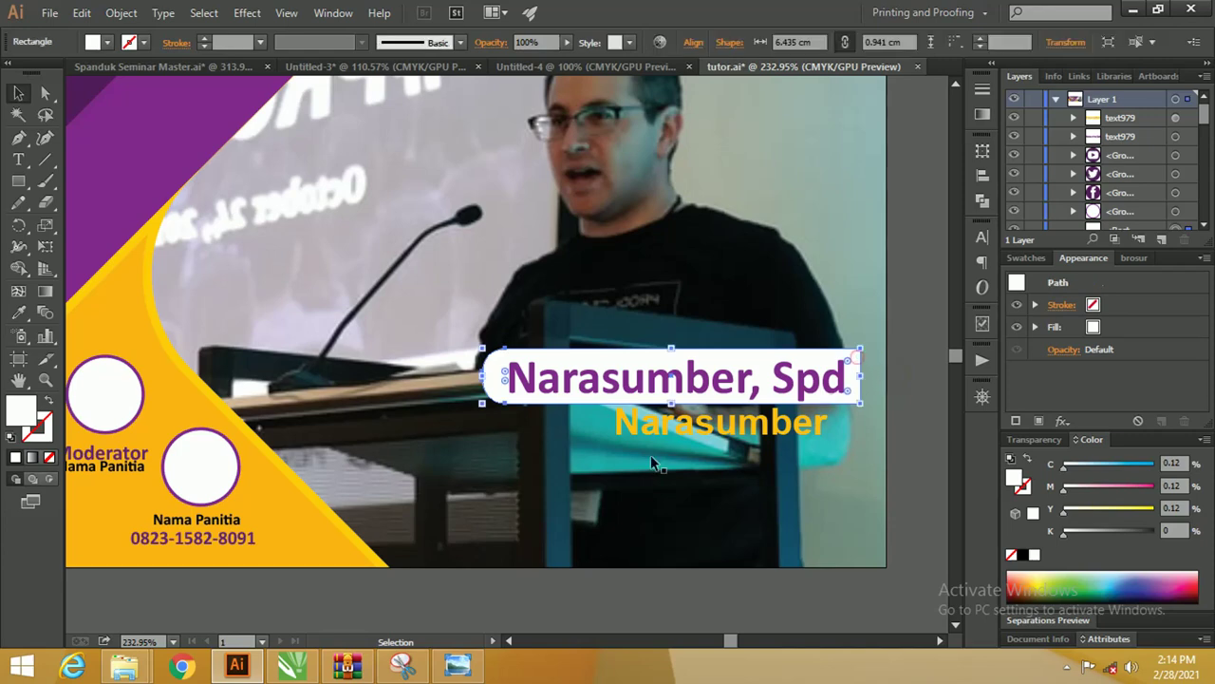
left_click(1135, 258)
left_click(1049, 381)
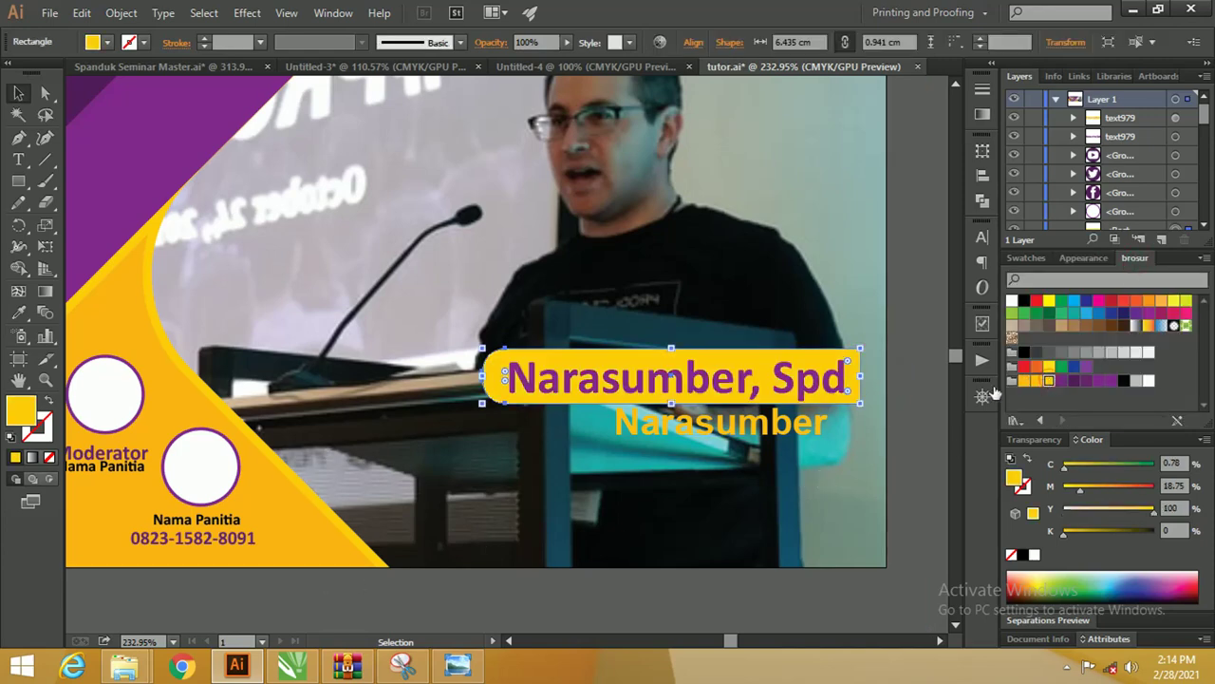
Give the back copy of the bar a white fill with no stroke.
left_click(913, 355)
left_click(857, 364)
left_click_drag(657, 347, 649, 341)
key("d")
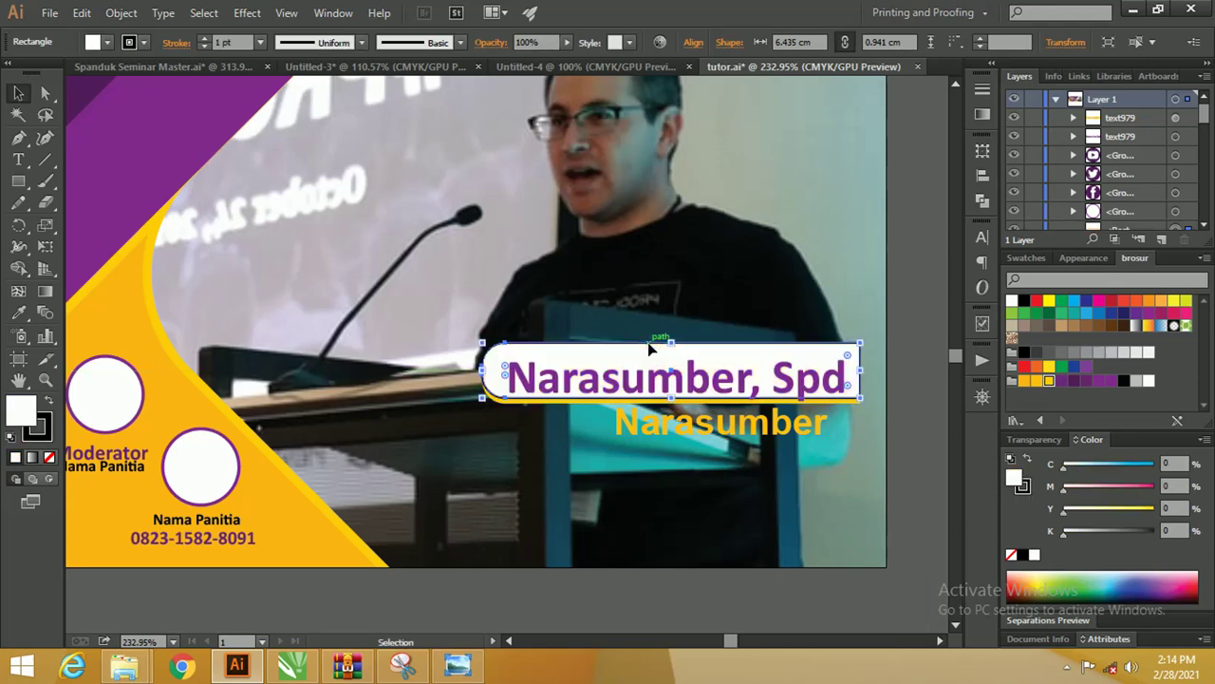
left_click(49, 457)
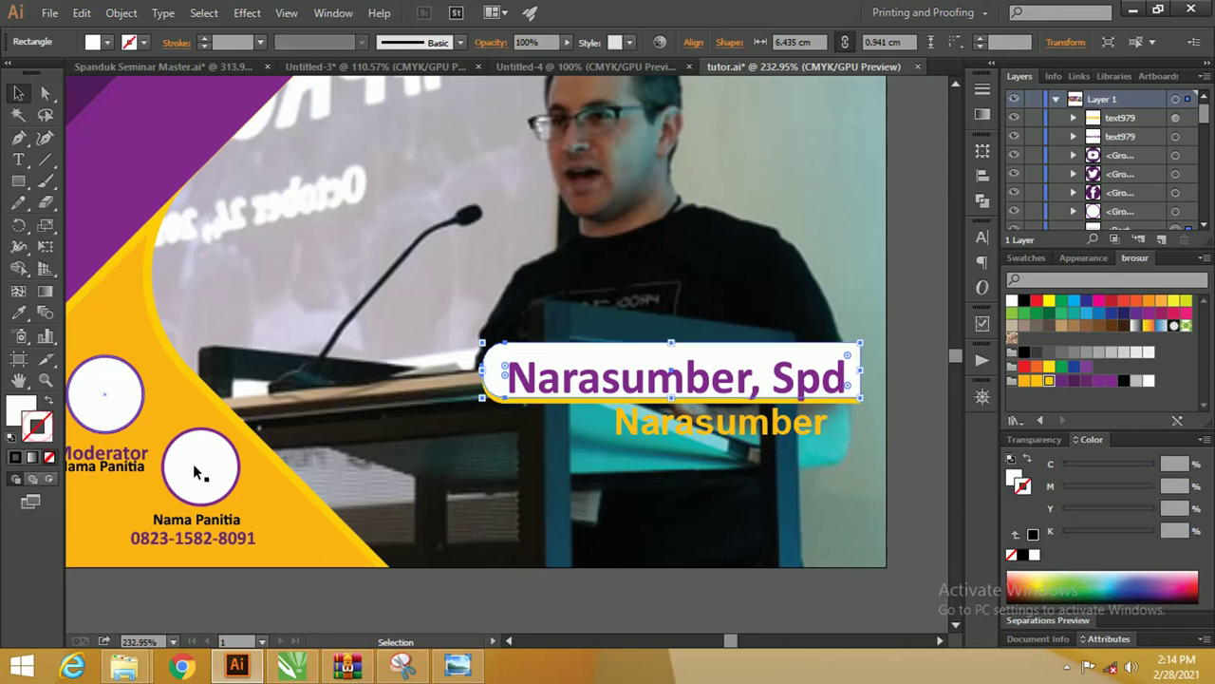
Make the white back bar taller so a white edge shows above the yellow label.
left_click(511, 410)
left_click(505, 402)
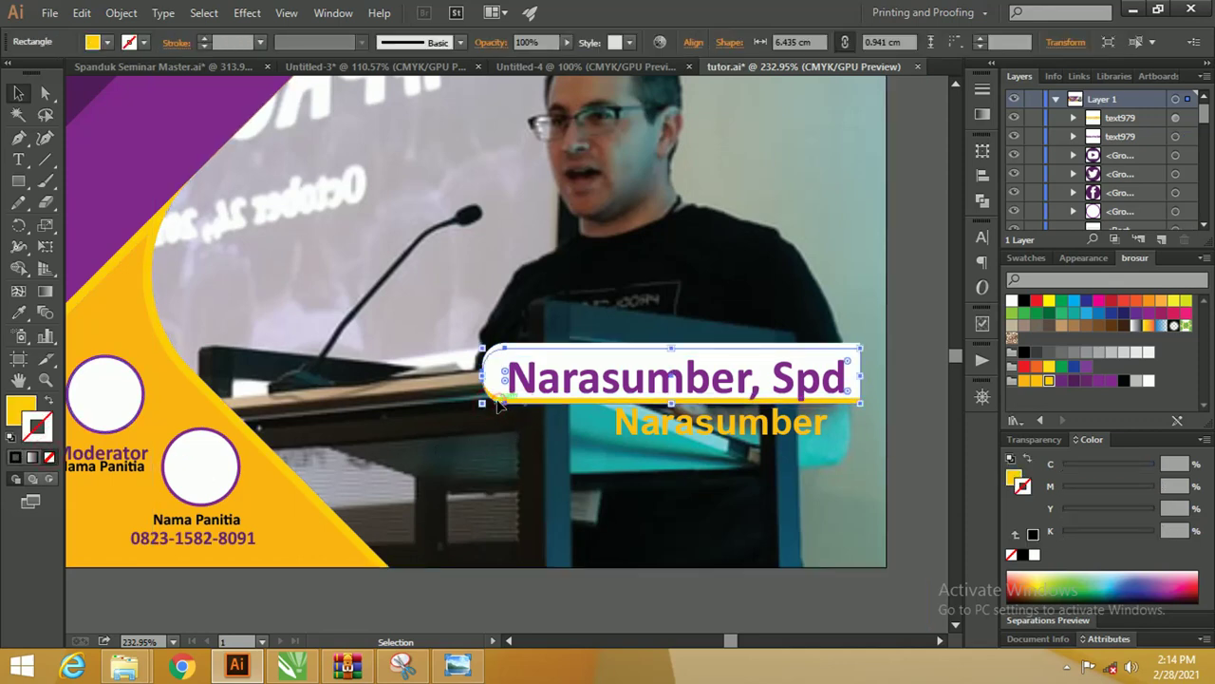
left_click(519, 380, "shift")
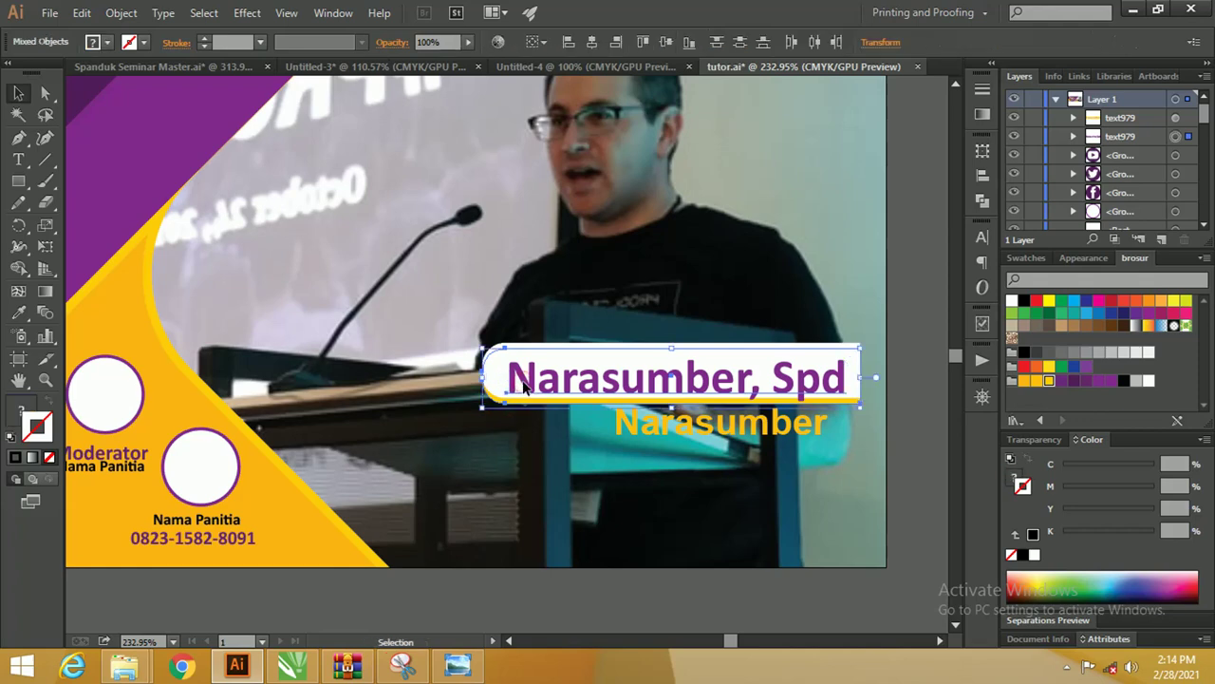
left_click(539, 342)
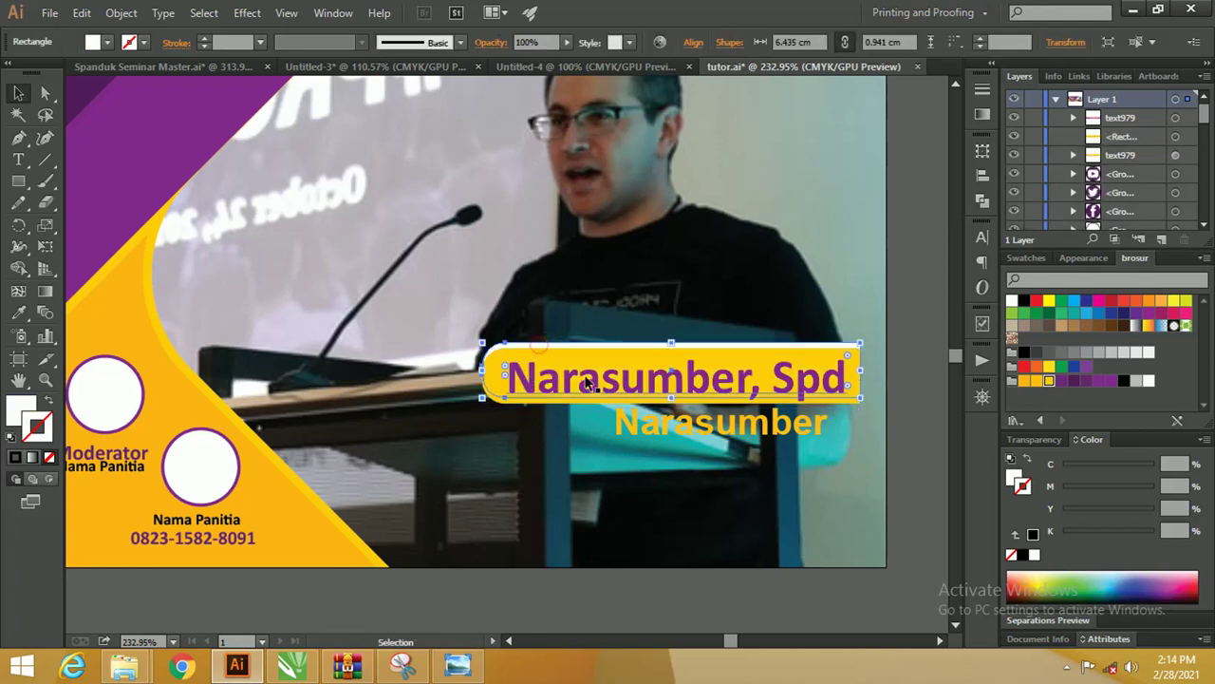
left_click_drag(672, 343, 673, 337)
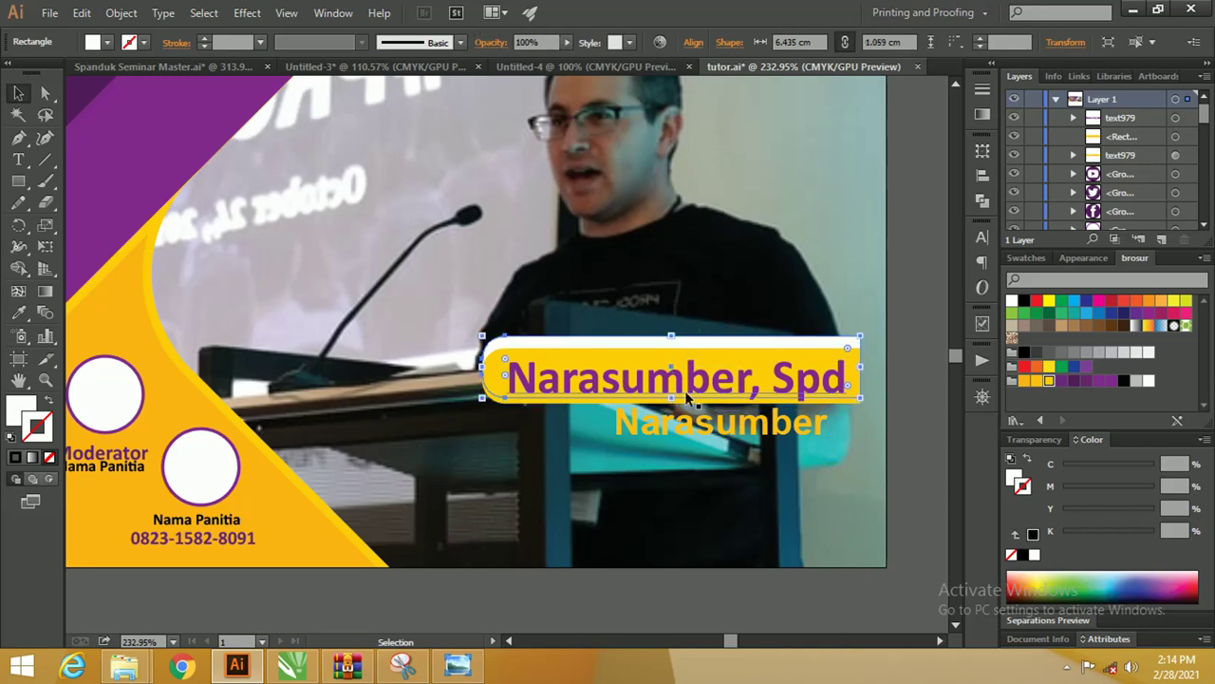
Vertically centre the label's bars on the Narasumber, Spd text.
key("z")
left_click(530, 352)
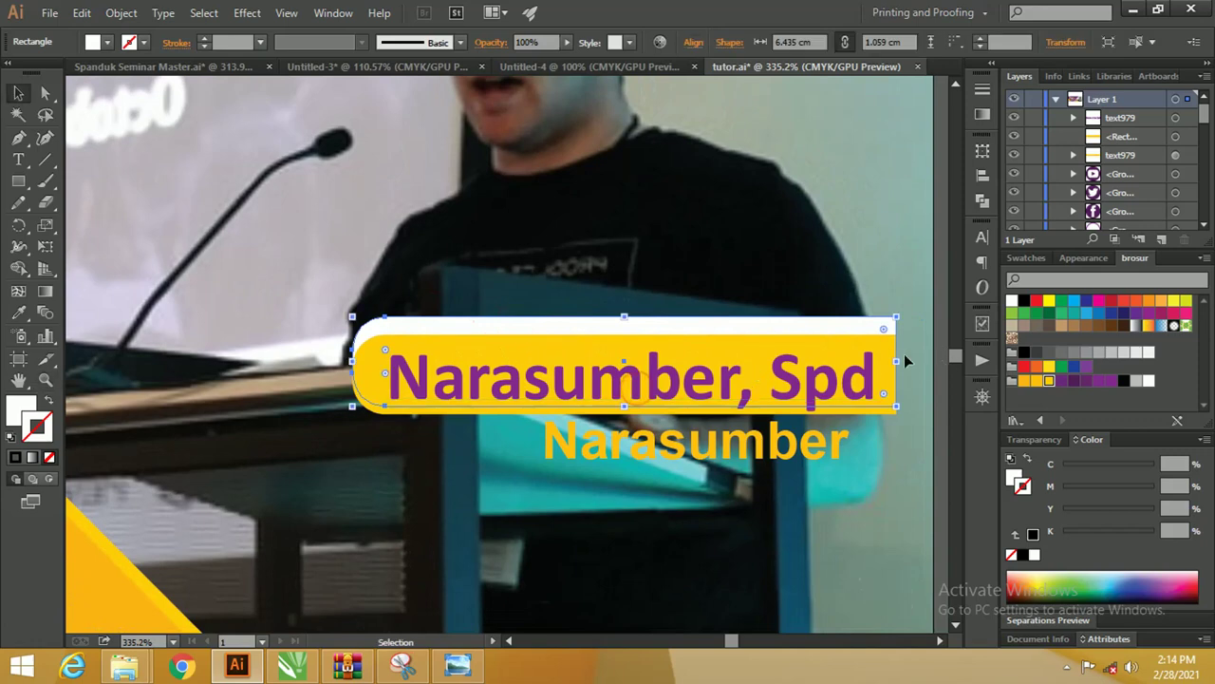
key("v")
left_click_drag(827, 361, 767, 337)
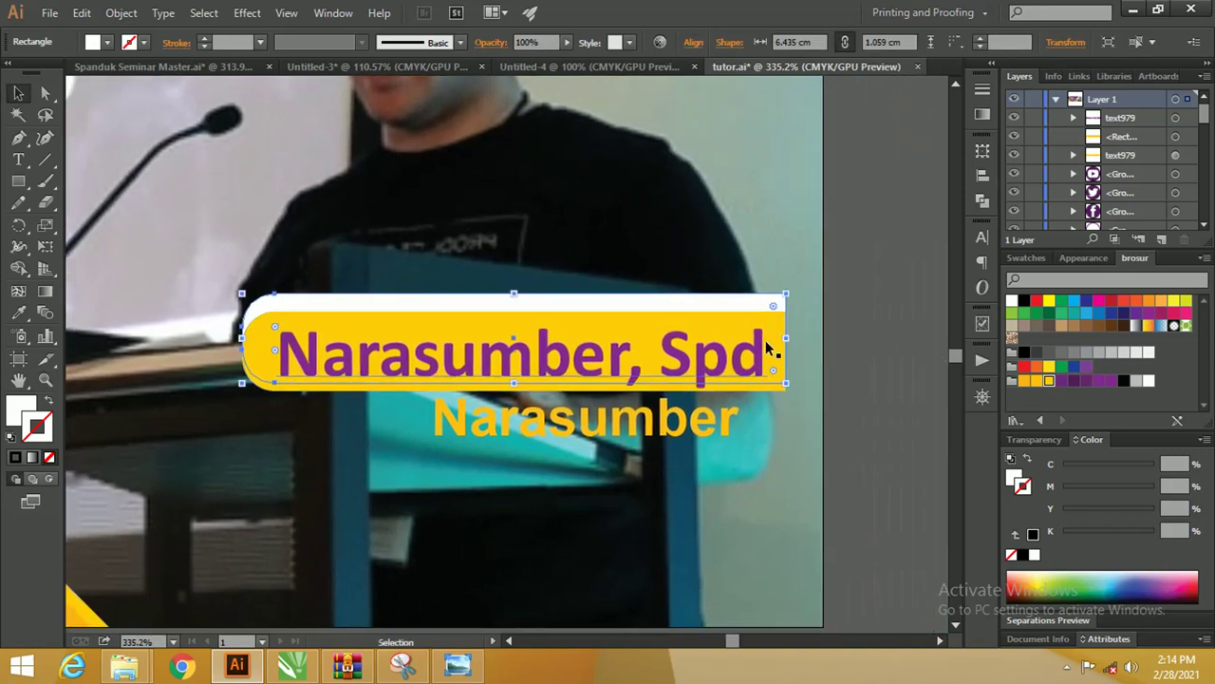
left_click(895, 376)
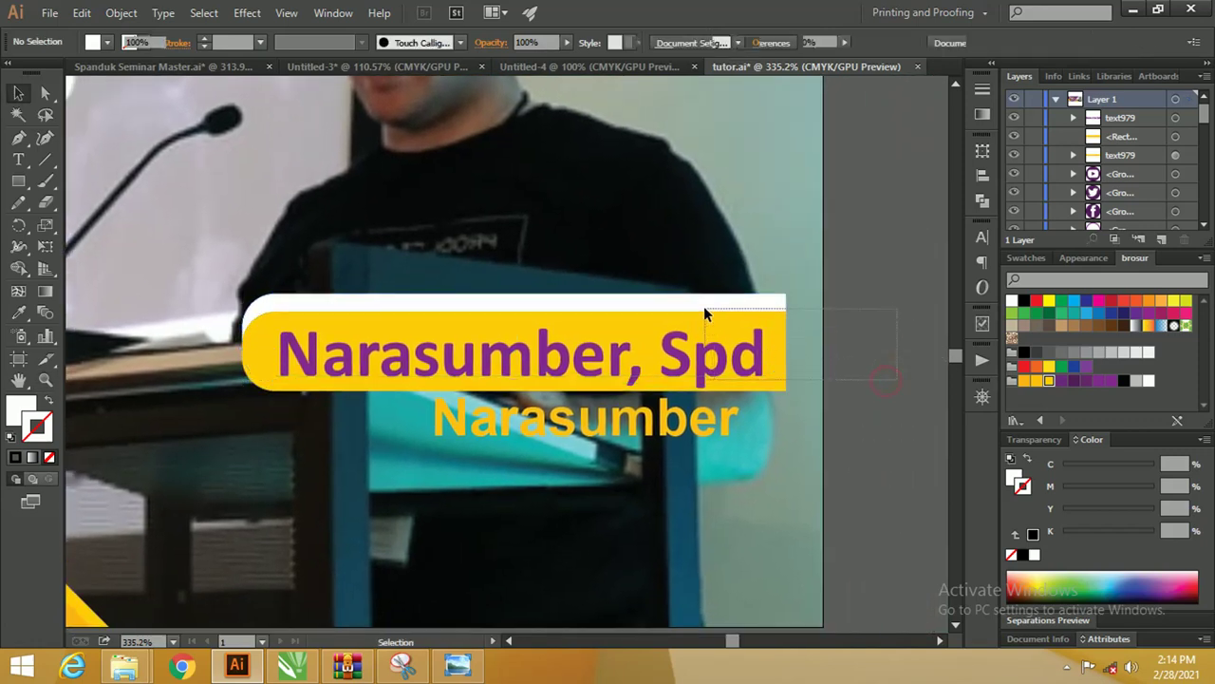
left_click_drag(809, 342, 638, 275)
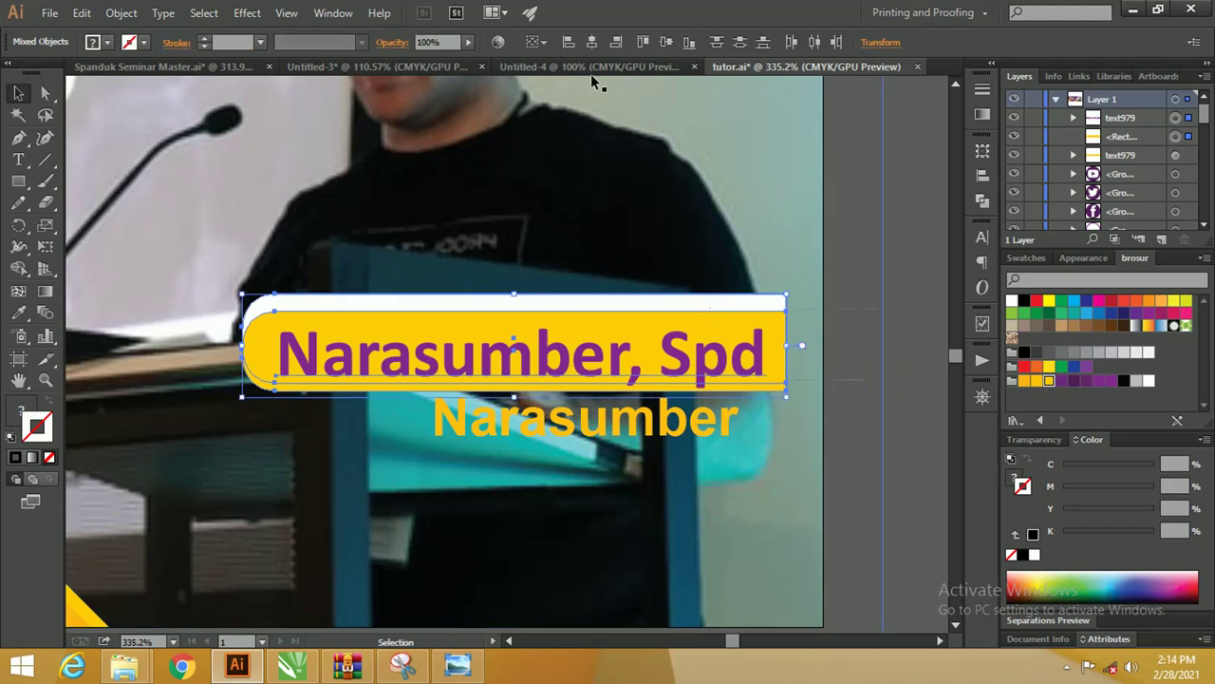
left_click(648, 45)
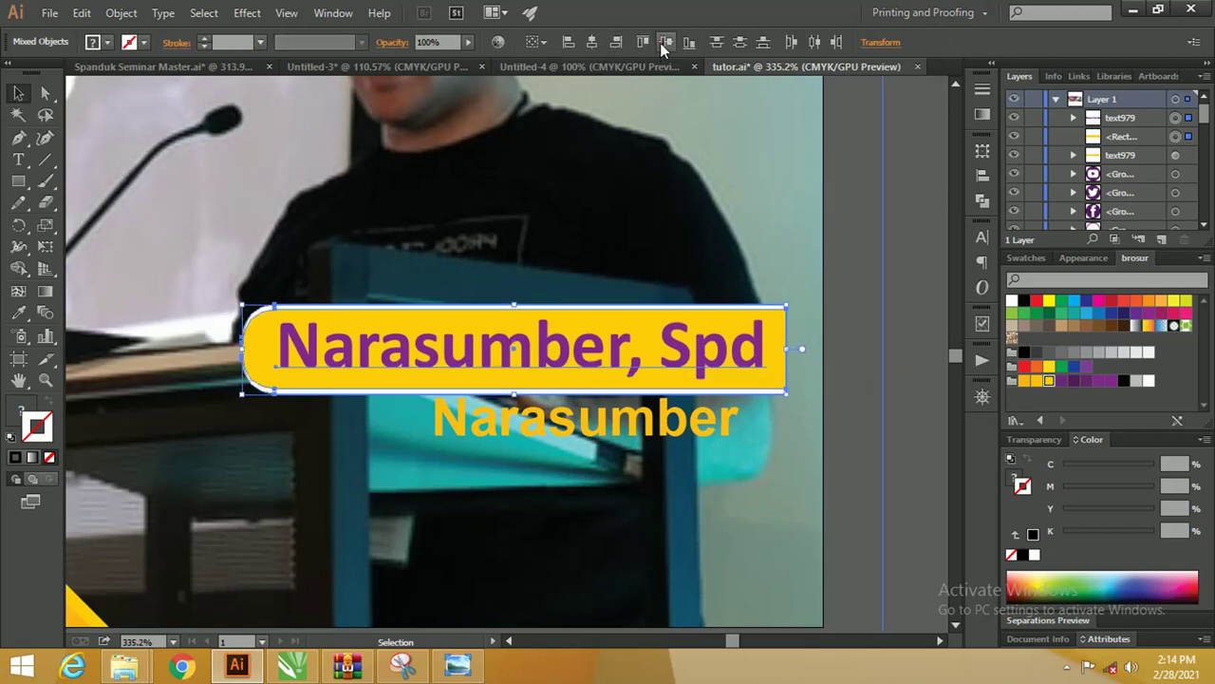
Stretch the white backing shape's left end outward and adjust its left corner rounding.
left_click(851, 304)
left_click(783, 313)
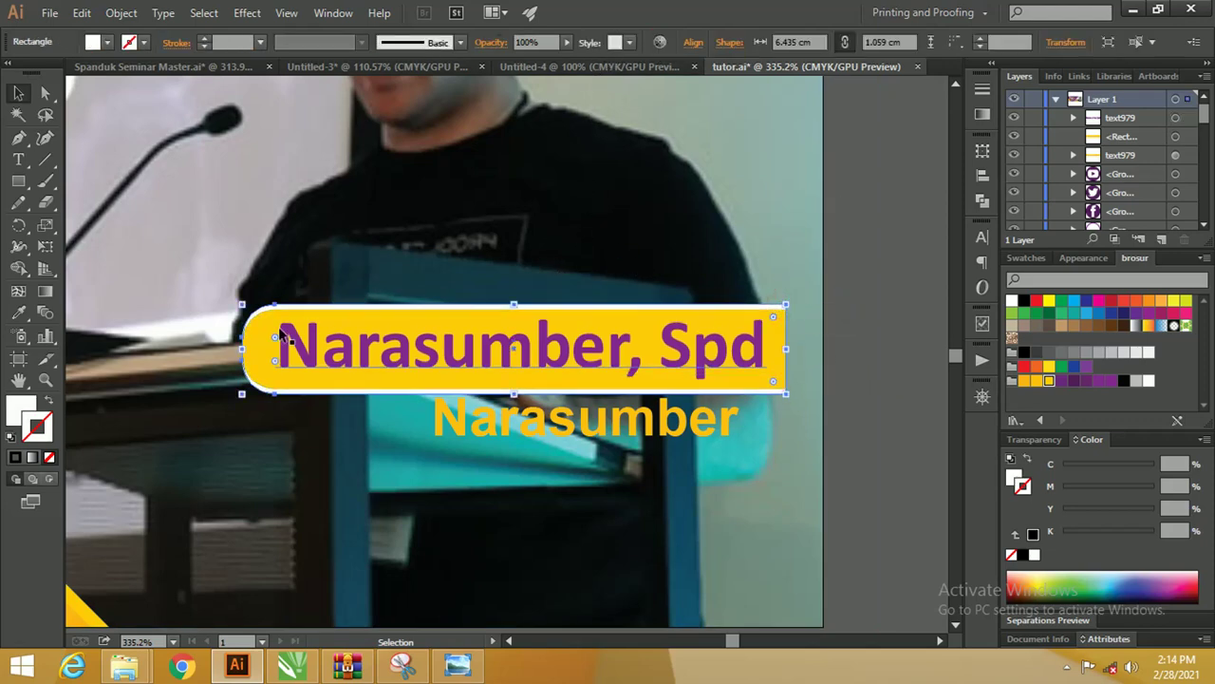
left_click_drag(244, 352, 229, 349)
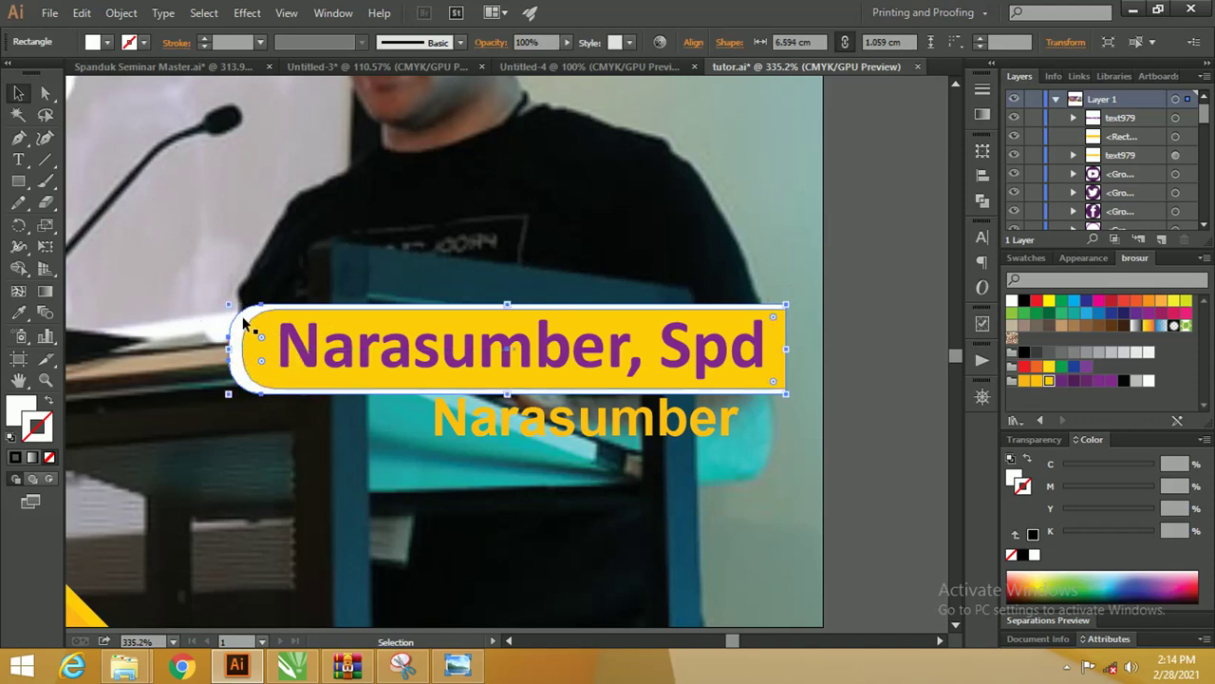
left_click(45, 92)
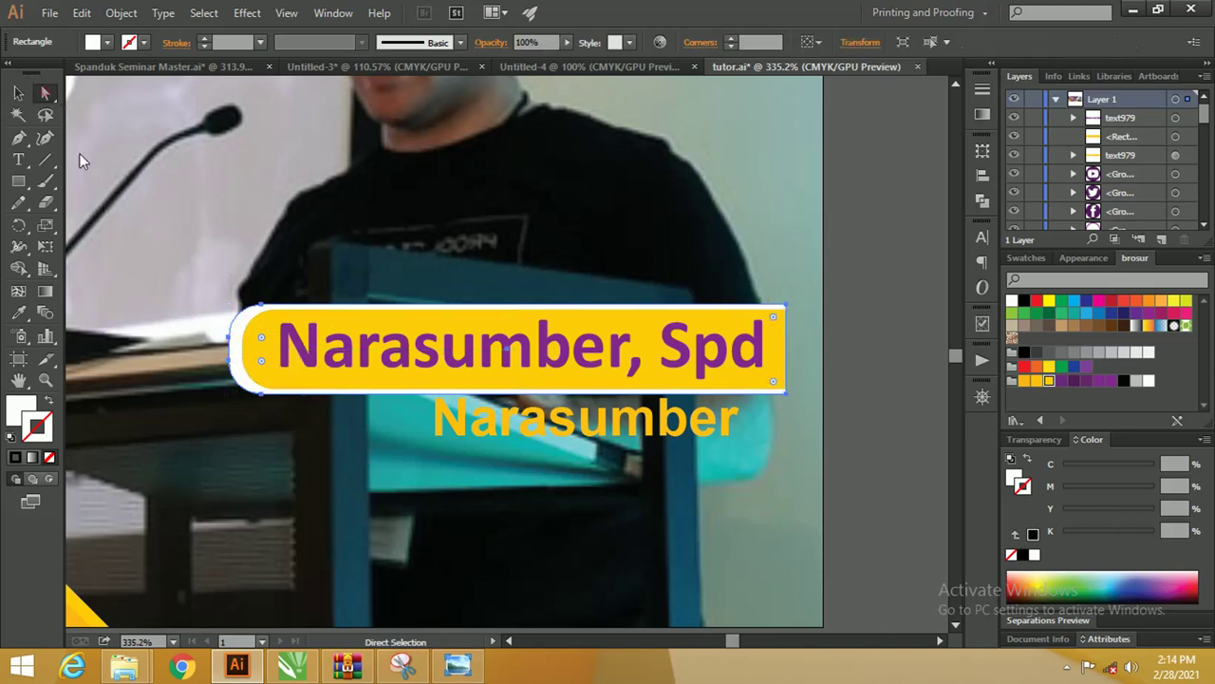
left_click_drag(261, 344, 305, 372)
Shift the white backing shape slightly so it evenly outlines the yellow label, about 6.594 cm wide.
left_click(261, 342)
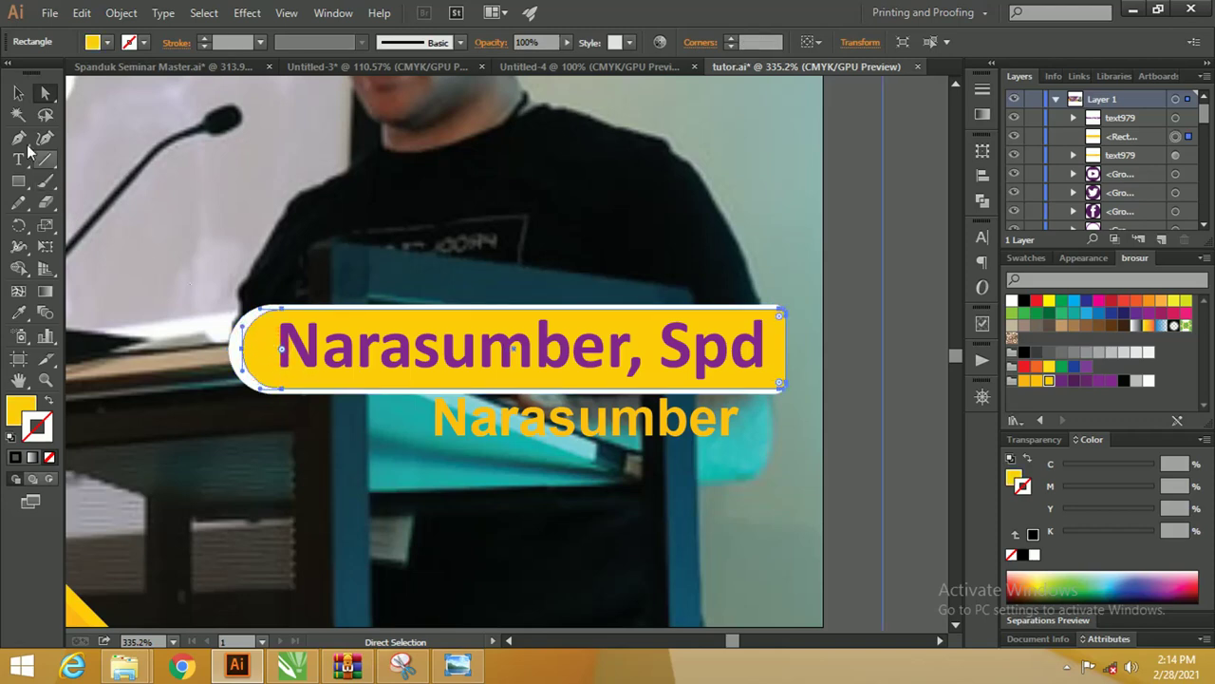
left_click(18, 95)
left_click(248, 190)
left_click(240, 325)
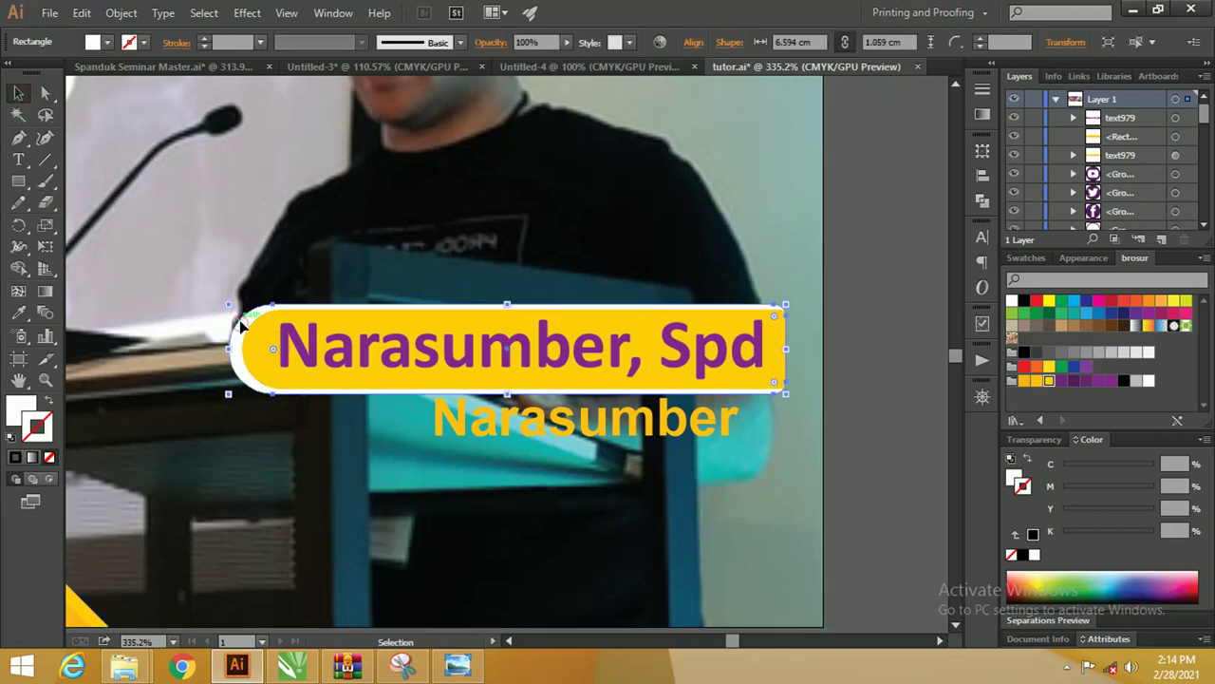
left_click_drag(241, 324, 236, 322)
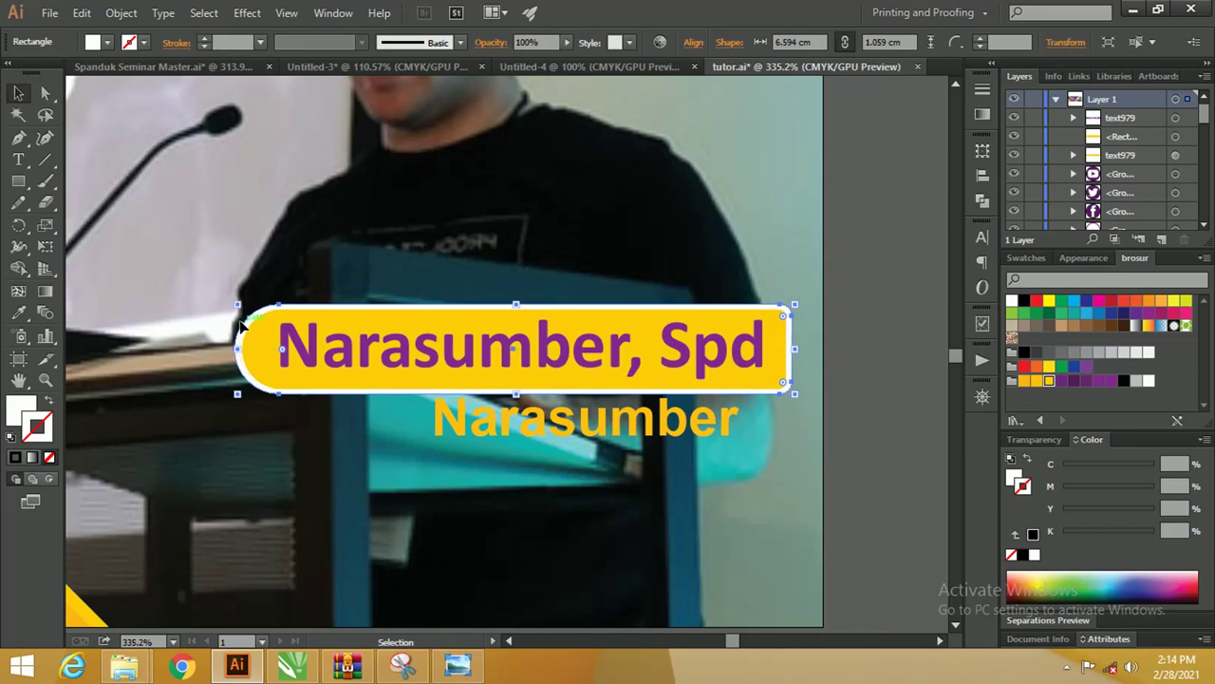
left_click(47, 93)
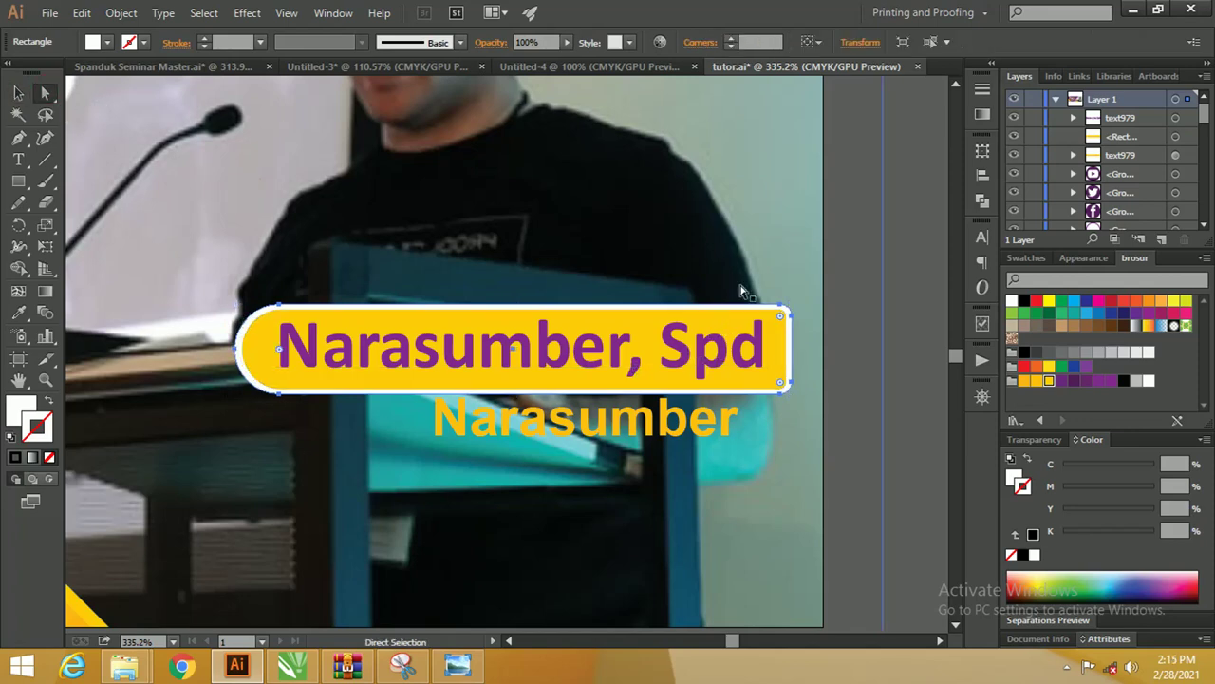
left_click(784, 383)
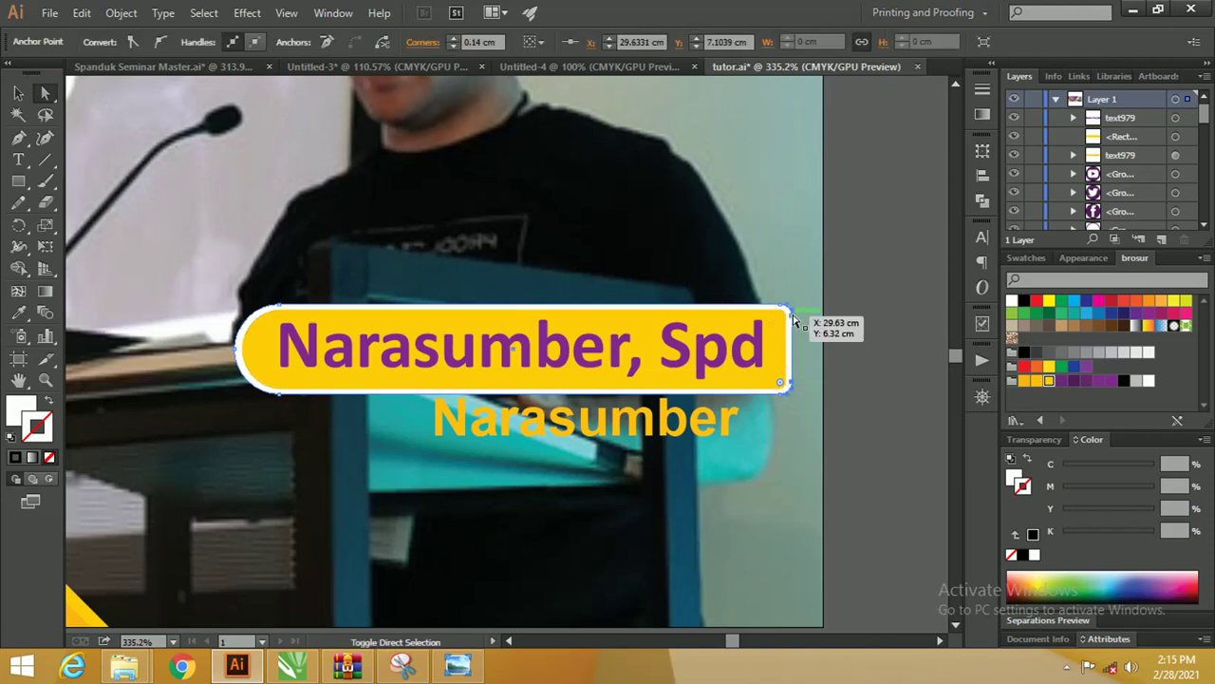
Isolate the white backing shape and select its right-edge points for editing.
left_click(784, 311, "shift")
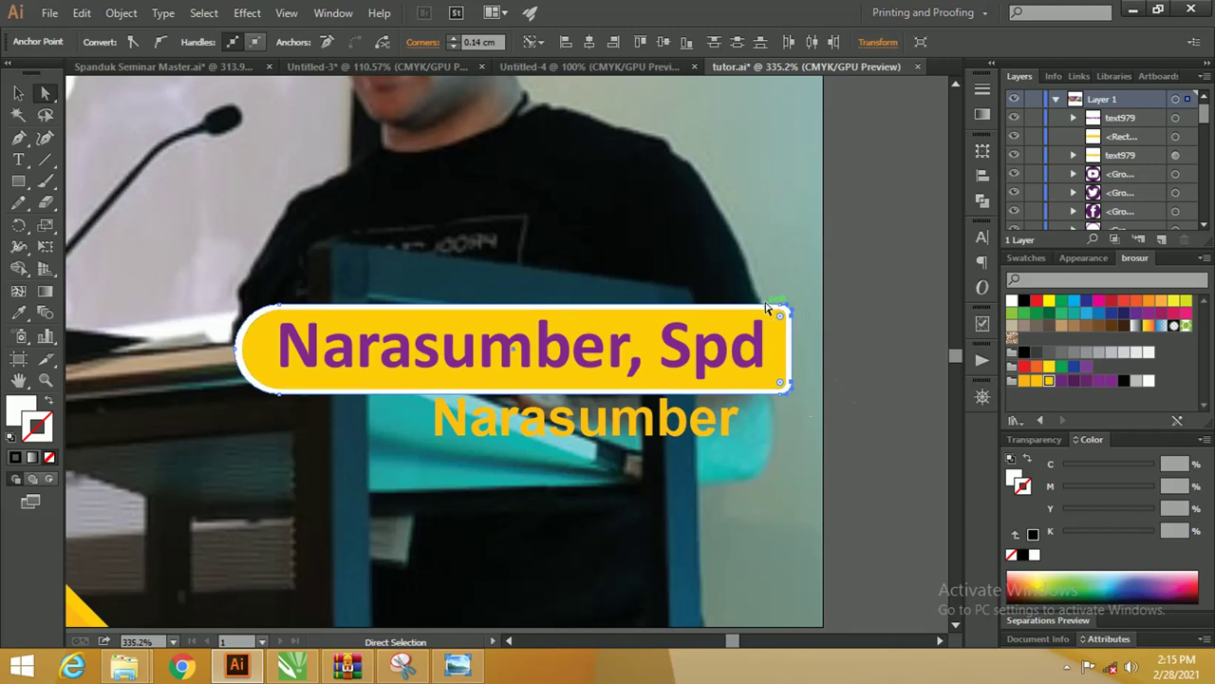
right_click(773, 313)
left_click(816, 385)
mouse_move(889, 438)
left_mouse_down()
mouse_move(776, 296)
mouse_move(788, 328)
mouse_move(747, 320)
mouse_move(786, 313)
left_mouse_up()
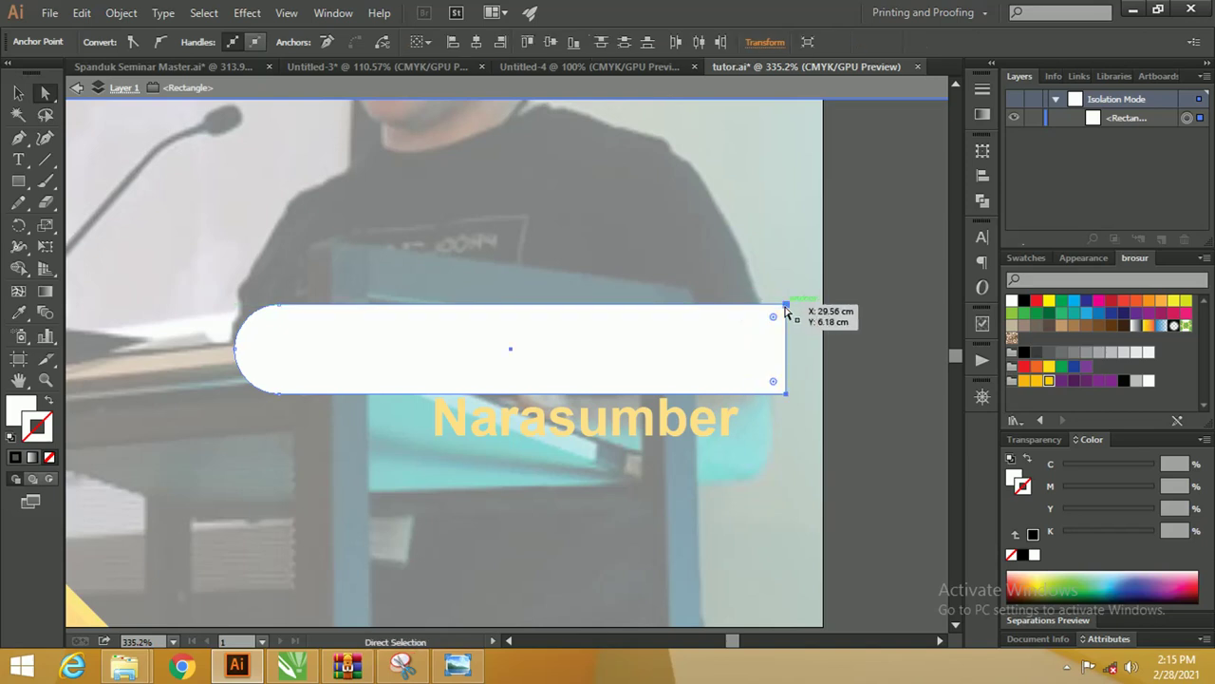
key("v")
scroll(956, 383, "down", 3)
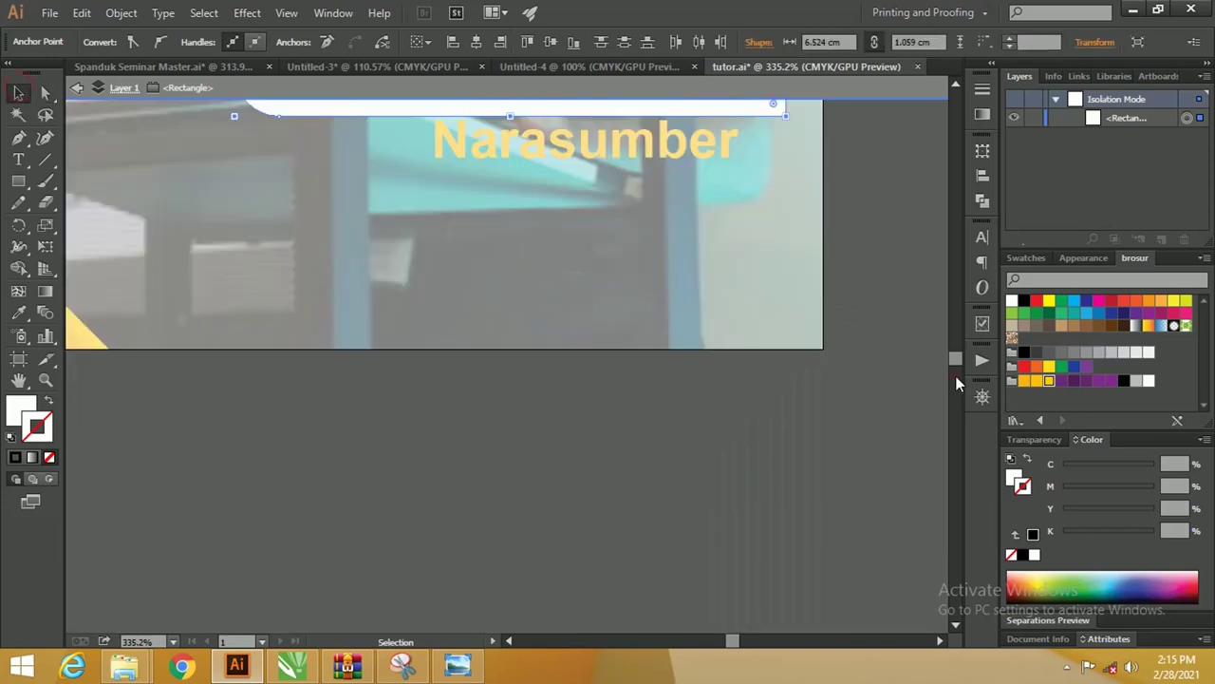
scroll(862, 294, "up", 3)
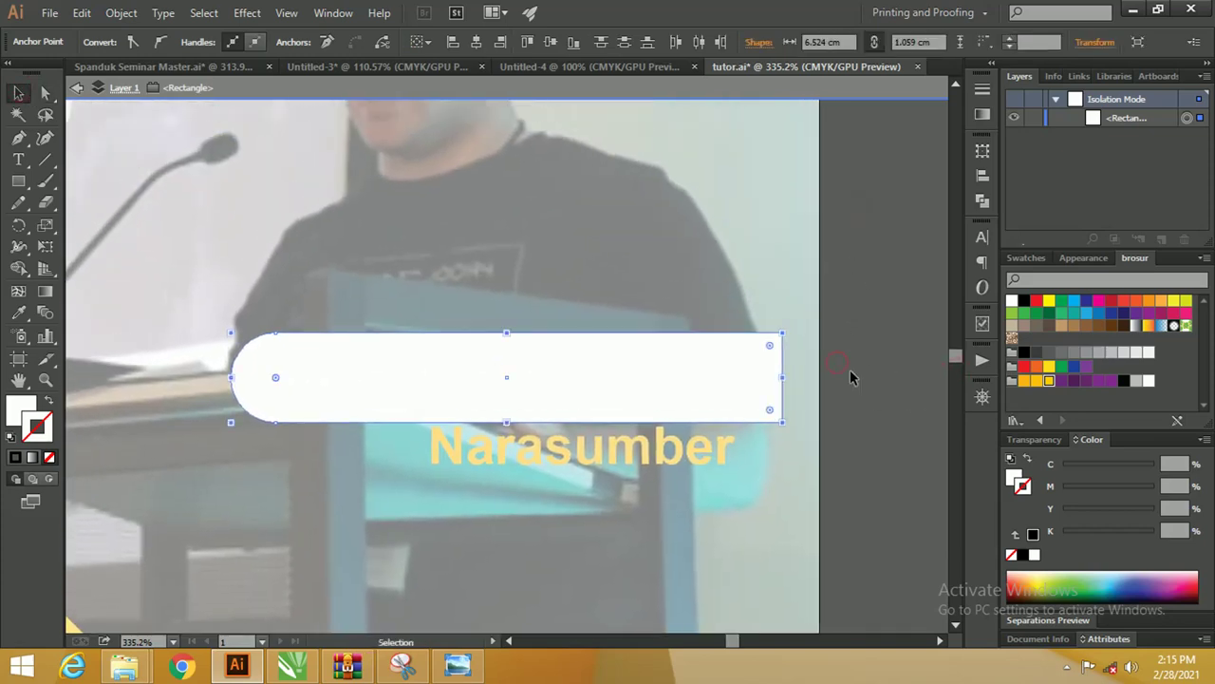
Exit isolation and isolate the yellow label rectangle on its own.
double_click(851, 372)
left_click(851, 375)
left_click(781, 353)
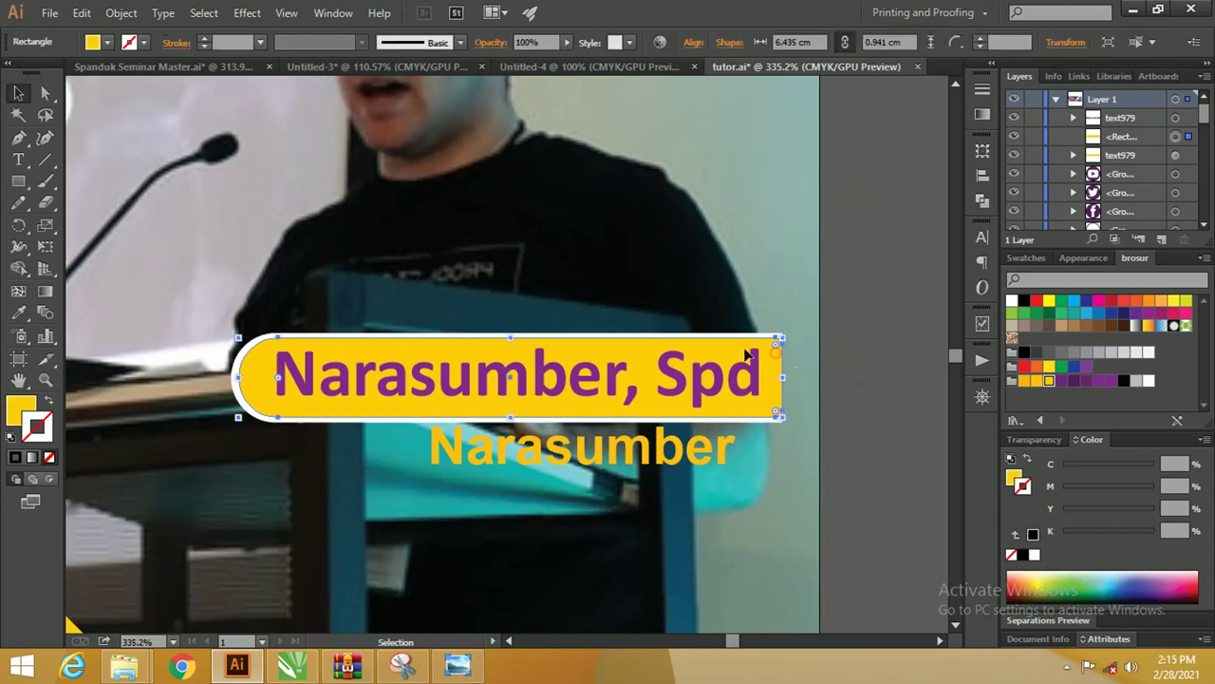
right_click(778, 358)
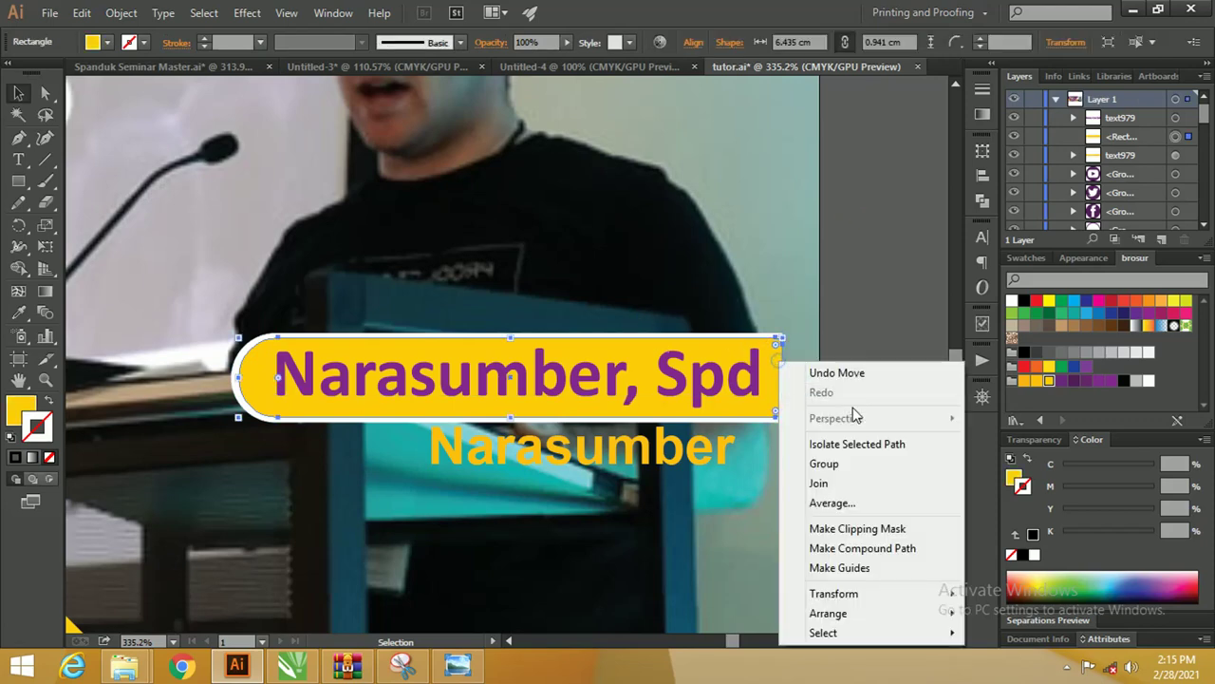
left_click(866, 439)
left_click(779, 344)
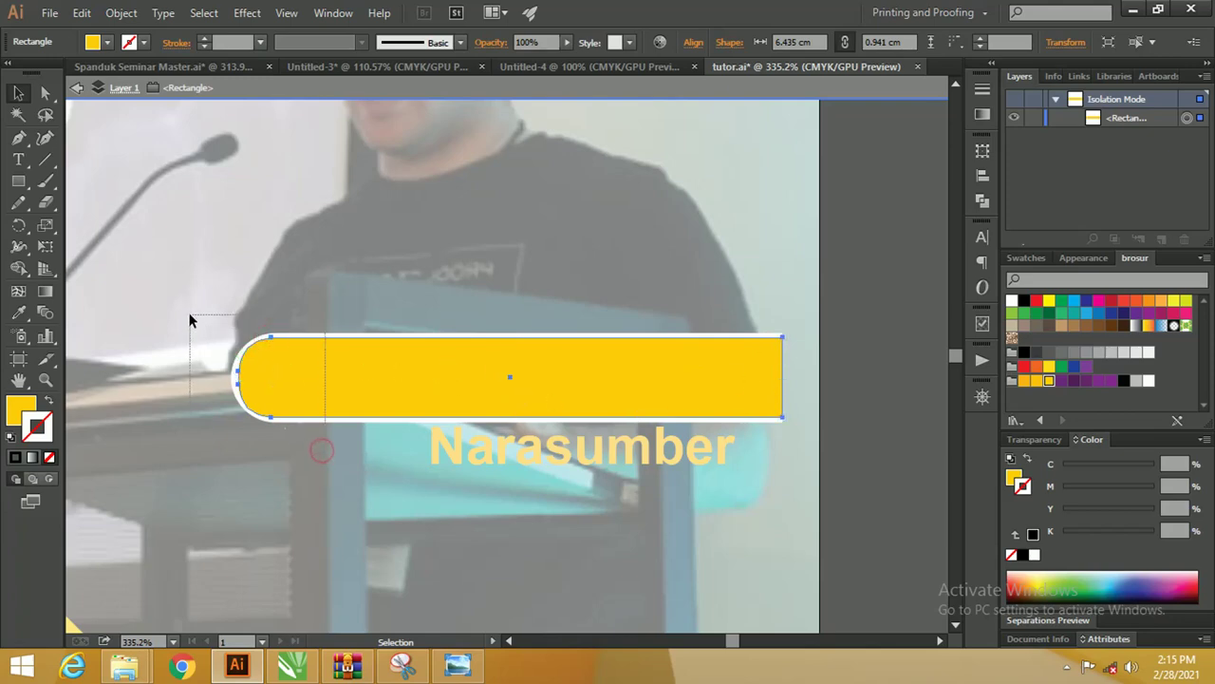
Round the yellow label's left-end corners to 0.47 cm, keeping the right end square.
left_click(298, 418)
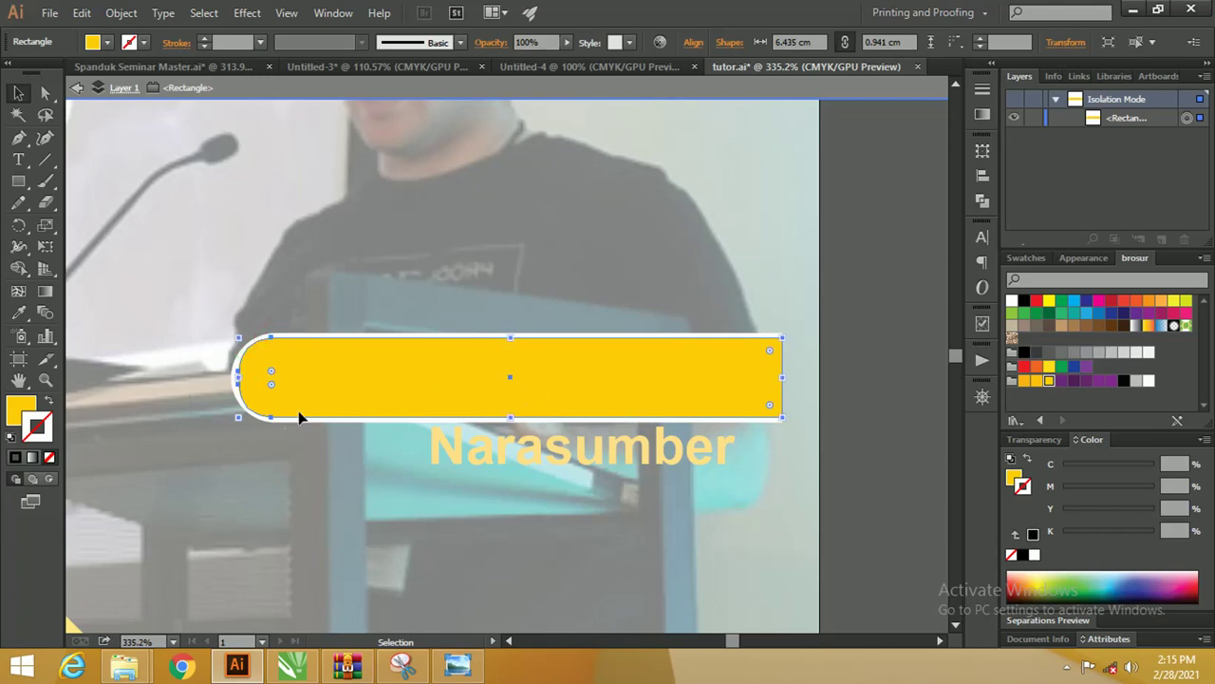
key("ctrl")
left_click(779, 336)
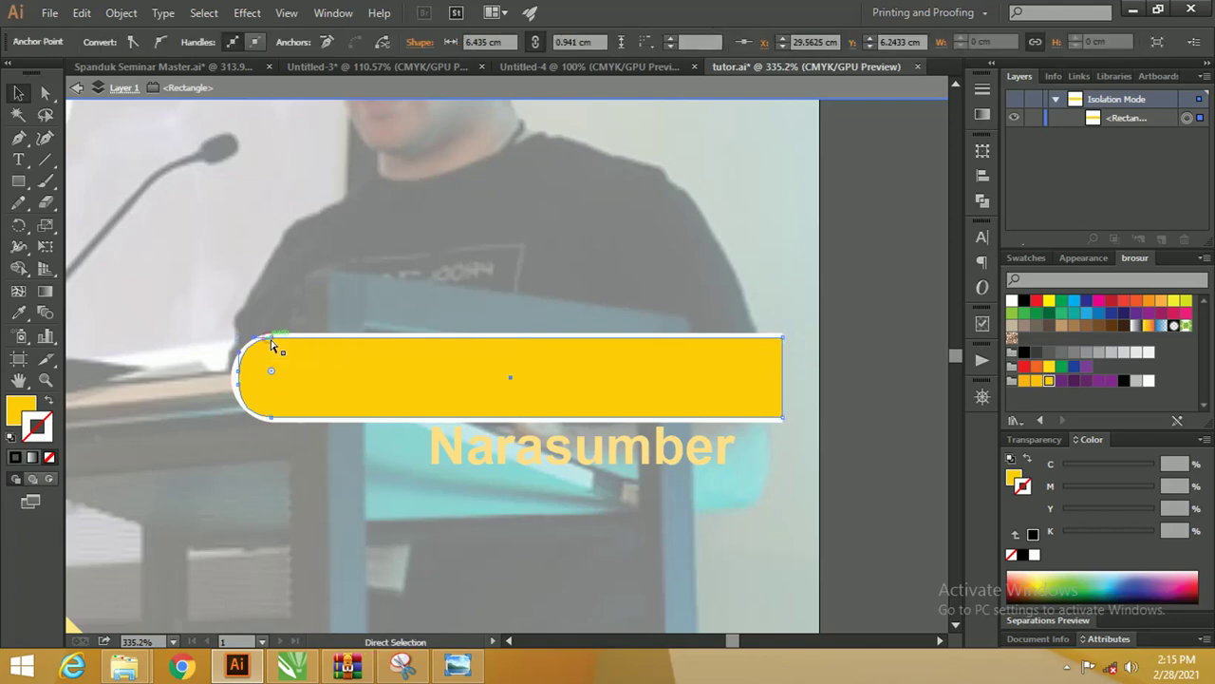
left_click(272, 340)
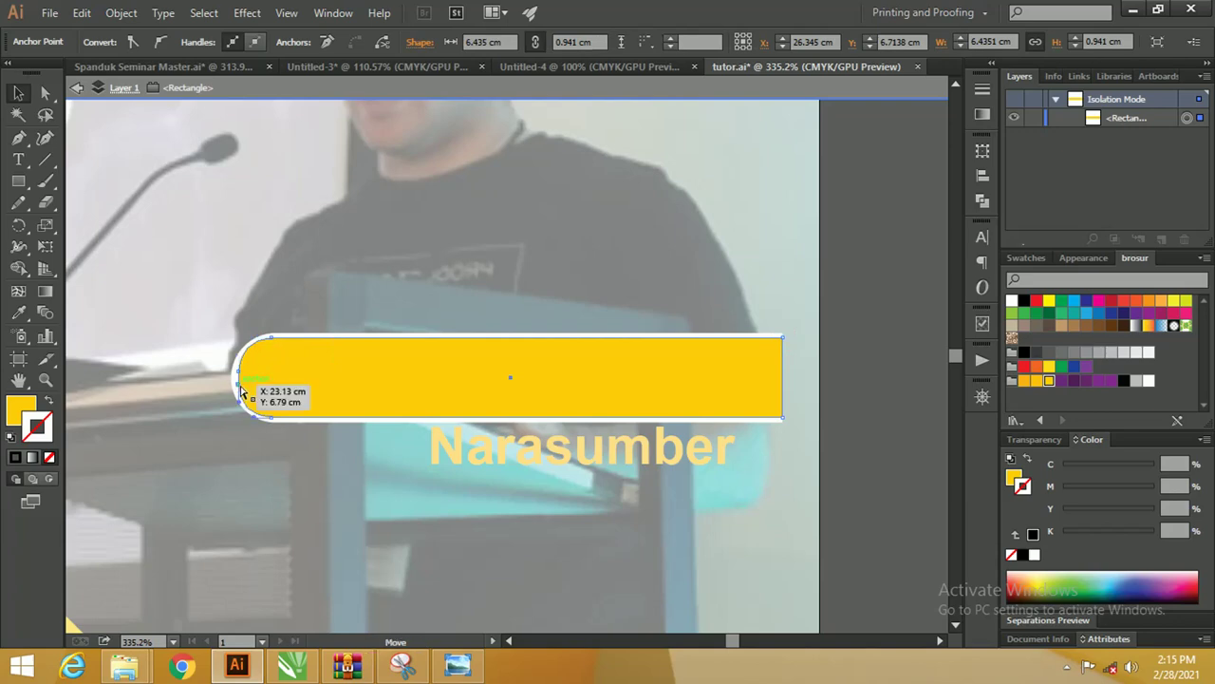
left_click(250, 393)
left_click(294, 363)
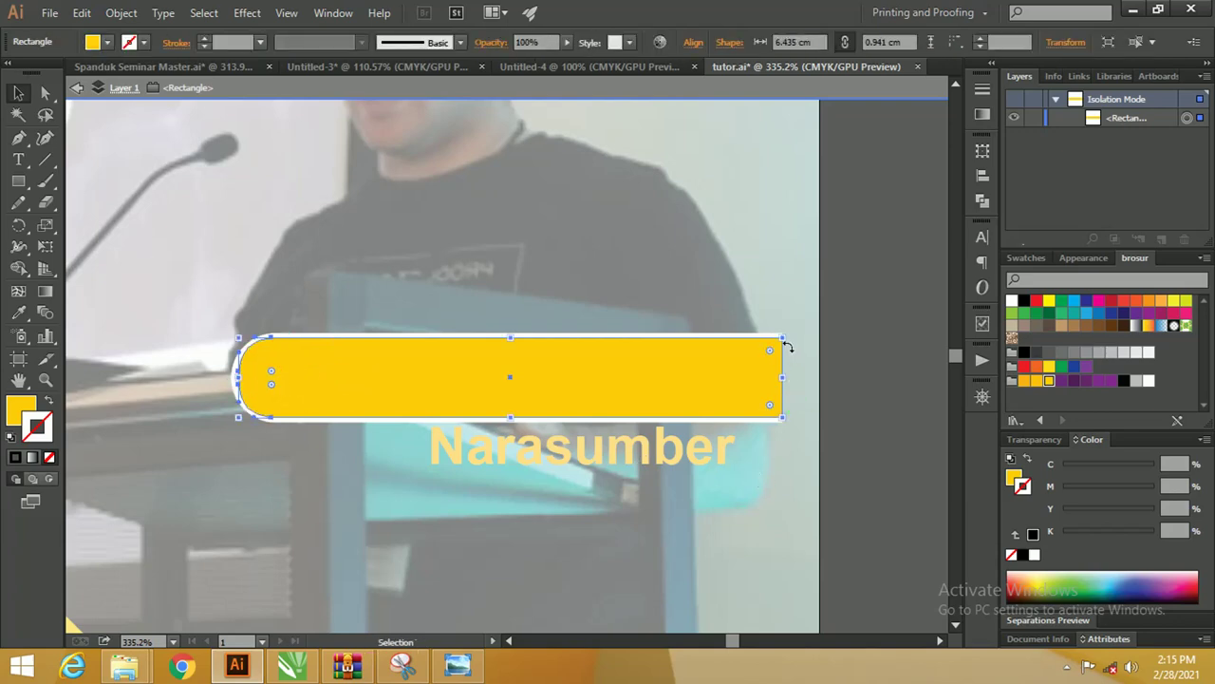
key("a")
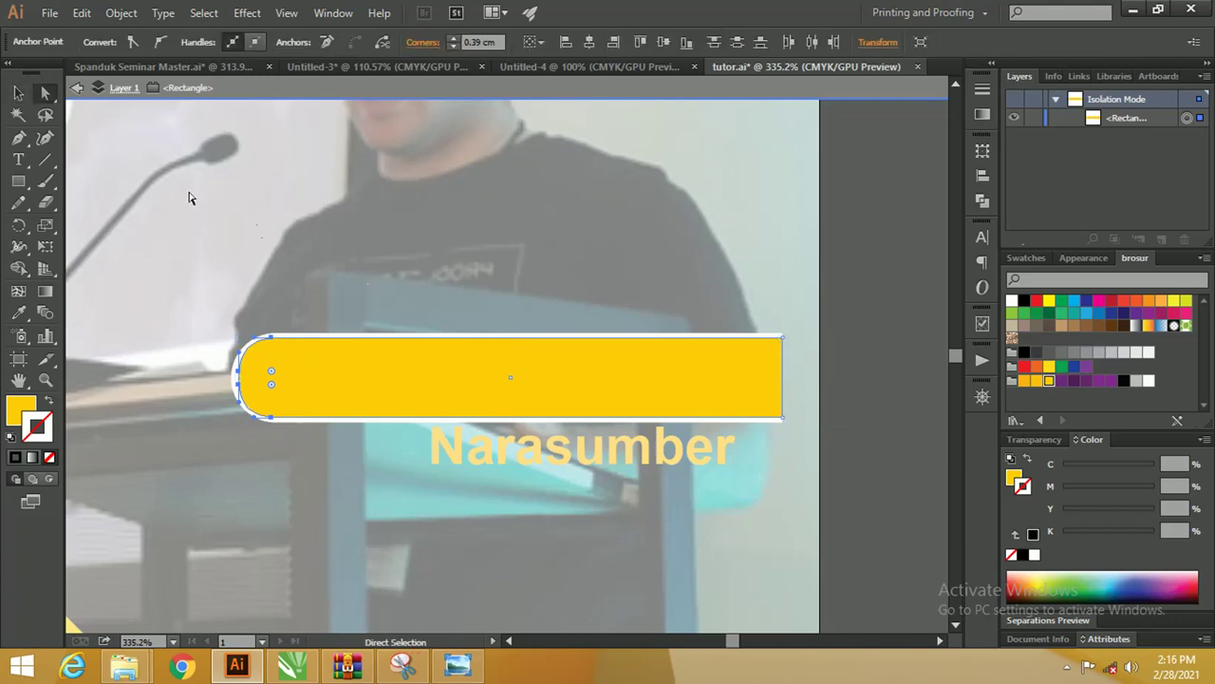
mouse_move(180, 310)
left_mouse_down()
mouse_move(311, 386)
mouse_move(277, 376)
left_mouse_up()
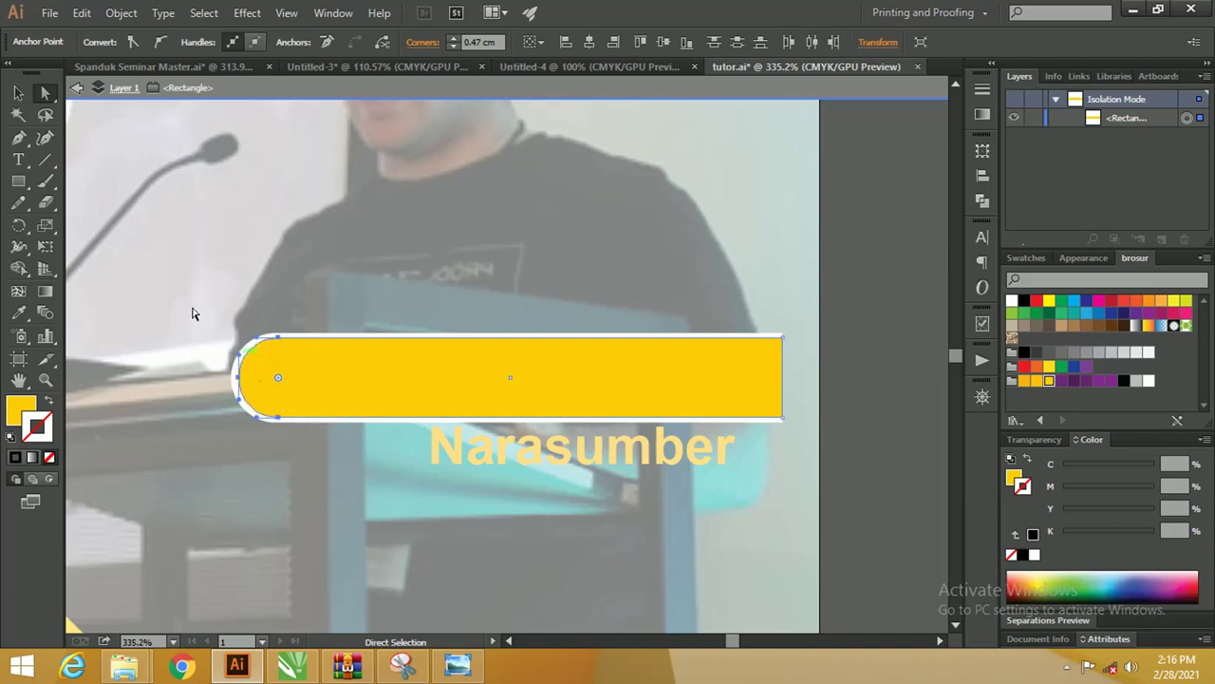
Exit isolation mode to the full artwork and select the Narasumber, Spd label group.
key("v")
left_click(251, 230)
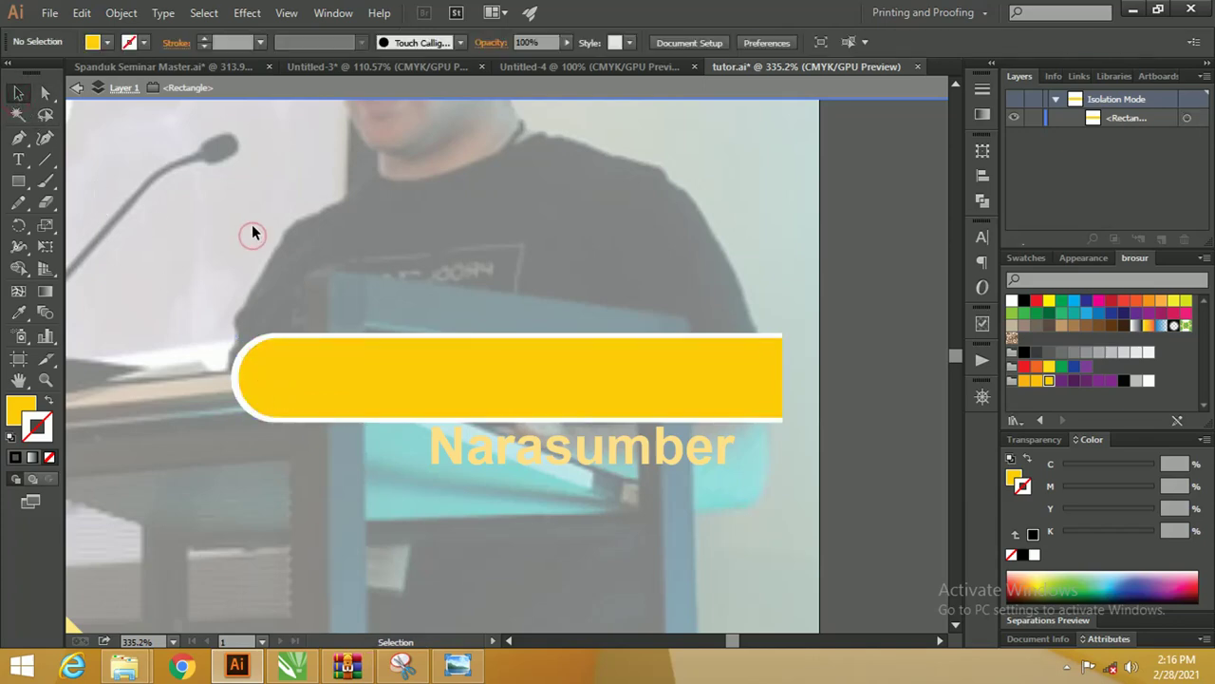
double_click(252, 230)
left_click(546, 380)
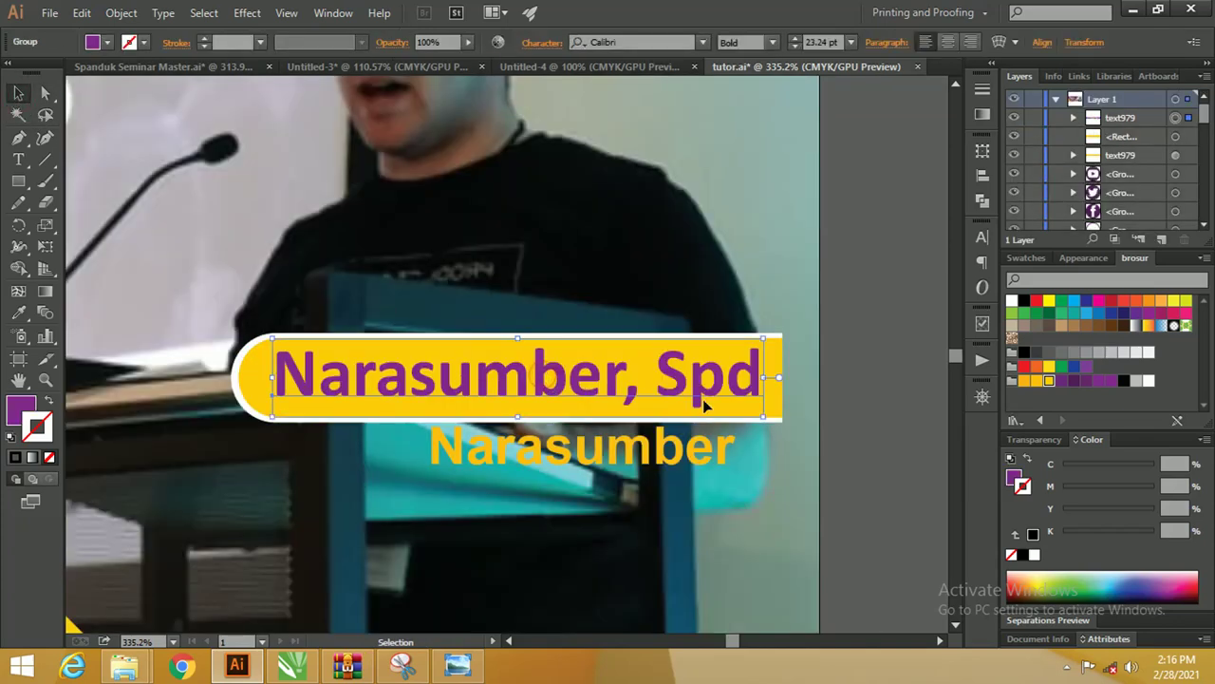
Shift the Narasumber subtitle and the name label pieces slightly to the right.
left_click(848, 364)
left_click_drag(724, 452, 747, 458)
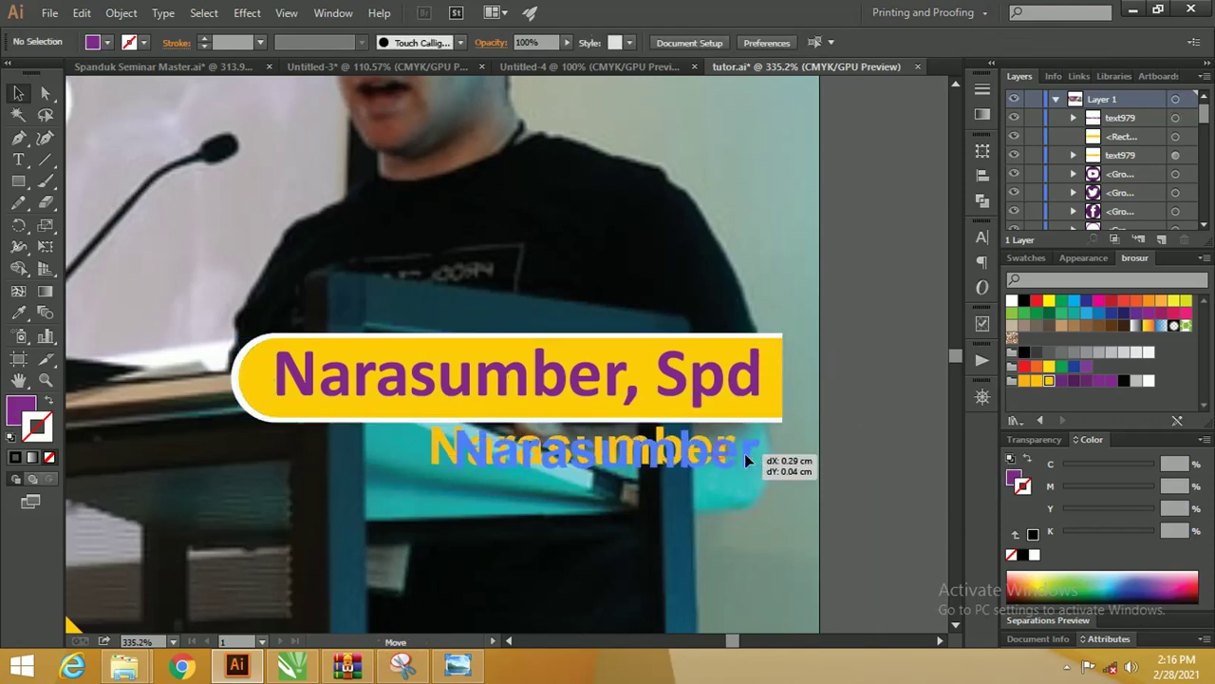
left_click_drag(875, 432, 832, 230)
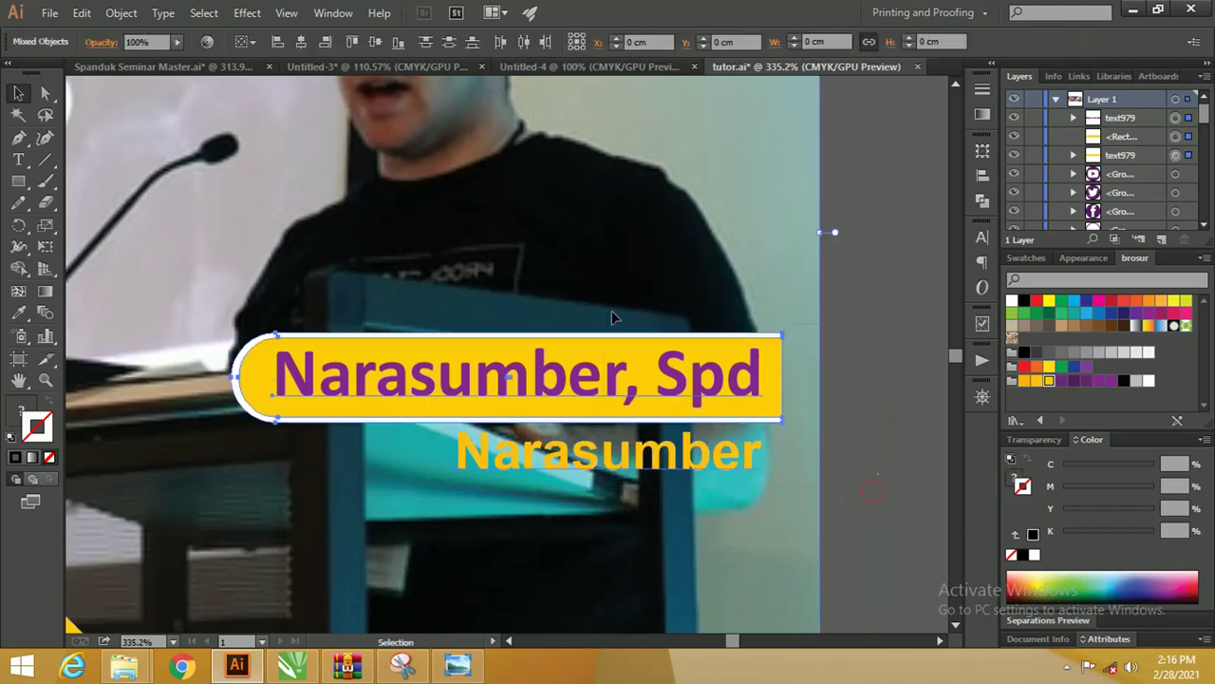
left_click_drag(712, 379, 750, 384)
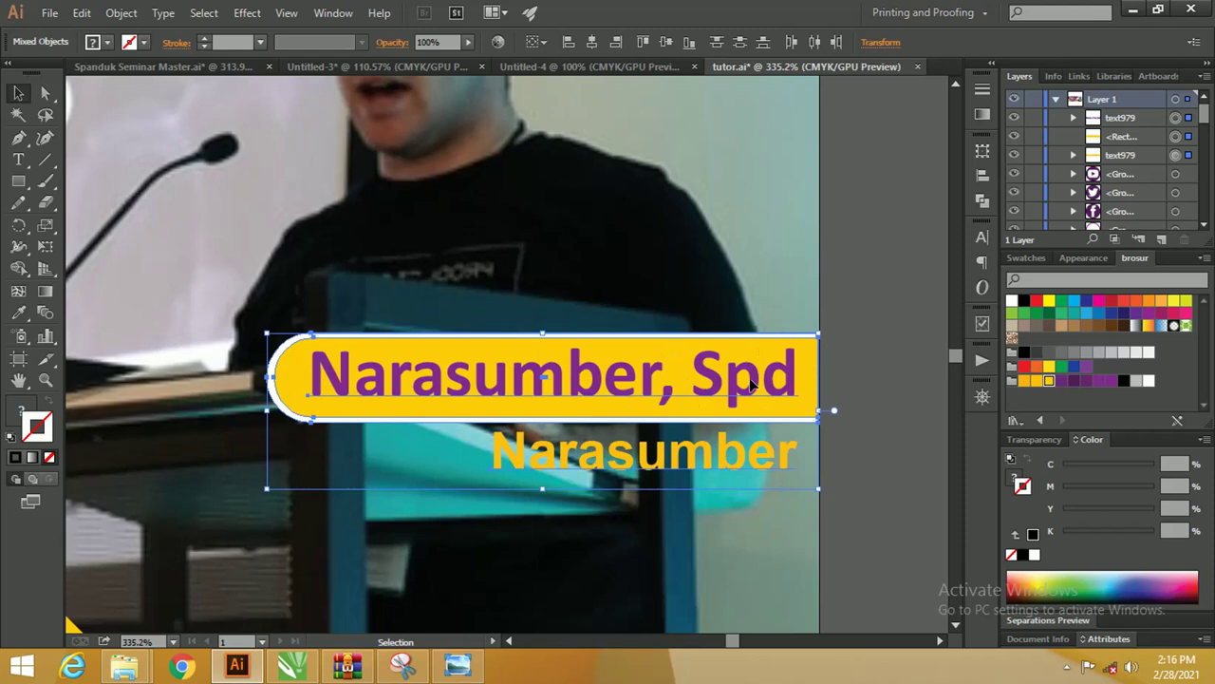
Group the label pieces and align the group flush to the artboard's right edge.
key("ctrl+g")
left_click(537, 45)
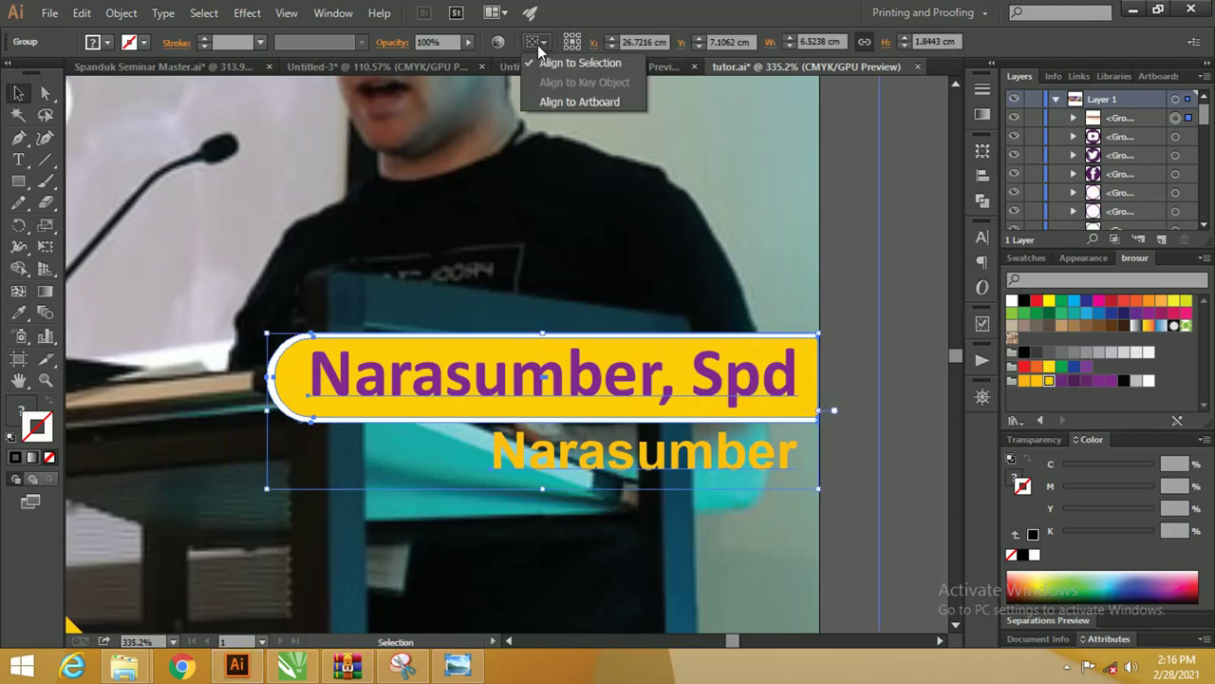
left_click(566, 101)
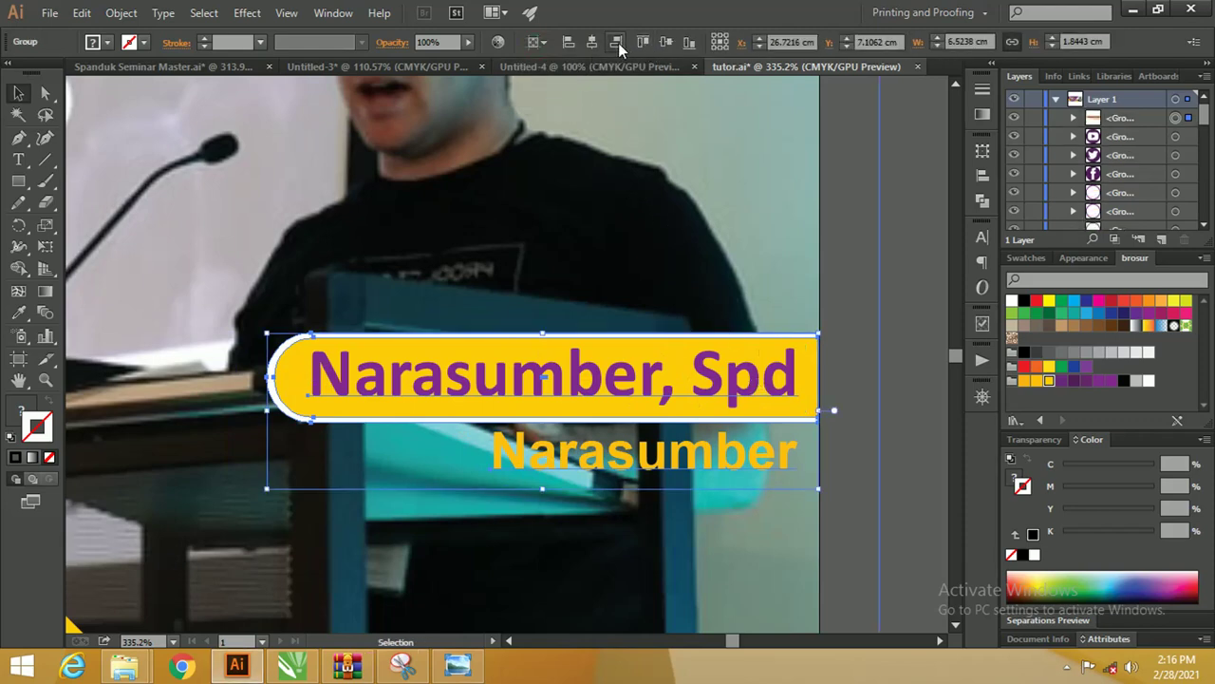
left_click(619, 49)
left_click(828, 260)
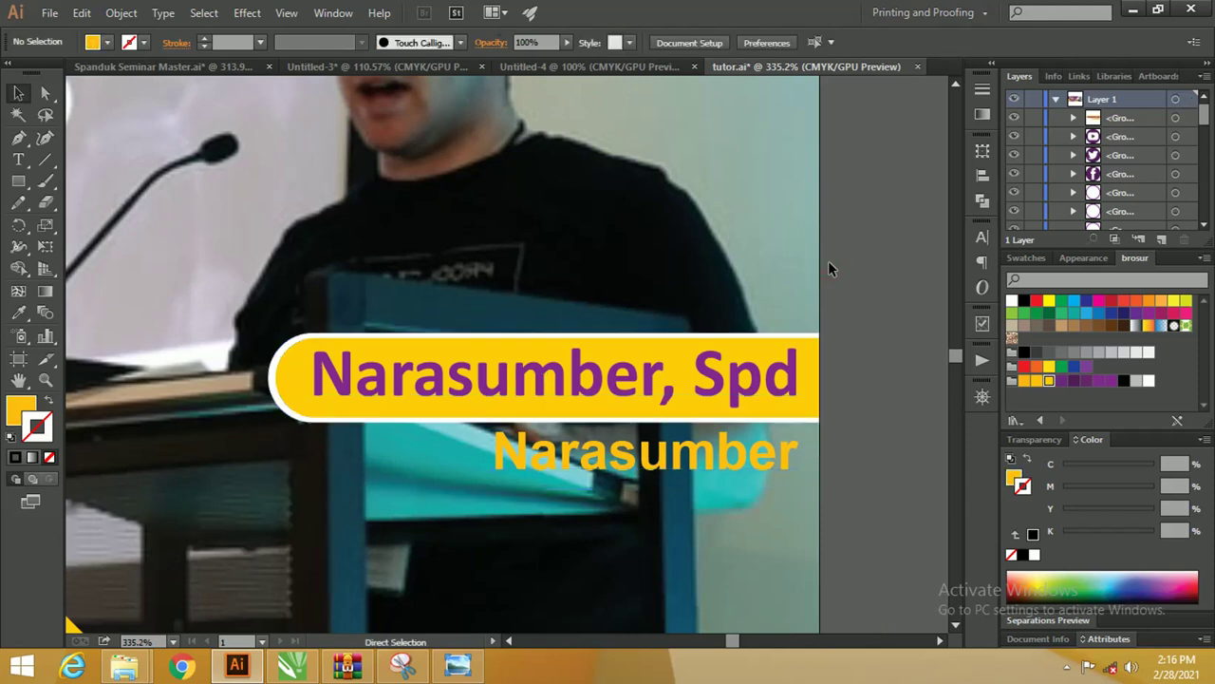
key("ctrl+minus")
key("ctrl+minus")
key("ctrl+minus")
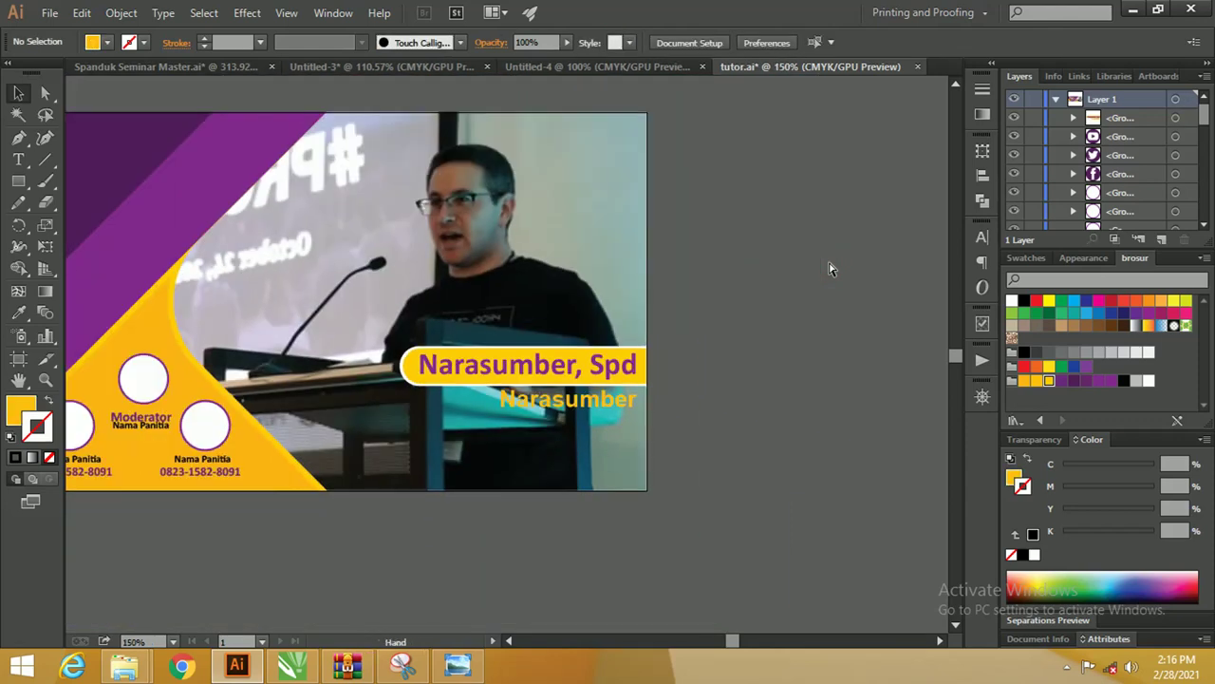
Zoom out and pan so the complete webinar banner sits centred in the window.
left_click_drag(293, 256, 593, 324)
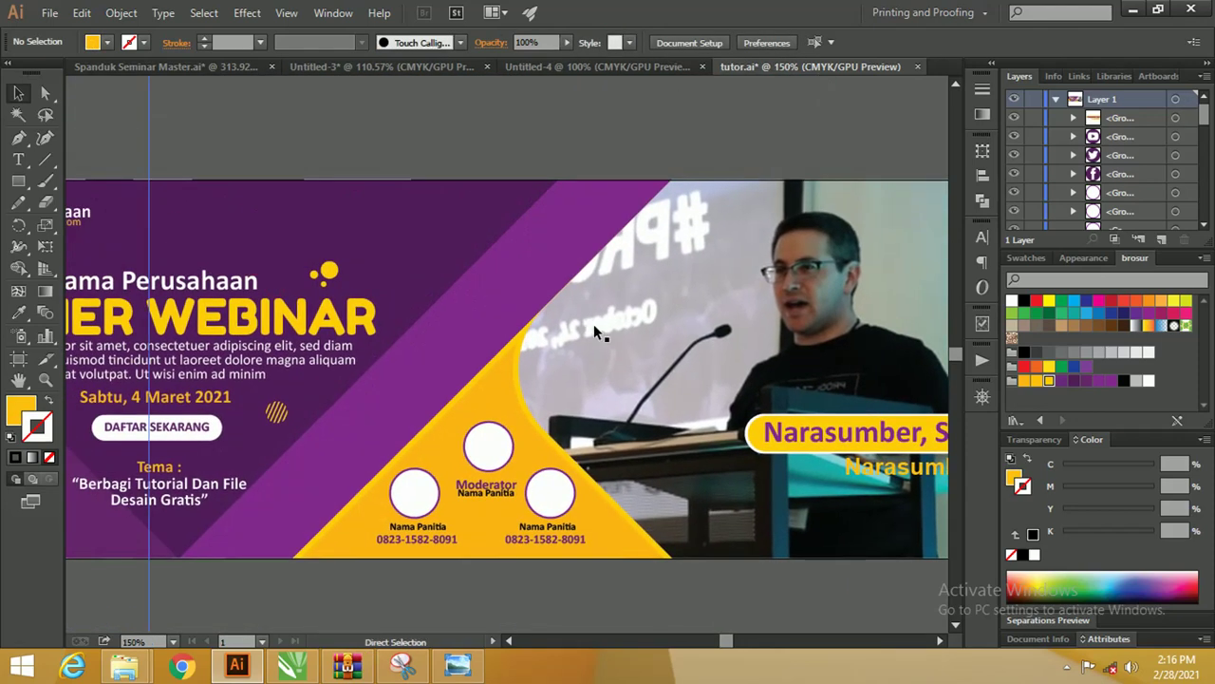
key("ctrl+minus")
left_click_drag(349, 325, 404, 341)
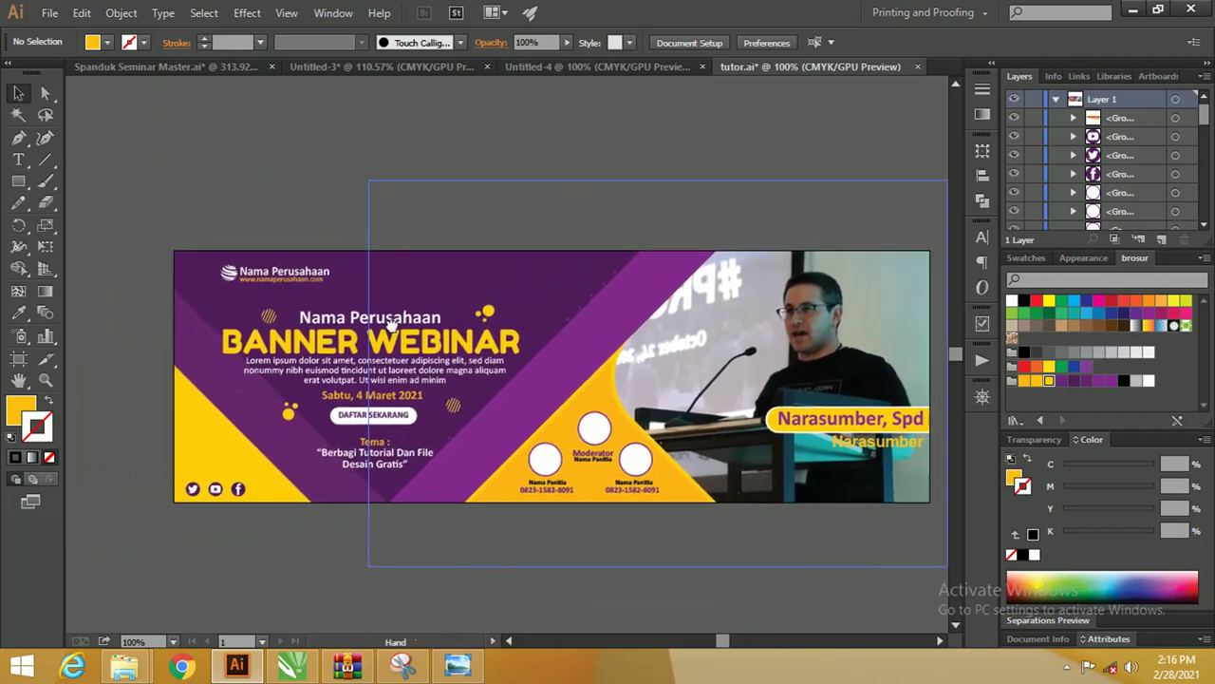